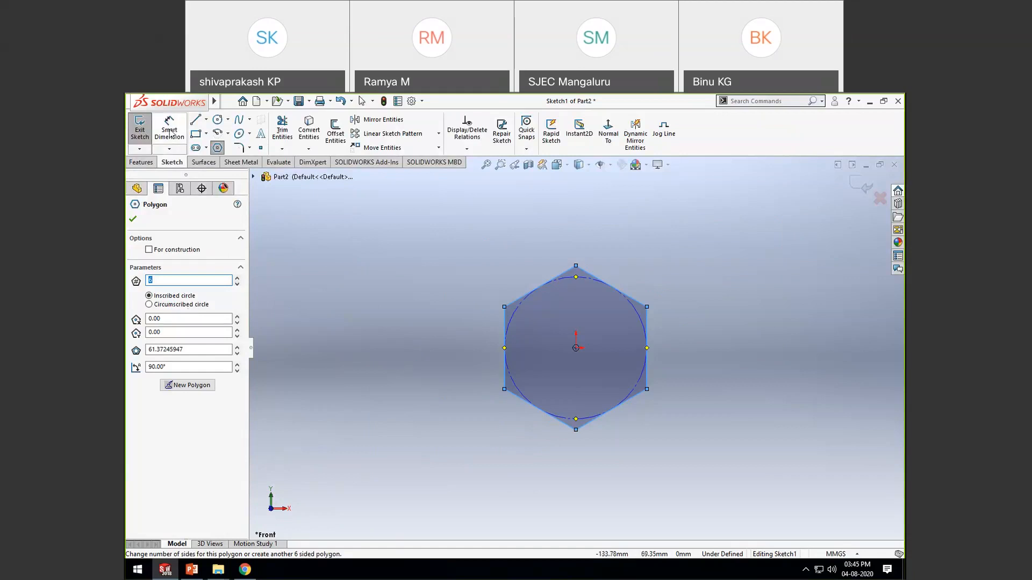
Step: Dimension the hexagon's inscribed circle with a 30 mm diameter and exit the sketch
{"action": "left_click", "coordinate": [170, 133]}
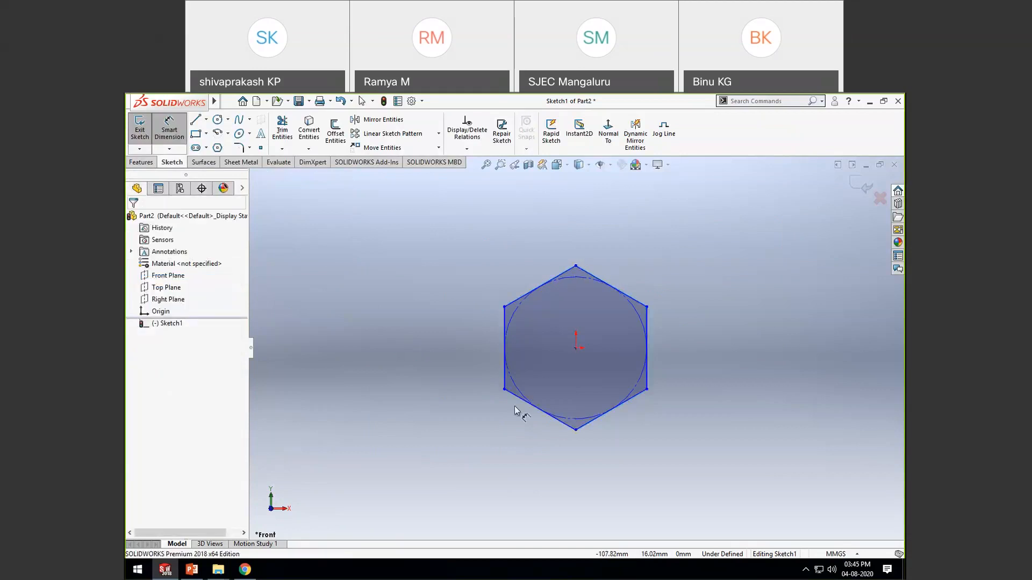
{"action": "left_click", "coordinate": [512, 339]}
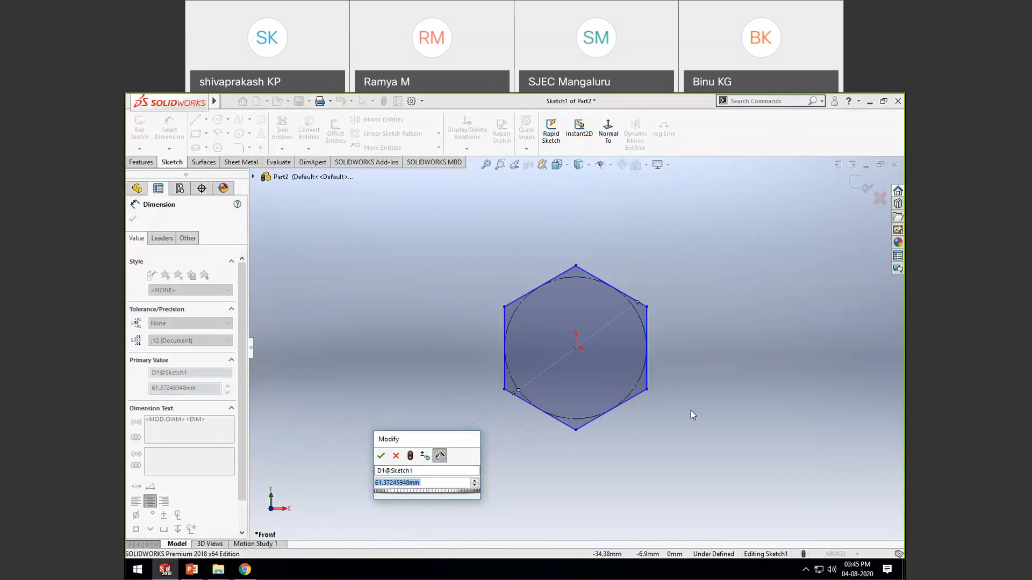
{"action": "type", "text": "30"}
{"action": "key", "text": "Return"}
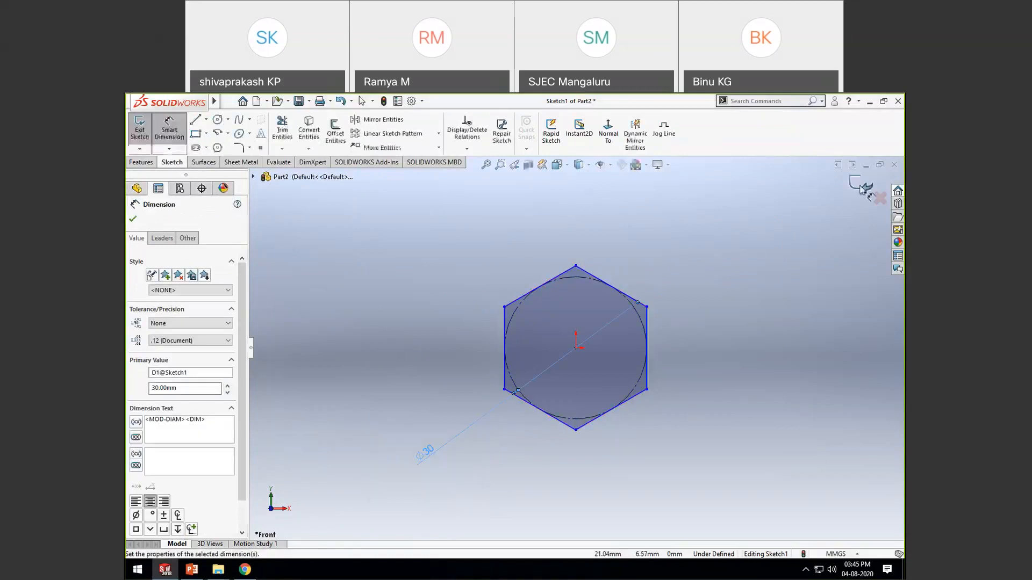
{"action": "left_click", "coordinate": [862, 188]}
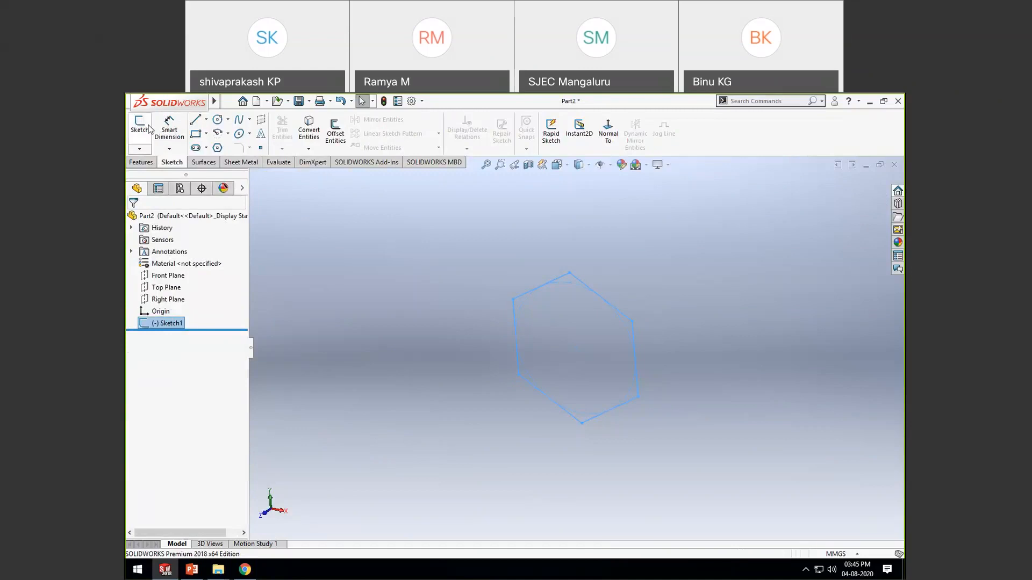
Step: Extrude the hexagon sketch as a blind boss with a depth of 12.88 mm
{"action": "left_click", "coordinate": [141, 163]}
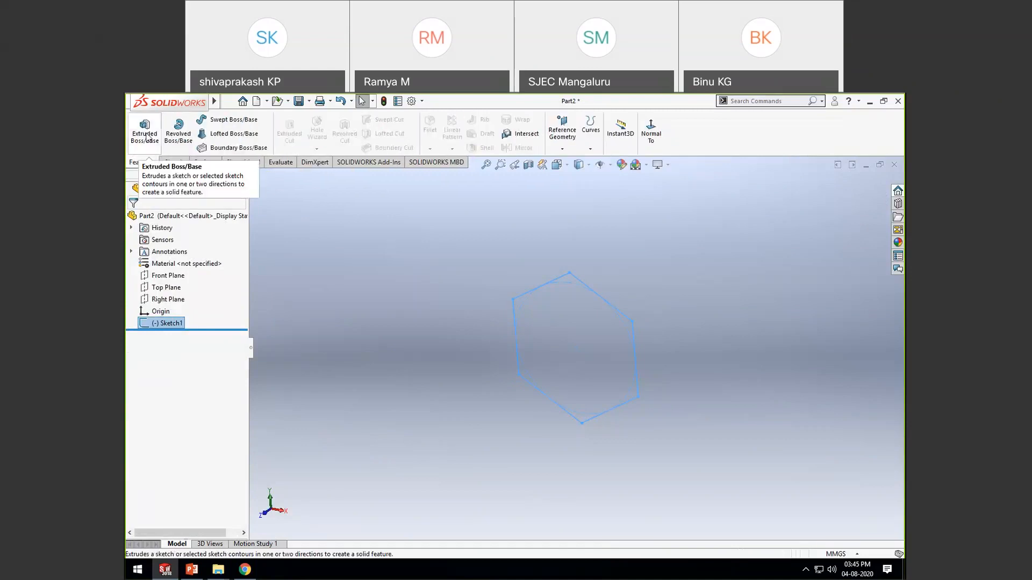
{"action": "left_click", "coordinate": [151, 148]}
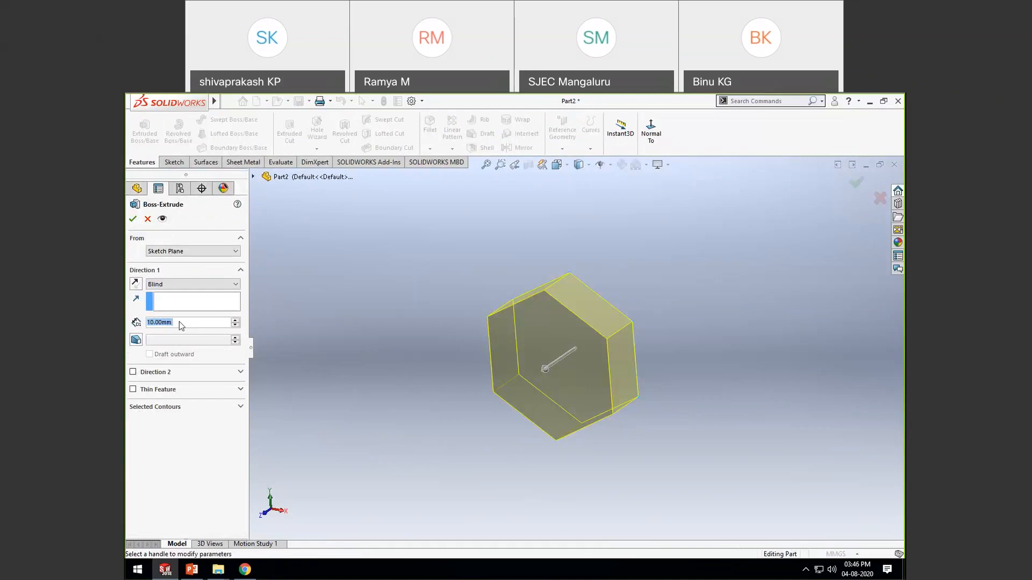
{"action": "type", "text": "12.88"}
{"action": "key", "text": "Down"}
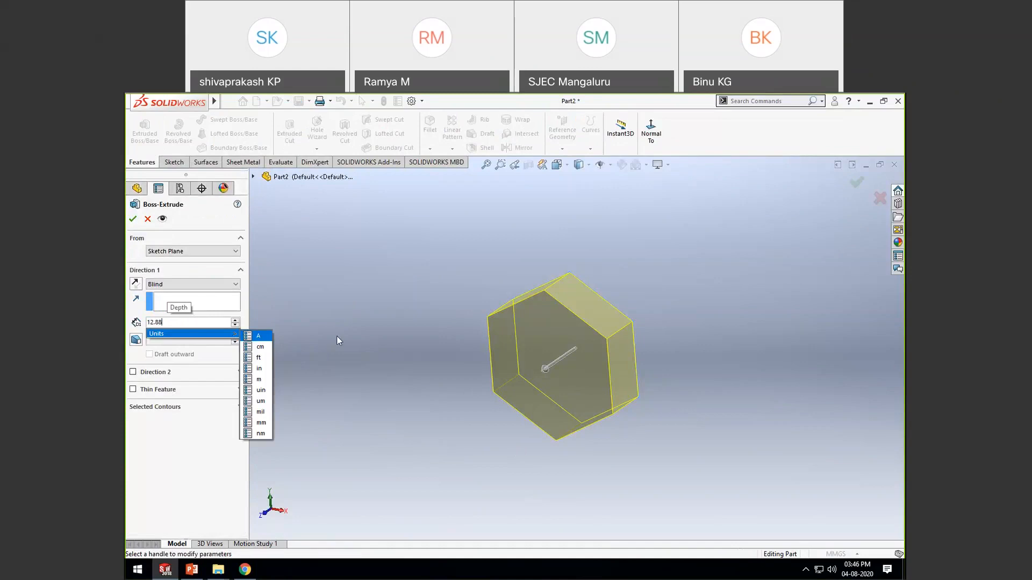
{"action": "key", "text": "Return"}
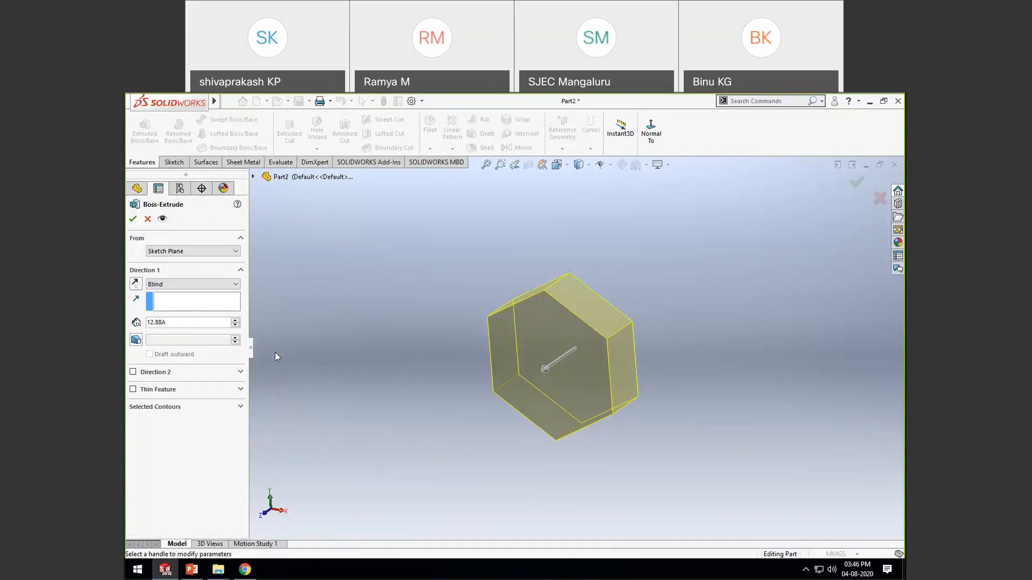
{"action": "key", "text": "Return"}
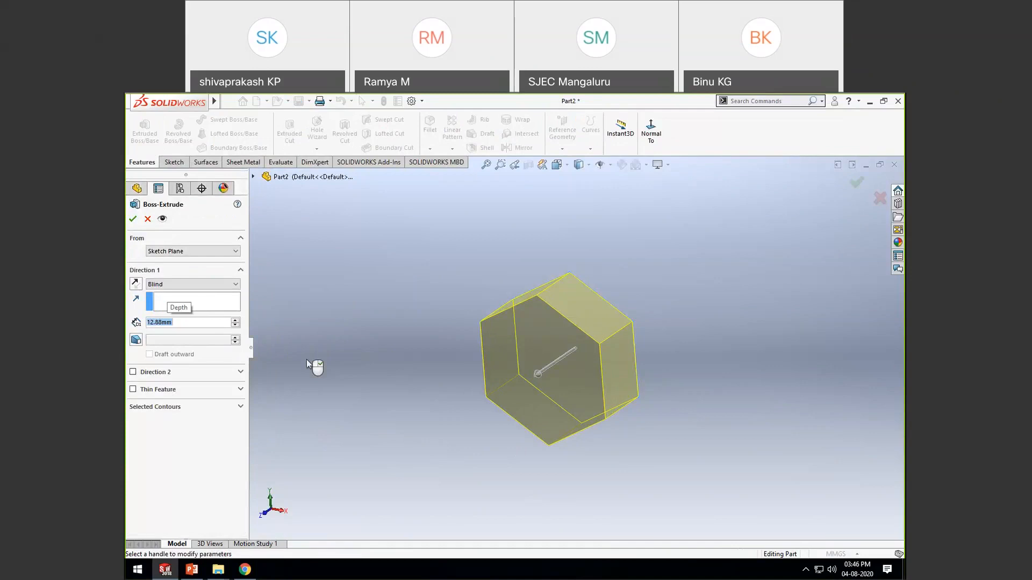
{"action": "key", "text": "Return"}
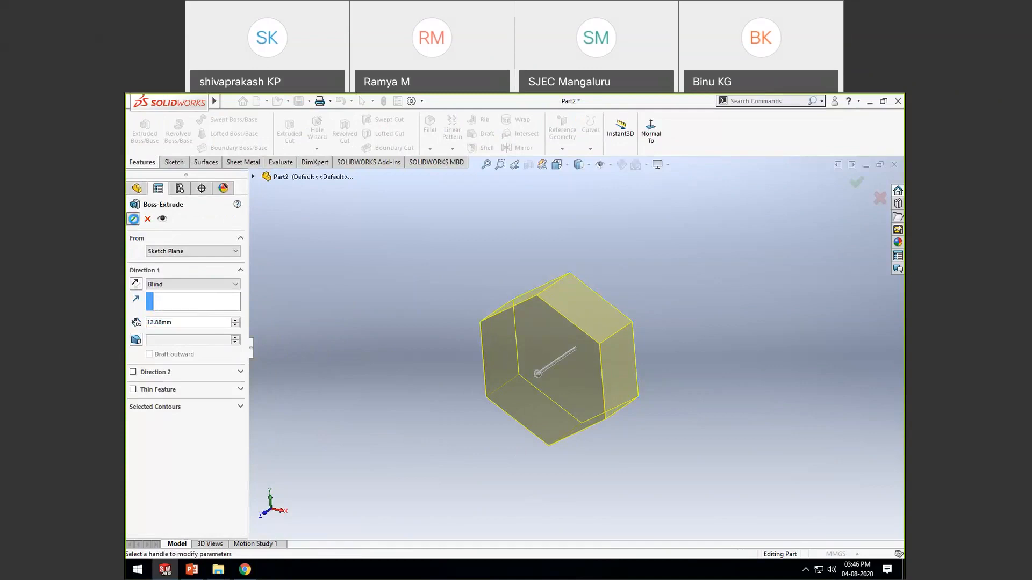
Step: Start a new sketch on the Right Plane and view it normal to the screen
{"action": "middle_click_drag", "start_coordinate": [670, 357], "coordinate": [512, 274]}
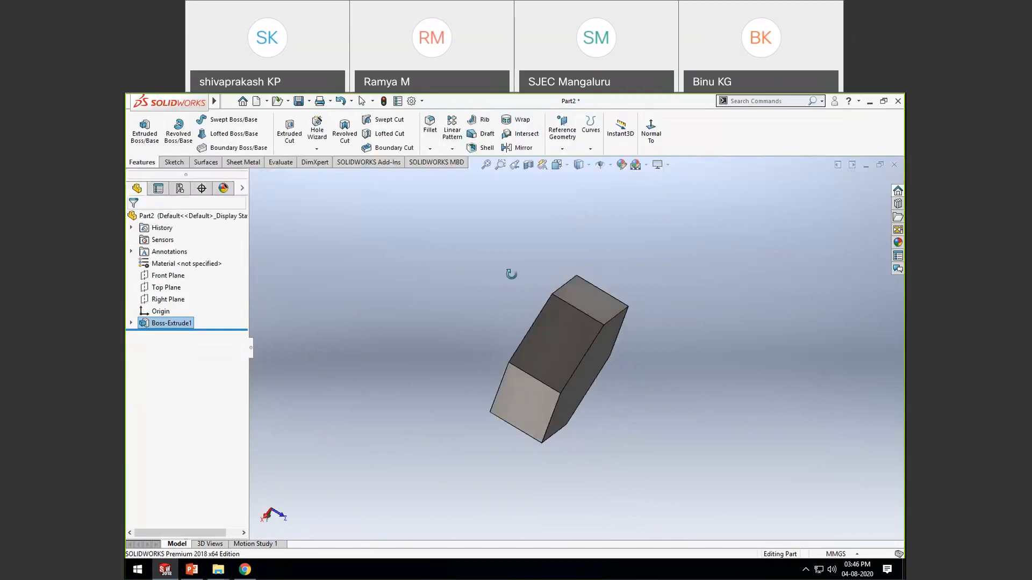
{"action": "mouse_move", "coordinate": [683, 357]}
{"action": "middle_mouse_down"}
{"action": "mouse_move", "coordinate": [633, 338]}
{"action": "mouse_move", "coordinate": [638, 428]}
{"action": "mouse_move", "coordinate": [665, 355]}
{"action": "middle_mouse_up"}
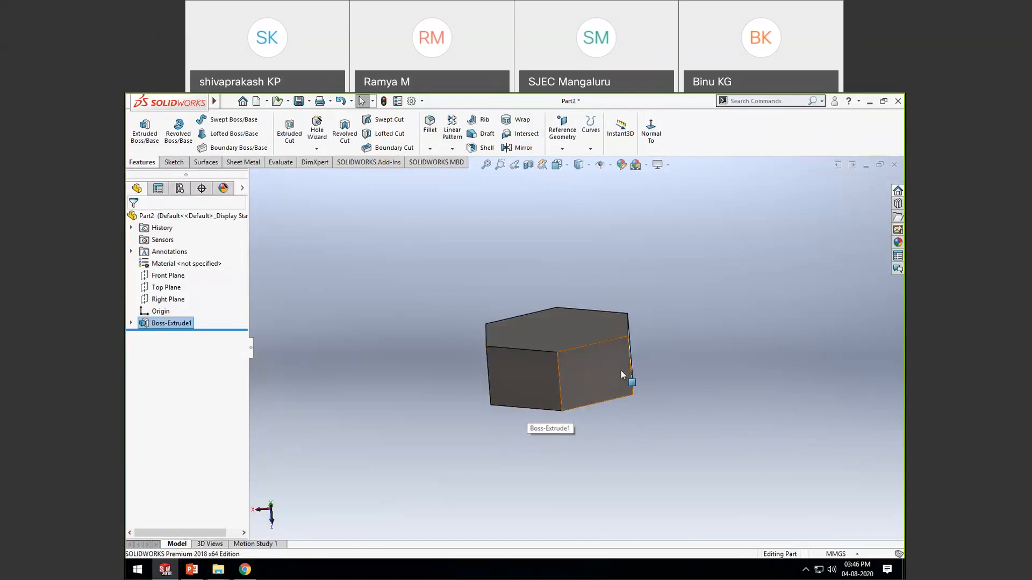
{"action": "left_click", "coordinate": [168, 299]}
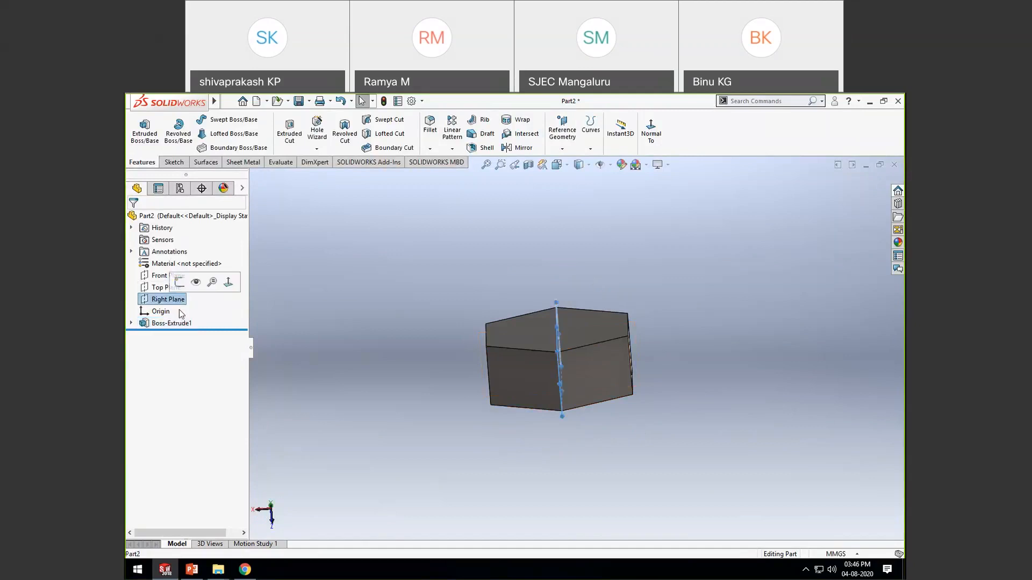
{"action": "middle_click_drag", "start_coordinate": [343, 406], "coordinate": [442, 392]}
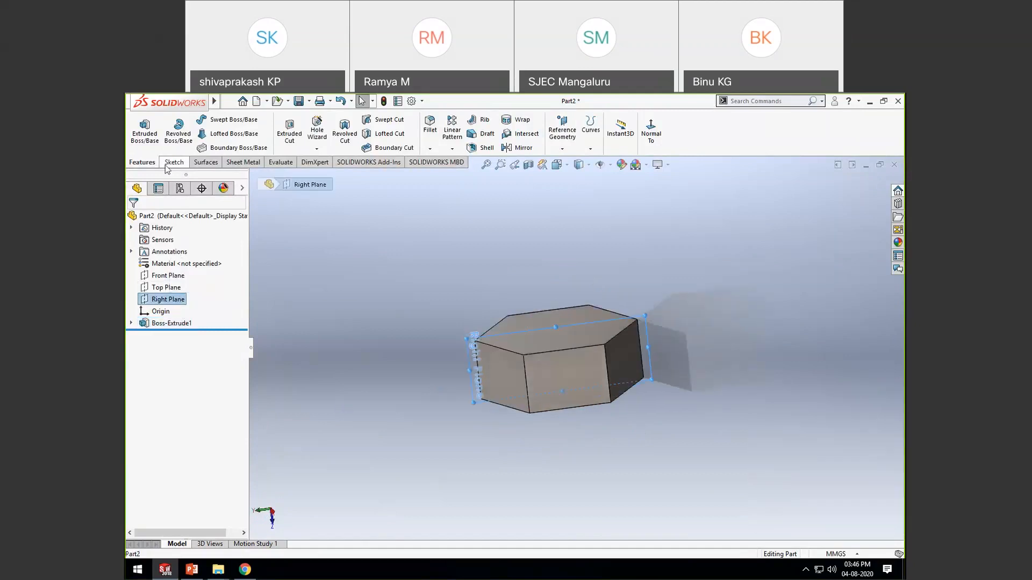
{"action": "left_click", "coordinate": [169, 162]}
{"action": "left_click", "coordinate": [140, 127]}
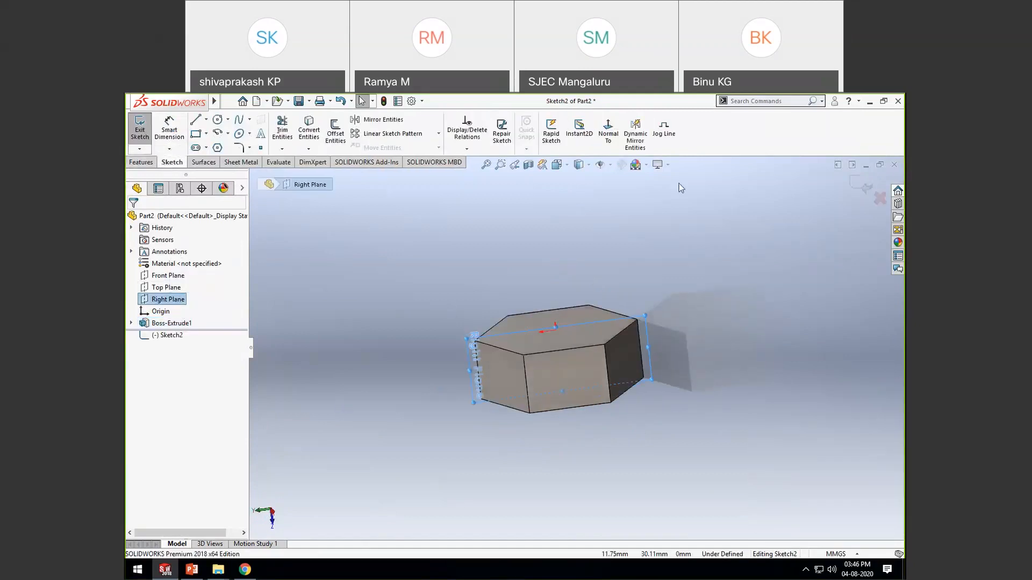
{"action": "mouse_move", "coordinate": [628, 334]}
{"action": "middle_mouse_down"}
{"action": "mouse_move", "coordinate": [613, 357]}
{"action": "mouse_move", "coordinate": [629, 325]}
{"action": "middle_mouse_up"}
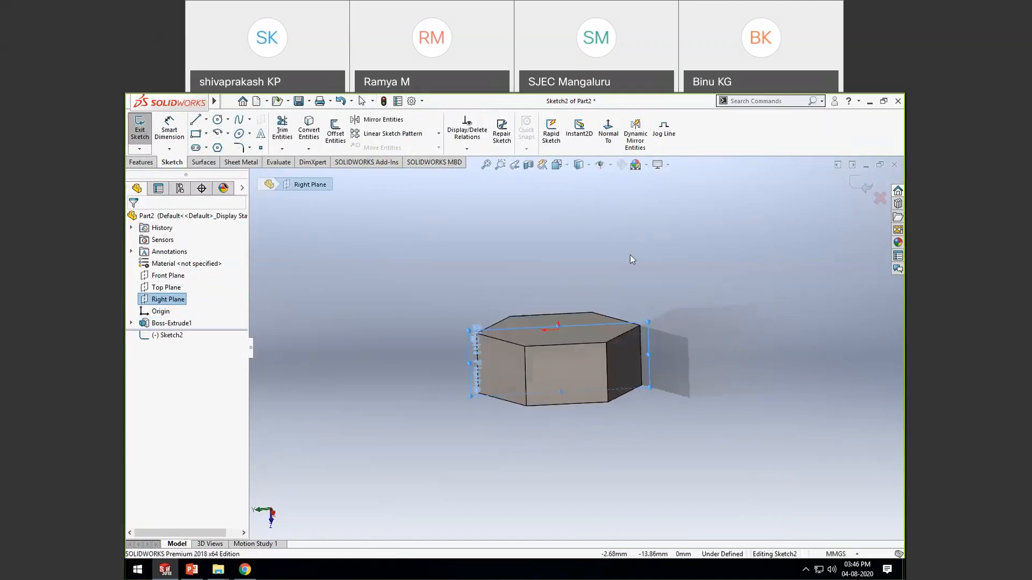
{"action": "left_click", "coordinate": [608, 132]}
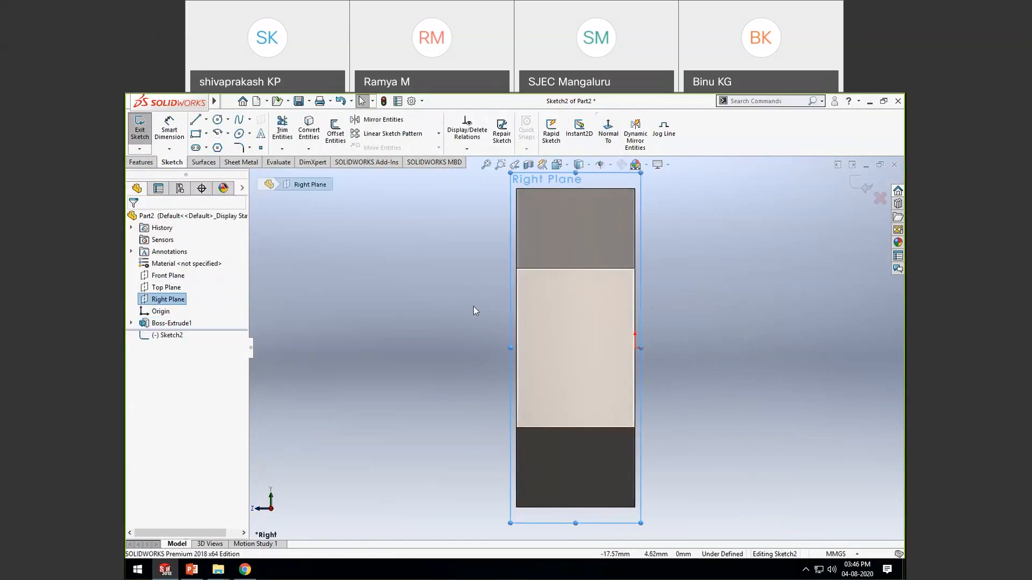
{"action": "scroll", "coordinate": [513, 349], "scroll_direction": "up", "scroll_amount": 2}
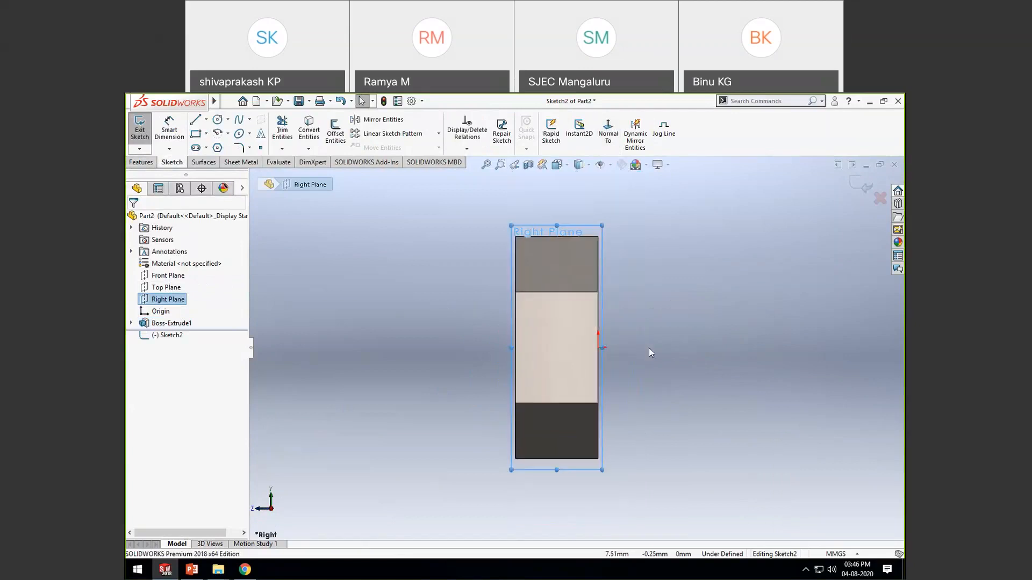
Step: Draw a horizontal centerline about 32 mm long from the origin through the hexagonal body and beyond its far face
{"action": "left_click", "coordinate": [206, 119]}
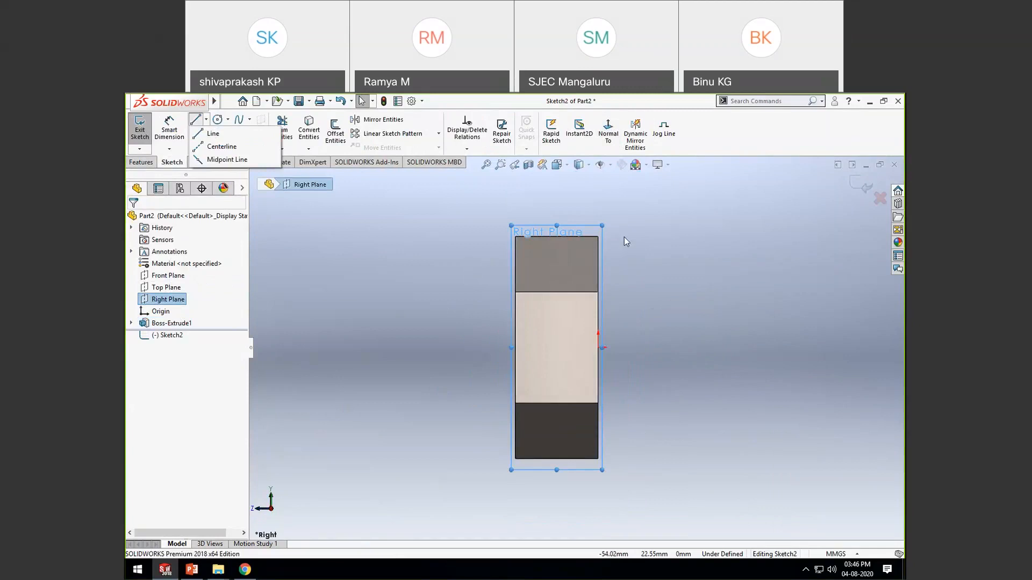
{"action": "left_click", "coordinate": [210, 147]}
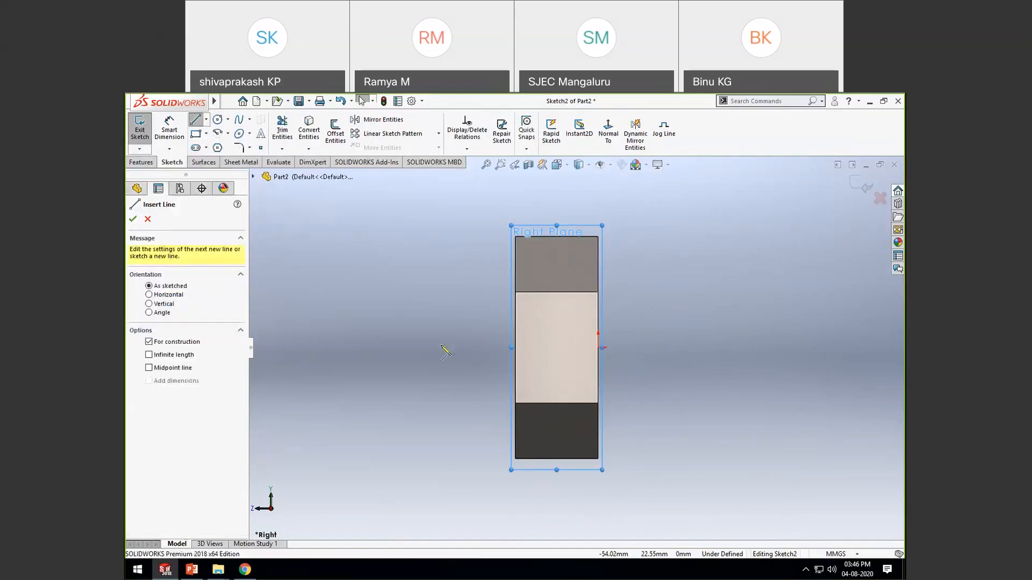
{"action": "left_click", "coordinate": [602, 348]}
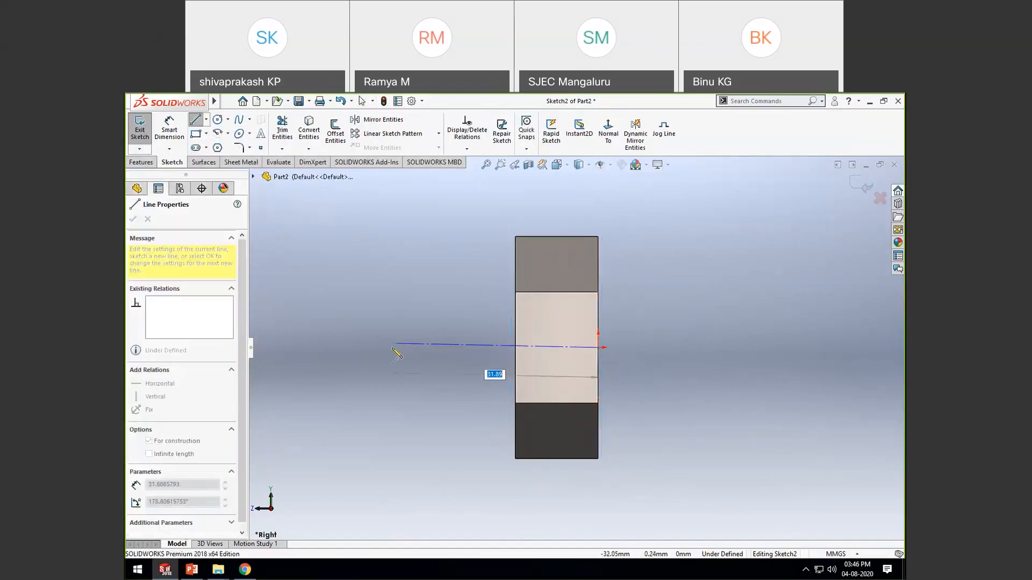
{"action": "left_click", "coordinate": [392, 347]}
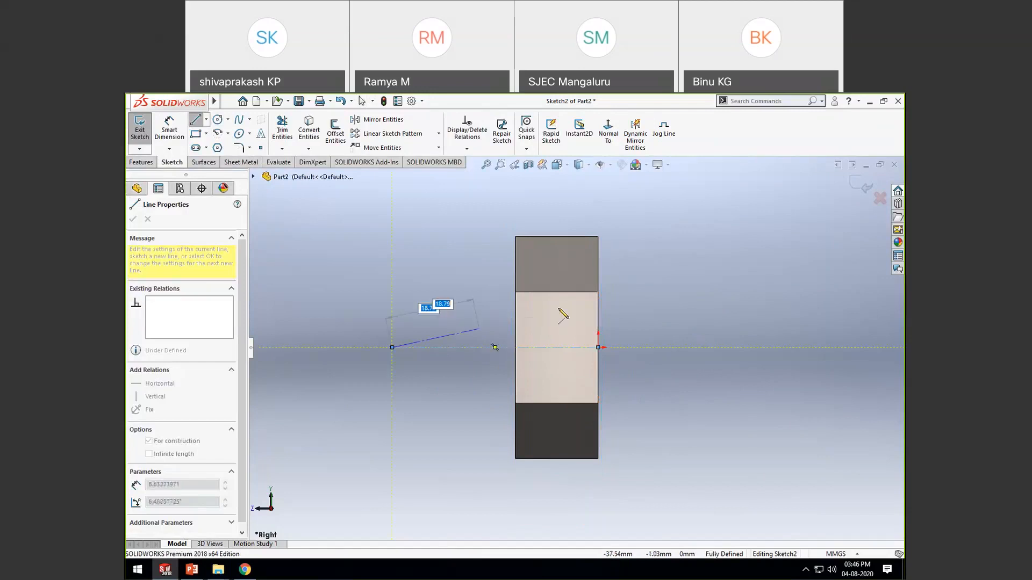
{"action": "key", "text": "Escape"}
Step: Sketch a closed right triangle about 2 mm wide and 4.3 mm high in the body's upper corner on the origin side
{"action": "left_click", "coordinate": [195, 119]}
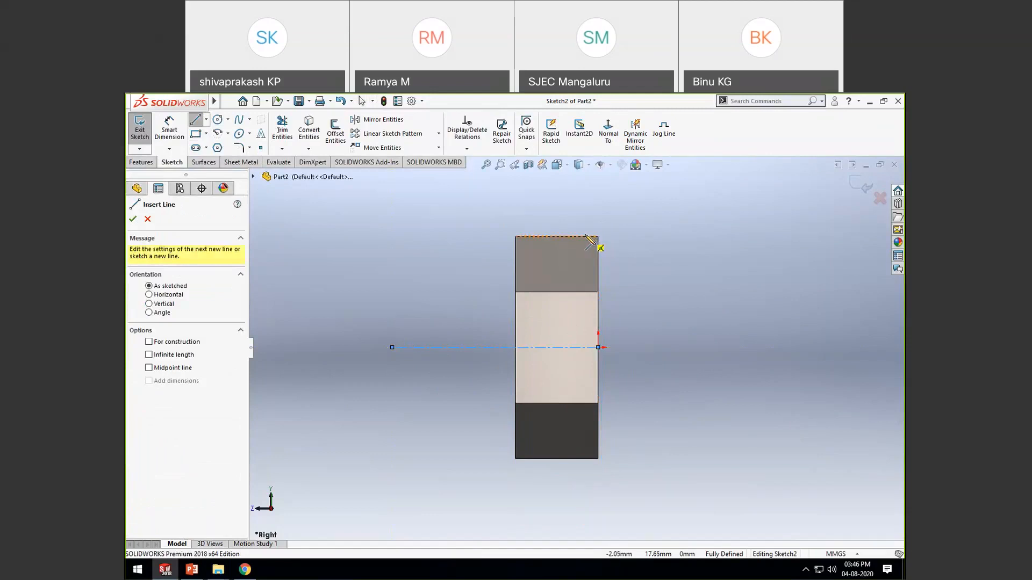
{"action": "left_click", "coordinate": [585, 236]}
{"action": "left_click", "coordinate": [592, 251]}
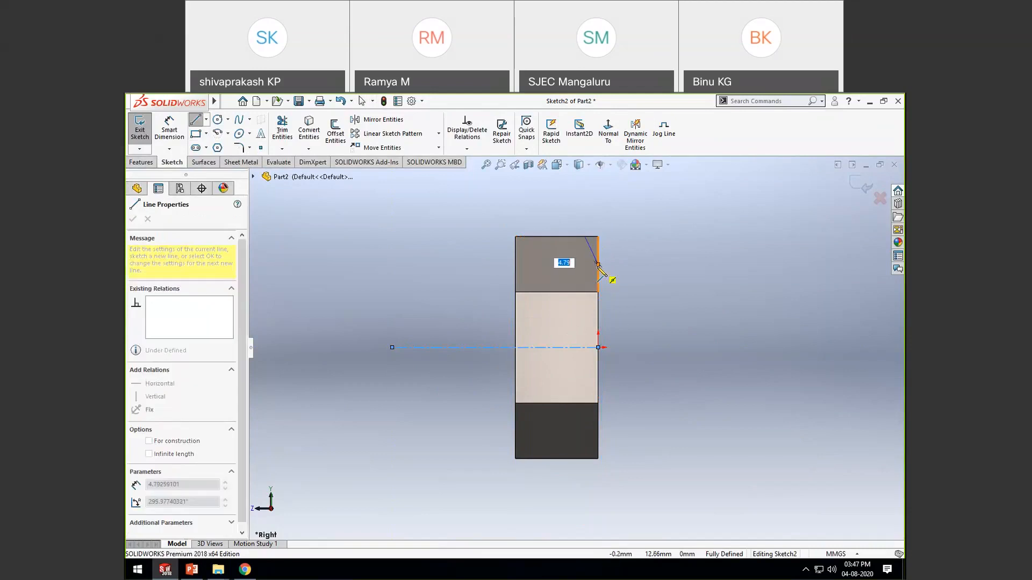
{"action": "left_click", "coordinate": [598, 264]}
{"action": "left_click", "coordinate": [598, 236]}
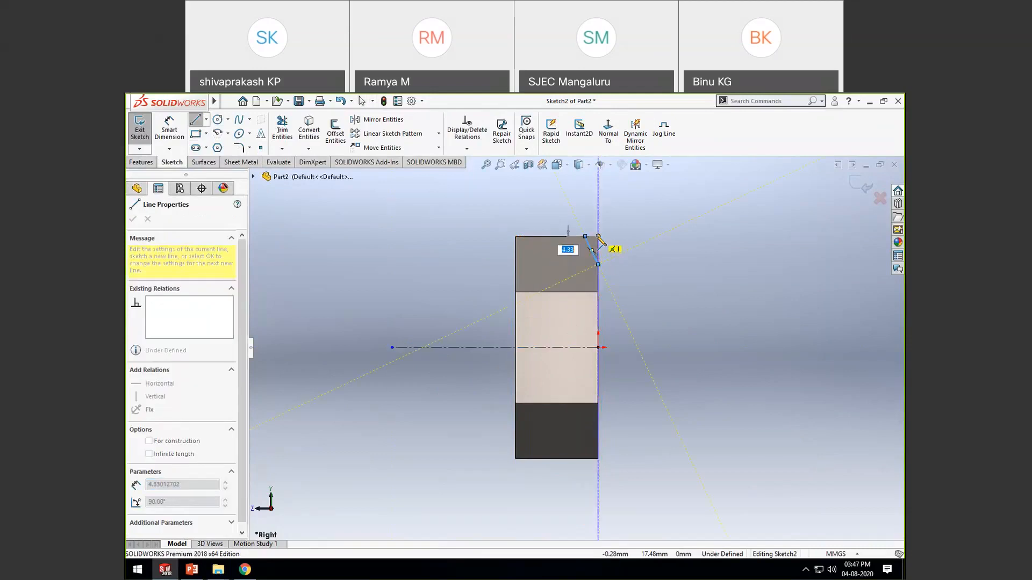
{"action": "left_click", "coordinate": [586, 236]}
{"action": "key", "text": "Escape"}
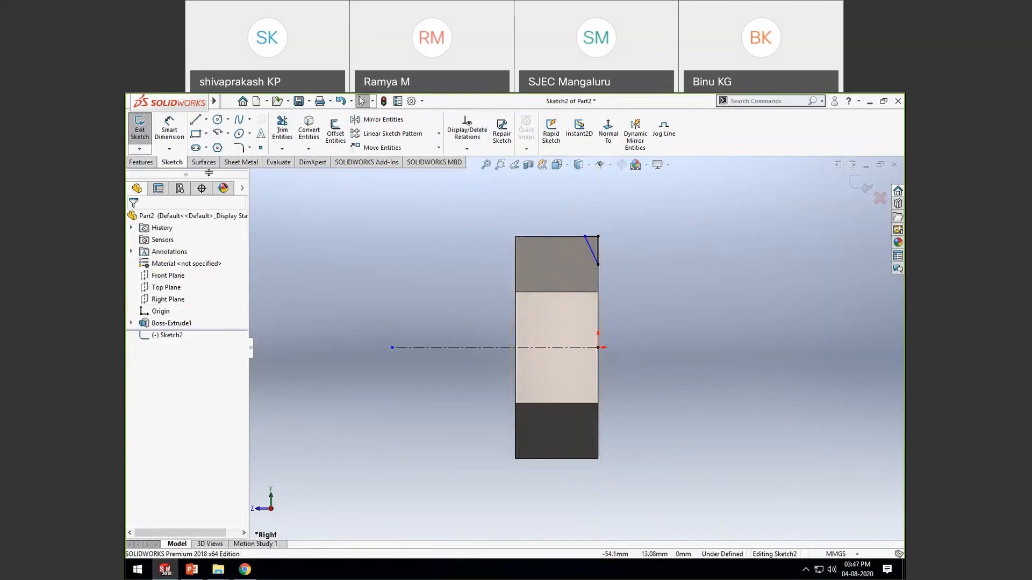
Step: Dimension the triangle's horizontal edge at 5 mm
{"action": "left_click", "coordinate": [169, 129]}
{"action": "left_click", "coordinate": [591, 237]}
{"action": "left_click", "coordinate": [602, 215]}
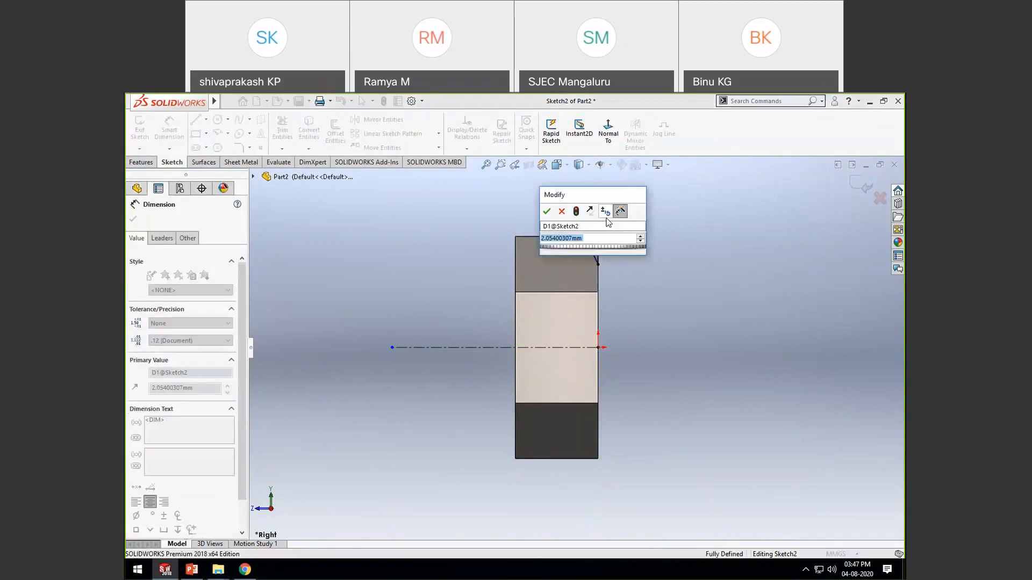
{"action": "type", "text": "5"}
{"action": "key", "text": "Return"}
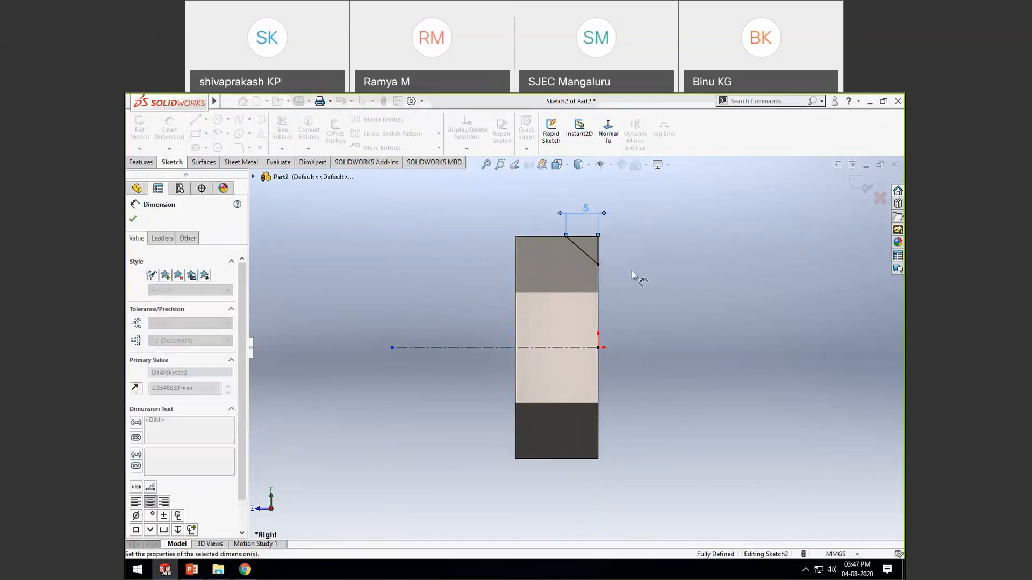
Step: Set the length of the triangle's horizontal edge to 3 mm
{"action": "double_click", "coordinate": [587, 210]}
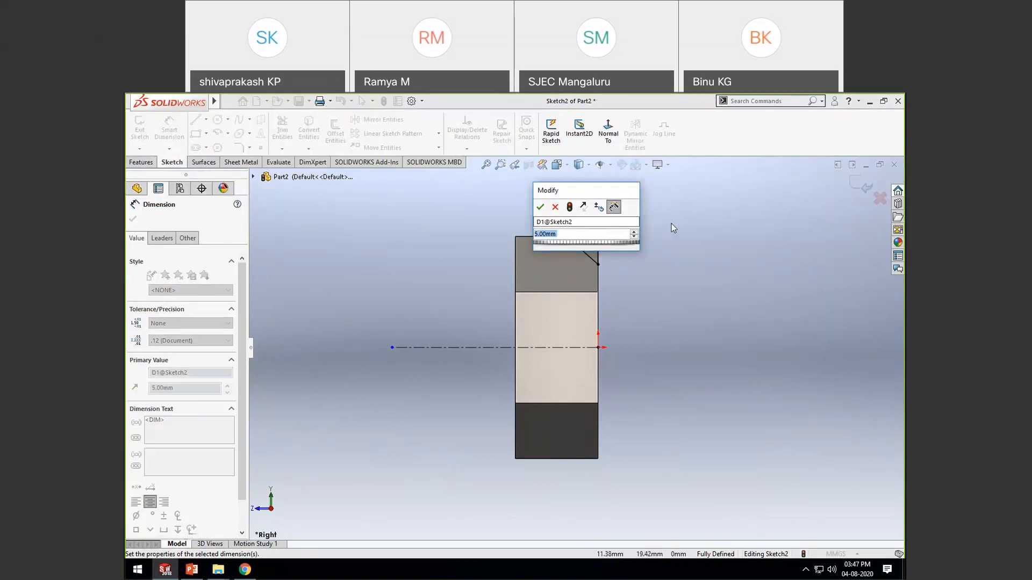
{"action": "type", "text": "3"}
{"action": "key", "text": "Return"}
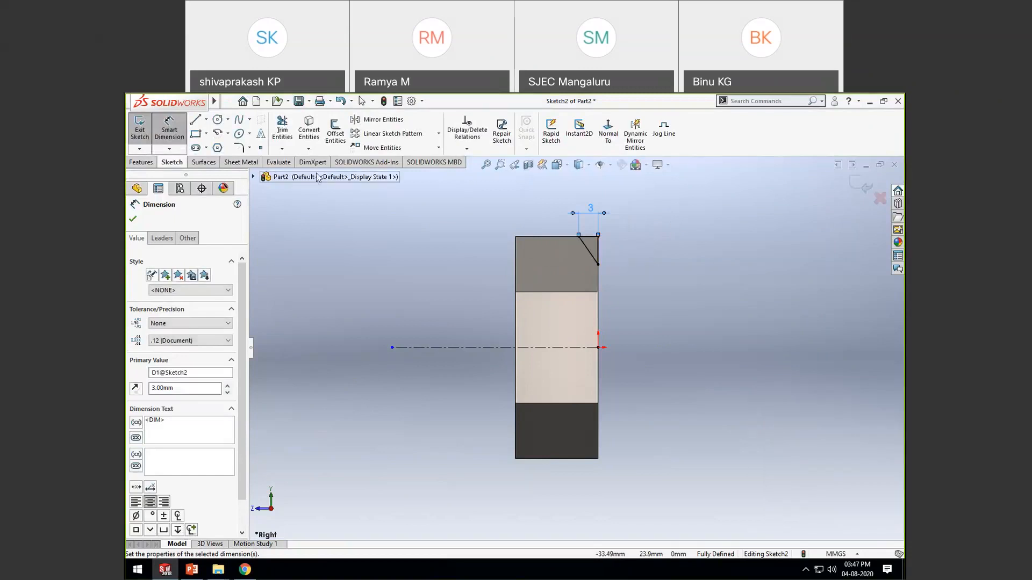
Step: Delete the horizontal edge's dimension and dimension the triangle's vertical edge instead
{"action": "key", "text": "Escape"}
{"action": "left_click", "coordinate": [589, 212]}
{"action": "key", "text": "Delete"}
{"action": "left_click", "coordinate": [599, 252]}
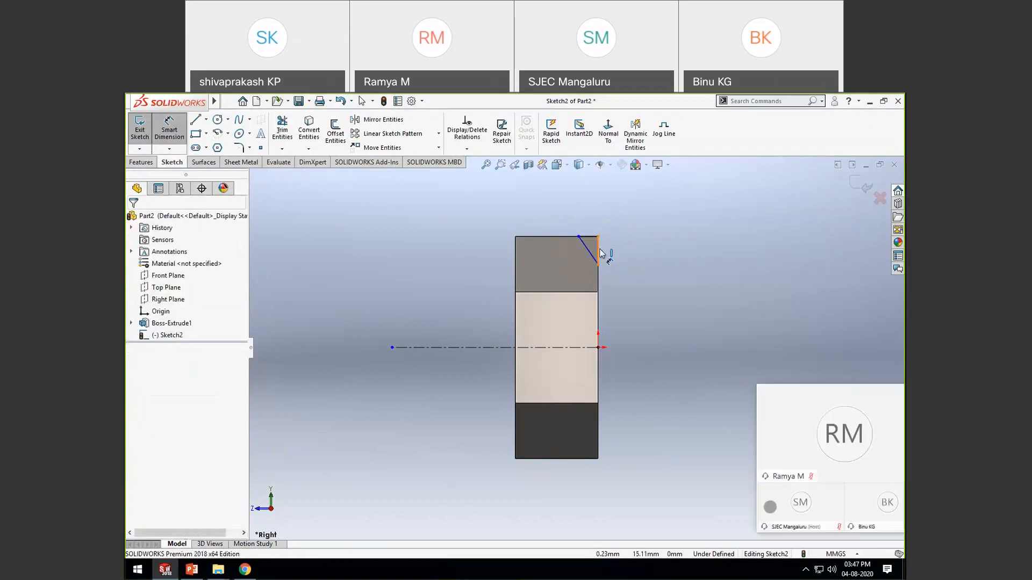
{"action": "left_click", "coordinate": [634, 260]}
{"action": "key", "text": "Return"}
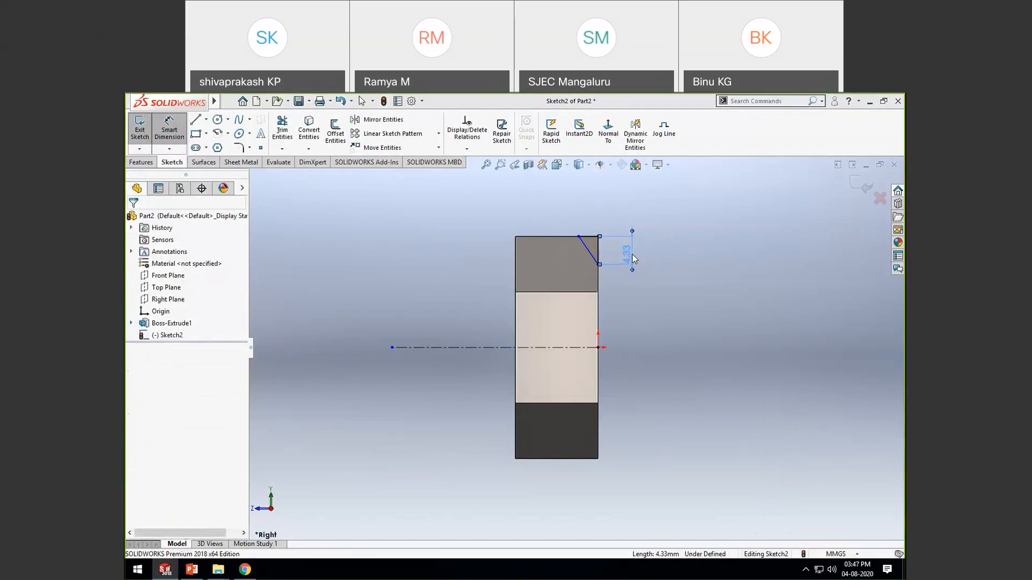
Step: Try to edit the value of the triangle's vertical edge dimension
{"action": "left_click", "coordinate": [626, 266]}
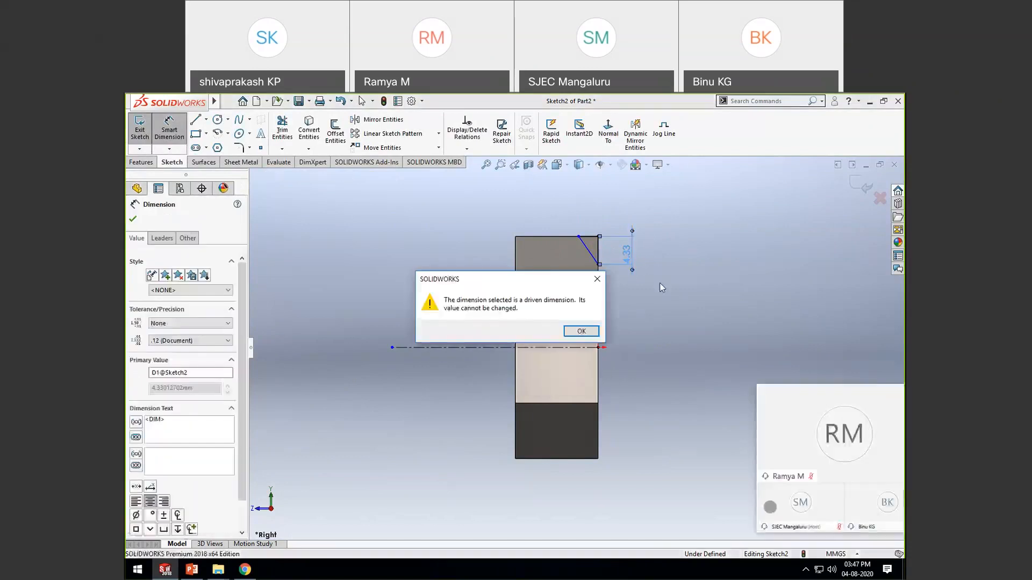
{"action": "left_click", "coordinate": [586, 330]}
{"action": "key", "text": "Escape"}
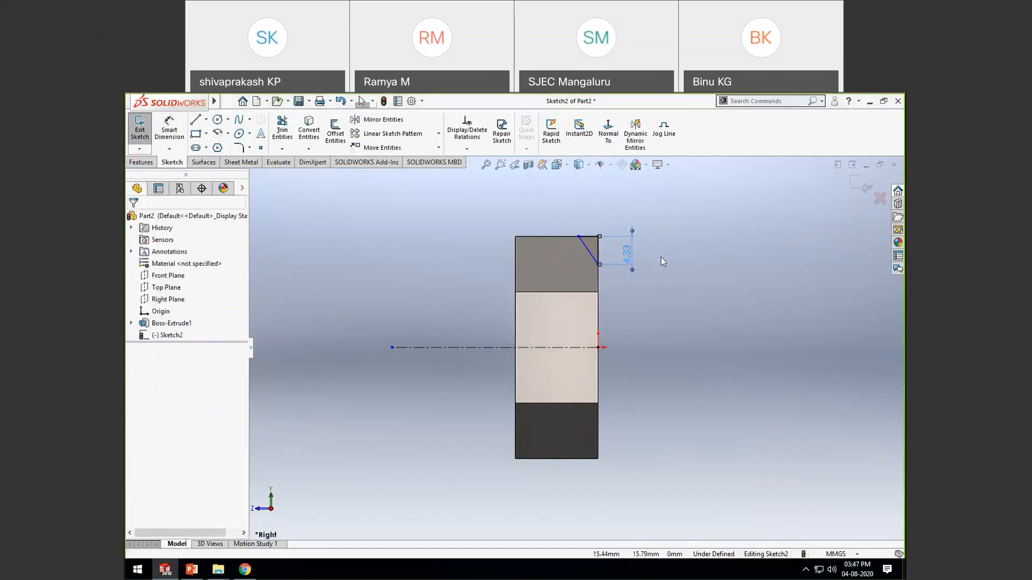
{"action": "double_click", "coordinate": [627, 254]}
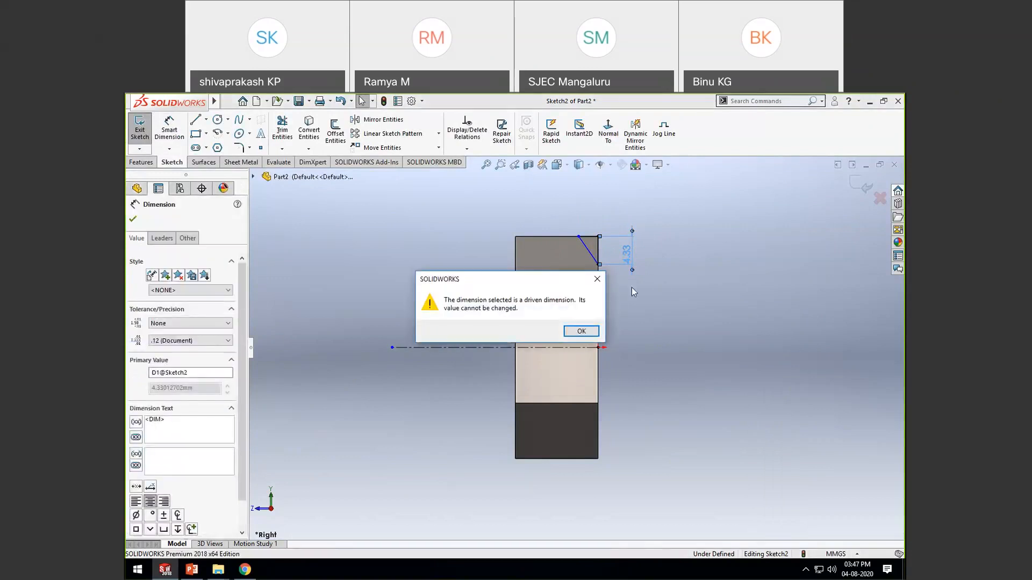
{"action": "left_click", "coordinate": [581, 331]}
Step: Delete the vertical edge's dimension and the lines of the corner triangle
{"action": "key", "text": "Delete"}
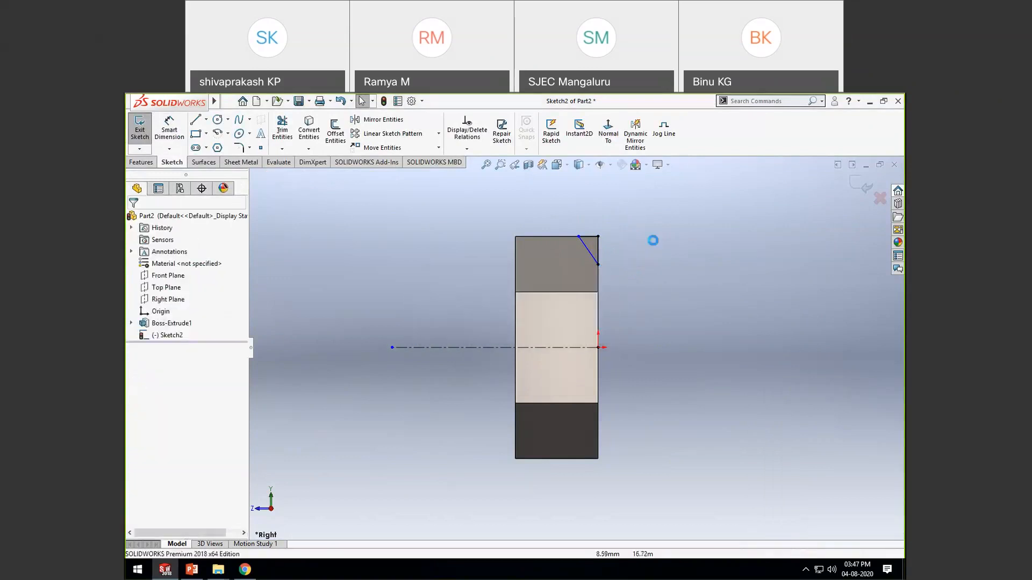
{"action": "left_click", "coordinate": [591, 257]}
{"action": "key", "text": "Delete"}
{"action": "left_click", "coordinate": [584, 236]}
{"action": "key", "text": "Delete"}
Step: Sketch a closed right triangle about 2.3 mm wide and 6.3 mm high in the body's upper corner on the origin side
{"action": "left_click", "coordinate": [196, 119]}
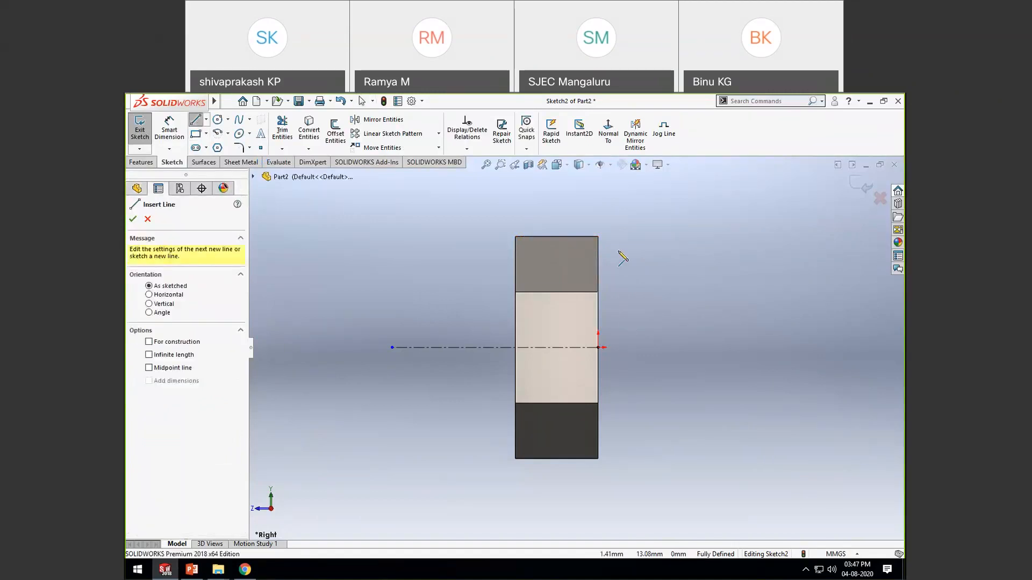
{"action": "left_click", "coordinate": [598, 237]}
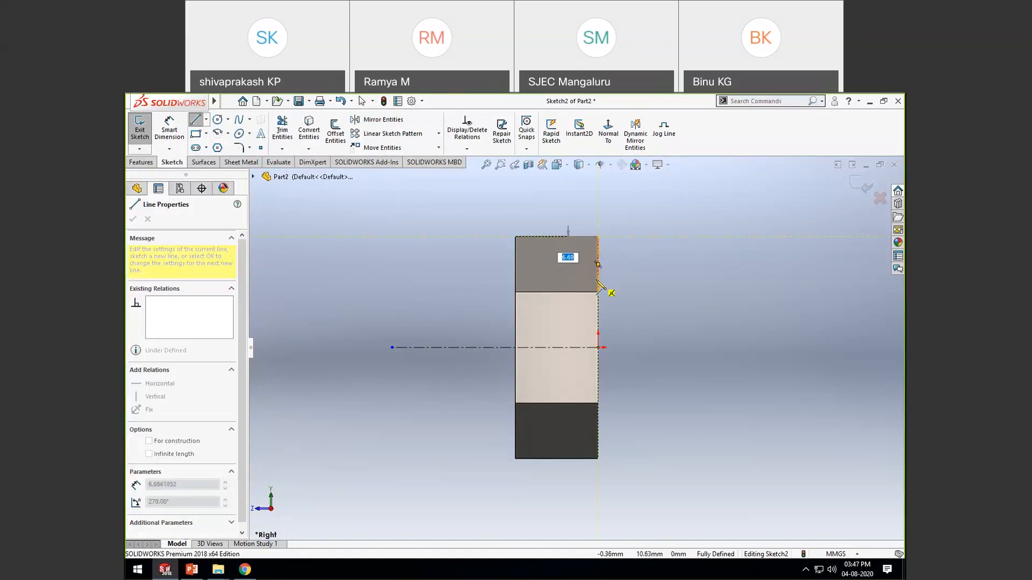
{"action": "left_click", "coordinate": [597, 277]}
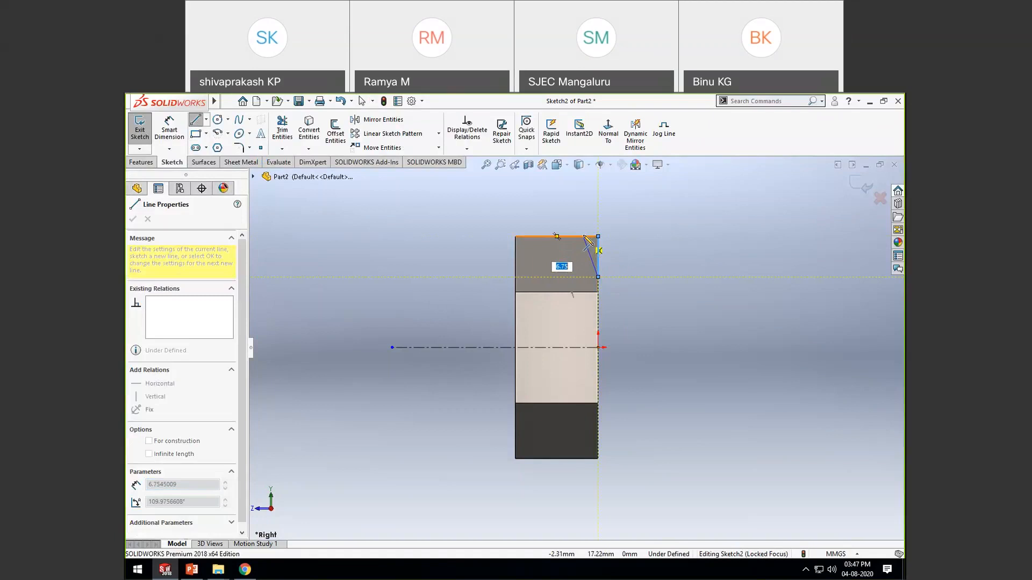
{"action": "left_click", "coordinate": [584, 236]}
{"action": "left_click", "coordinate": [597, 237]}
{"action": "key", "text": "Escape"}
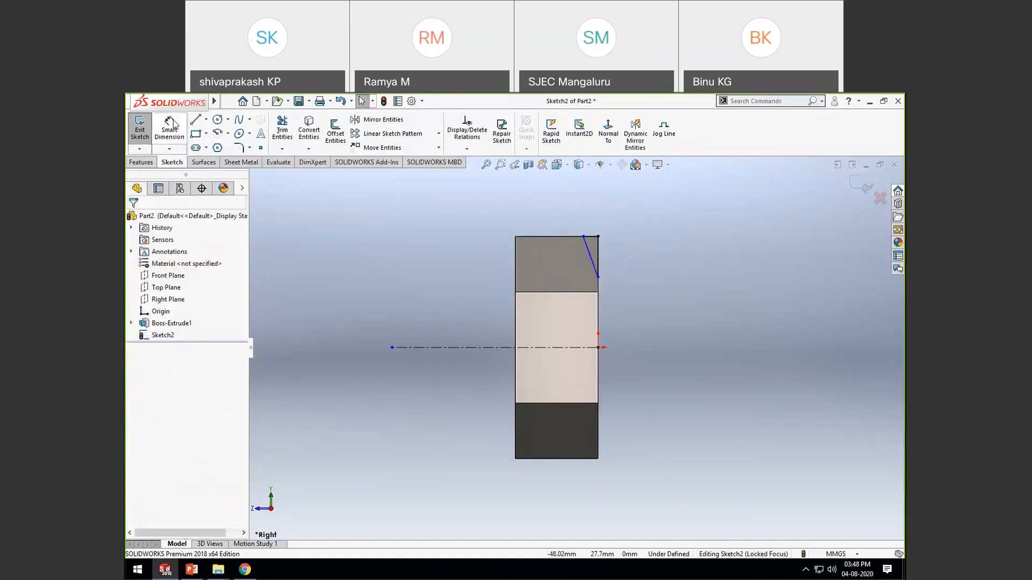
Step: Dimension the triangle's vertical edge at 5 mm
{"action": "left_click", "coordinate": [172, 124]}
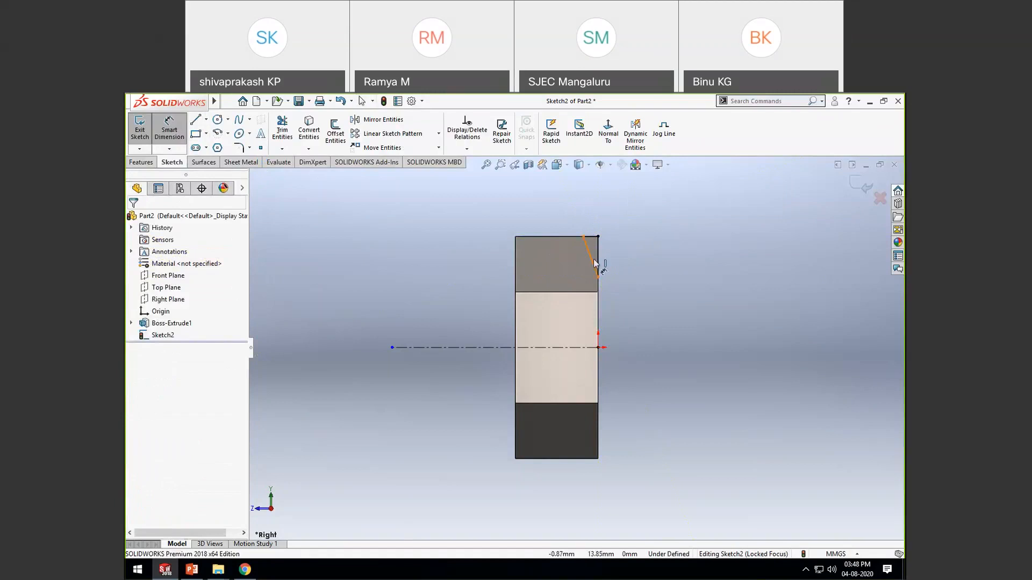
{"action": "left_click", "coordinate": [595, 264]}
{"action": "left_click", "coordinate": [639, 266]}
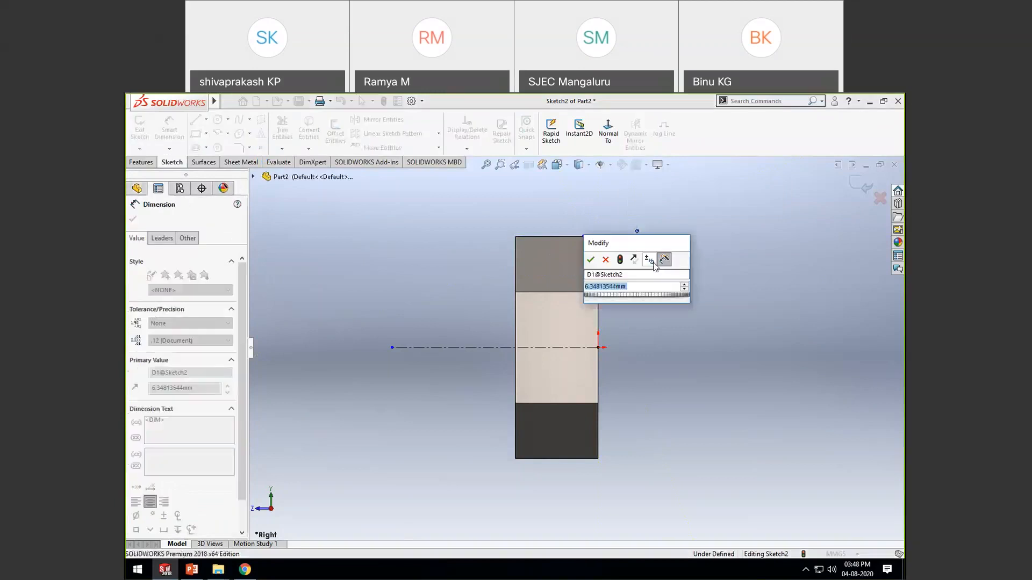
{"action": "type", "text": "5"}
{"action": "key", "text": "Return"}
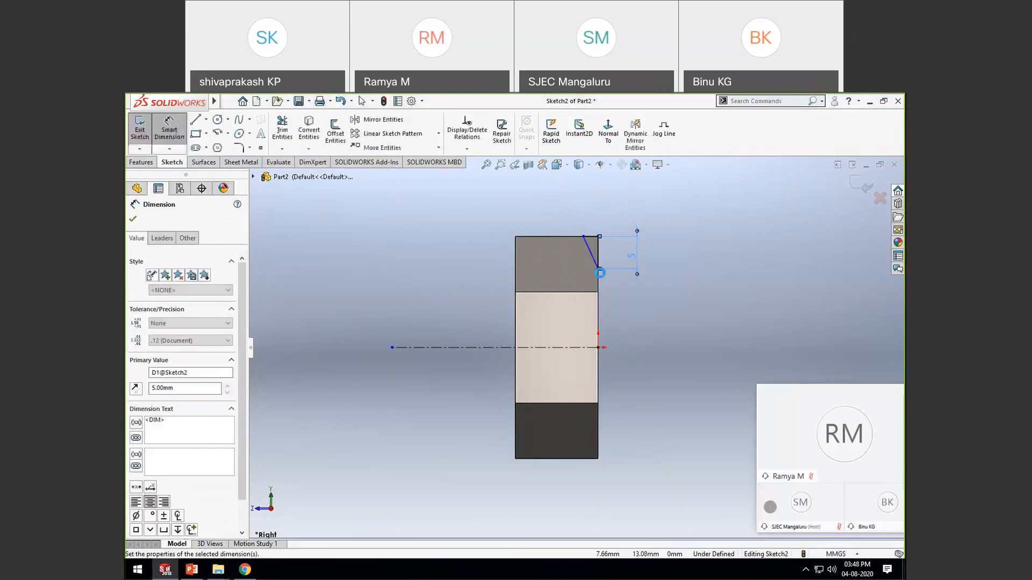
Step: Dimension the angle between the triangle's slanted and vertical edges at 18° and exit the sketch
{"action": "left_click", "coordinate": [594, 255]}
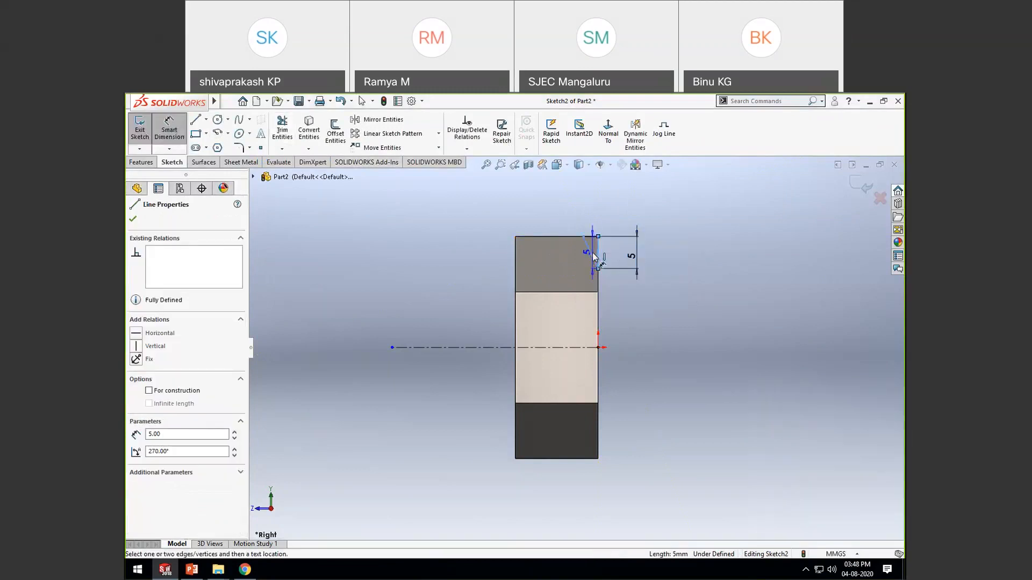
{"action": "left_click", "coordinate": [592, 254]}
{"action": "left_click", "coordinate": [596, 201]}
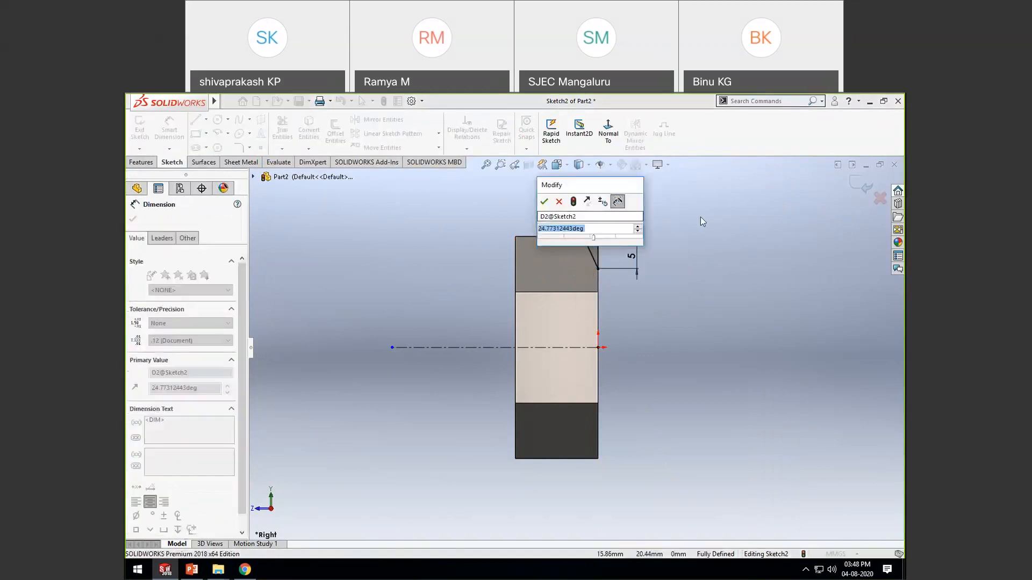
{"action": "type", "text": "18"}
{"action": "key", "text": "Return"}
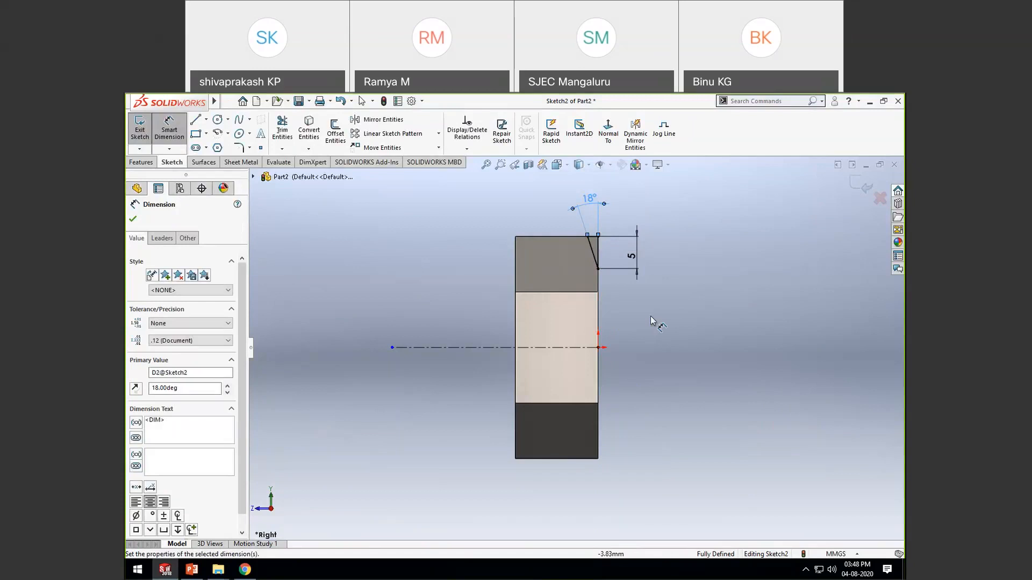
{"action": "left_click", "coordinate": [866, 186]}
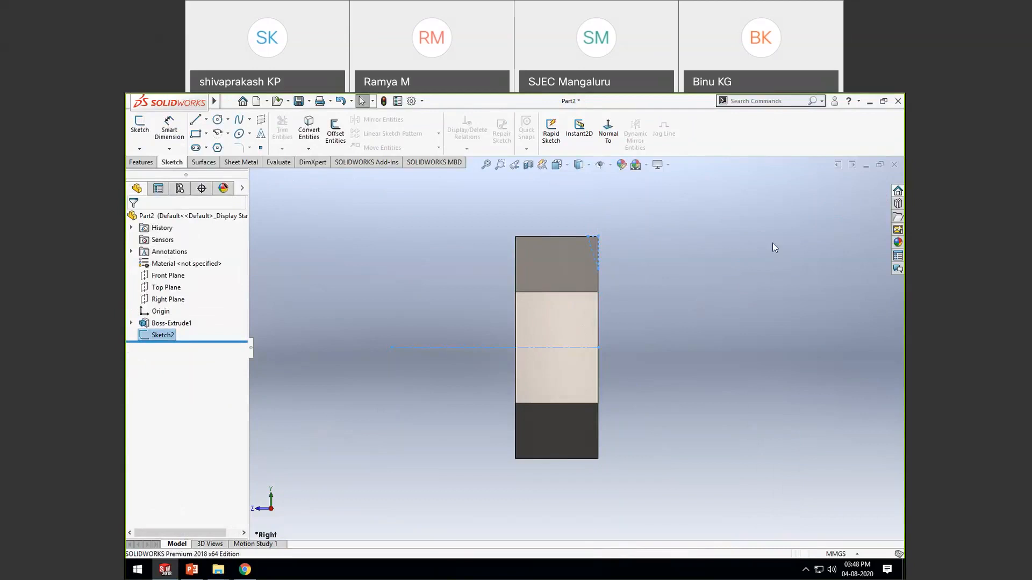
Step: Cut the hexagon's corners with a 360° Revolved Cut of the triangle about the centerline
{"action": "mouse_move", "coordinate": [871, 199]}
{"action": "middle_mouse_down"}
{"action": "mouse_move", "coordinate": [575, 304]}
{"action": "mouse_move", "coordinate": [638, 226]}
{"action": "mouse_move", "coordinate": [666, 260]}
{"action": "mouse_move", "coordinate": [522, 289]}
{"action": "mouse_move", "coordinate": [438, 263]}
{"action": "mouse_move", "coordinate": [414, 316]}
{"action": "middle_mouse_up"}
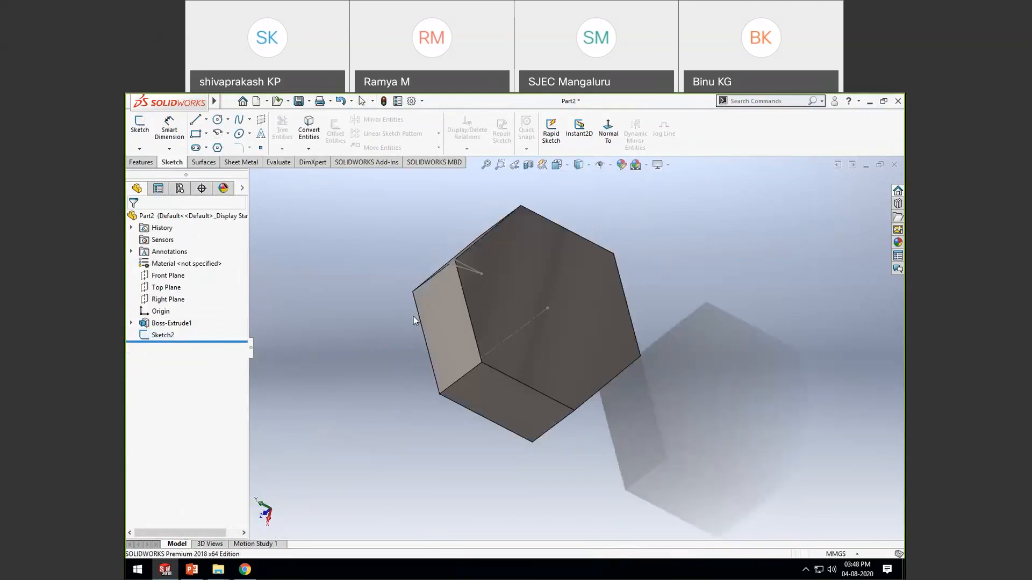
{"action": "left_click", "coordinate": [141, 162]}
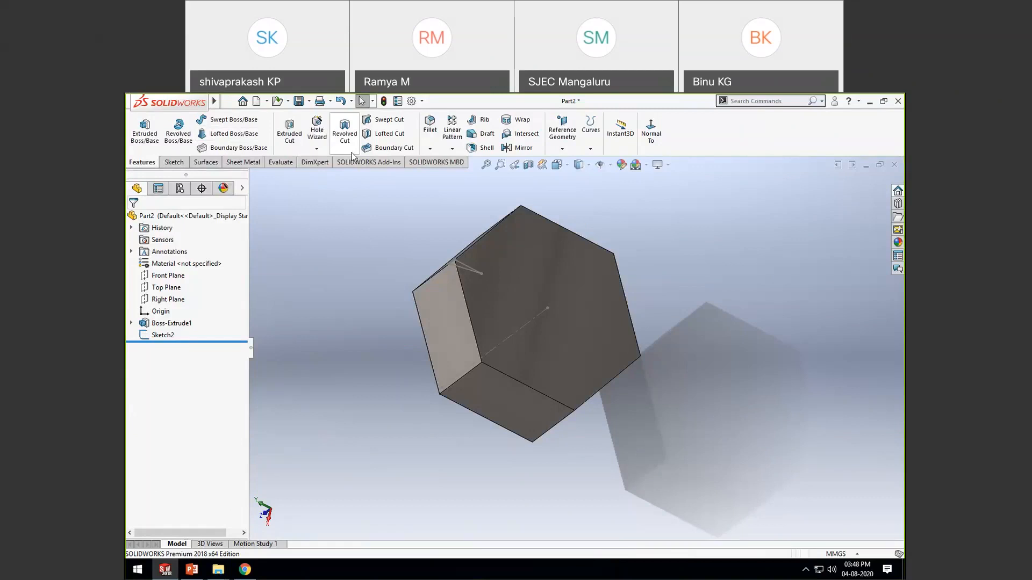
{"action": "left_click", "coordinate": [345, 135]}
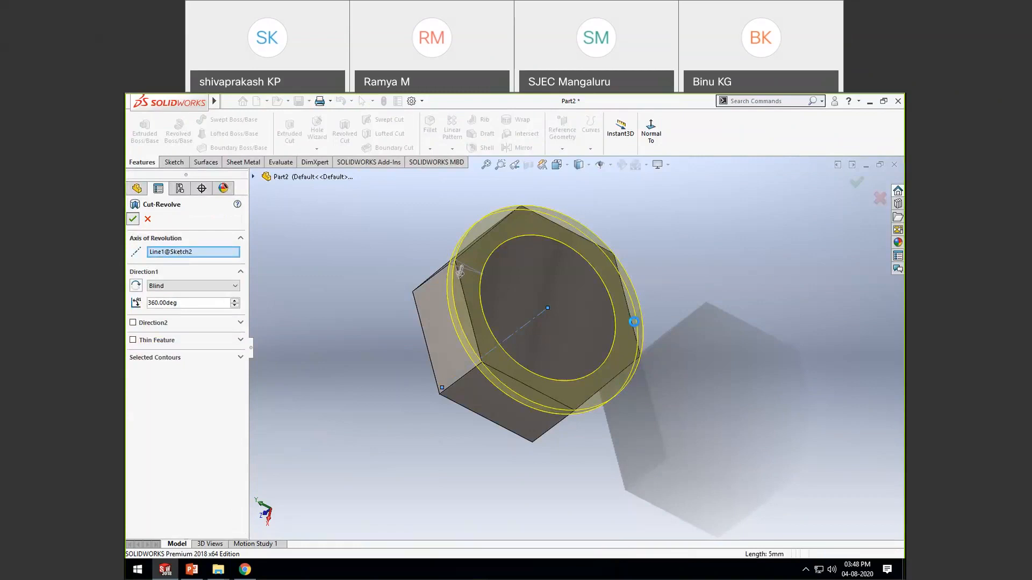
{"action": "key", "text": "Return"}
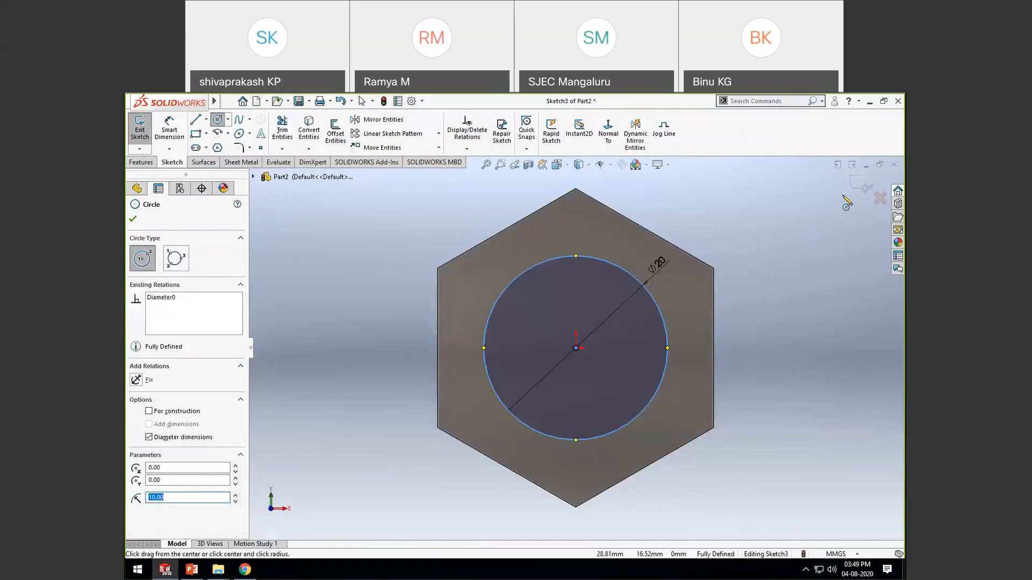
Step: Exit the 20 mm circle sketch and check the shank length on the bolt drawing in PowerPoint
{"action": "left_click", "coordinate": [864, 186]}
{"action": "mouse_move", "coordinate": [618, 349]}
{"action": "middle_mouse_down"}
{"action": "mouse_move", "coordinate": [638, 346]}
{"action": "mouse_move", "coordinate": [600, 366]}
{"action": "mouse_move", "coordinate": [541, 373]}
{"action": "middle_mouse_up"}
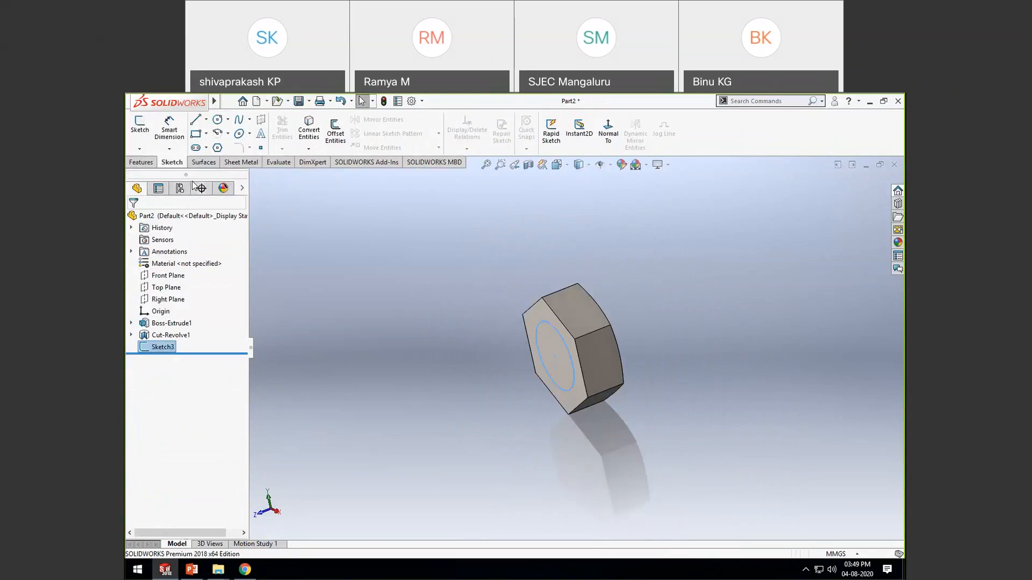
{"action": "left_click", "coordinate": [192, 569]}
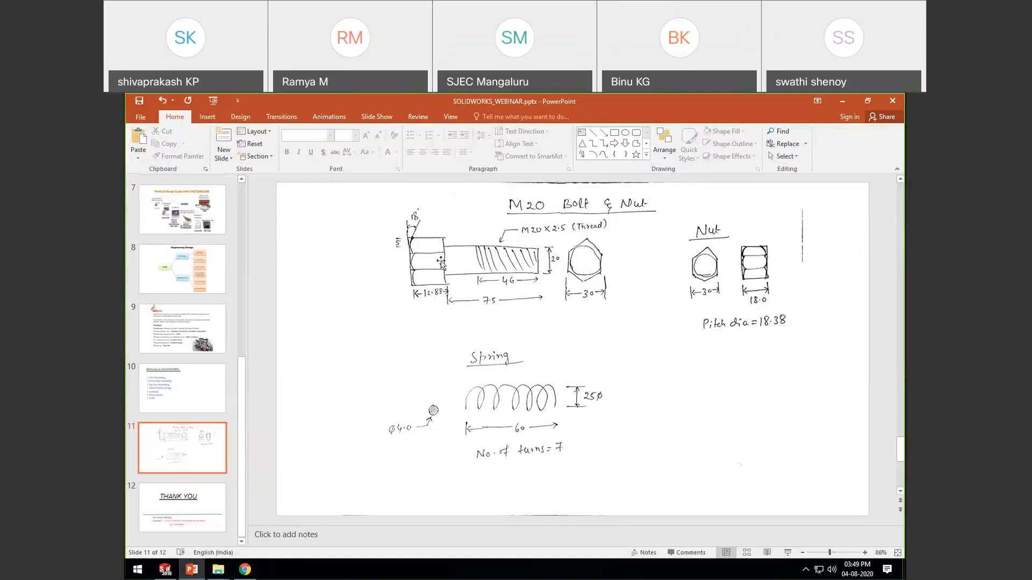
{"action": "left_click", "coordinate": [843, 101]}
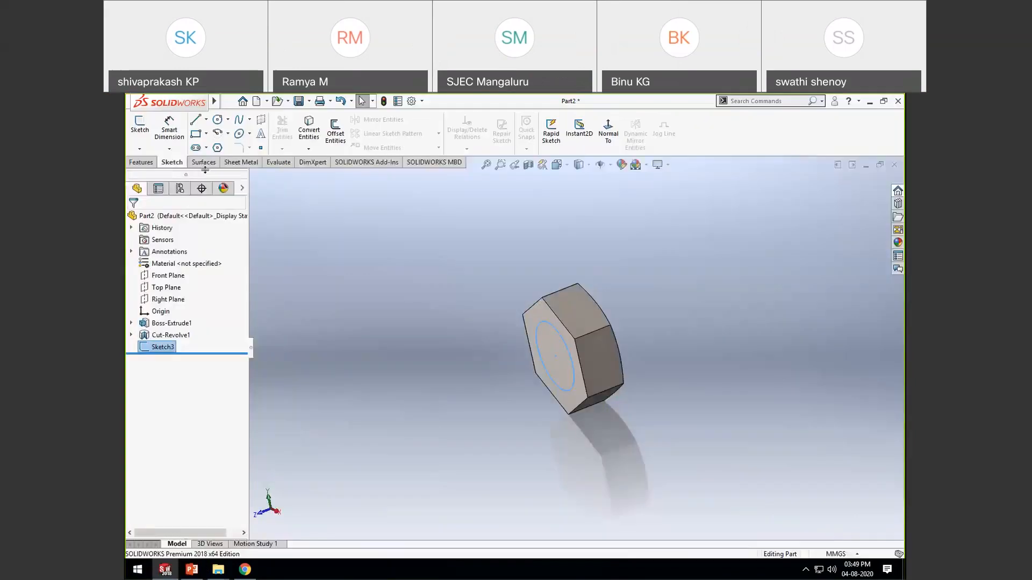
Step: Extrude the circle 75 mm outward from the hexagonal head, merged with it, as the bolt's shank
{"action": "left_click", "coordinate": [140, 163]}
{"action": "left_click", "coordinate": [145, 130]}
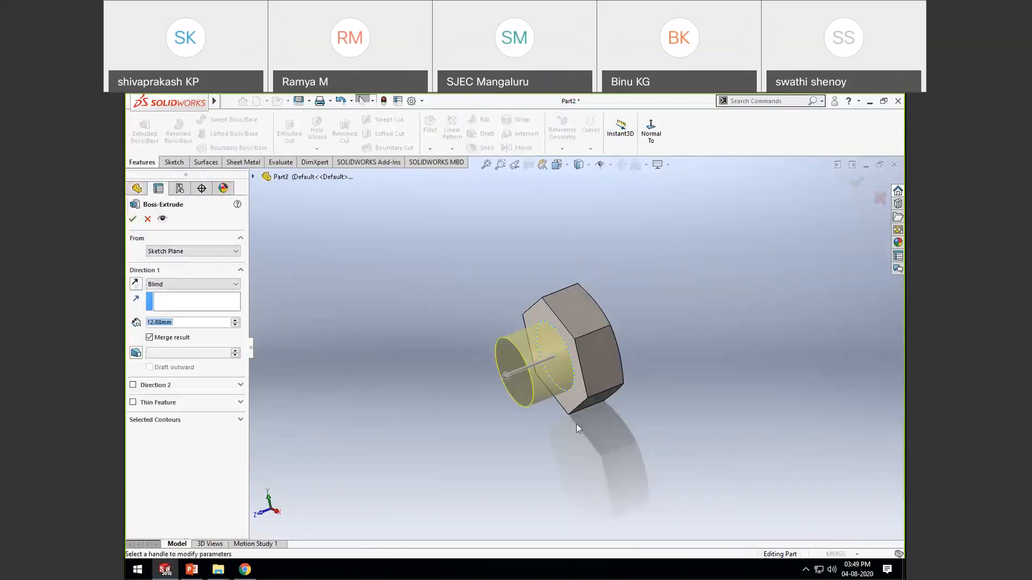
{"action": "type", "text": "75"}
{"action": "key", "text": "Return"}
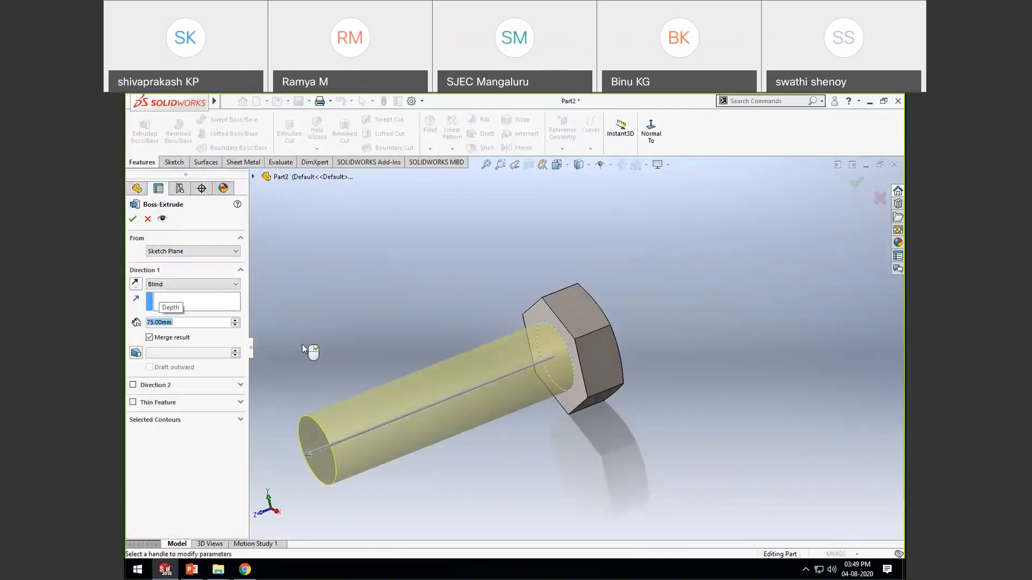
{"action": "left_click", "coordinate": [856, 184]}
{"action": "middle_click_drag", "start_coordinate": [512, 407], "coordinate": [555, 376]}
{"action": "scroll", "coordinate": [597, 326], "scroll_direction": "down", "scroll_amount": 2}
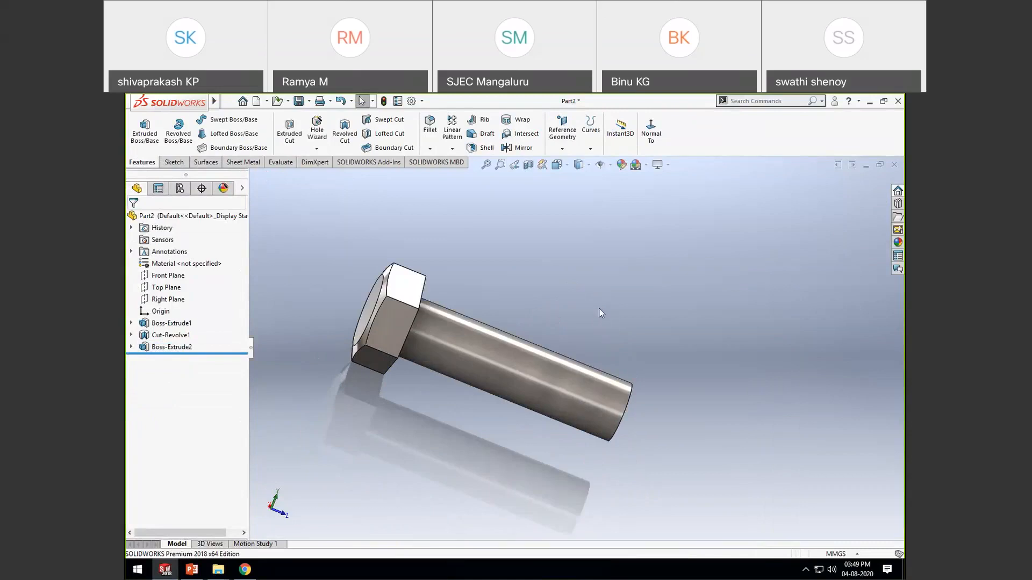
{"action": "middle_click_drag", "start_coordinate": [601, 300], "coordinate": [575, 287]}
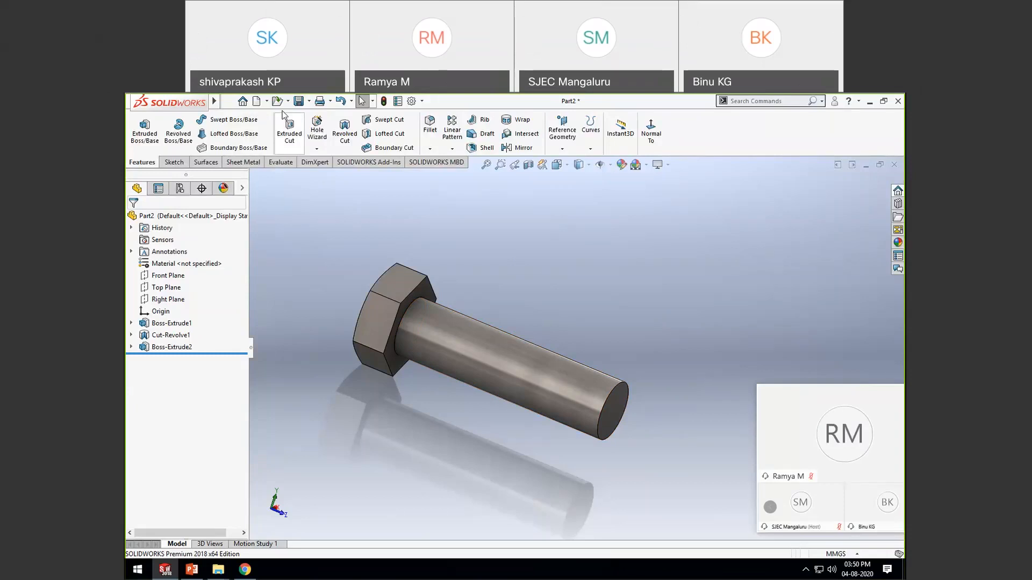
Step: Start saving the part with the file name bolt M20
{"action": "key", "text": "ctrl+s"}
{"action": "type", "text": "bolt M@"}
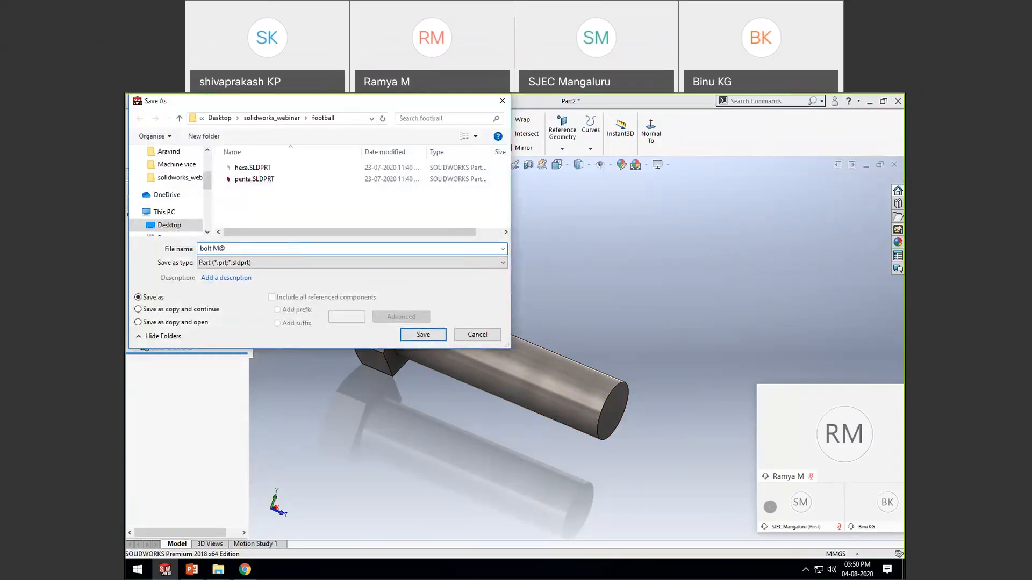
{"action": "key", "text": "BackSpace"}
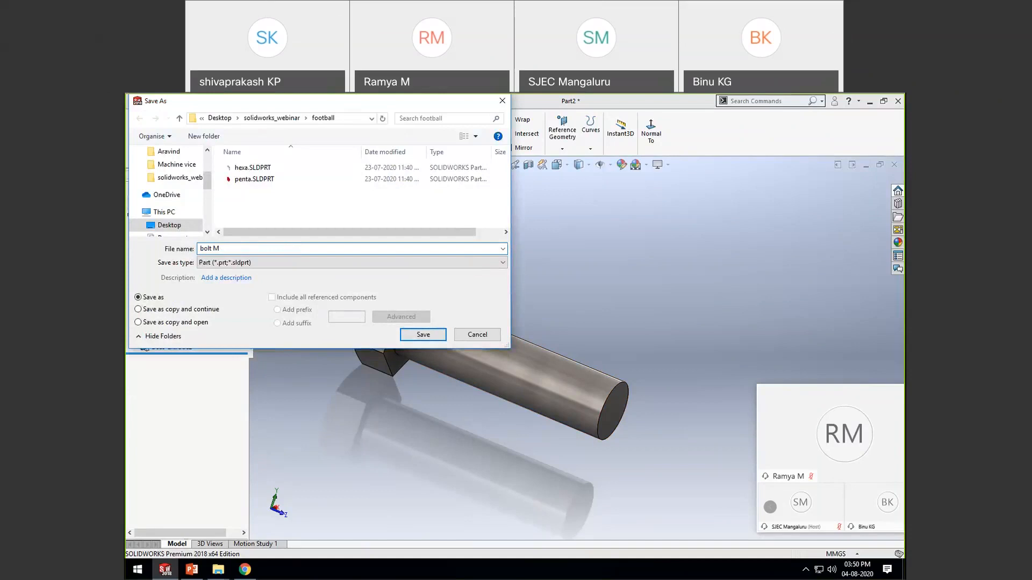
{"action": "type", "text": "20"}
Step: Create a folder named M20 bolt nut on the desktop
{"action": "left_click", "coordinate": [169, 224]}
{"action": "right_click", "coordinate": [399, 195]}
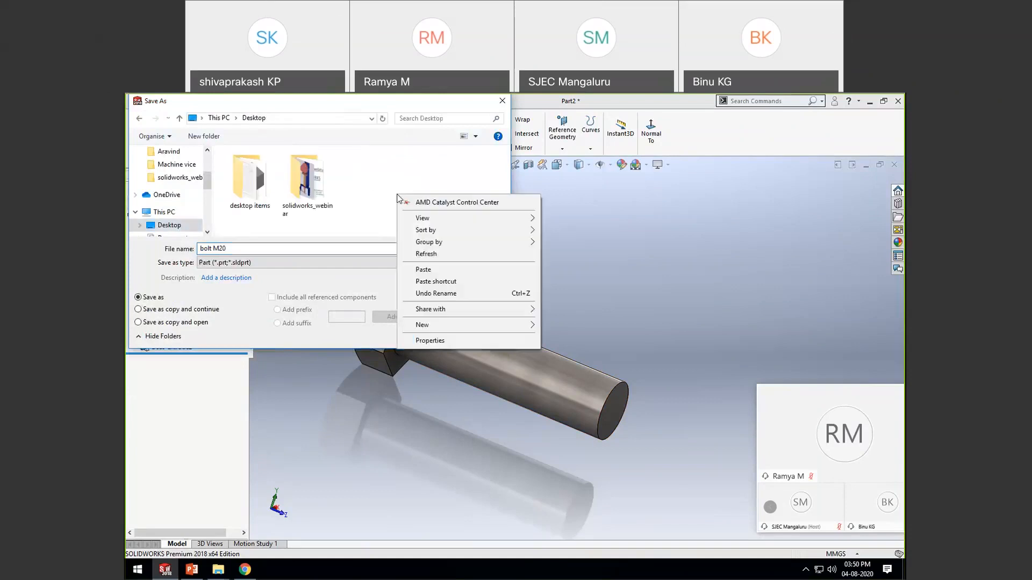
{"action": "mouse_move", "coordinate": [434, 325]}
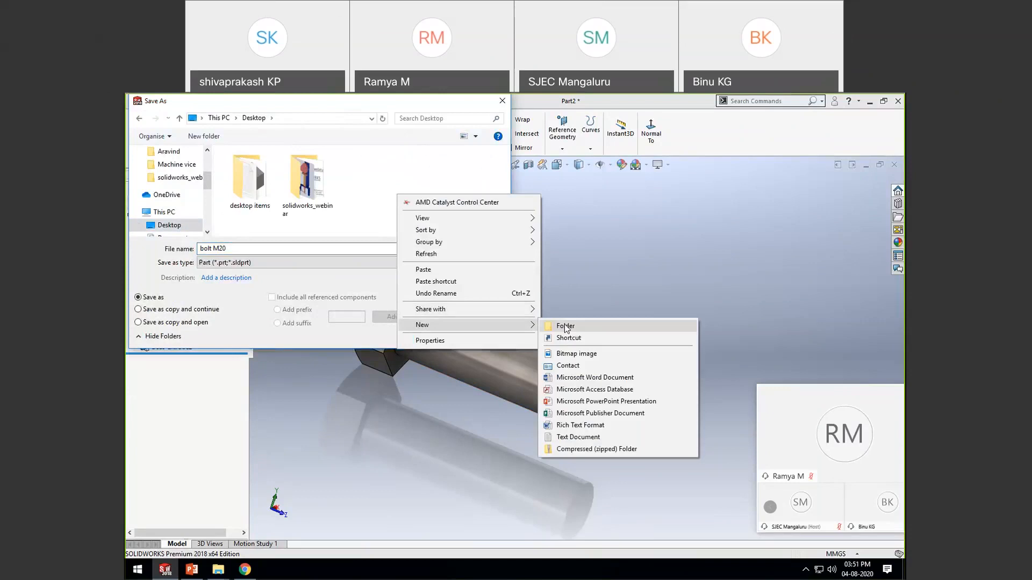
{"action": "left_click", "coordinate": [564, 326]}
{"action": "type", "text": "M20 bolt"}
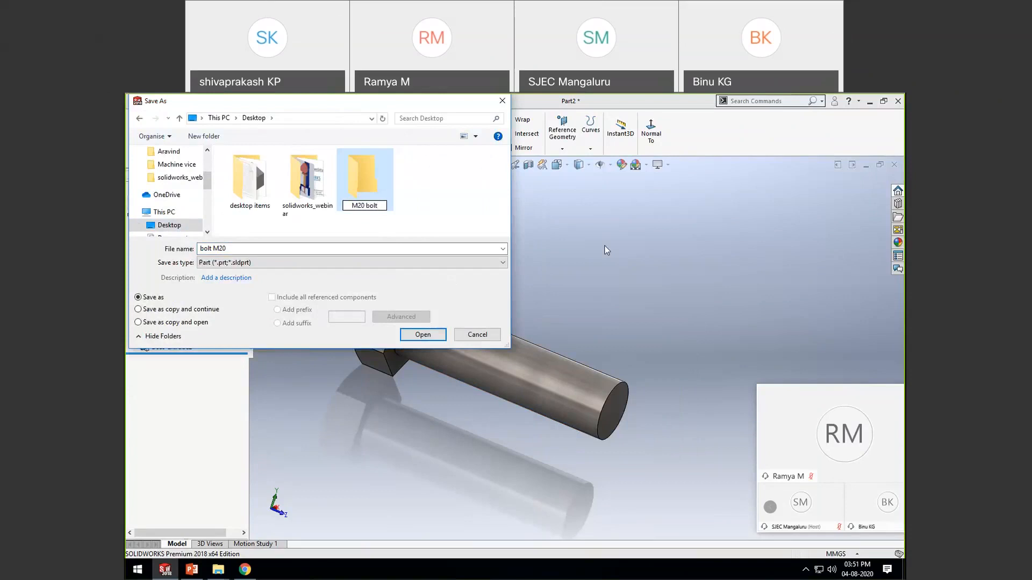
{"action": "type", "text": " nut"}
{"action": "key", "text": "Return"}
Step: Open the new folder and save the bolt part in it
{"action": "key", "text": "Return"}
{"action": "left_click", "coordinate": [307, 250]}
{"action": "left_click", "coordinate": [423, 334]}
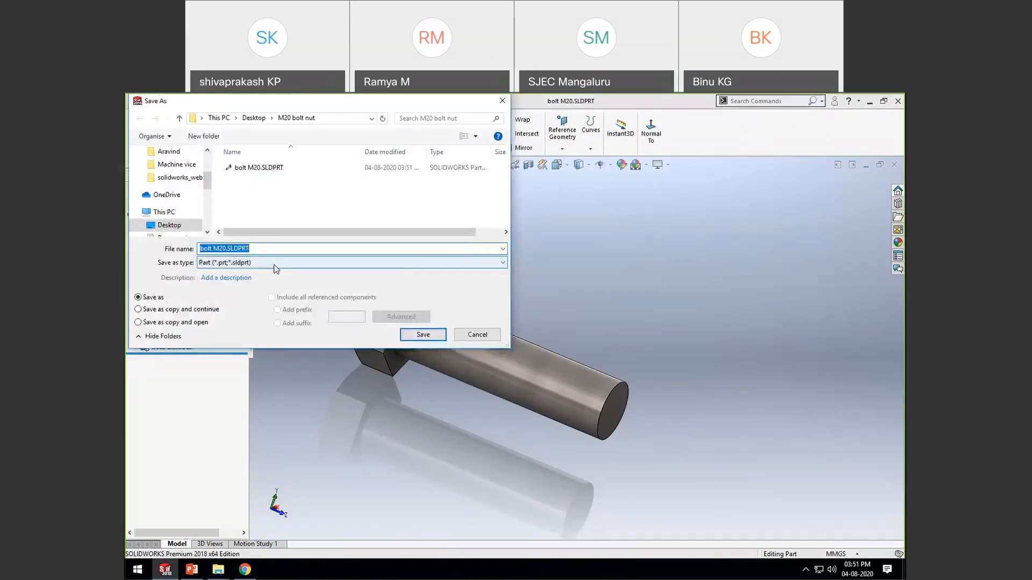
Step: Save the part under the new name nutM20 in the M20 bolt nut folder
{"action": "type", "text": "nu"}
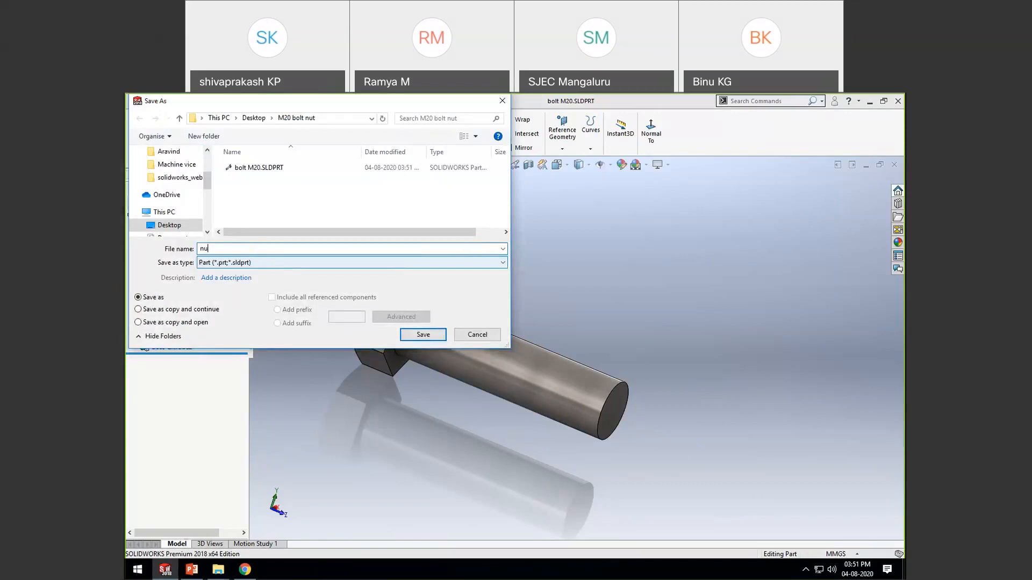
{"action": "type", "text": "tM20"}
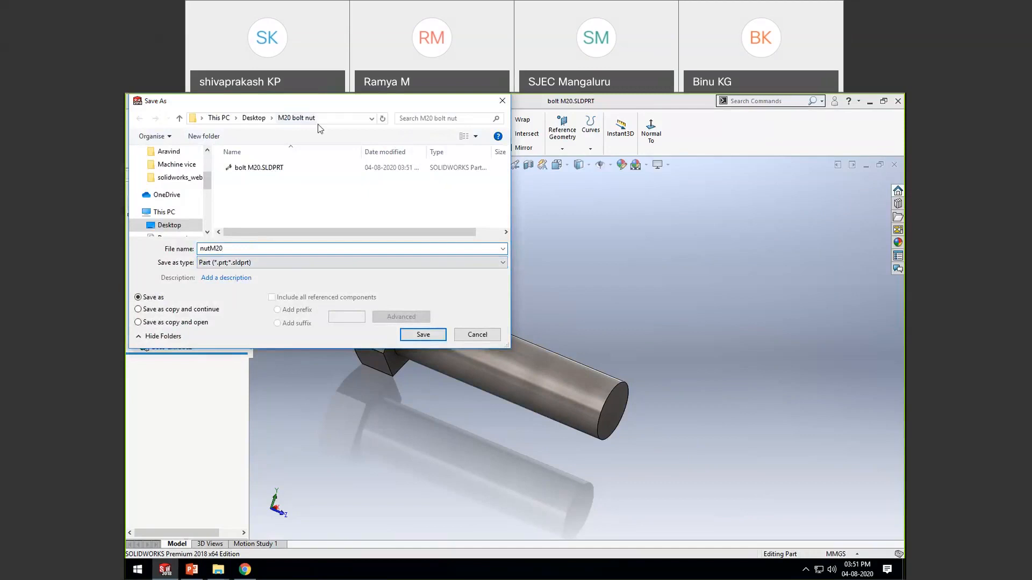
{"action": "left_click", "coordinate": [423, 335]}
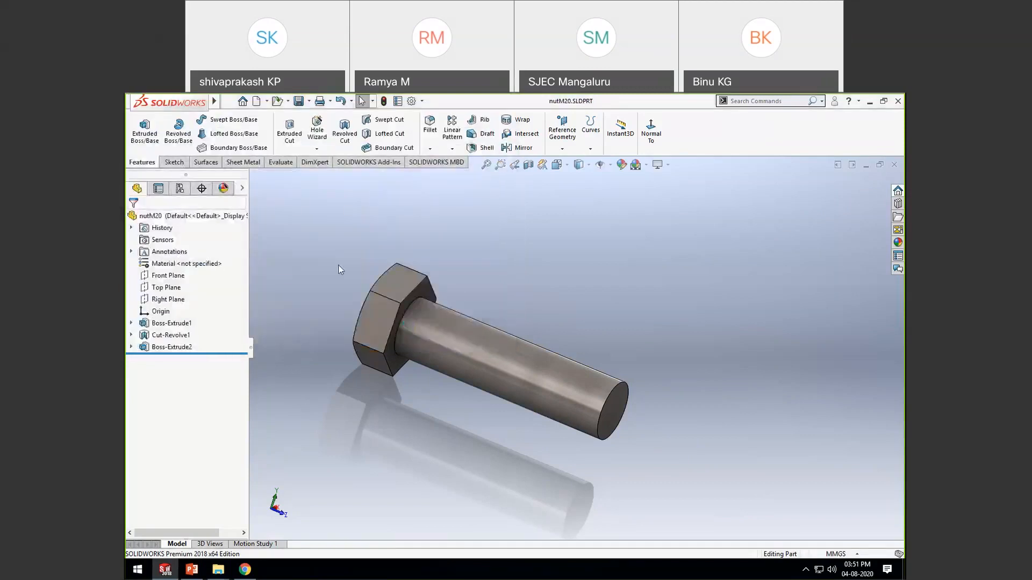
Step: Delete the shank extrusion Boss-Extrude2 from the nut part
{"action": "scroll", "coordinate": [450, 274], "scroll_direction": "up", "scroll_amount": 5}
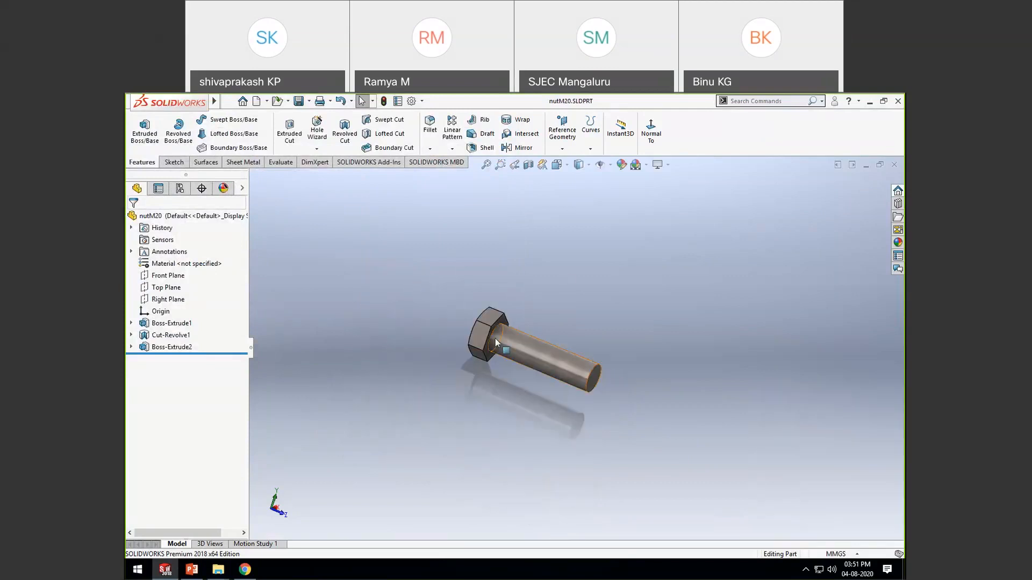
{"action": "scroll", "coordinate": [570, 309], "scroll_direction": "down", "scroll_amount": 3}
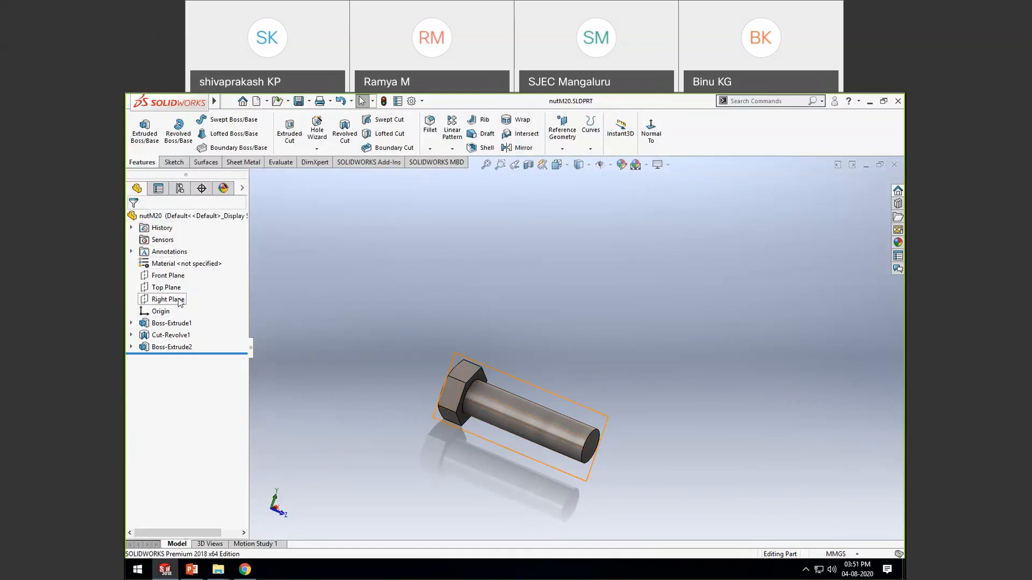
{"action": "right_click", "coordinate": [168, 348]}
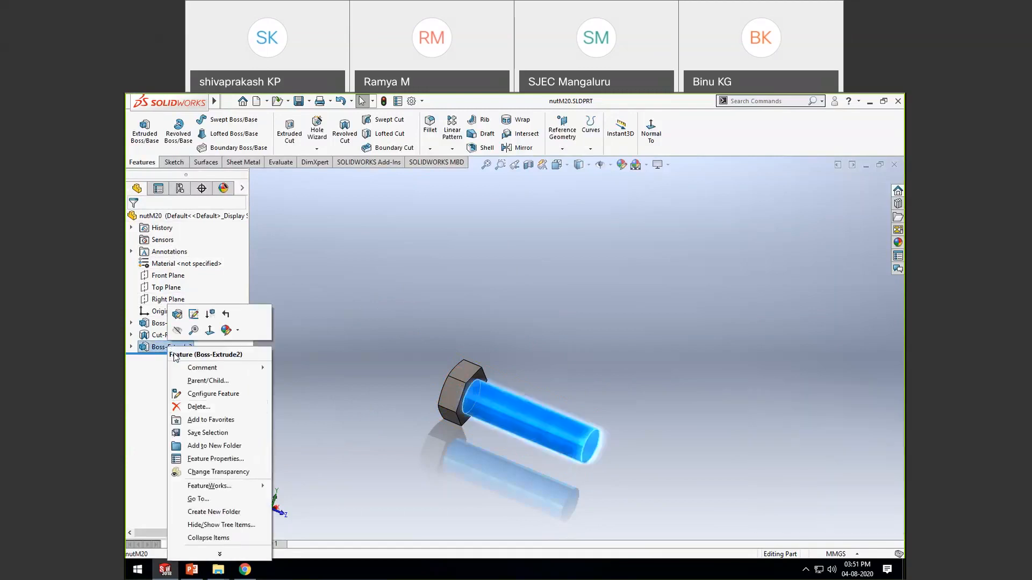
{"action": "left_click", "coordinate": [174, 407]}
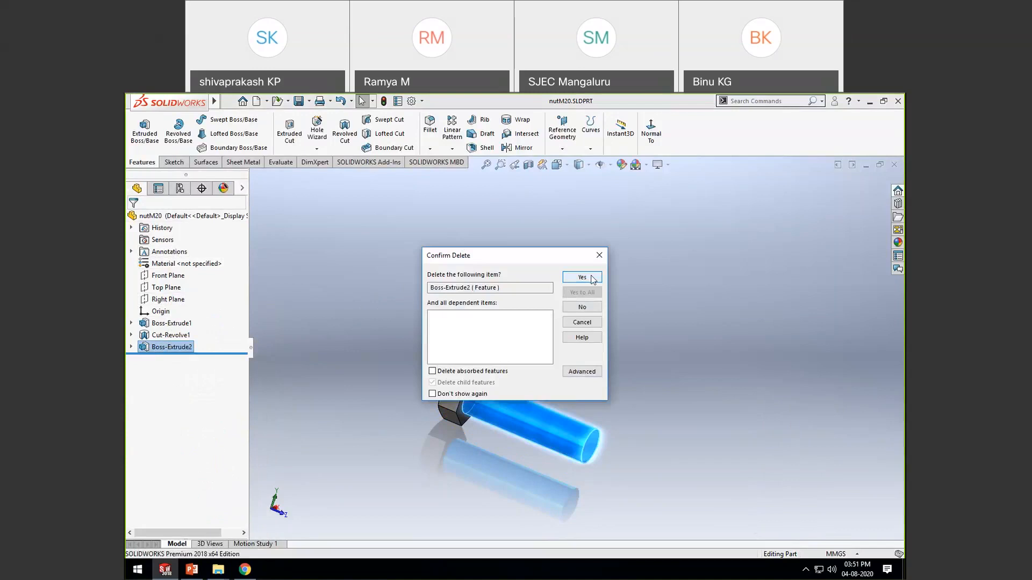
{"action": "left_click", "coordinate": [582, 277]}
{"action": "scroll", "coordinate": [511, 425], "scroll_direction": "down", "scroll_amount": 2}
{"action": "middle_click_drag", "start_coordinate": [502, 393], "coordinate": [278, 356]}
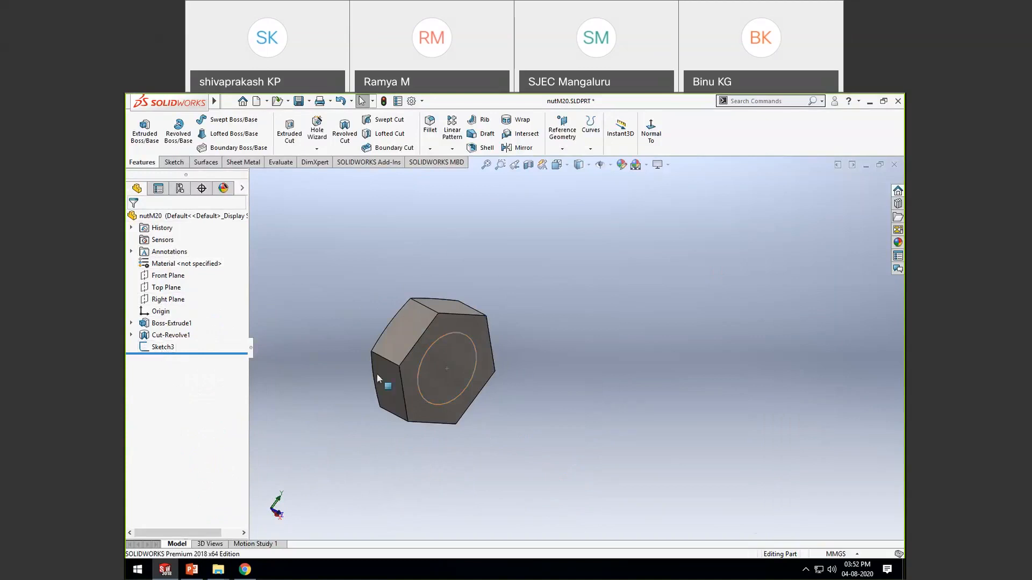
Step: Delete the leftover shank circle sketch, Sketch3
{"action": "right_click", "coordinate": [165, 348]}
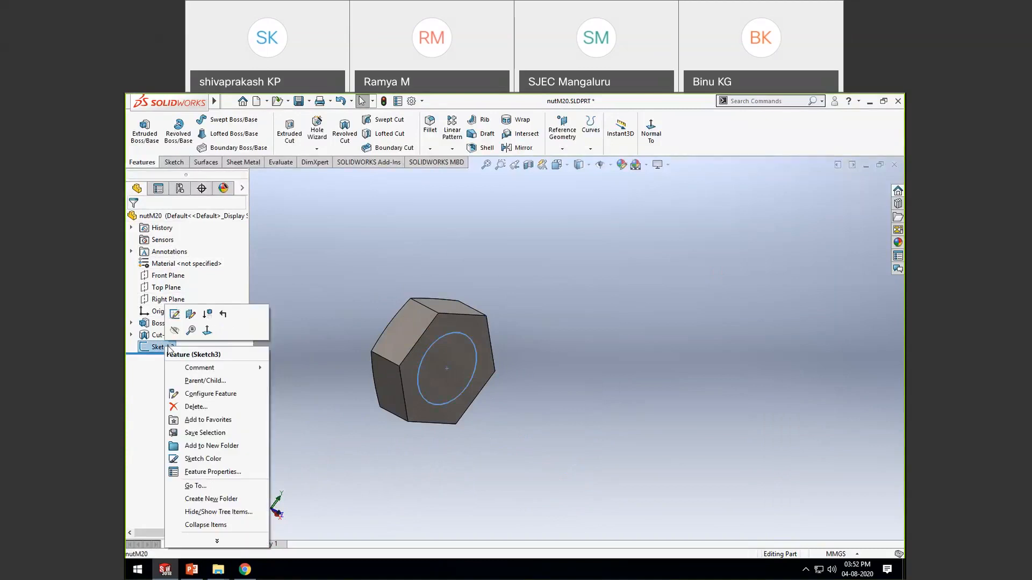
{"action": "left_click", "coordinate": [193, 407]}
{"action": "left_click", "coordinate": [582, 278]}
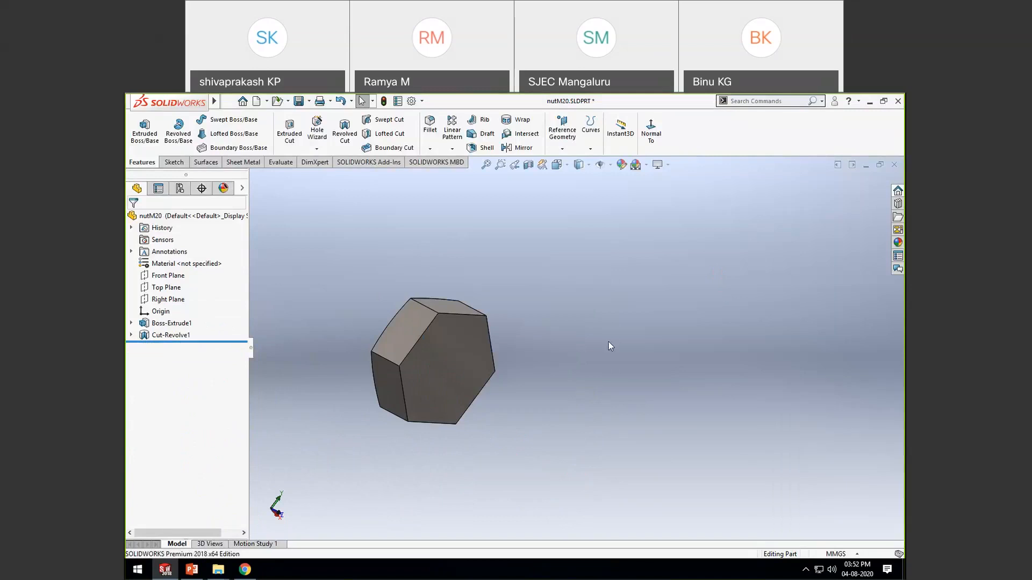
{"action": "middle_click_drag", "start_coordinate": [608, 342], "coordinate": [599, 436]}
{"action": "middle_click_drag", "start_coordinate": [565, 404], "coordinate": [317, 338]}
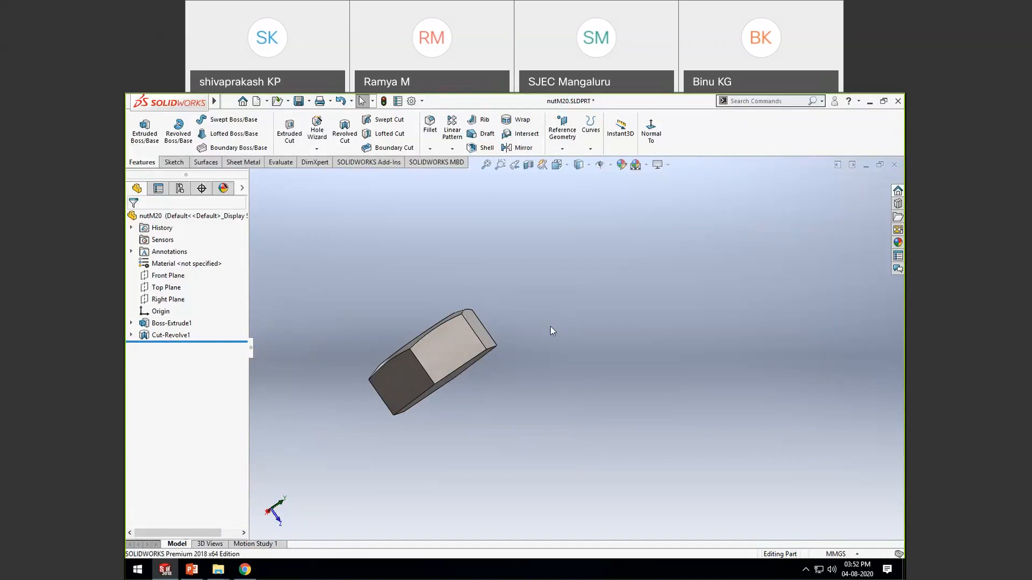
Step: Switch to the PowerPoint slide to read the nut's dimensions, and return to the SolidWorks part
{"action": "left_click", "coordinate": [192, 570]}
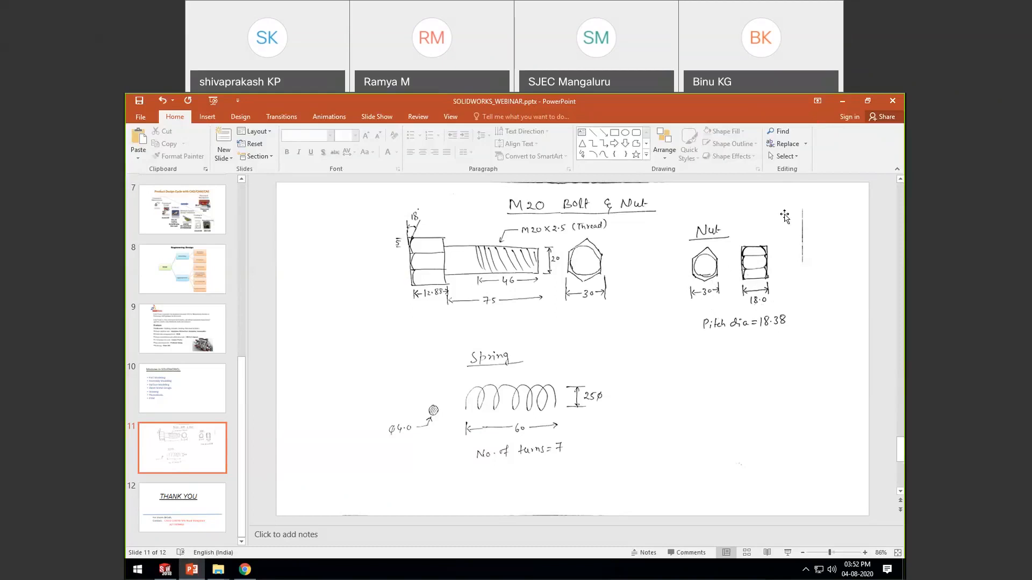
{"action": "key", "text": "alt+Tab"}
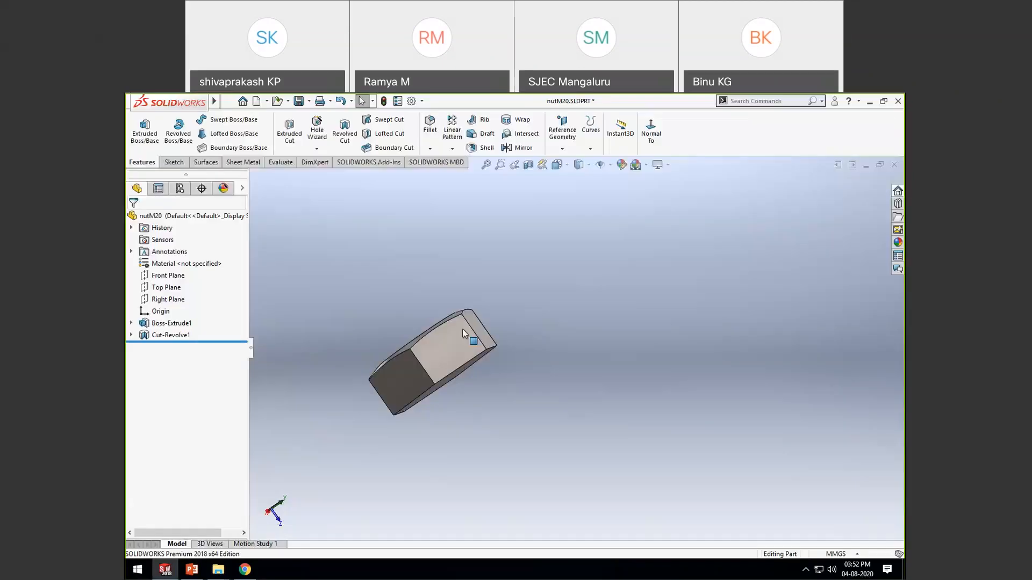
{"action": "mouse_move", "coordinate": [437, 408]}
{"action": "middle_mouse_down"}
{"action": "mouse_move", "coordinate": [431, 430]}
{"action": "mouse_move", "coordinate": [433, 408]}
{"action": "middle_mouse_up"}
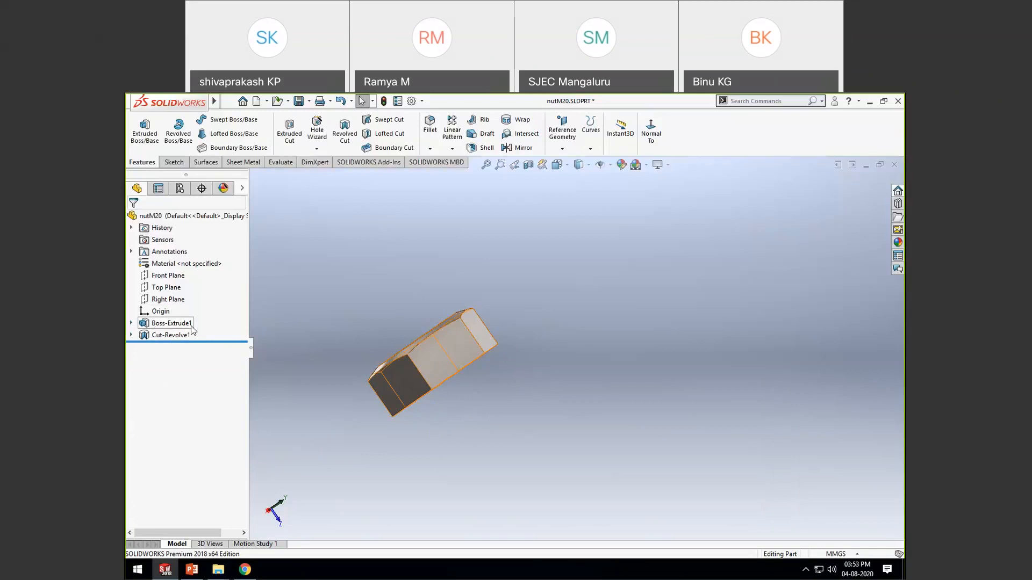
Step: Edit the hexagon extrusion Boss-Extrude1 and set its blind depth to 18 mm
{"action": "right_click", "coordinate": [162, 326]}
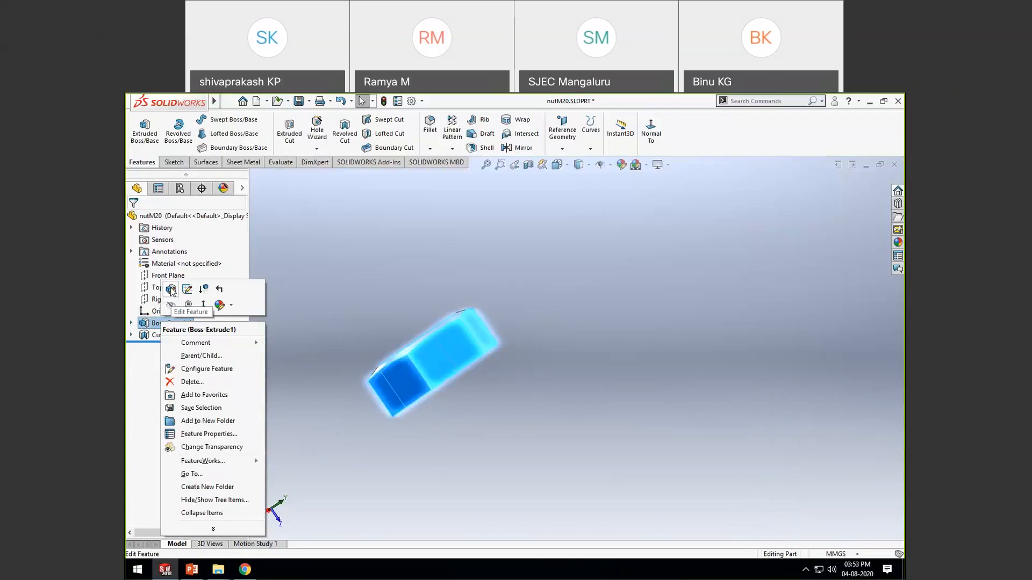
{"action": "left_click", "coordinate": [170, 290]}
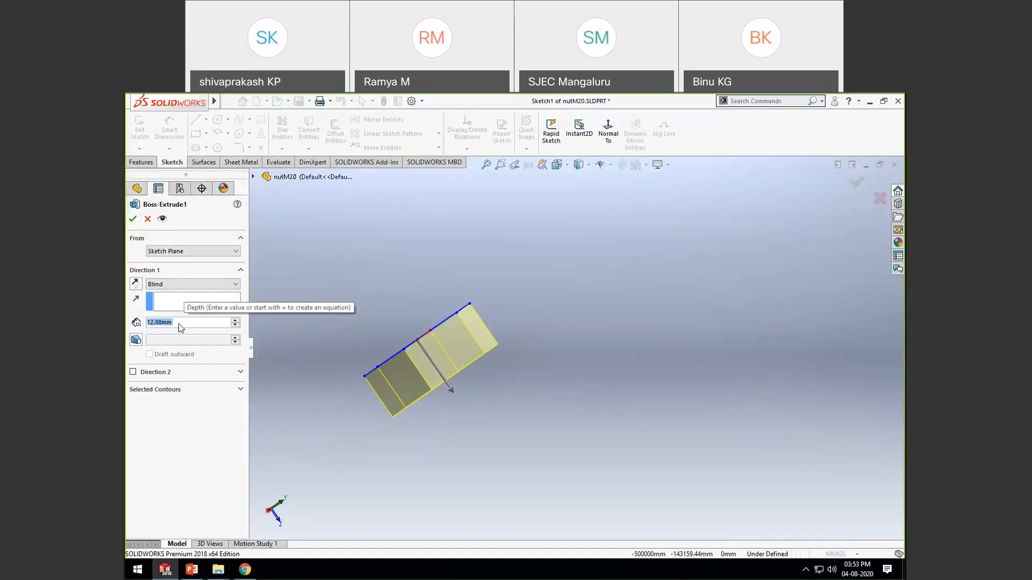
{"action": "type", "text": "18.38mm"}
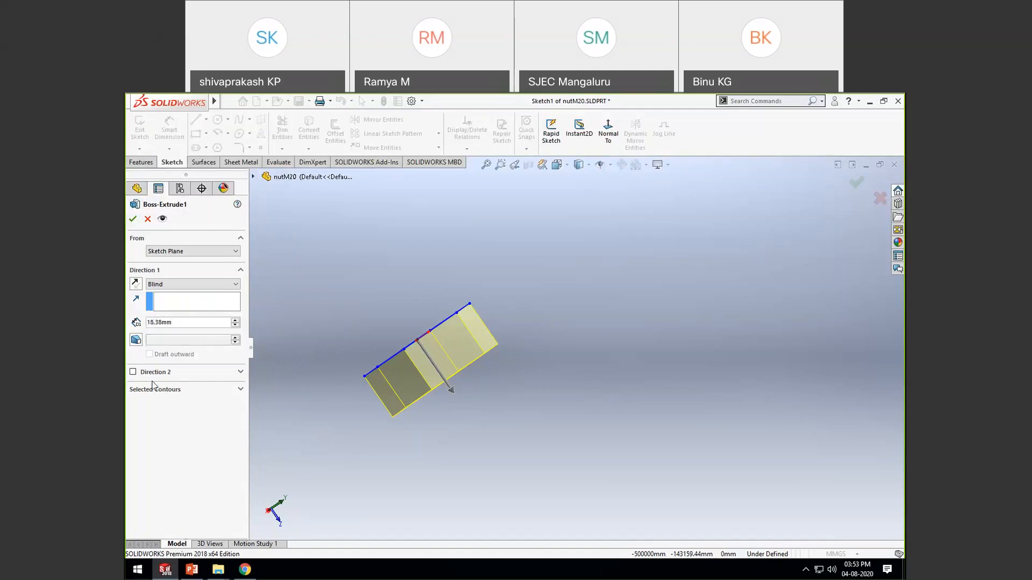
{"action": "key", "text": "BackSpace"}
{"action": "key", "text": "BackSpace"}
{"action": "key", "text": "BackSpace"}
{"action": "key", "text": "BackSpace"}
{"action": "key", "text": "BackSpace"}
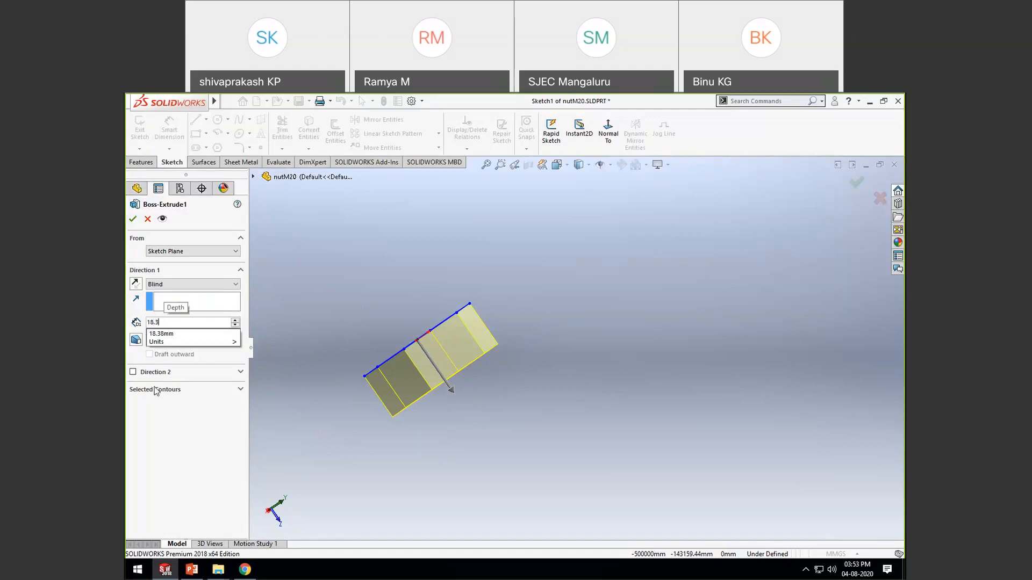
{"action": "key", "text": "Return"}
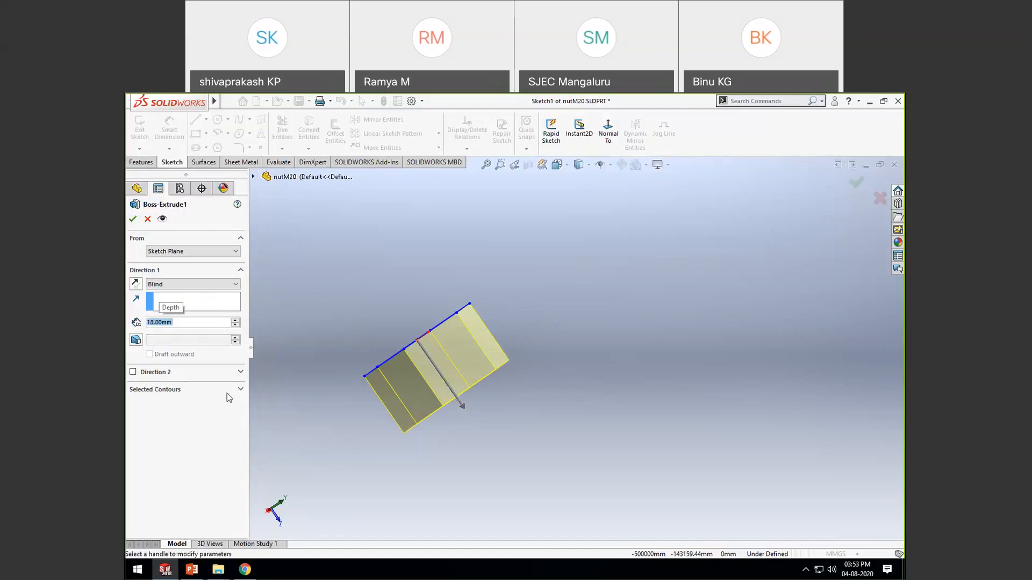
{"action": "left_click", "coordinate": [133, 220]}
{"action": "mouse_move", "coordinate": [505, 385]}
{"action": "middle_mouse_down"}
{"action": "mouse_move", "coordinate": [530, 293]}
{"action": "mouse_move", "coordinate": [534, 399]}
{"action": "mouse_move", "coordinate": [505, 414]}
{"action": "mouse_move", "coordinate": [546, 361]}
{"action": "mouse_move", "coordinate": [386, 405]}
{"action": "middle_mouse_up"}
{"action": "key", "text": "Escape"}
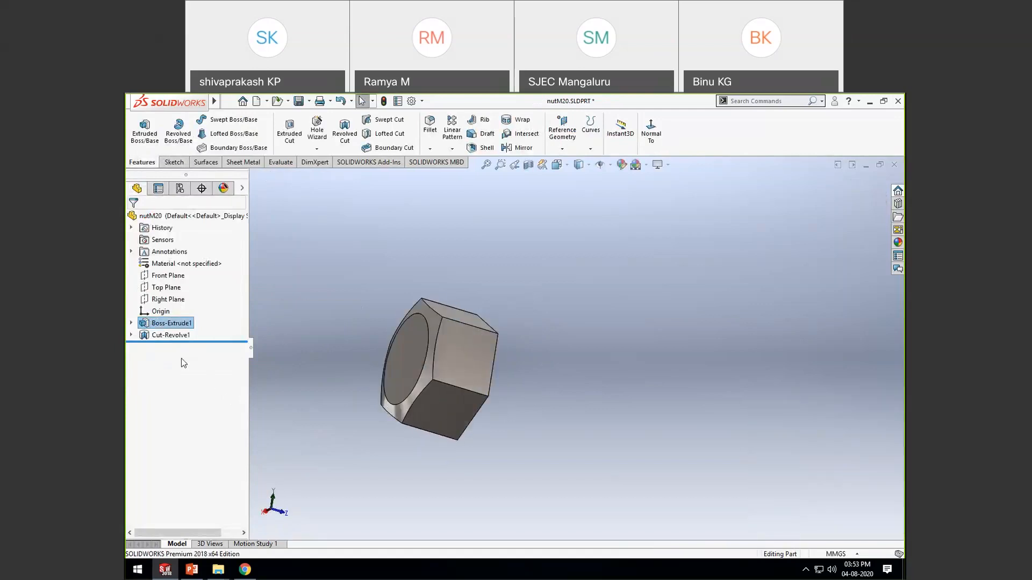
Step: Open the sketch of the revolved chamfer cut for editing and view it normal to its plane
{"action": "left_click", "coordinate": [132, 334]}
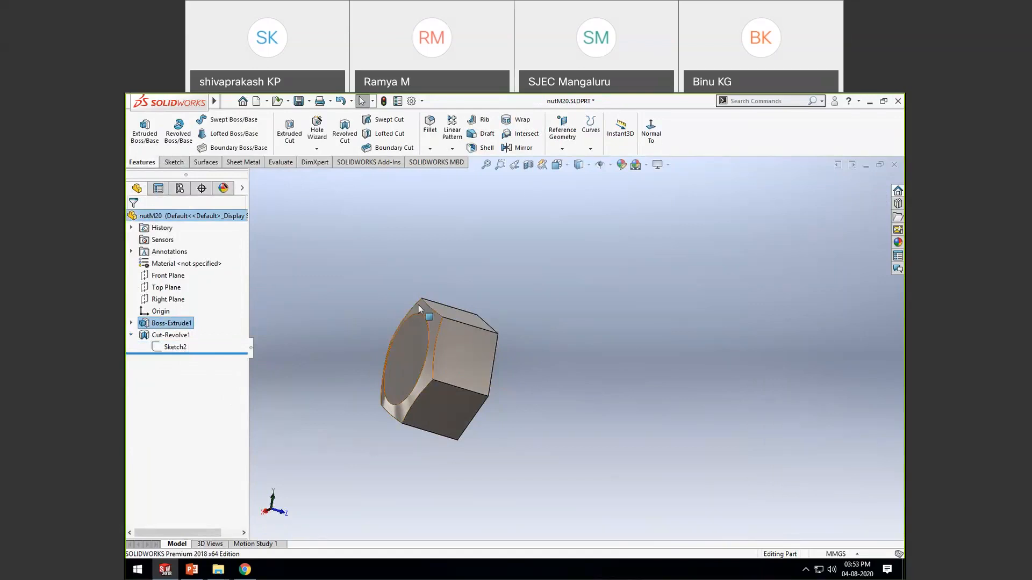
{"action": "middle_click_drag", "start_coordinate": [565, 389], "coordinate": [537, 372]}
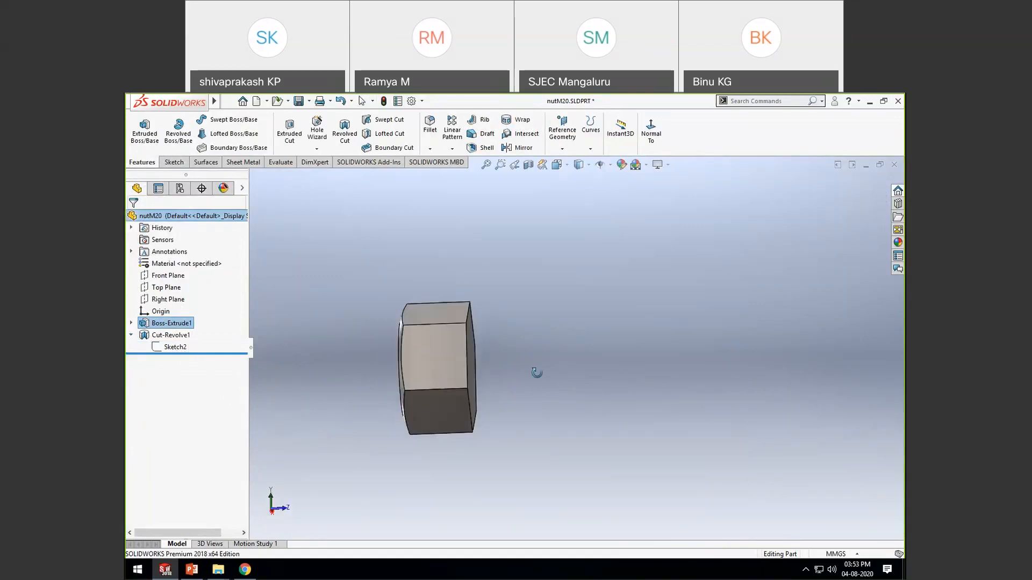
{"action": "right_click", "coordinate": [175, 350]}
{"action": "left_click", "coordinate": [184, 317]}
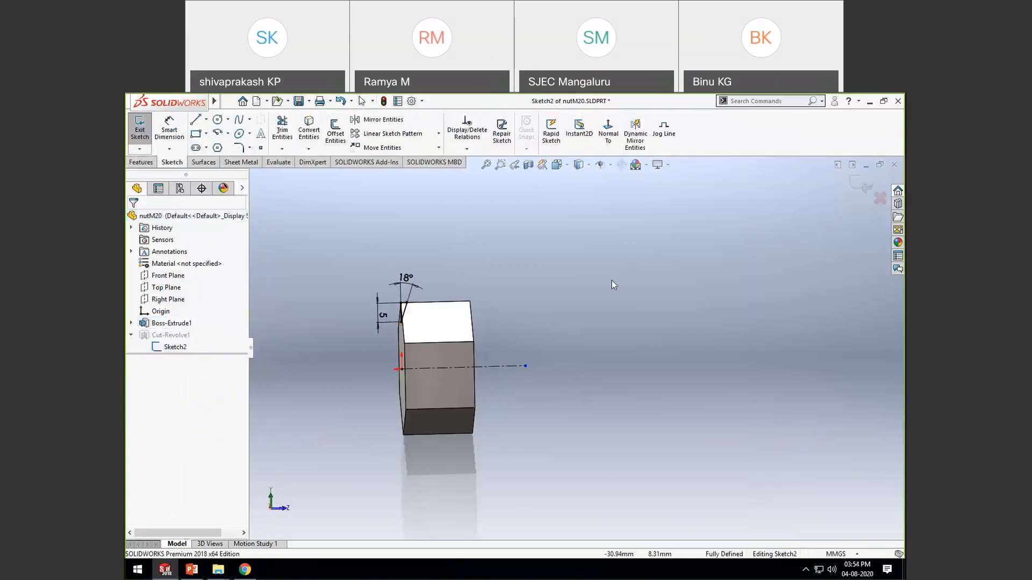
{"action": "left_click", "coordinate": [609, 135]}
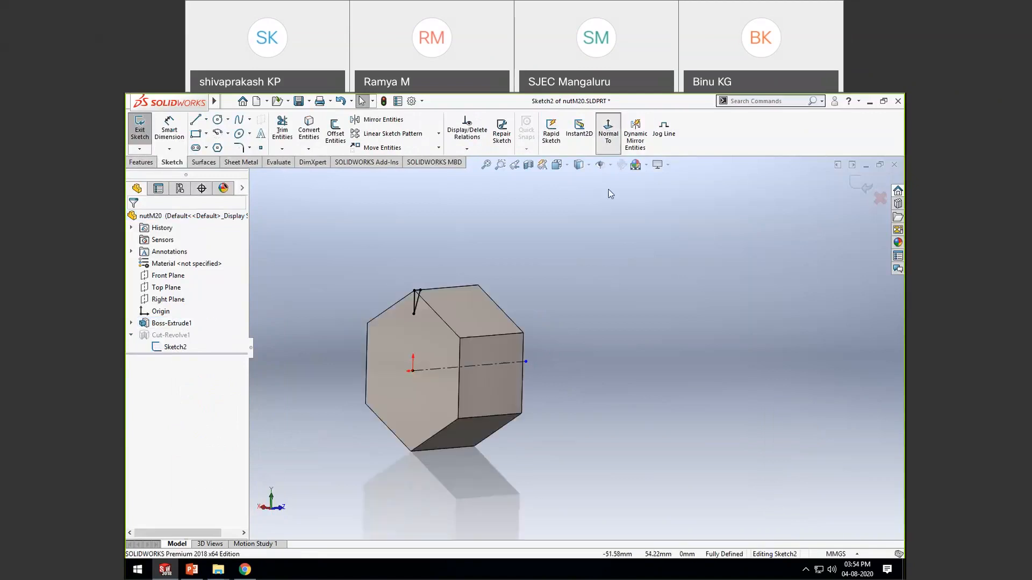
{"action": "scroll", "coordinate": [658, 366], "scroll_direction": "up", "scroll_amount": 3}
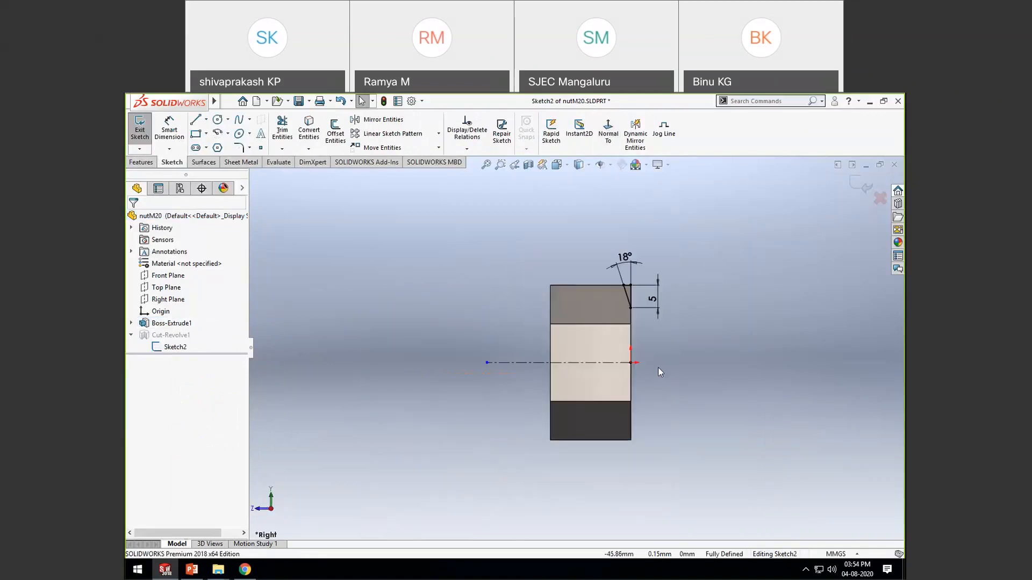
{"action": "scroll", "coordinate": [685, 318], "scroll_direction": "down", "scroll_amount": 2}
{"action": "scroll", "coordinate": [685, 317], "scroll_direction": "up", "scroll_amount": 1}
{"action": "scroll", "coordinate": [632, 339], "scroll_direction": "down", "scroll_amount": 1}
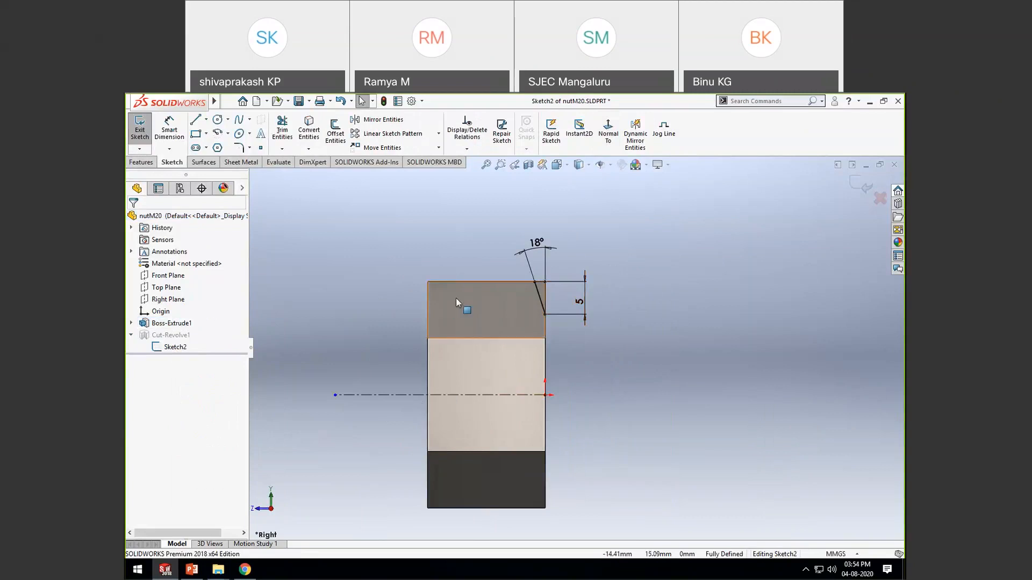
{"action": "scroll", "coordinate": [557, 347], "scroll_direction": "up", "scroll_amount": 2}
{"action": "scroll", "coordinate": [557, 347], "scroll_direction": "down", "scroll_amount": 2}
Step: Draw a vertical line about 38 mm long downward from the midpoint of the nut's upper edge and make it construction geometry
{"action": "left_click", "coordinate": [198, 124]}
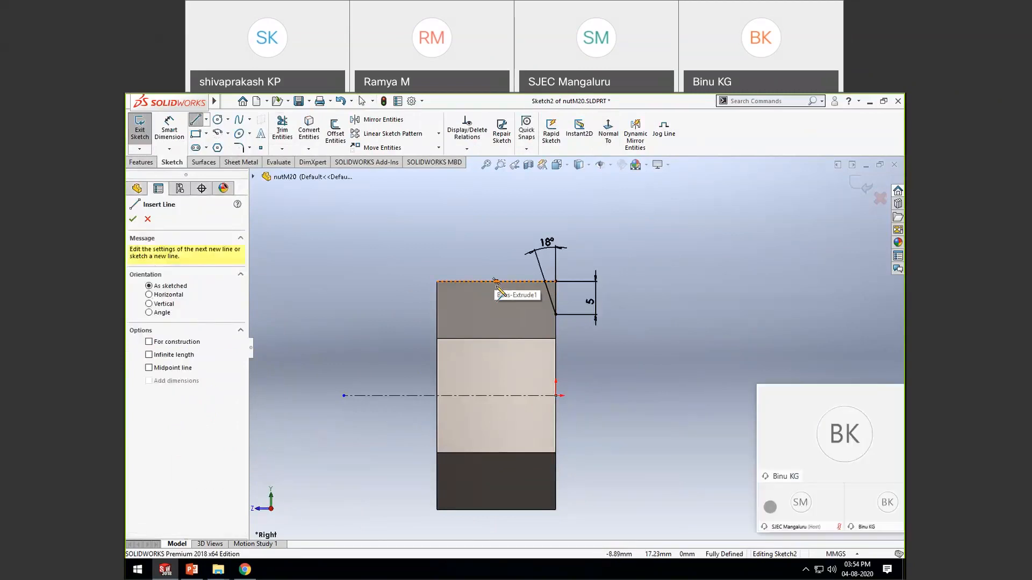
{"action": "left_click", "coordinate": [496, 281]}
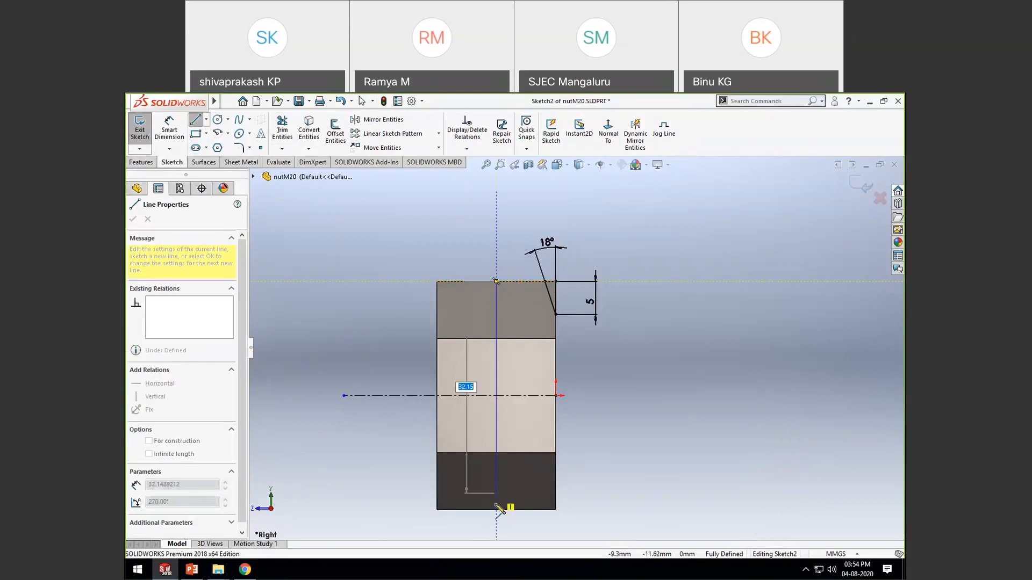
{"action": "left_click", "coordinate": [497, 531]}
{"action": "key", "text": "Escape"}
{"action": "left_click", "coordinate": [630, 436]}
{"action": "left_click", "coordinate": [496, 312]}
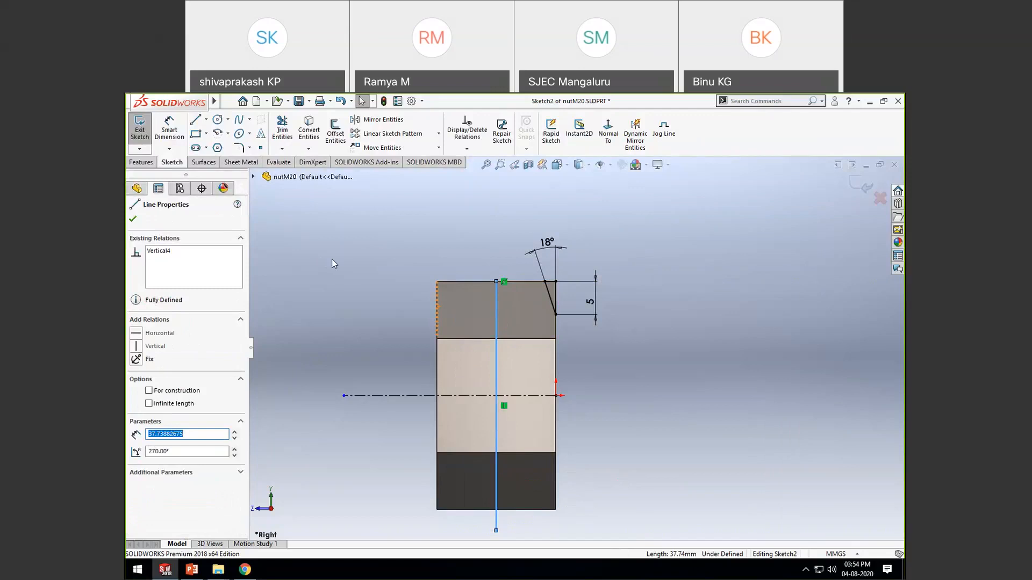
{"action": "left_click", "coordinate": [149, 391]}
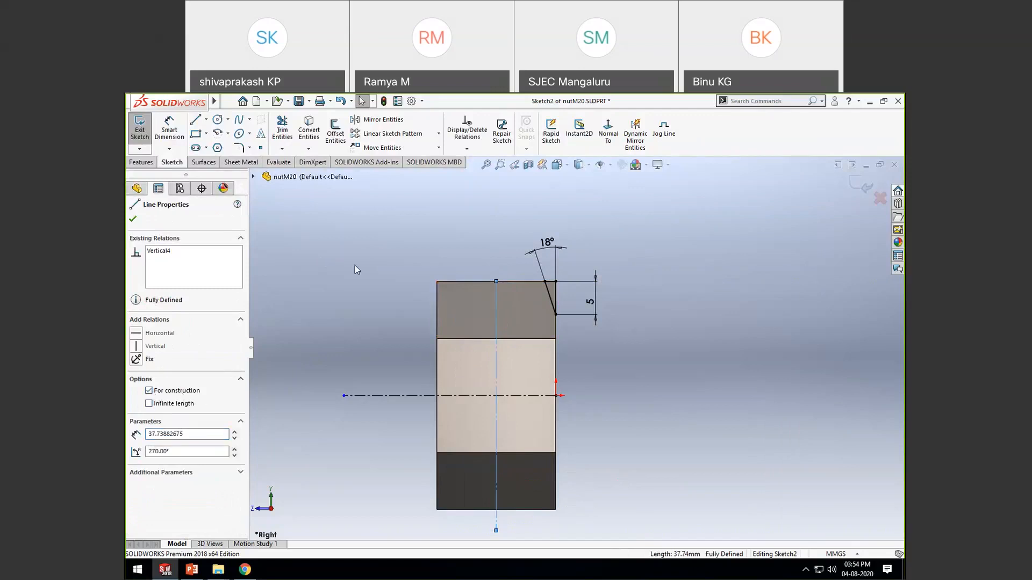
{"action": "left_click", "coordinate": [354, 268]}
{"action": "scroll", "coordinate": [404, 426], "scroll_direction": "down", "scroll_amount": 2}
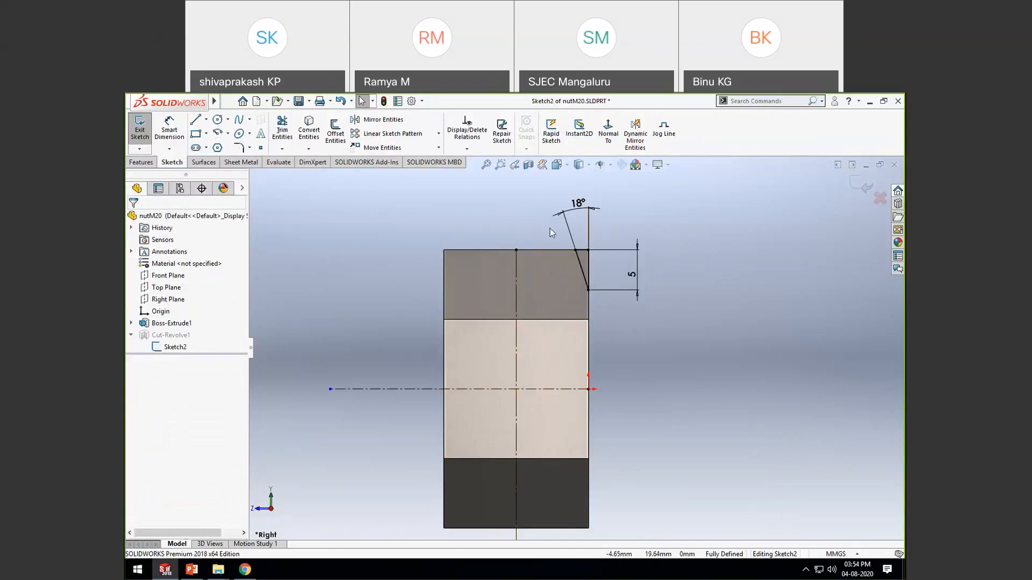
Step: Mirror the three lines of the 18° chamfer triangle about the vertical construction line and exit the sketch
{"action": "left_click", "coordinate": [579, 264]}
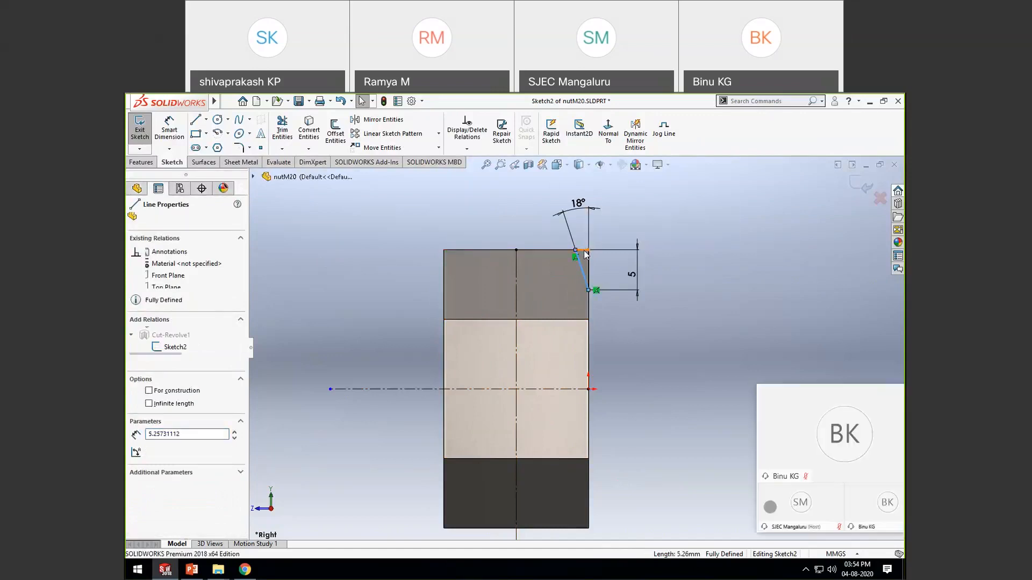
{"action": "left_click", "coordinate": [585, 251], "text": "ctrl"}
{"action": "left_click", "coordinate": [588, 270], "text": "ctrl"}
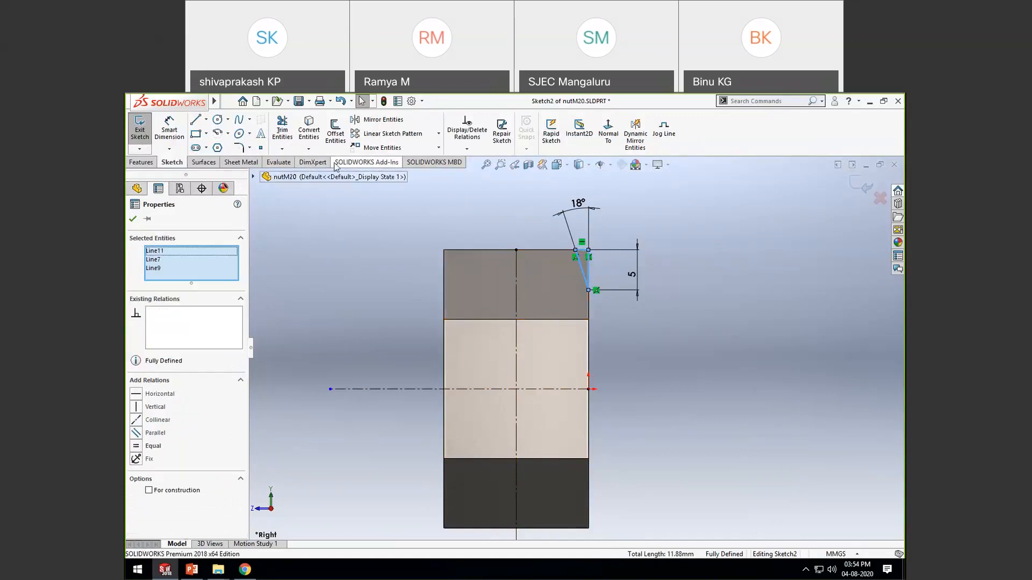
{"action": "left_click", "coordinate": [381, 119]}
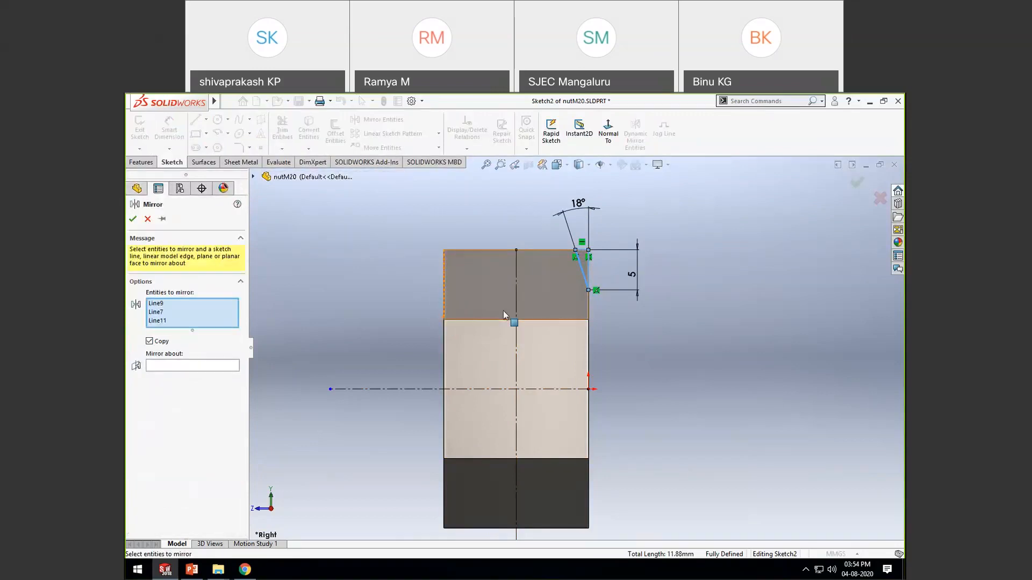
{"action": "left_click", "coordinate": [166, 366]}
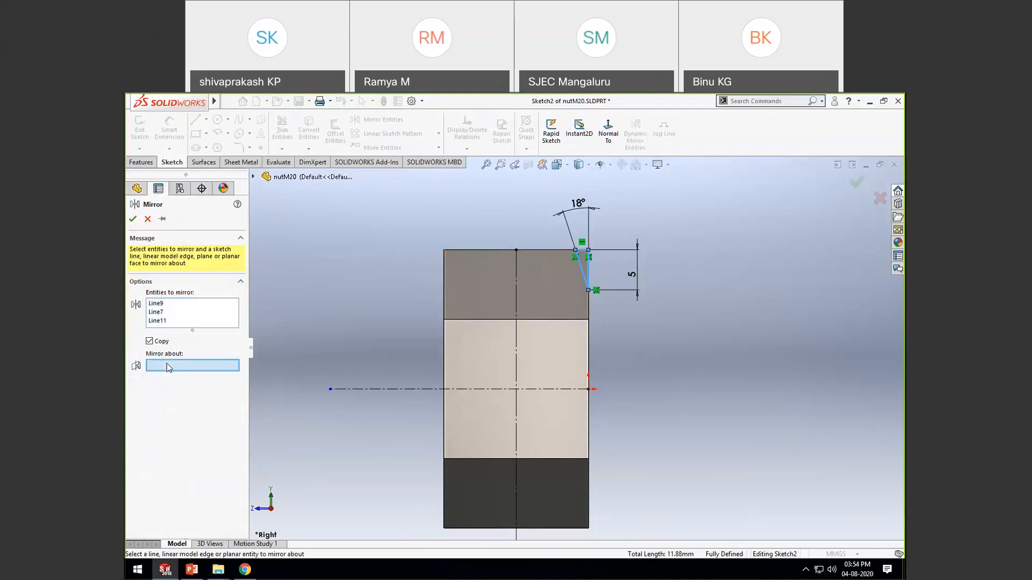
{"action": "left_click", "coordinate": [516, 289]}
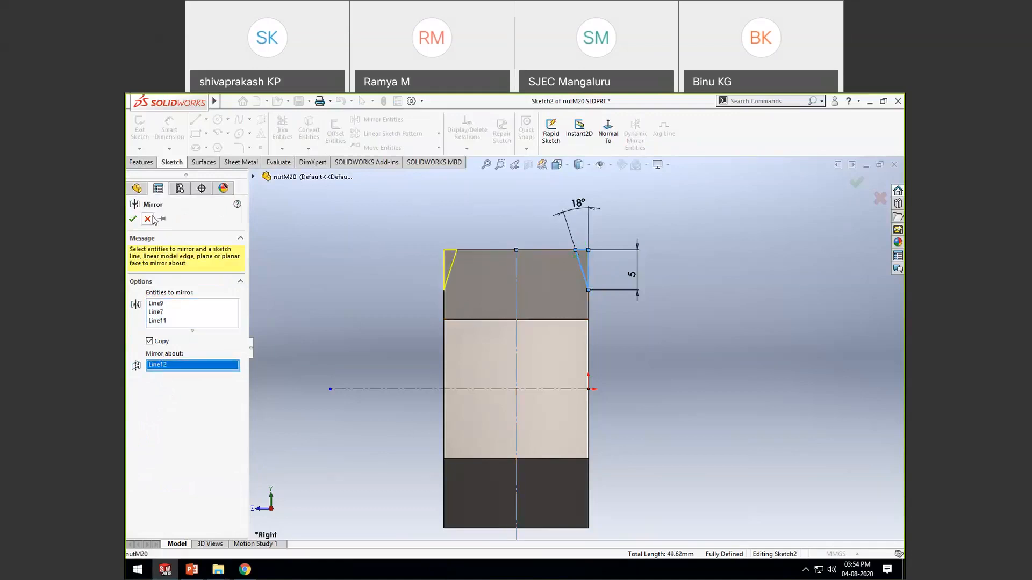
{"action": "left_click", "coordinate": [132, 219]}
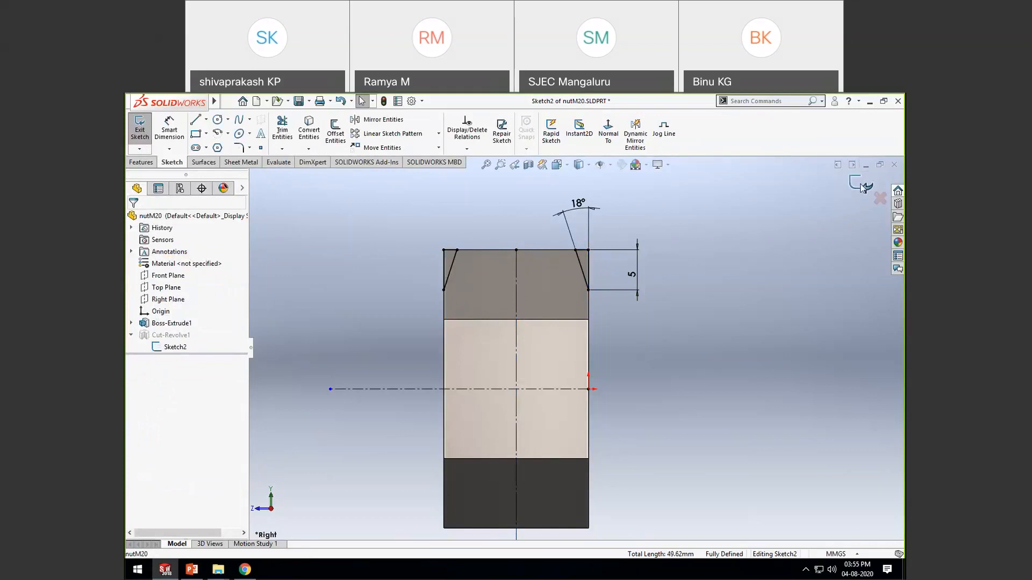
{"action": "left_click", "coordinate": [864, 187]}
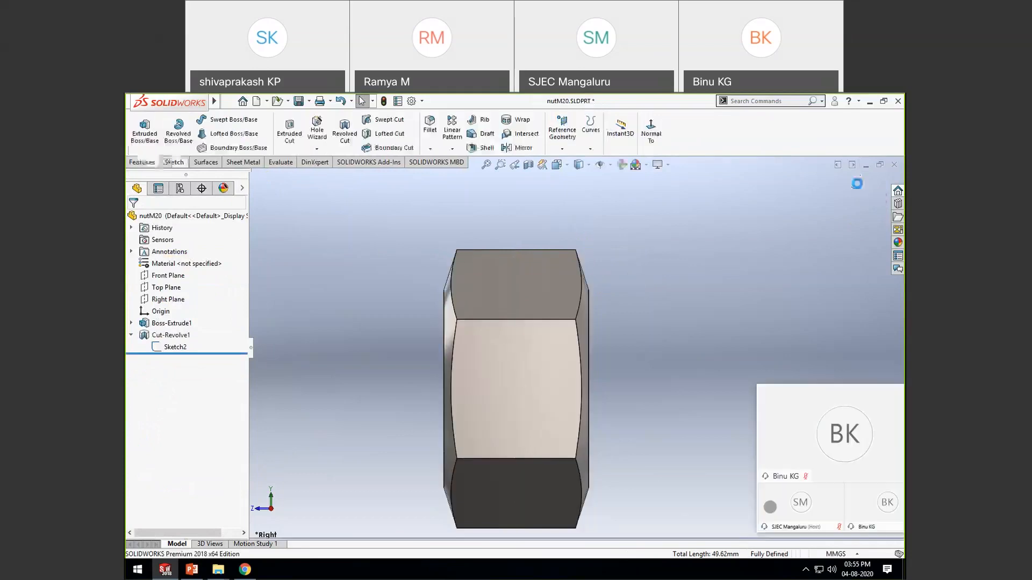
Step: Examine the chamfers on both ends of the hexagonal nut from several angles and distances
{"action": "mouse_move", "coordinate": [665, 330]}
{"action": "middle_mouse_down"}
{"action": "mouse_move", "coordinate": [698, 209]}
{"action": "mouse_move", "coordinate": [712, 242]}
{"action": "mouse_move", "coordinate": [566, 239]}
{"action": "mouse_move", "coordinate": [479, 286]}
{"action": "mouse_move", "coordinate": [410, 276]}
{"action": "middle_mouse_up"}
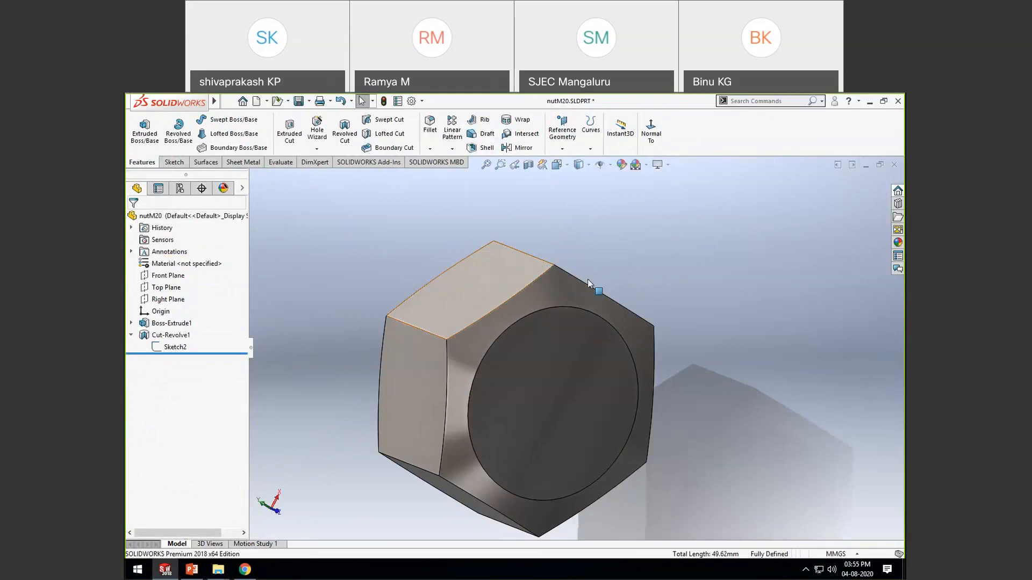
{"action": "scroll", "coordinate": [588, 282], "scroll_direction": "up", "scroll_amount": 2}
{"action": "middle_click_drag", "start_coordinate": [598, 356], "coordinate": [526, 331]}
{"action": "scroll", "coordinate": [526, 331], "scroll_direction": "up", "scroll_amount": 2}
{"action": "scroll", "coordinate": [617, 401], "scroll_direction": "down", "scroll_amount": 2}
{"action": "mouse_move", "coordinate": [617, 405]}
{"action": "middle_mouse_down"}
{"action": "mouse_move", "coordinate": [585, 401]}
{"action": "mouse_move", "coordinate": [616, 390]}
{"action": "middle_mouse_up"}
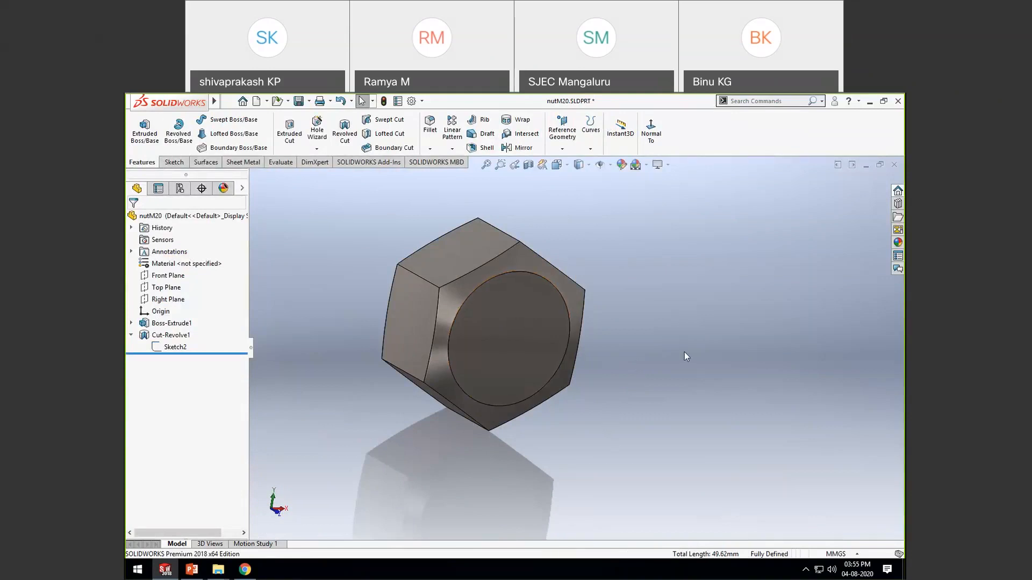
{"action": "scroll", "coordinate": [585, 395], "scroll_direction": "up", "scroll_amount": 4}
{"action": "scroll", "coordinate": [596, 296], "scroll_direction": "down", "scroll_amount": 3}
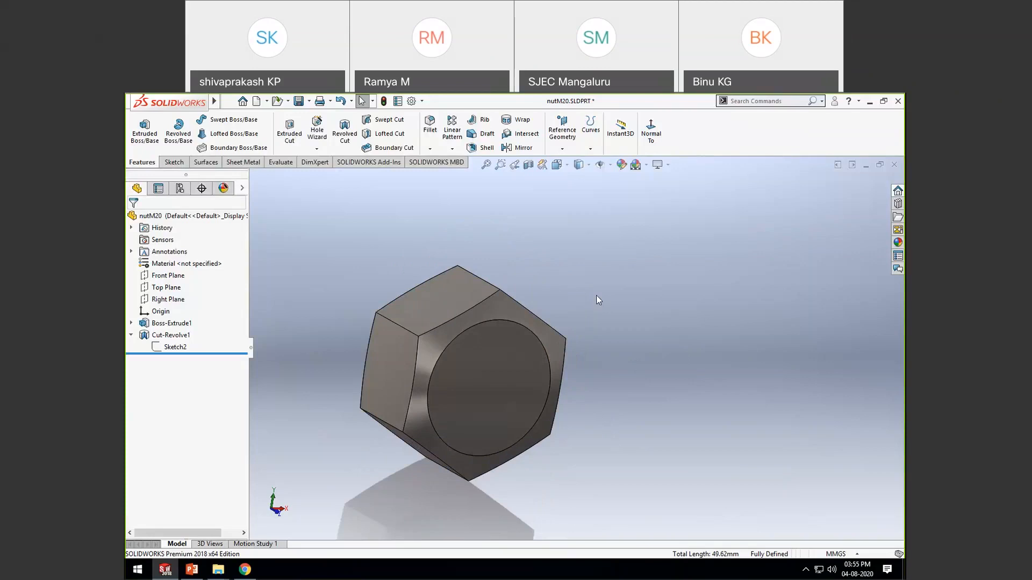
{"action": "scroll", "coordinate": [565, 314], "scroll_direction": "up", "scroll_amount": 2}
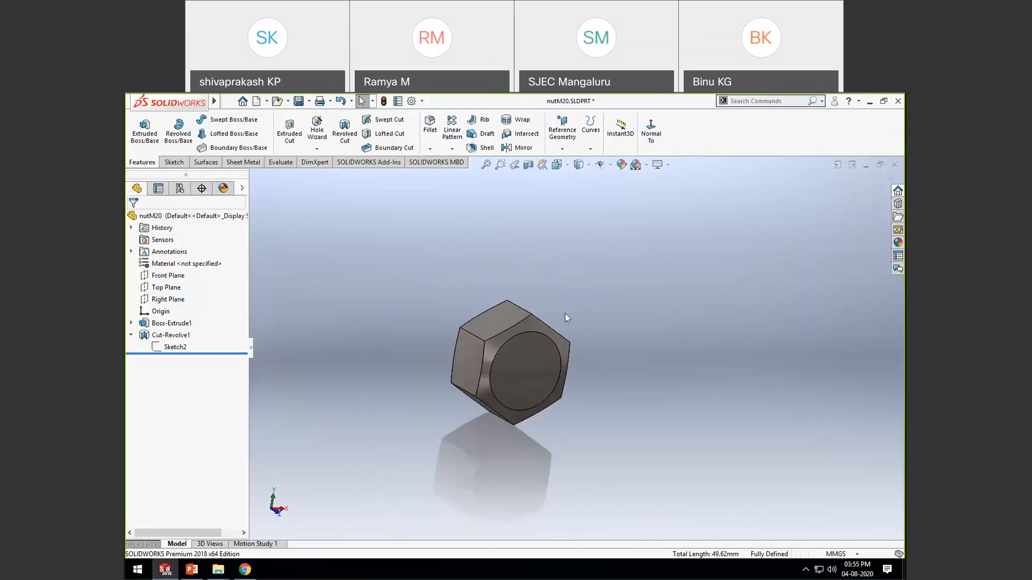
{"action": "scroll", "coordinate": [566, 314], "scroll_direction": "down", "scroll_amount": 2}
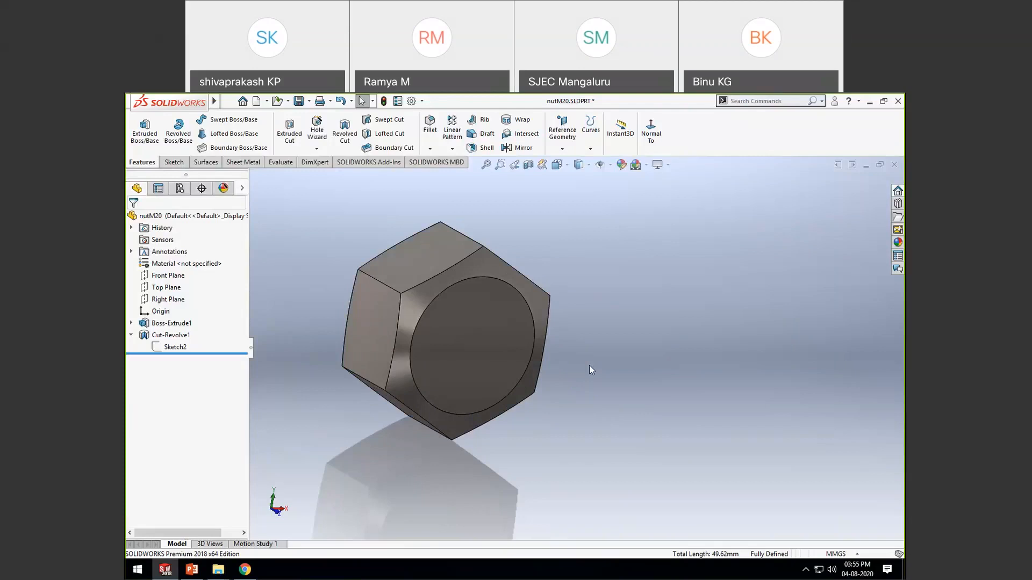
{"action": "middle_click_drag", "start_coordinate": [590, 366], "coordinate": [574, 340]}
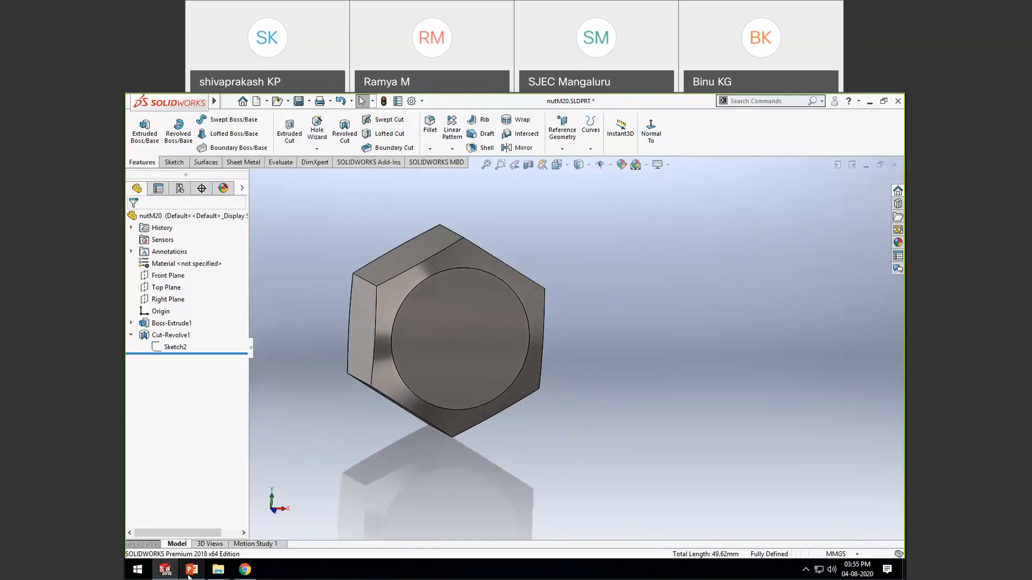
Step: Check the nut's pitch diameter on the PowerPoint slide, return to SOLIDWORKS and start a sketch on the nut's circular end face, viewed normal to it
{"action": "left_click", "coordinate": [191, 570]}
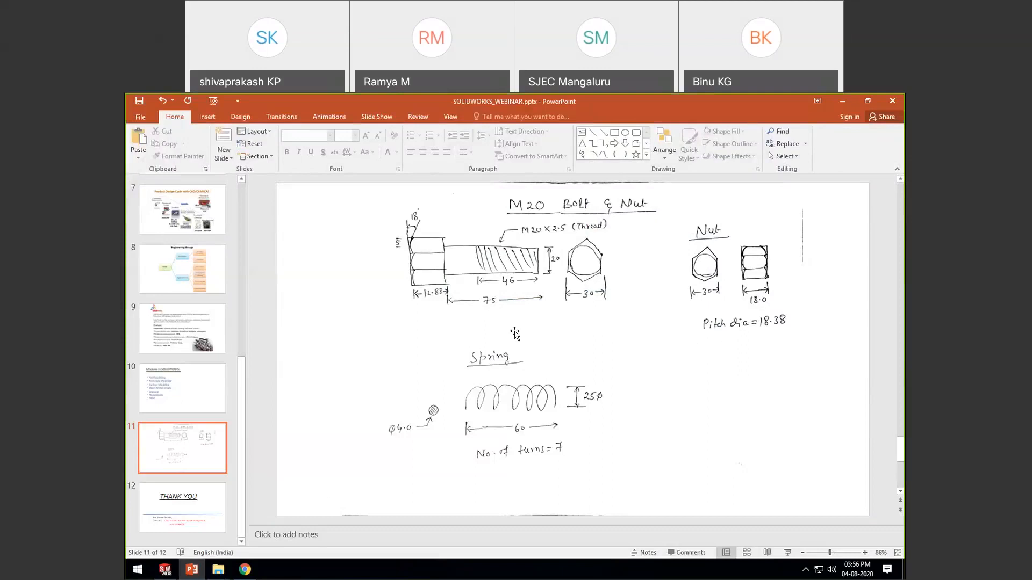
{"action": "key", "text": "alt+Tab"}
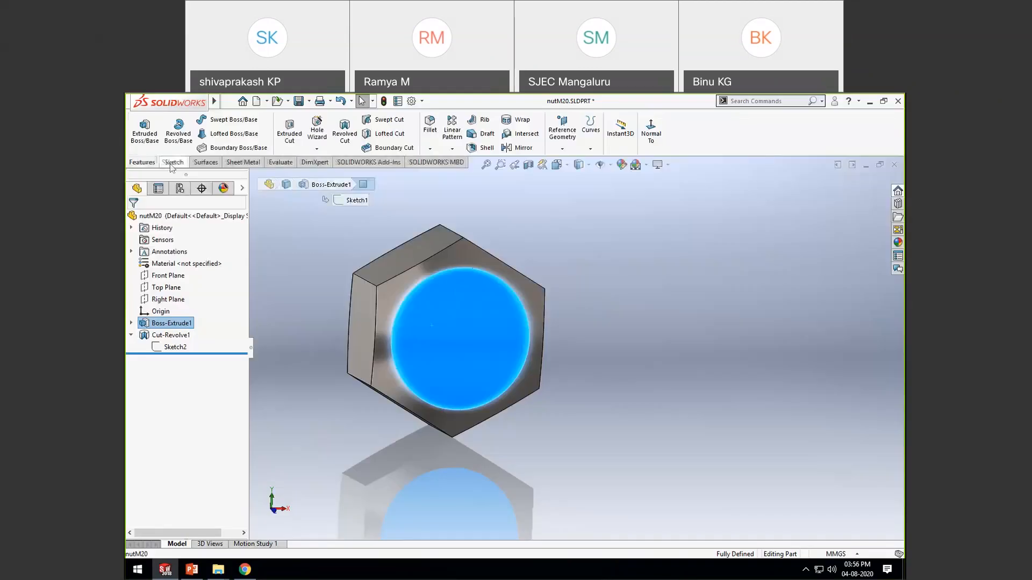
{"action": "left_click", "coordinate": [141, 124]}
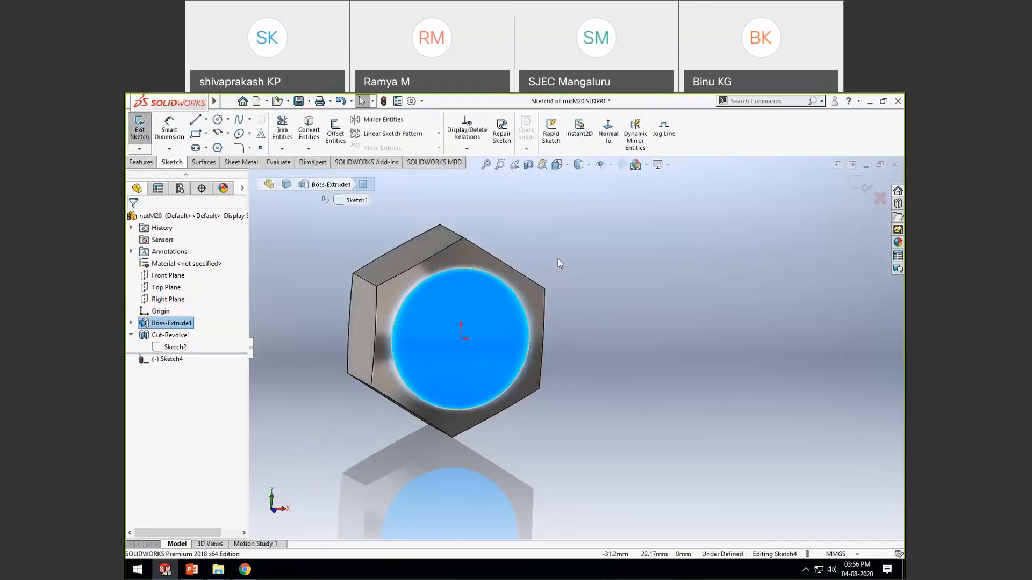
{"action": "left_click", "coordinate": [612, 134]}
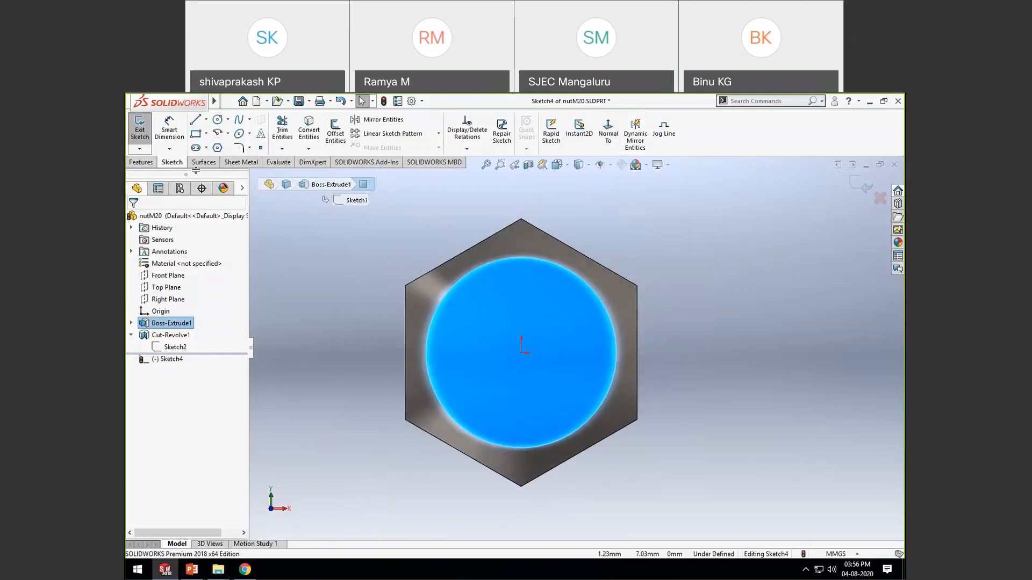
Step: Sketch a circle with a diameter of 18.38 mm centred on the origin and exit the sketch
{"action": "left_click", "coordinate": [217, 120]}
{"action": "left_click", "coordinate": [522, 352]}
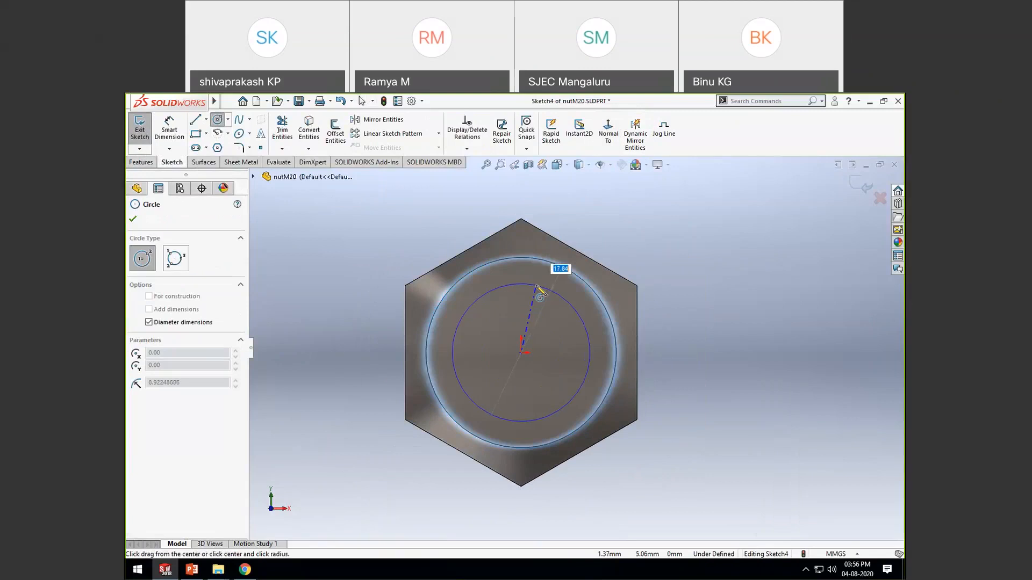
{"action": "type", "text": "18.38"}
{"action": "key", "text": "Return"}
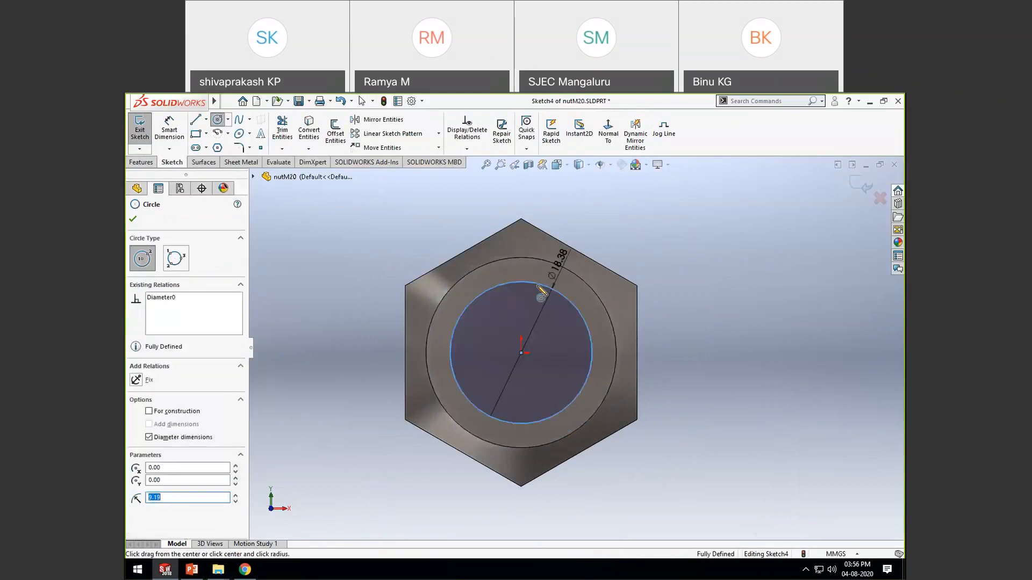
{"action": "left_click", "coordinate": [863, 185]}
Step: Cut the circle through the nut with a blind Extruded Cut 75 mm deep and inspect the bore
{"action": "middle_click_drag", "start_coordinate": [574, 337], "coordinate": [643, 334]}
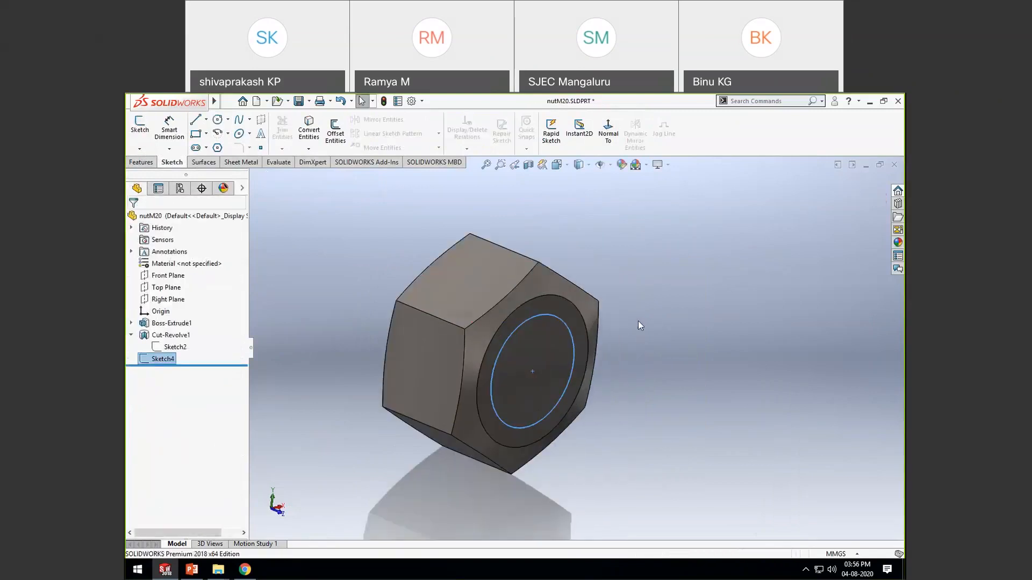
{"action": "left_click", "coordinate": [144, 162]}
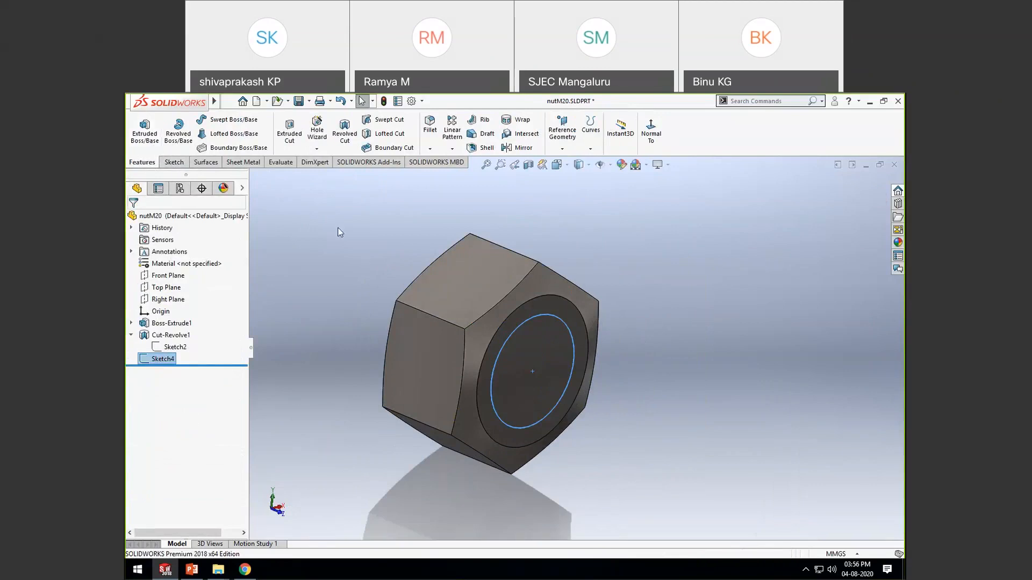
{"action": "left_click", "coordinate": [289, 133]}
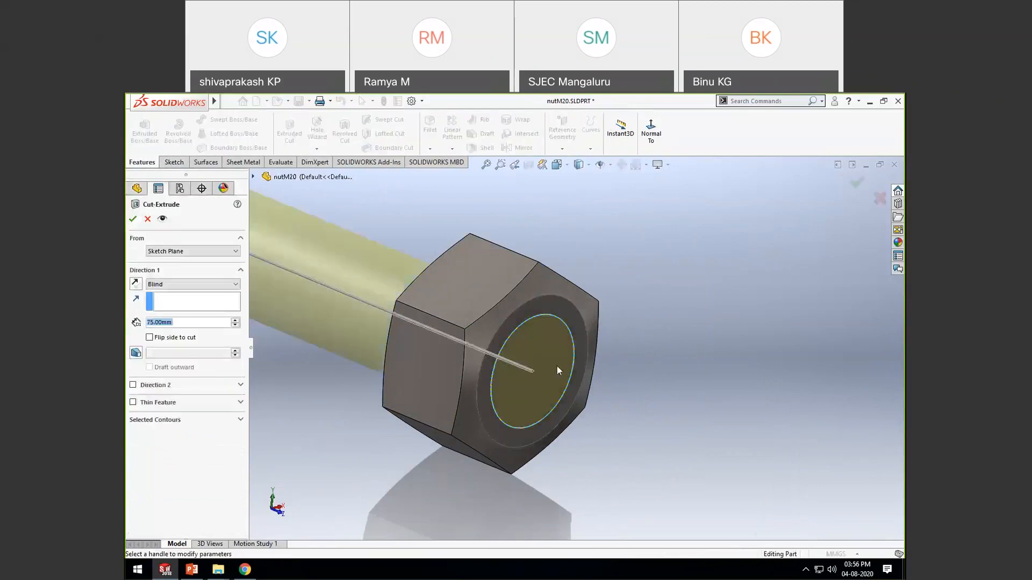
{"action": "scroll", "coordinate": [557, 366], "scroll_direction": "up", "scroll_amount": 5}
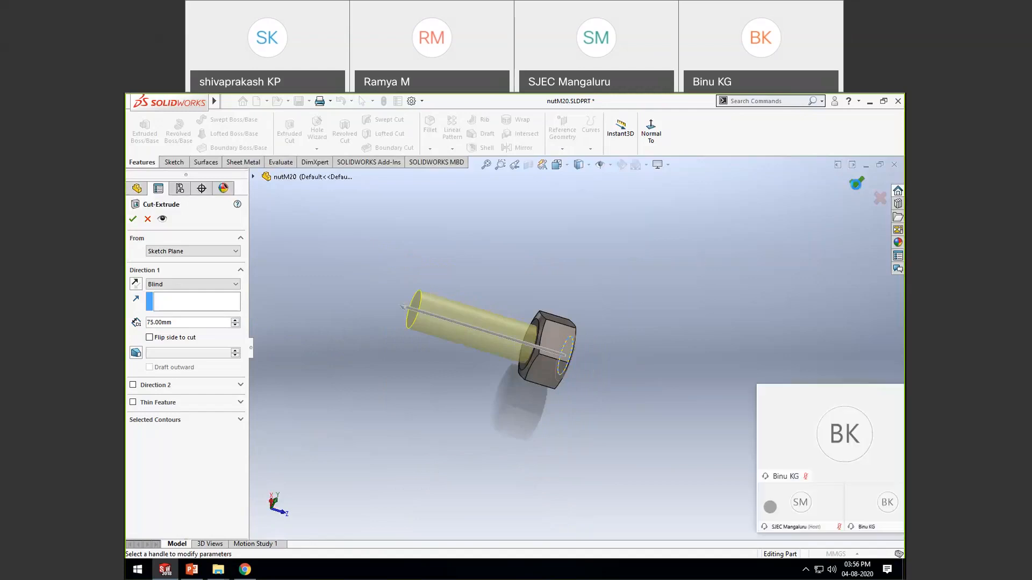
{"action": "left_click", "coordinate": [857, 183]}
{"action": "middle_click_drag", "start_coordinate": [613, 421], "coordinate": [602, 370]}
{"action": "scroll", "coordinate": [630, 346], "scroll_direction": "down", "scroll_amount": 3}
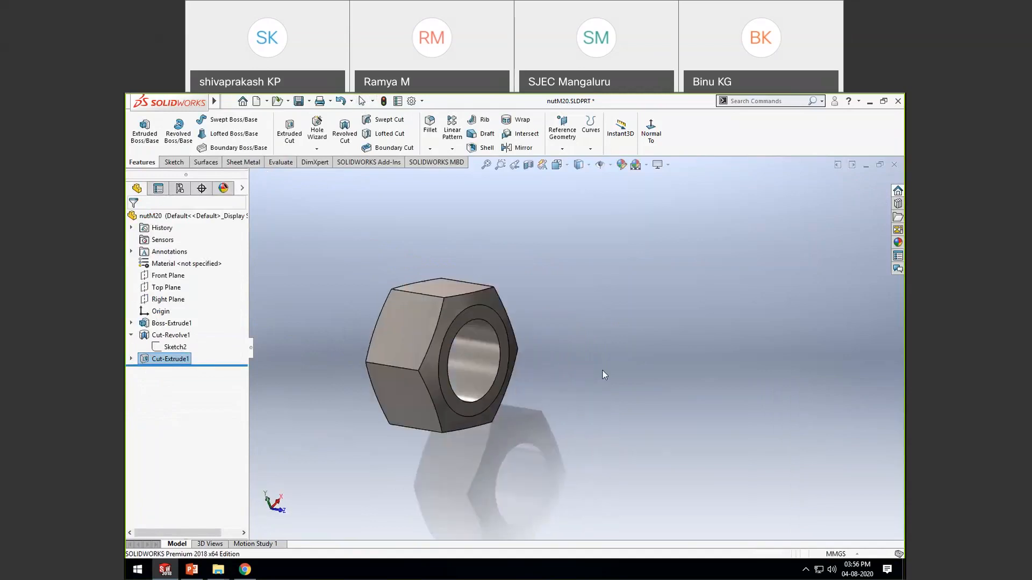
{"action": "scroll", "coordinate": [589, 358], "scroll_direction": "up", "scroll_amount": 3}
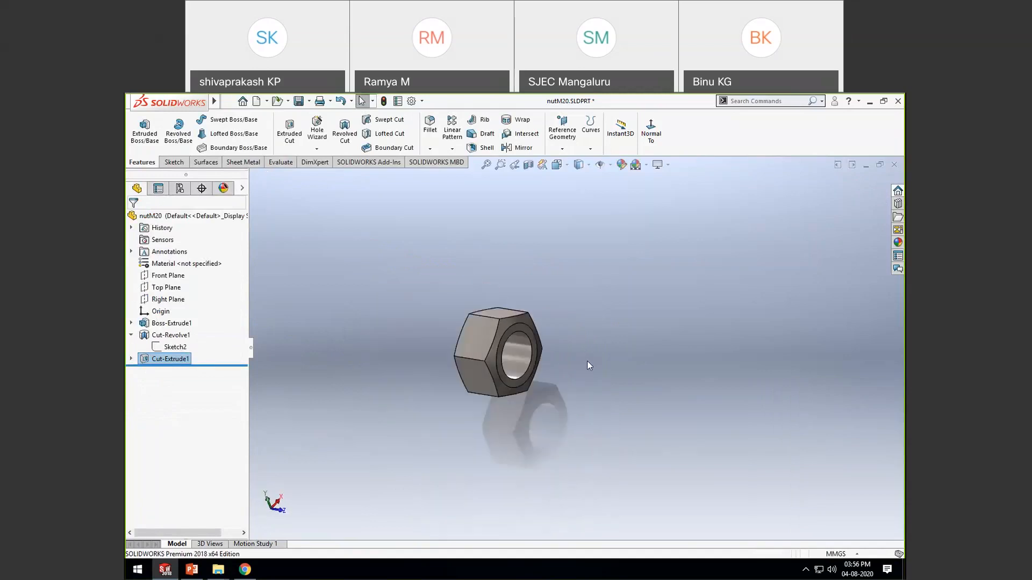
{"action": "scroll", "coordinate": [587, 360], "scroll_direction": "down", "scroll_amount": 3}
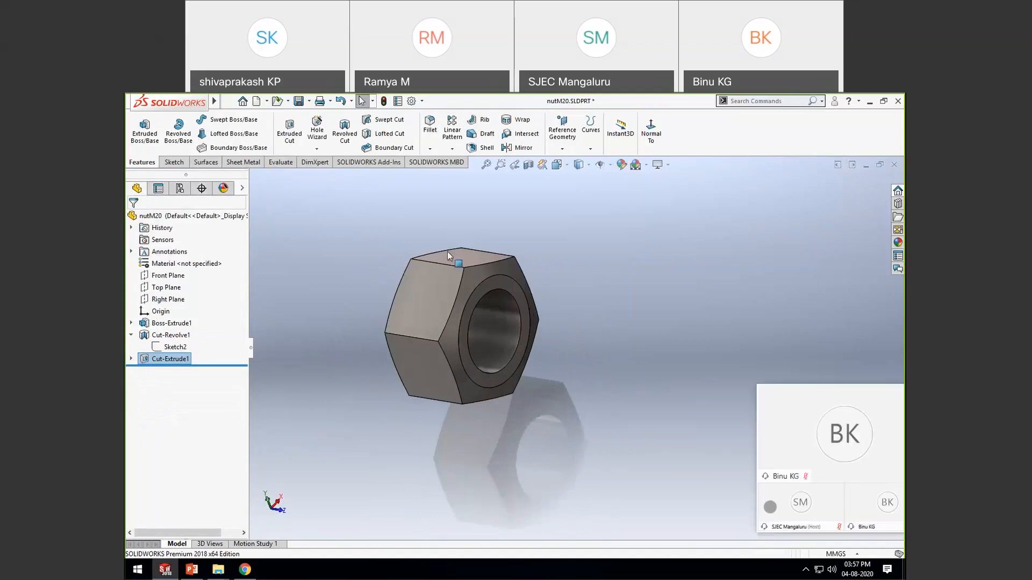
Step: Try to save the nutM20 part
{"action": "left_click", "coordinate": [362, 208]}
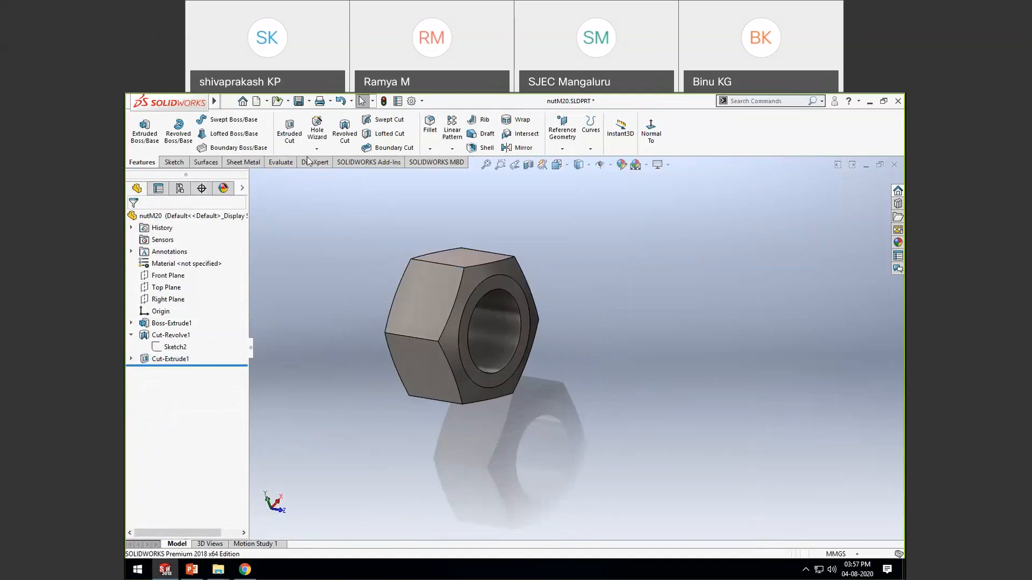
{"action": "left_click", "coordinate": [298, 101]}
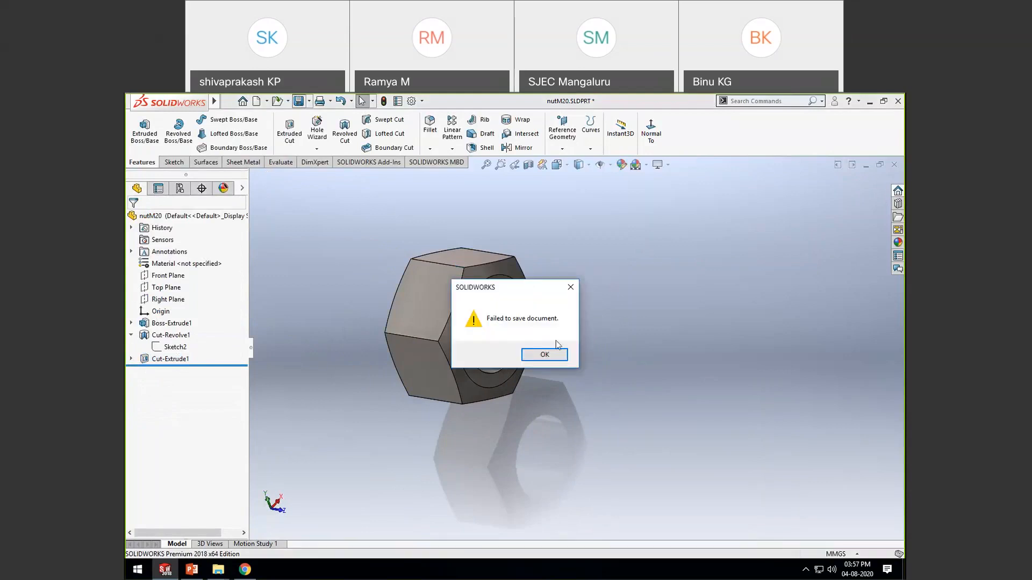
{"action": "left_click", "coordinate": [554, 354]}
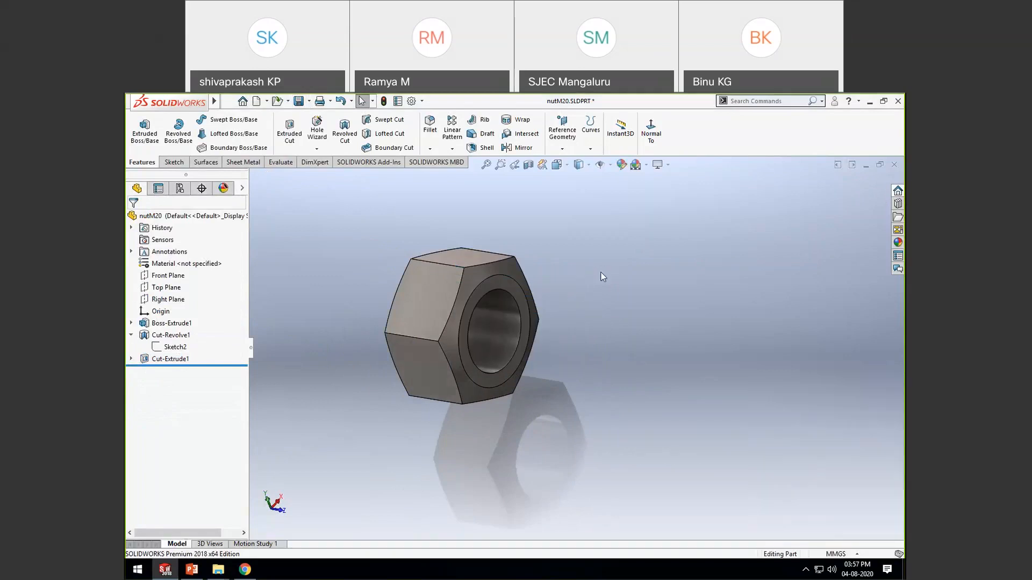
{"action": "key", "text": "ctrl+s"}
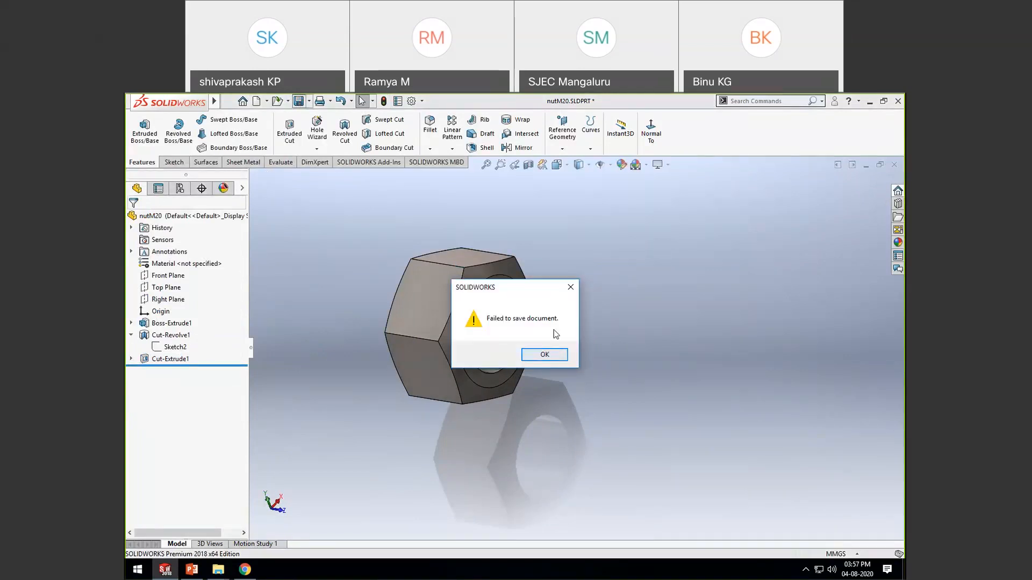
{"action": "left_click", "coordinate": [544, 355]}
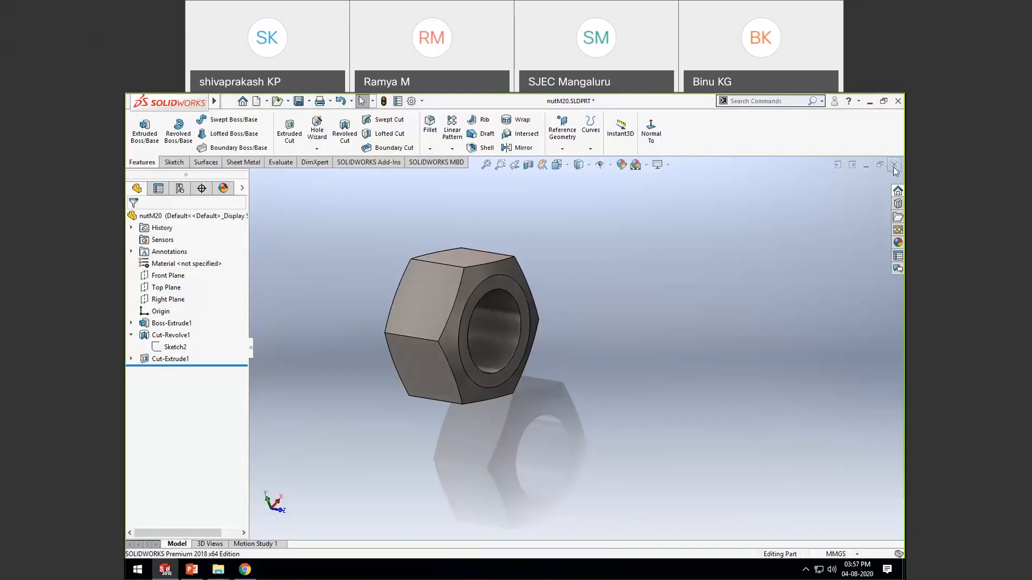
Step: Close the nut part without saving its changes and open bolt M20.SLDPRT from the M20 bolt nut folder
{"action": "left_click", "coordinate": [894, 164]}
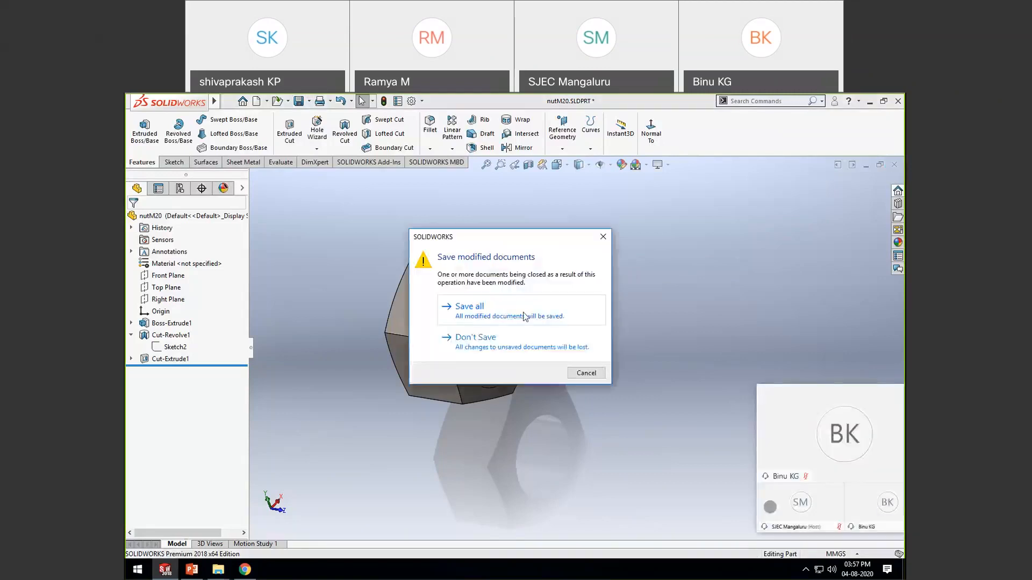
{"action": "left_click", "coordinate": [460, 340]}
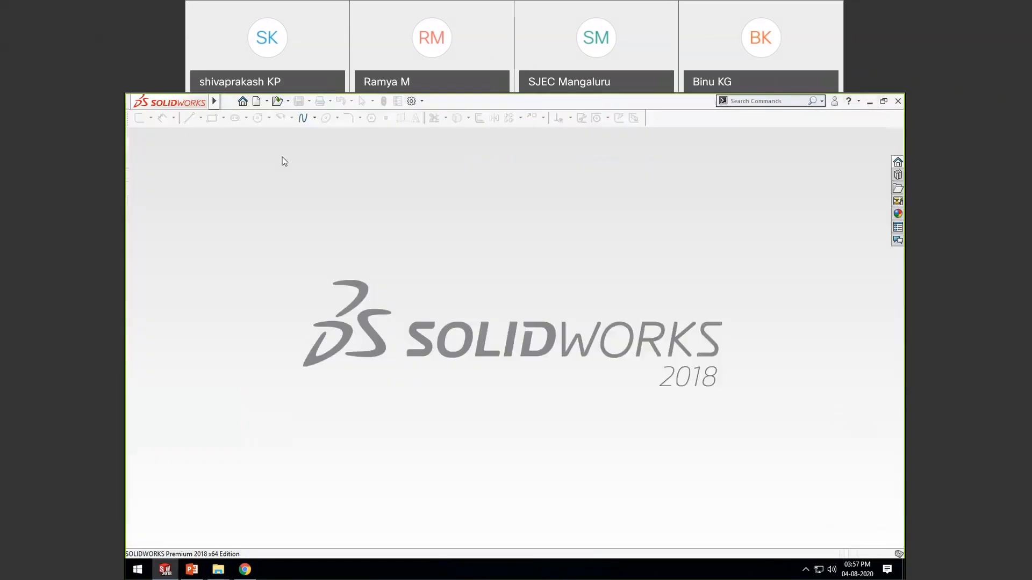
{"action": "left_click", "coordinate": [277, 101]}
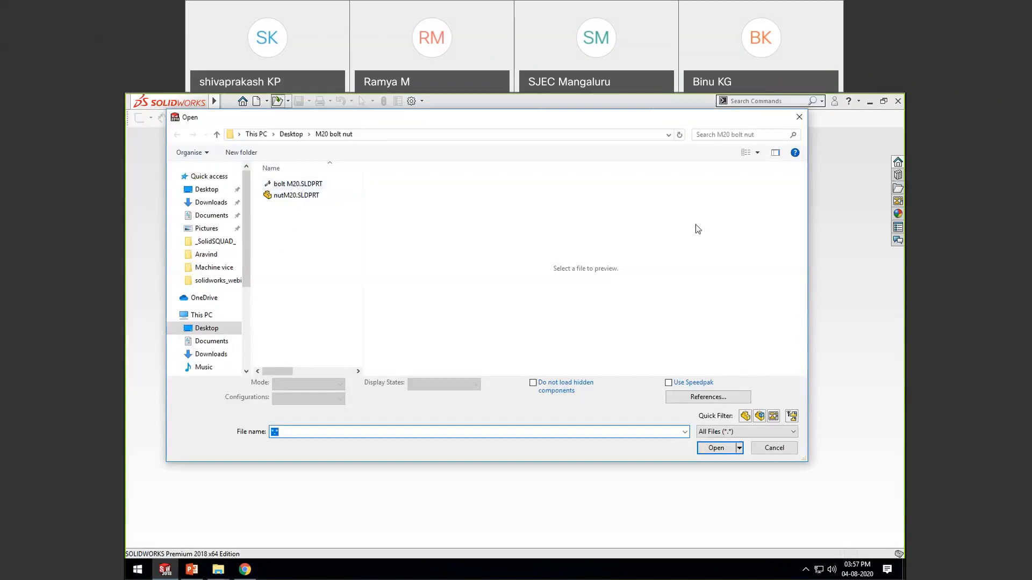
{"action": "left_click", "coordinate": [801, 119]}
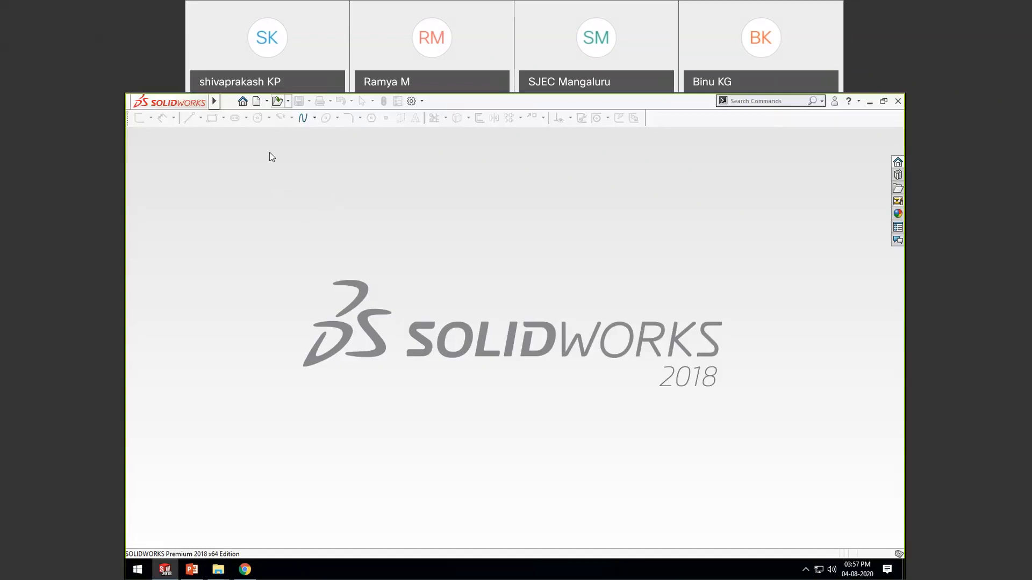
{"action": "mouse_move", "coordinate": [214, 101]}
{"action": "left_click", "coordinate": [271, 101]}
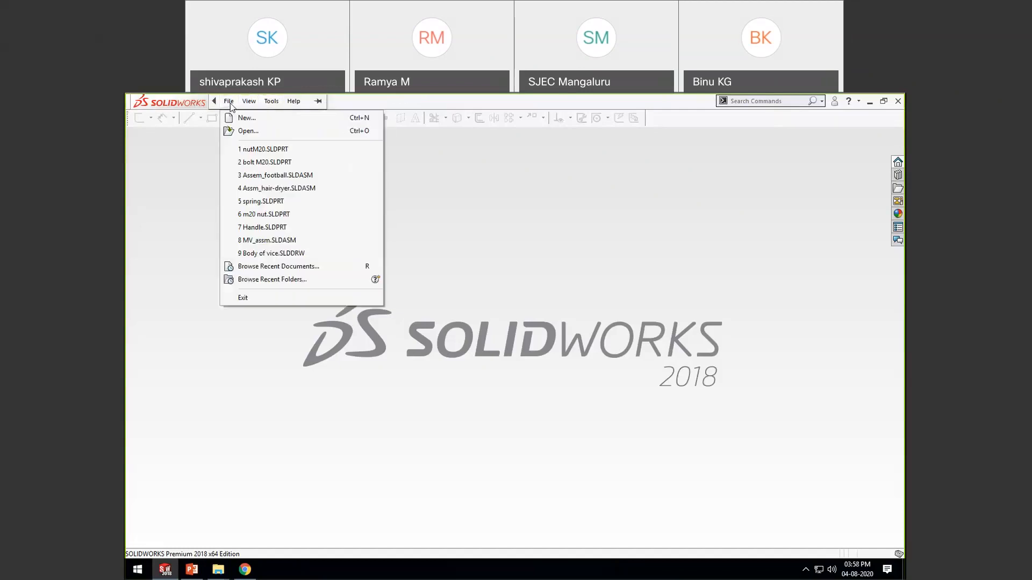
{"action": "left_click", "coordinate": [248, 131]}
{"action": "left_click", "coordinate": [298, 184]}
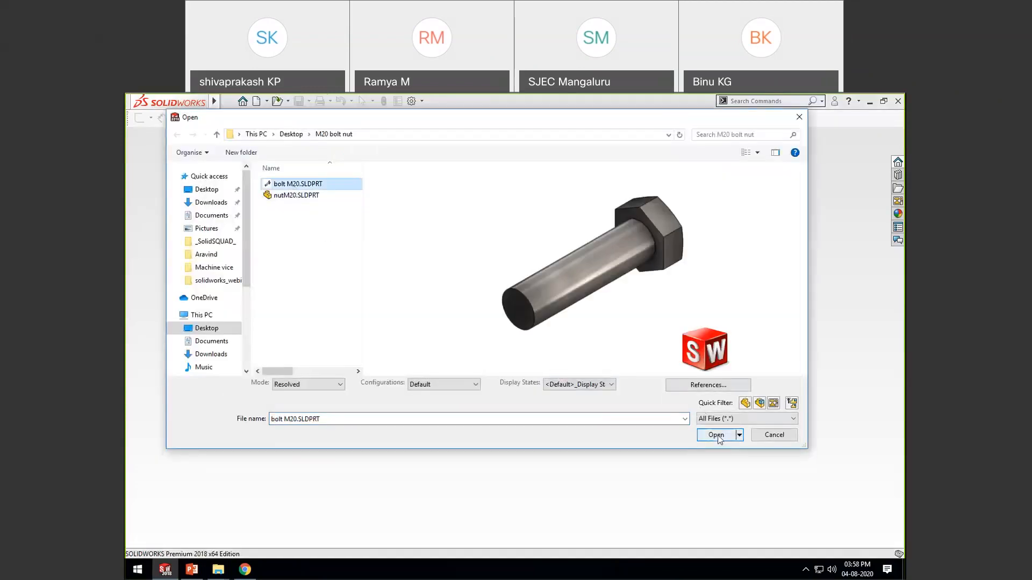
{"action": "left_click", "coordinate": [717, 436]}
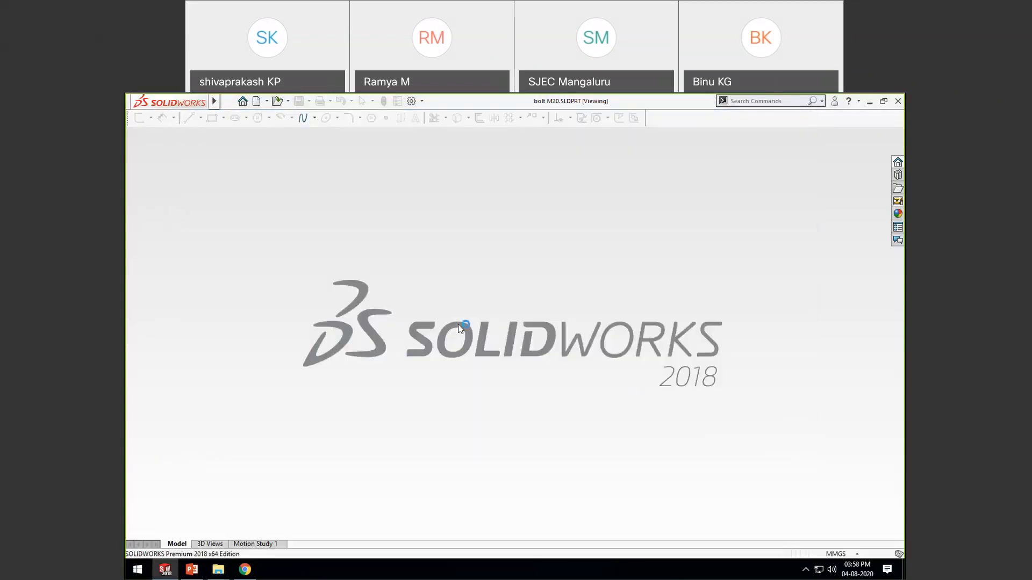
Step: Try to cut a blind Metric Tap M20x2.5 thread from the circular edge at the shank's free end with offset enabled, and cancel it
{"action": "scroll", "coordinate": [543, 302], "scroll_direction": "up", "scroll_amount": 3}
{"action": "scroll", "coordinate": [543, 302], "scroll_direction": "down", "scroll_amount": 2}
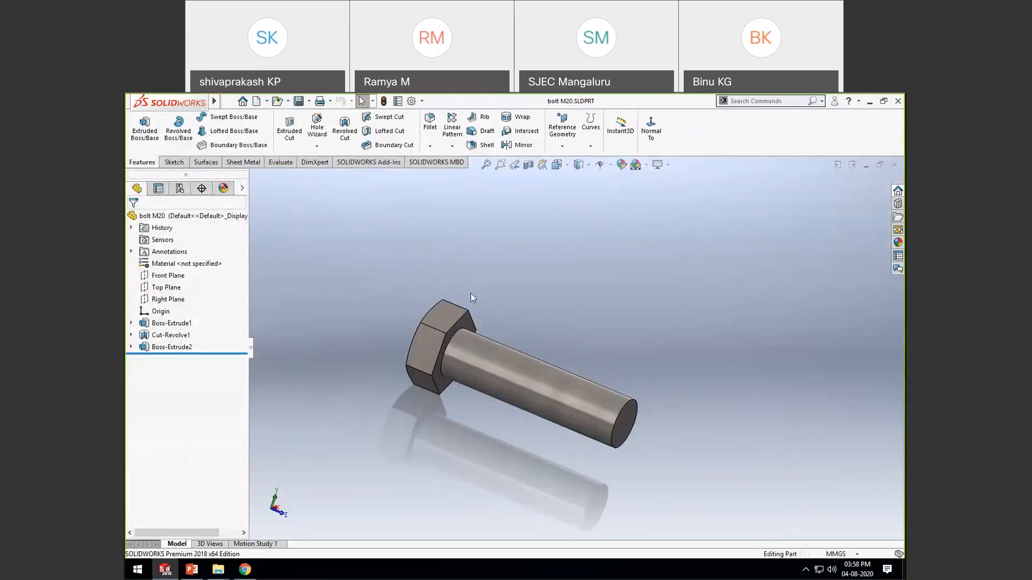
{"action": "middle_click_drag", "start_coordinate": [471, 295], "coordinate": [489, 379]}
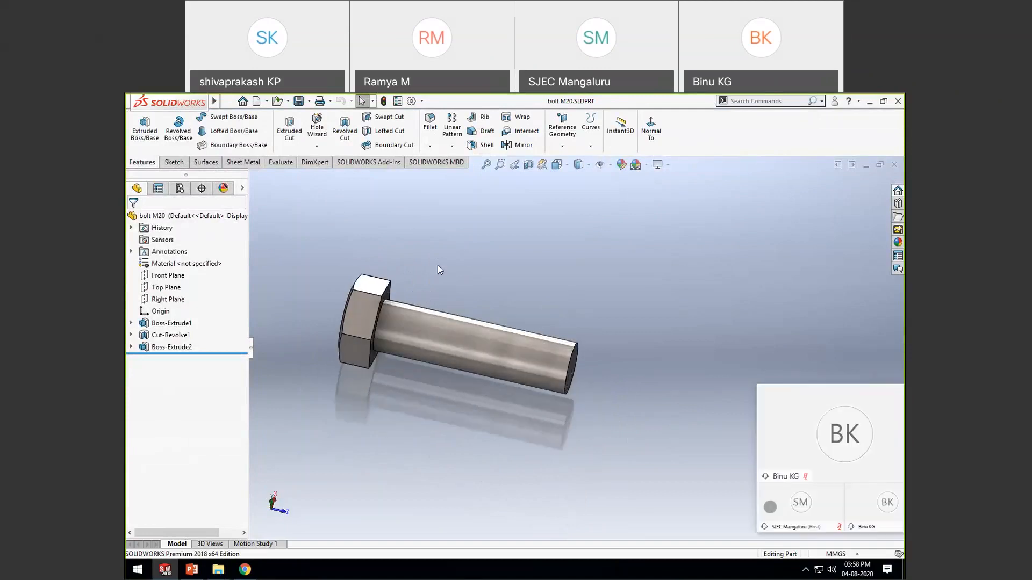
{"action": "middle_click_drag", "start_coordinate": [480, 251], "coordinate": [536, 282]}
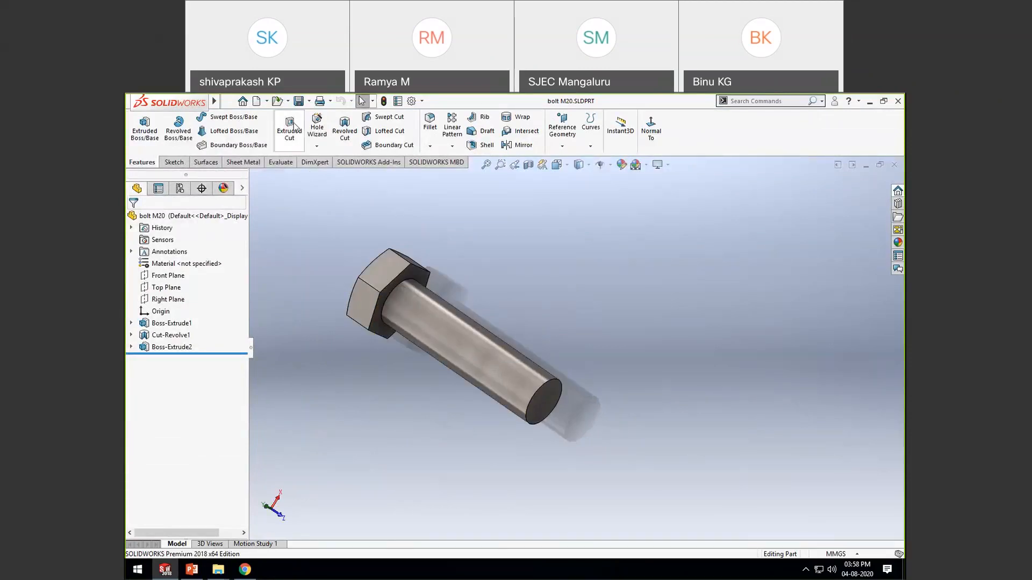
{"action": "left_click", "coordinate": [316, 147]}
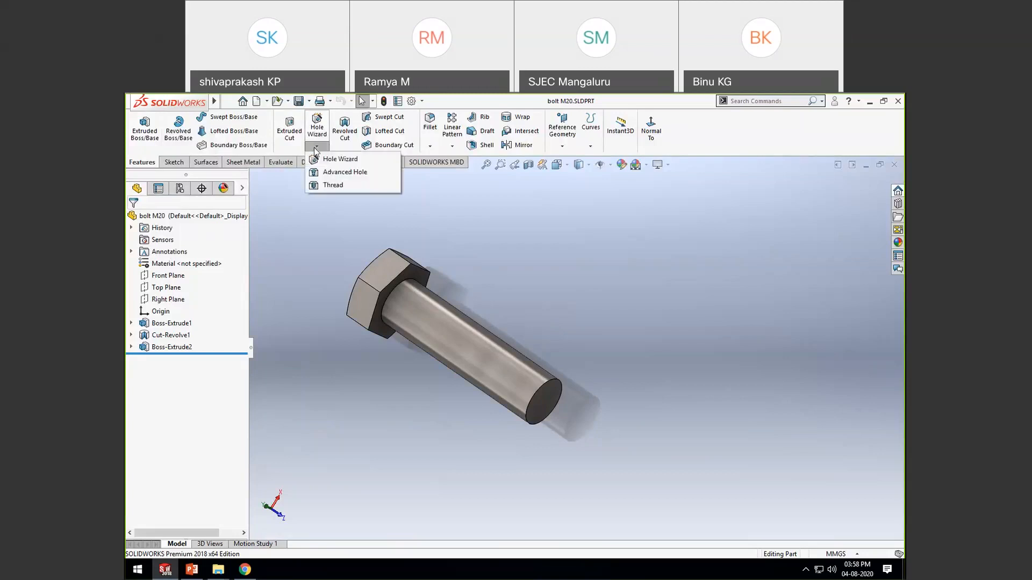
{"action": "left_click", "coordinate": [333, 185]}
{"action": "left_click", "coordinate": [588, 342]}
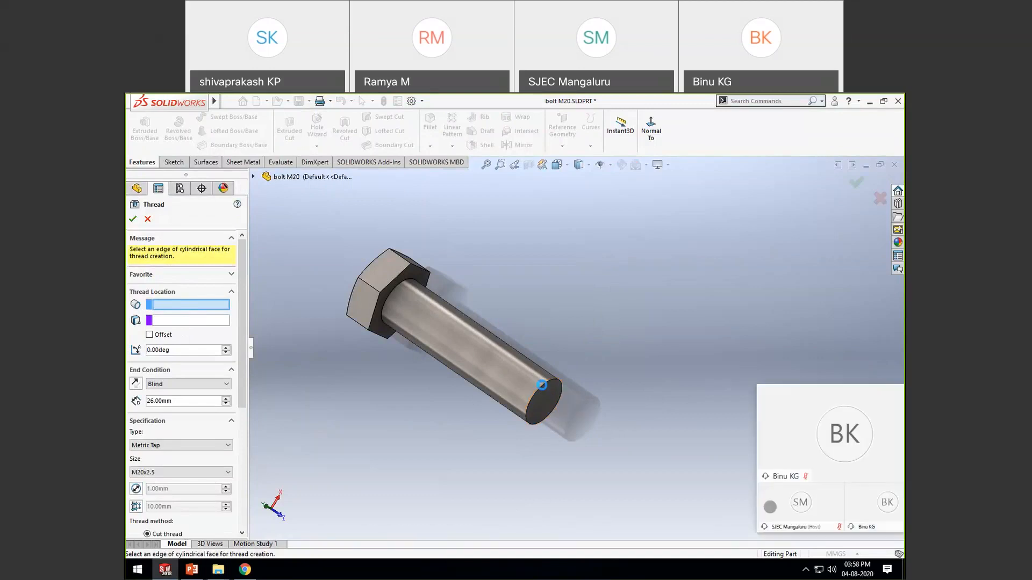
{"action": "left_click", "coordinate": [541, 386]}
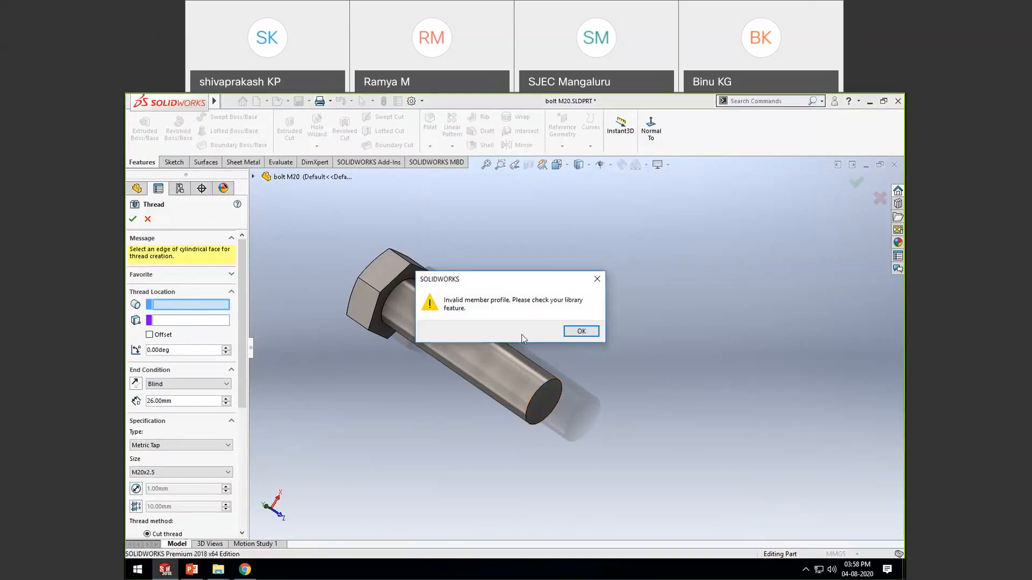
{"action": "left_click", "coordinate": [575, 330]}
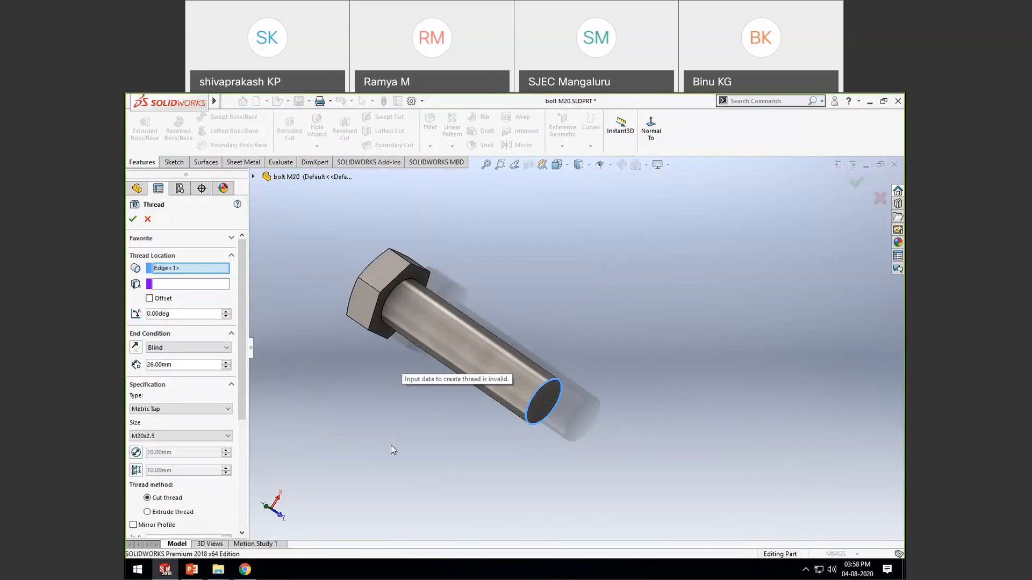
{"action": "middle_click_drag", "start_coordinate": [350, 434], "coordinate": [434, 418]}
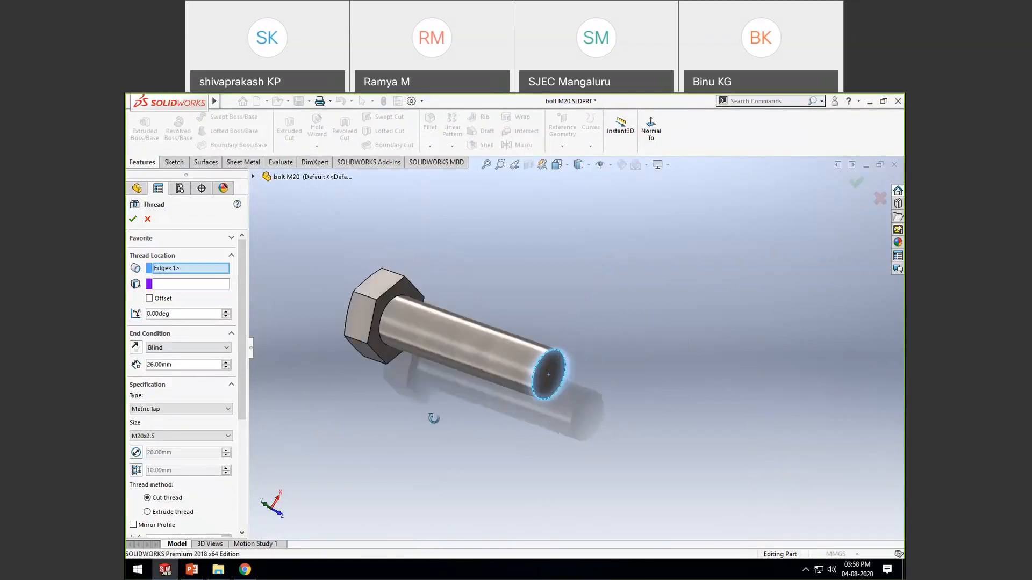
{"action": "left_click", "coordinate": [167, 285]}
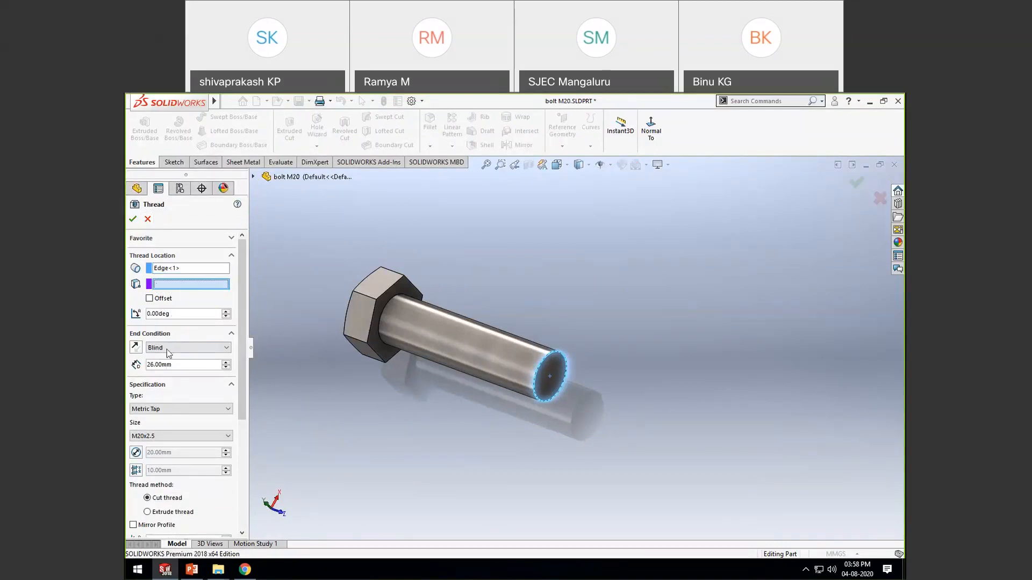
{"action": "left_click", "coordinate": [149, 298]}
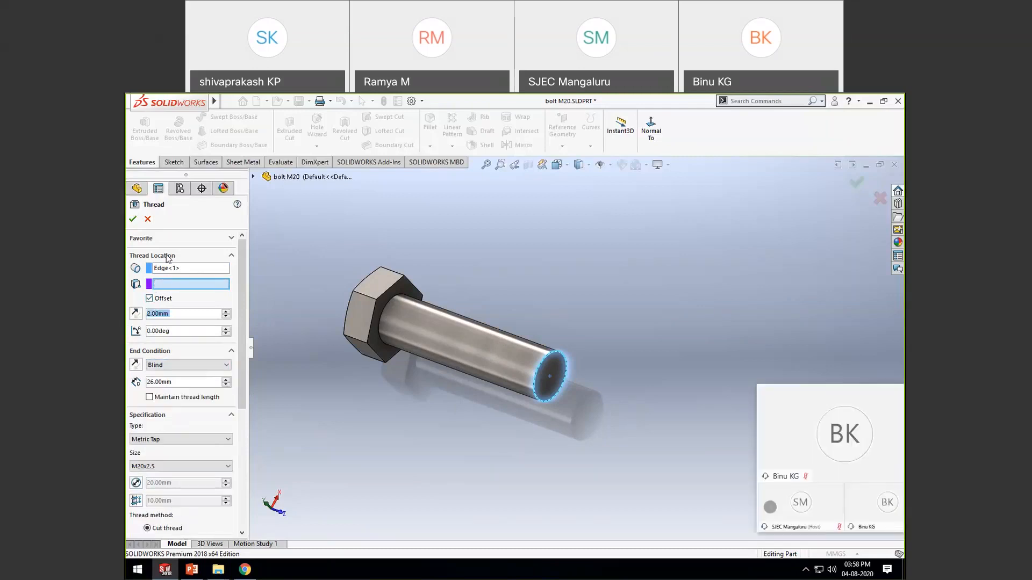
{"action": "left_click", "coordinate": [147, 219]}
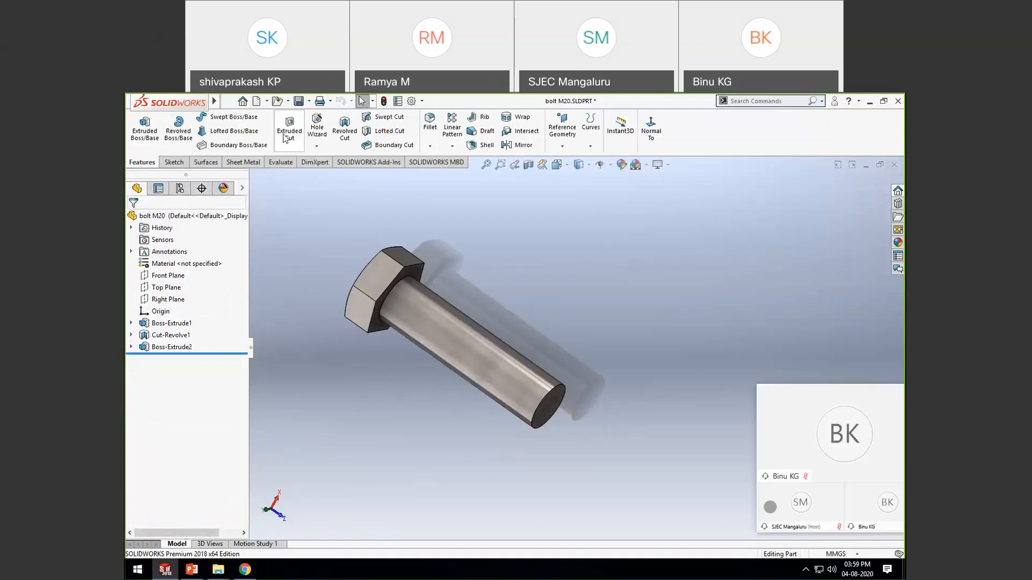
Step: Restart the Thread tool, suppress its nominal-profile notice for future use, and select the circular edge at the shank's free end
{"action": "left_click", "coordinate": [317, 147]}
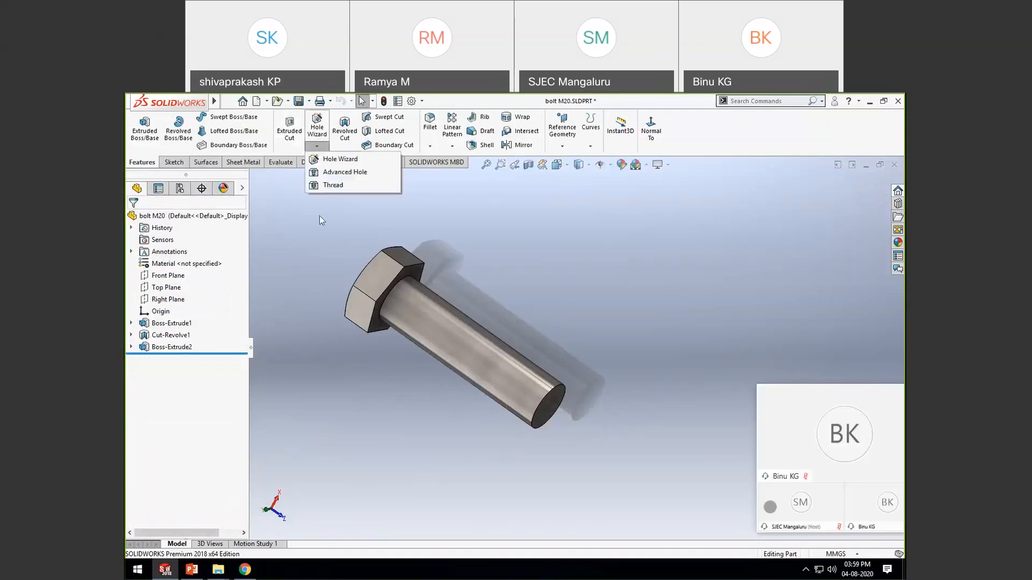
{"action": "left_click", "coordinate": [346, 189]}
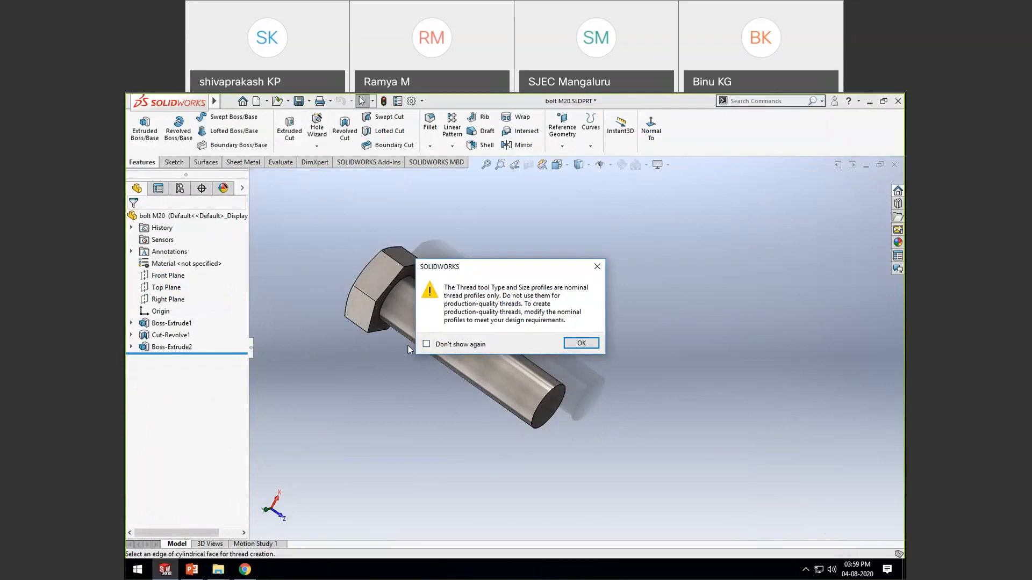
{"action": "left_click", "coordinate": [426, 344]}
{"action": "left_click", "coordinate": [581, 344]}
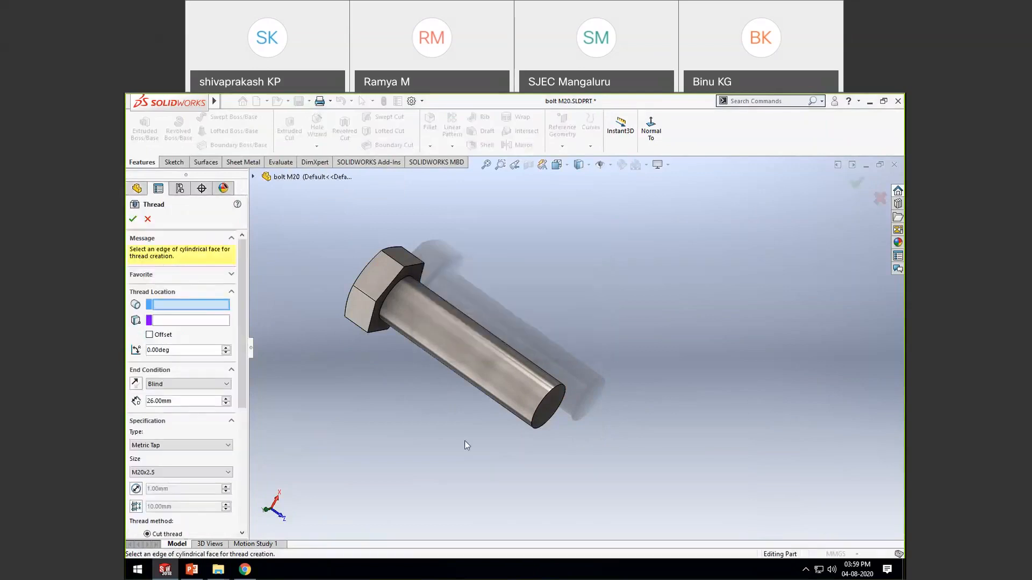
{"action": "left_click", "coordinate": [544, 396]}
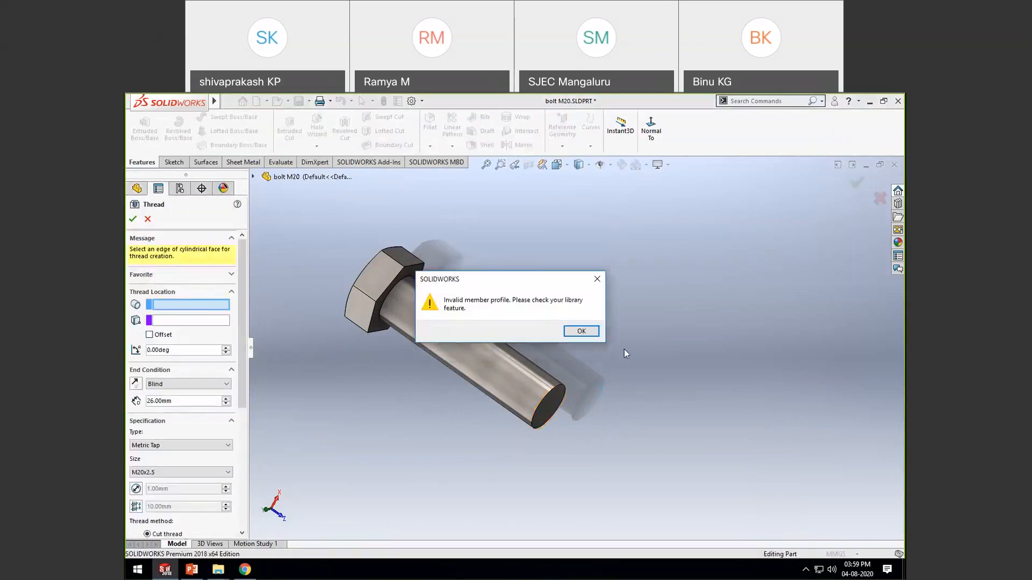
{"action": "left_click", "coordinate": [578, 333]}
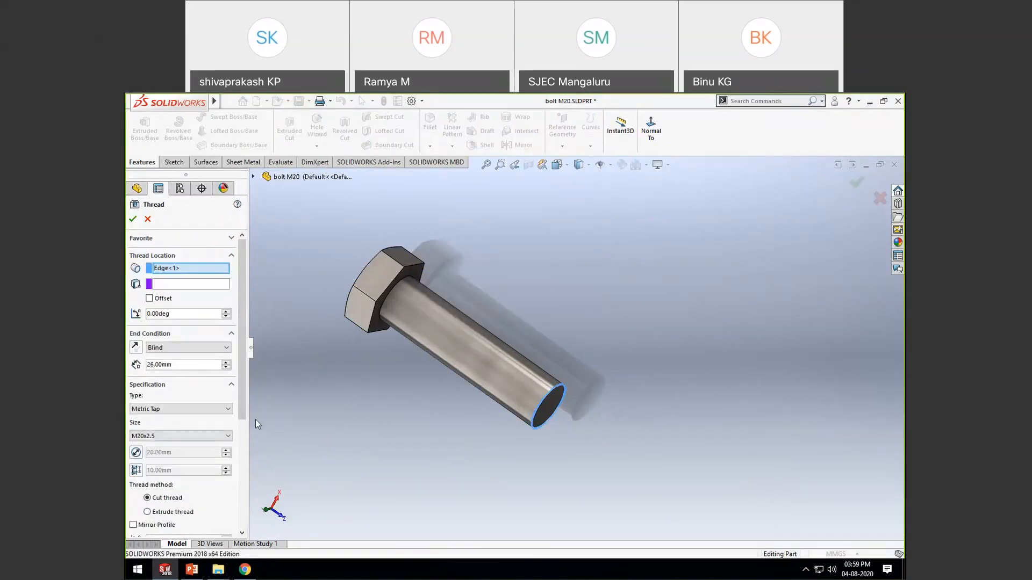
Step: Set the thread type to Metric Die, try to pick a start location on the shank, and cancel the thread
{"action": "scroll", "coordinate": [158, 416], "scroll_direction": "down", "scroll_amount": 3}
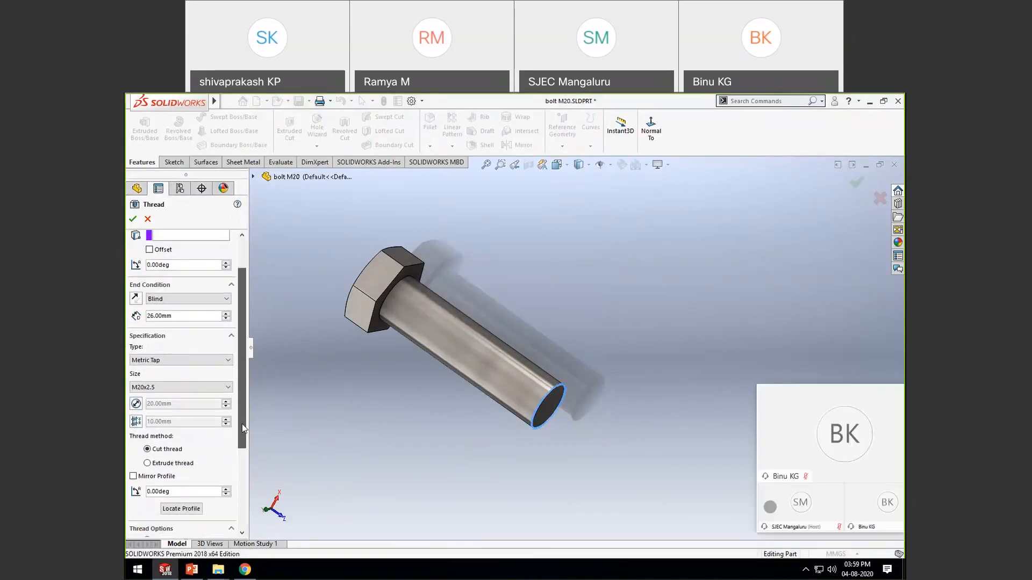
{"action": "left_click", "coordinate": [174, 362]}
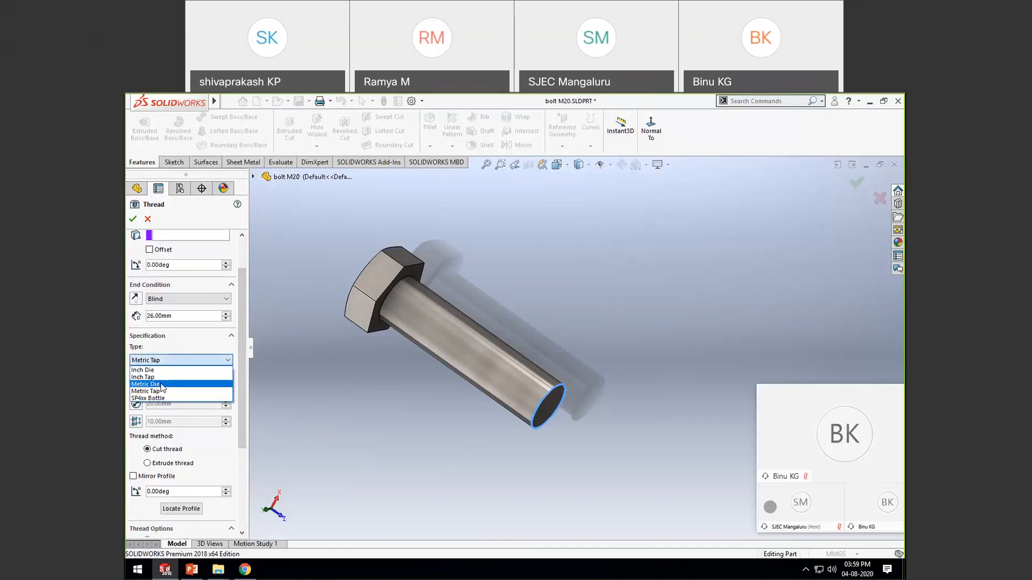
{"action": "left_click", "coordinate": [156, 385]}
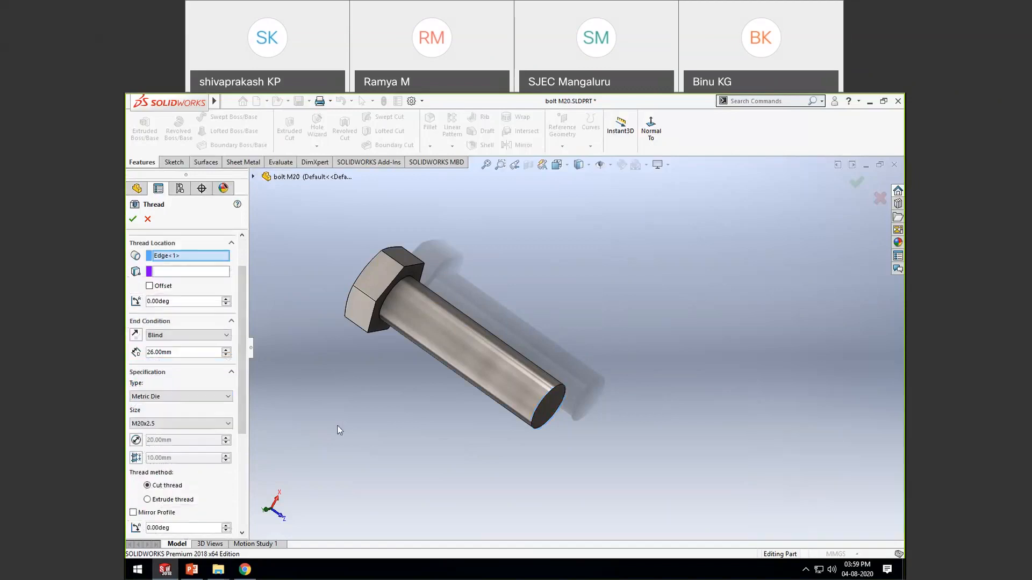
{"action": "left_click", "coordinate": [157, 273]}
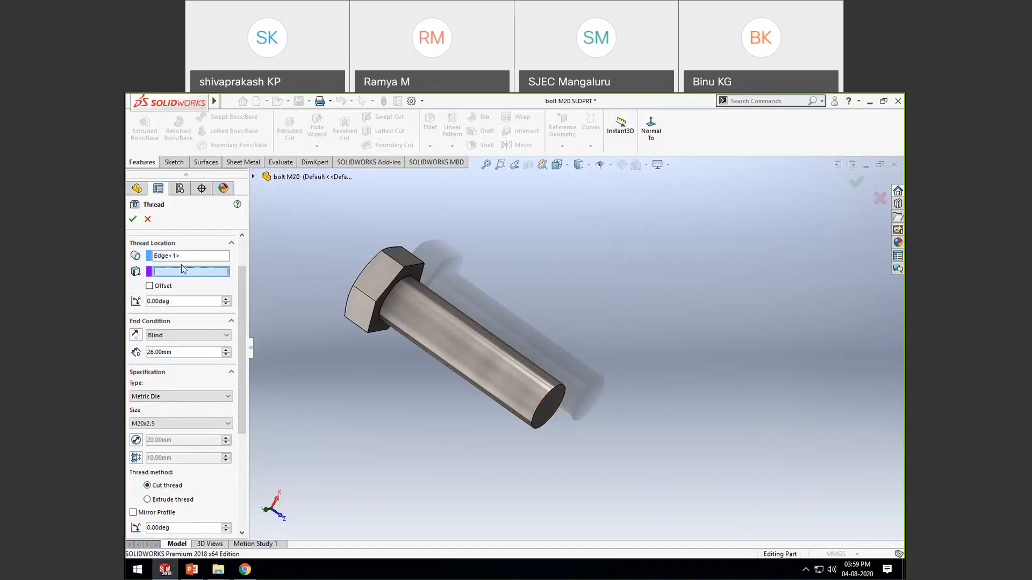
{"action": "left_click", "coordinate": [523, 385]}
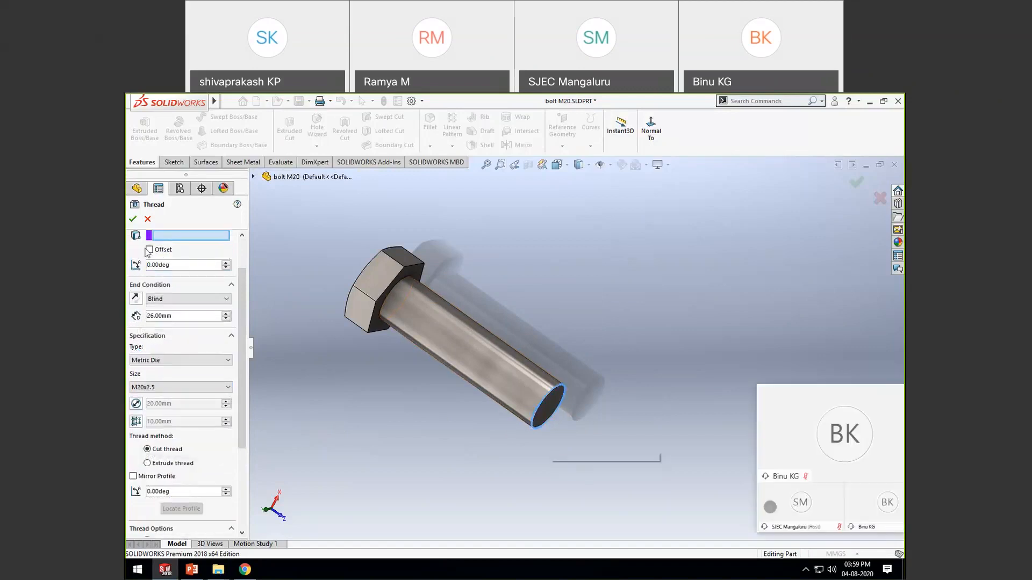
{"action": "scroll", "coordinate": [236, 257], "scroll_direction": "up", "scroll_amount": 2}
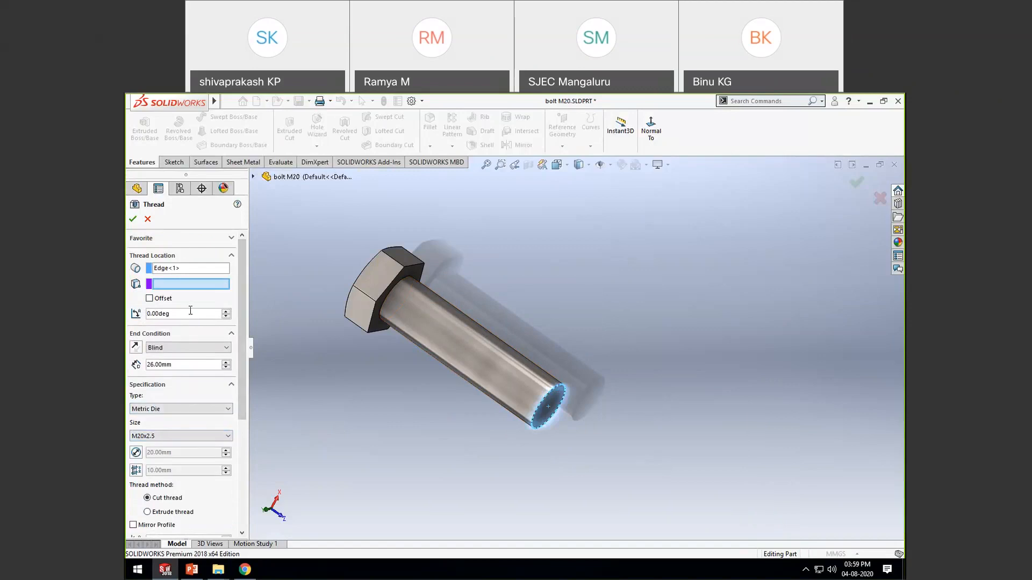
{"action": "left_click", "coordinate": [146, 219]}
Step: Try to rebuild and save the bolt M20 part
{"action": "scroll", "coordinate": [565, 376], "scroll_direction": "down", "scroll_amount": 3}
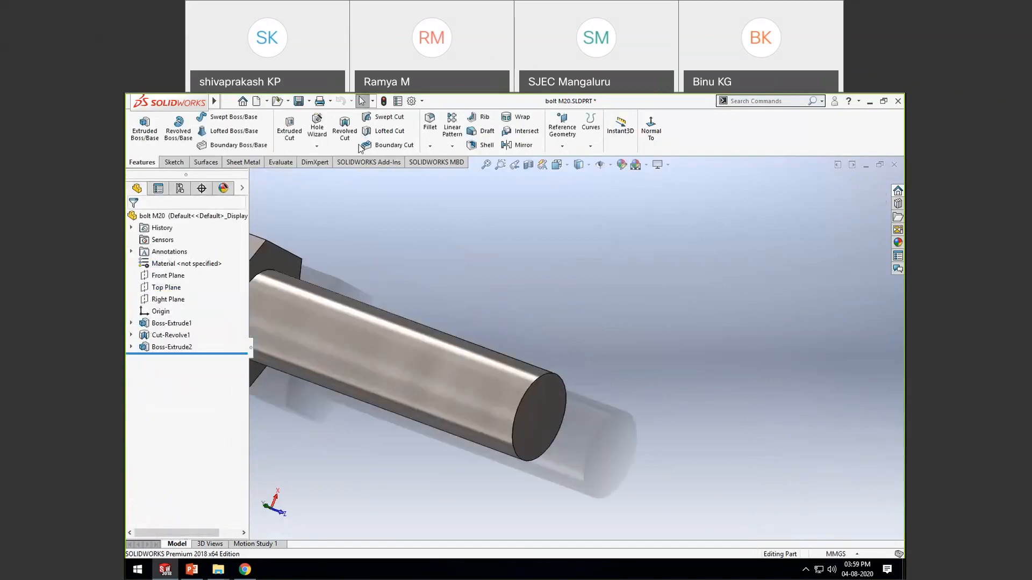
{"action": "left_click", "coordinate": [300, 102]}
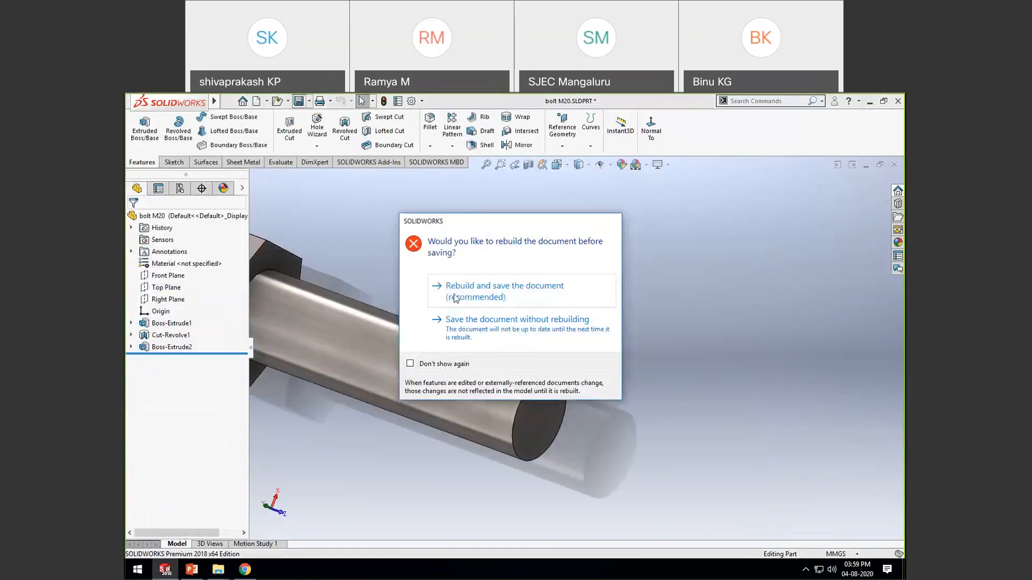
{"action": "left_click", "coordinate": [469, 290]}
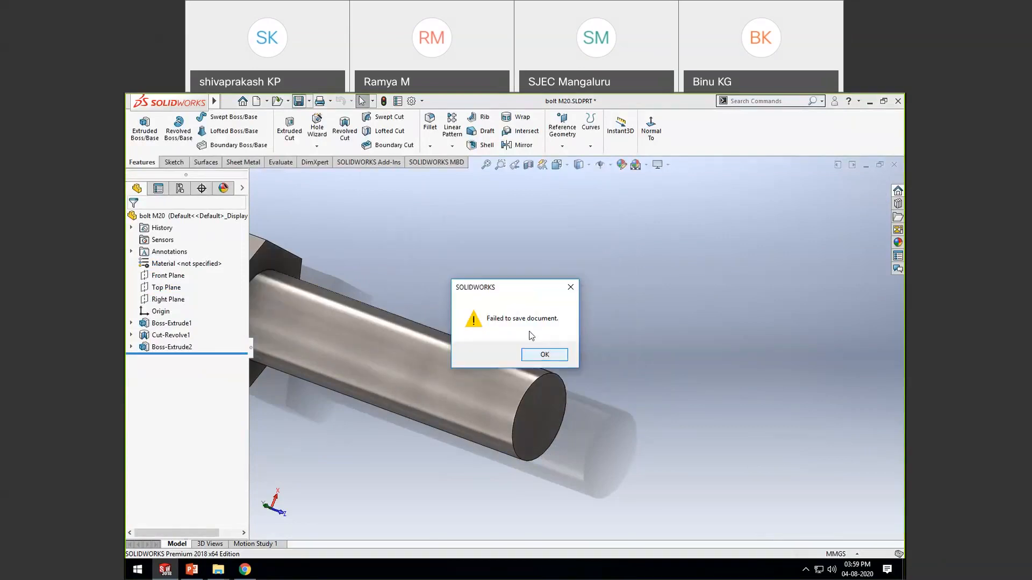
{"action": "key", "text": "Return"}
{"action": "scroll", "coordinate": [563, 325], "scroll_direction": "up", "scroll_amount": 3}
{"action": "middle_click_drag", "start_coordinate": [563, 324], "coordinate": [599, 161]}
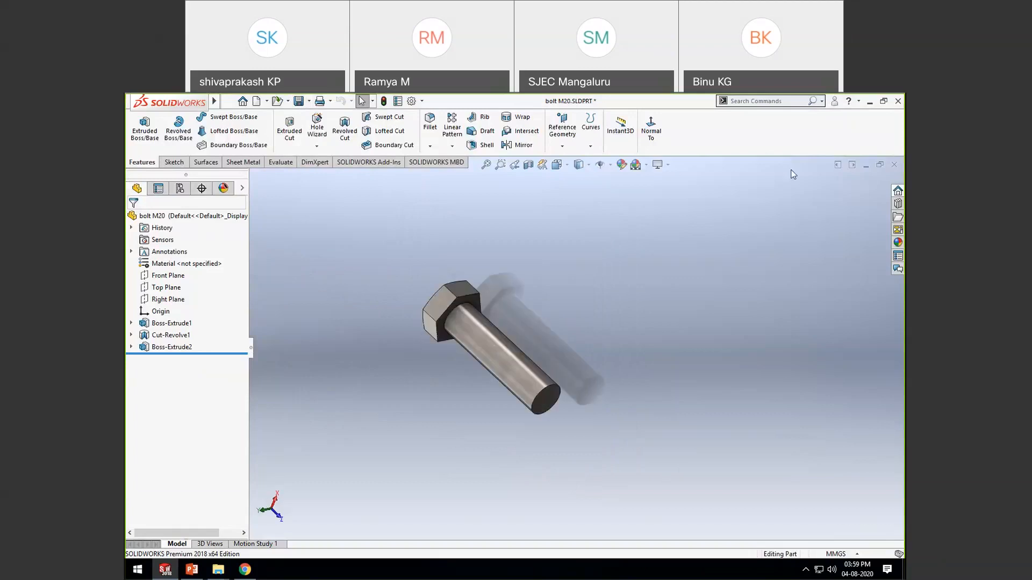
Step: Close the bolt part without saving its changes and open nutM20.SLDPRT from the M20 bolt nut folder to inspect its model
{"action": "left_click", "coordinate": [894, 165]}
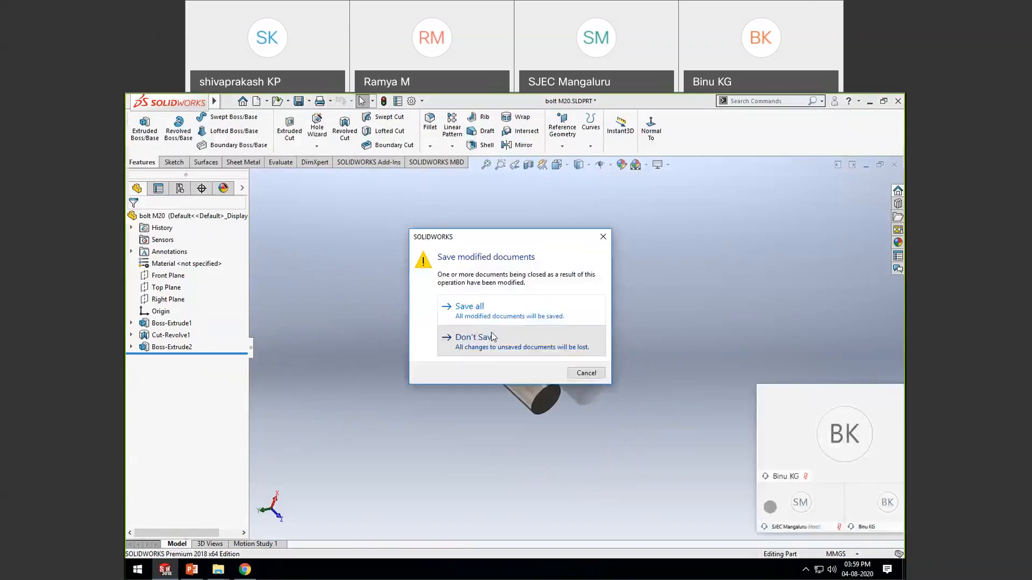
{"action": "left_click", "coordinate": [451, 337]}
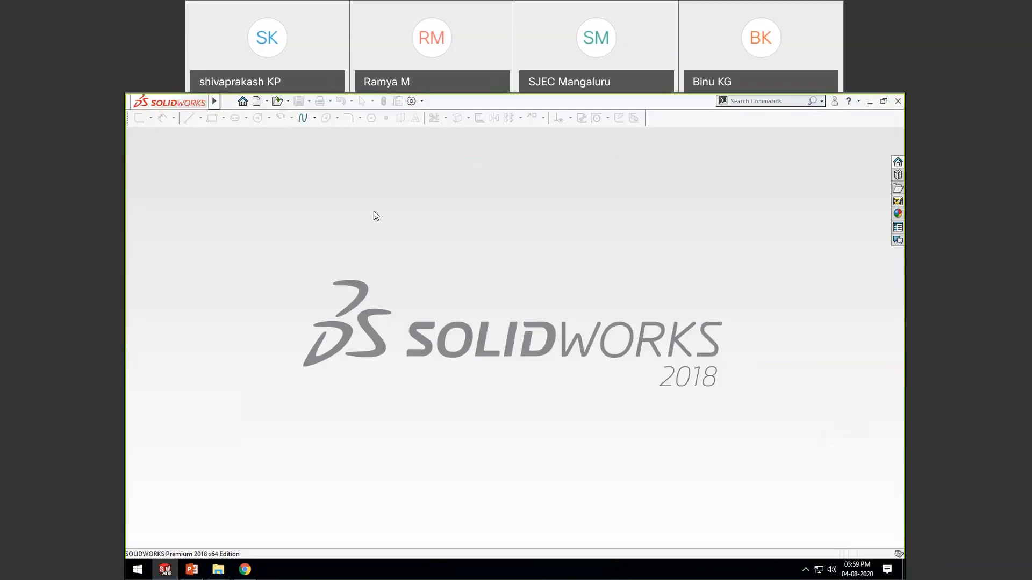
{"action": "left_click", "coordinate": [277, 101]}
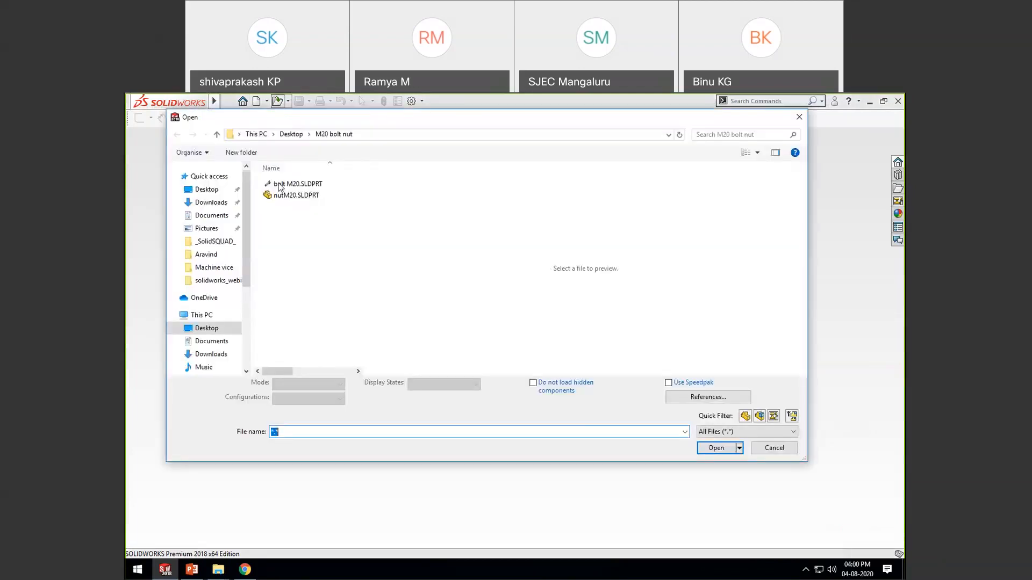
{"action": "left_click", "coordinate": [294, 197]}
{"action": "left_click", "coordinate": [716, 435]}
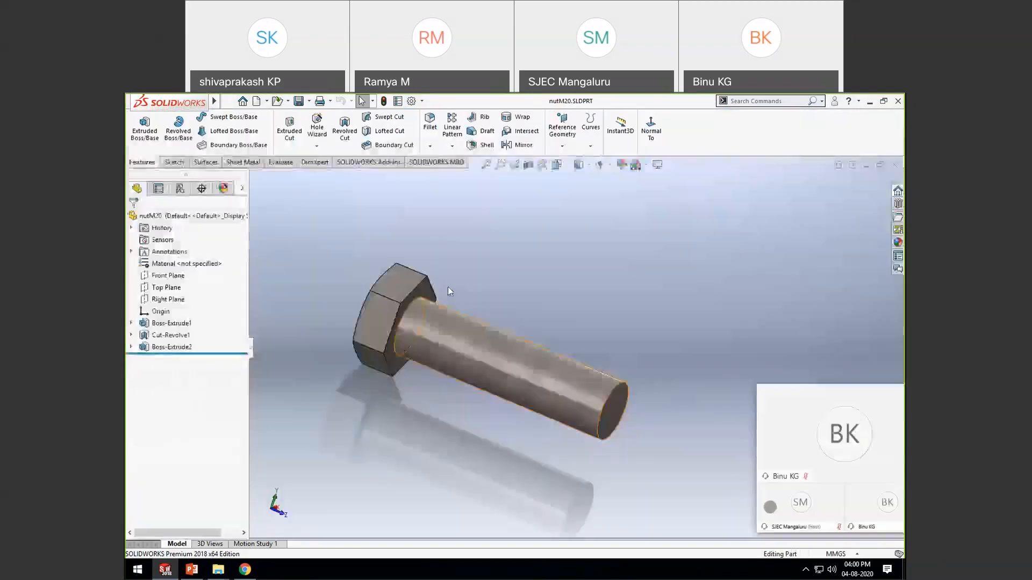
{"action": "middle_click_drag", "start_coordinate": [506, 337], "coordinate": [553, 318]}
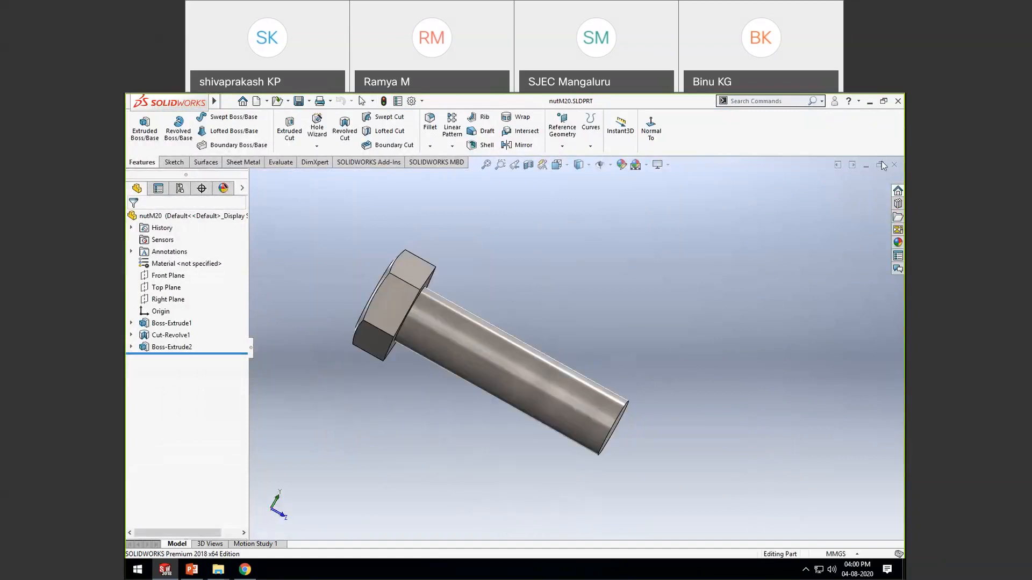
Step: Close the nutM20 part and open bolt M20.SLDPRT from the M20 bolt nut folder
{"action": "left_click", "coordinate": [894, 165]}
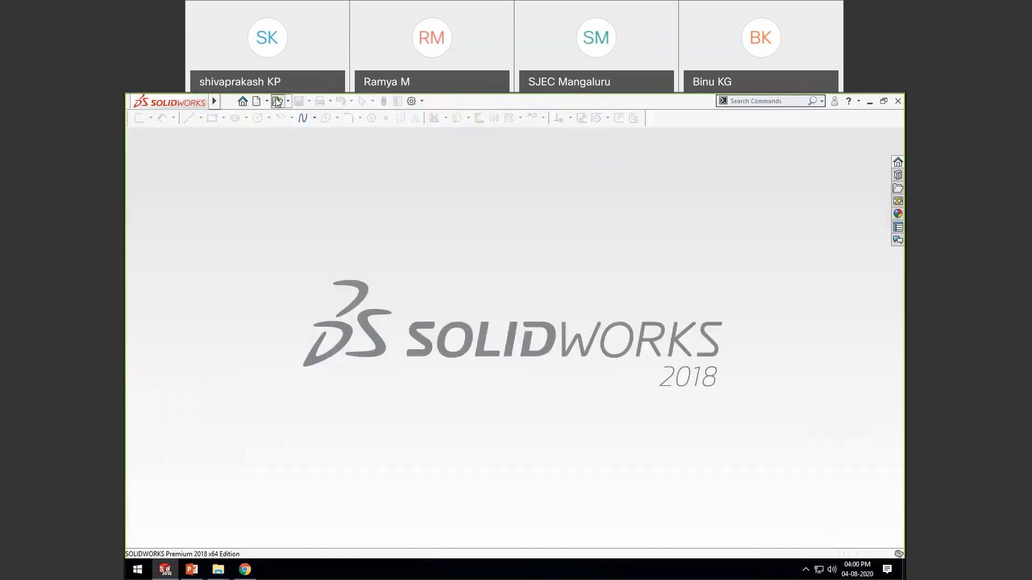
{"action": "left_click", "coordinate": [277, 101]}
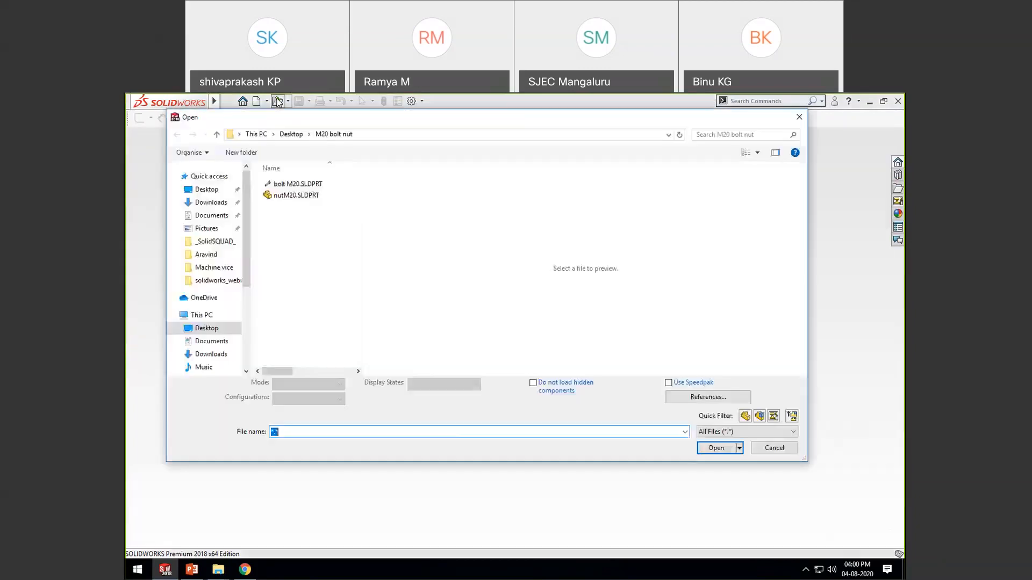
{"action": "left_click", "coordinate": [293, 184]}
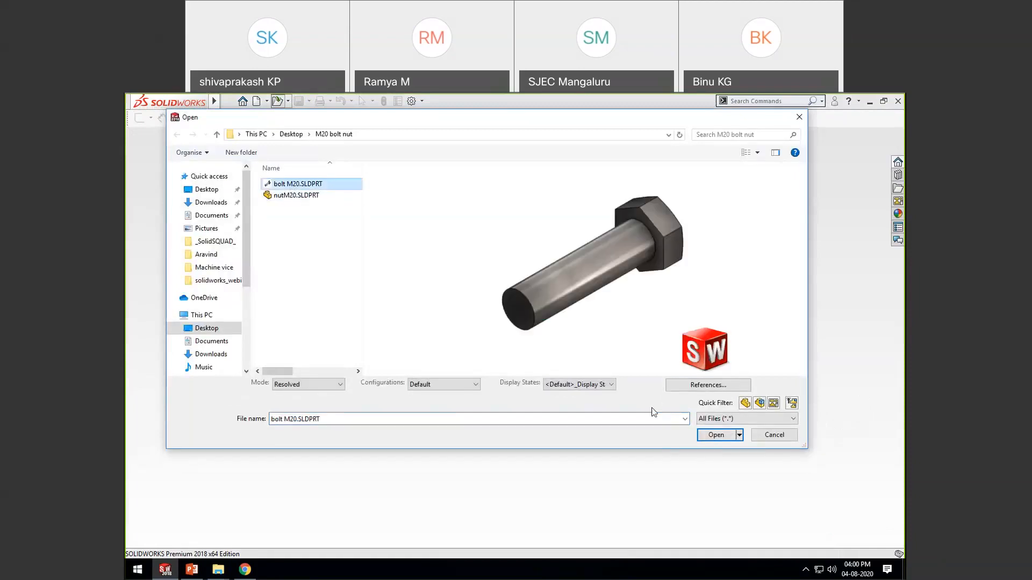
{"action": "left_click", "coordinate": [716, 448]}
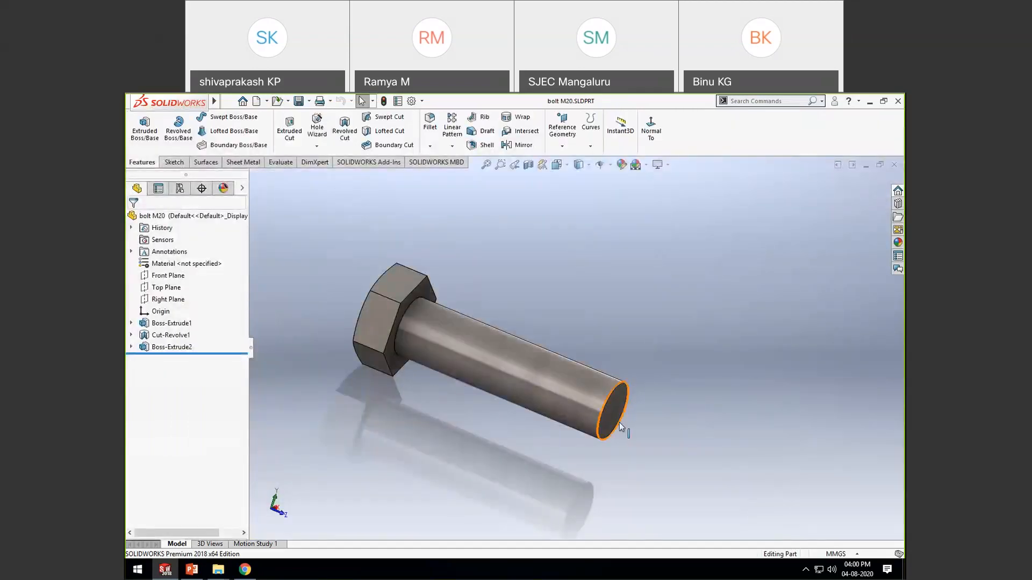
Step: Start a Thread feature on the circular end edge of the bolt's shank and set its type to Metric Die
{"action": "scroll", "coordinate": [619, 422], "scroll_direction": "down", "scroll_amount": 1}
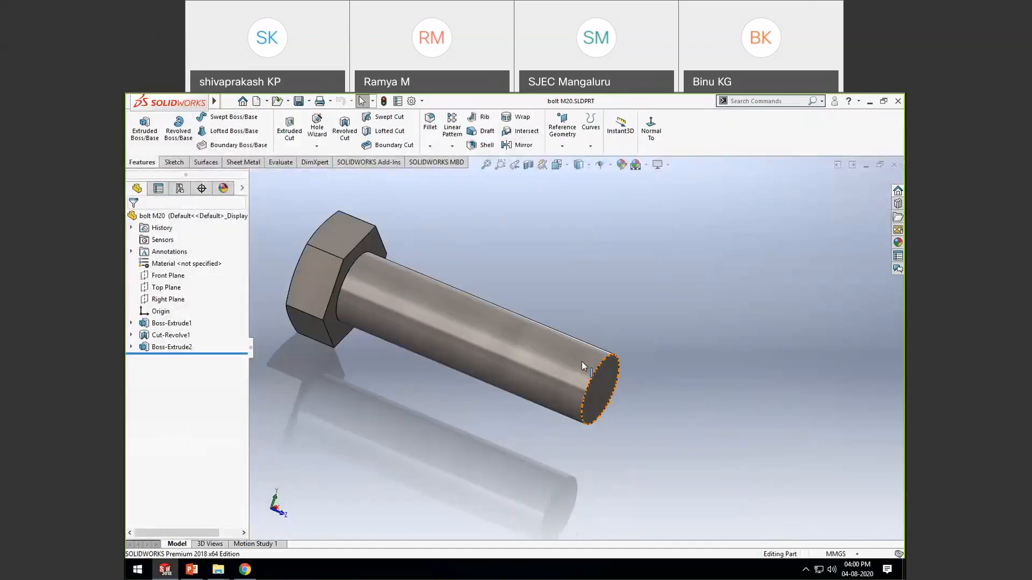
{"action": "left_click", "coordinate": [316, 148]}
{"action": "left_click", "coordinate": [322, 192]}
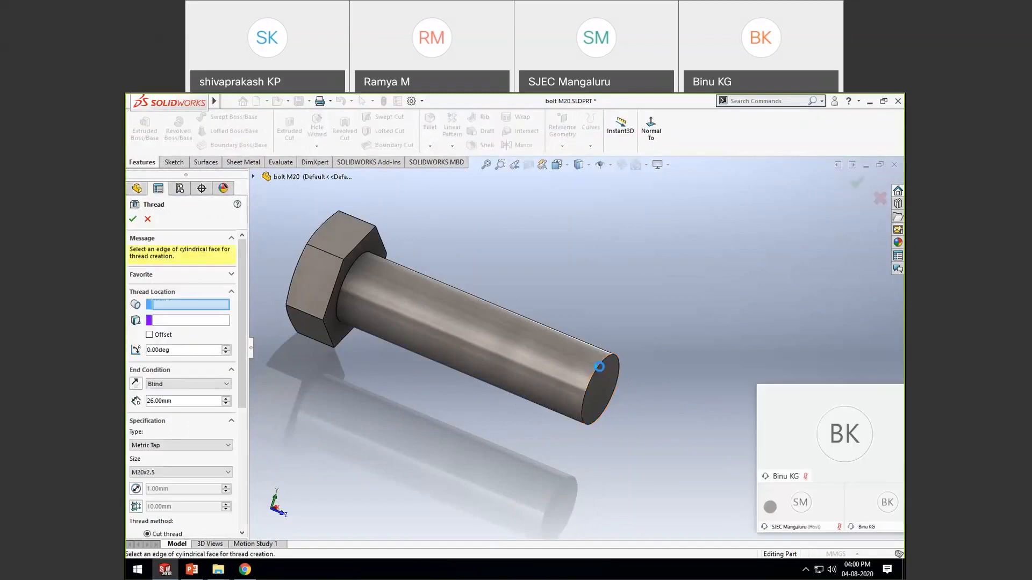
{"action": "left_click", "coordinate": [599, 367]}
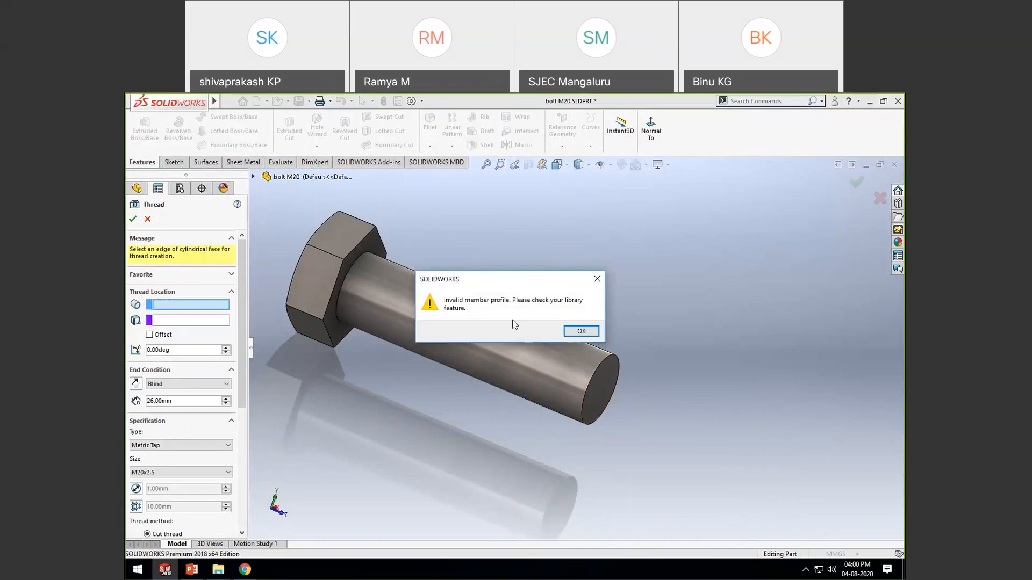
{"action": "left_click", "coordinate": [577, 332]}
{"action": "left_click", "coordinate": [170, 408]}
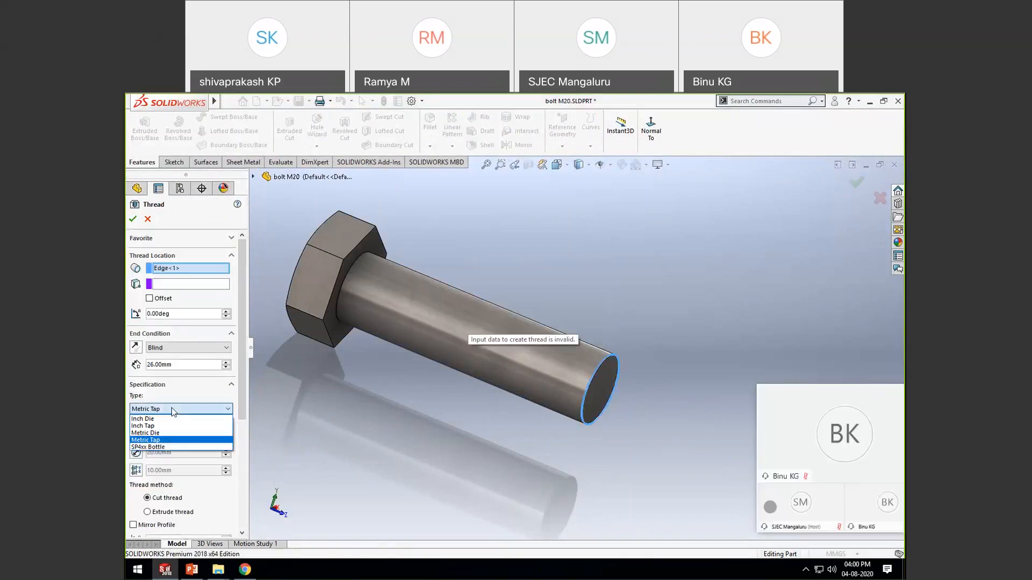
{"action": "left_click", "coordinate": [167, 431]}
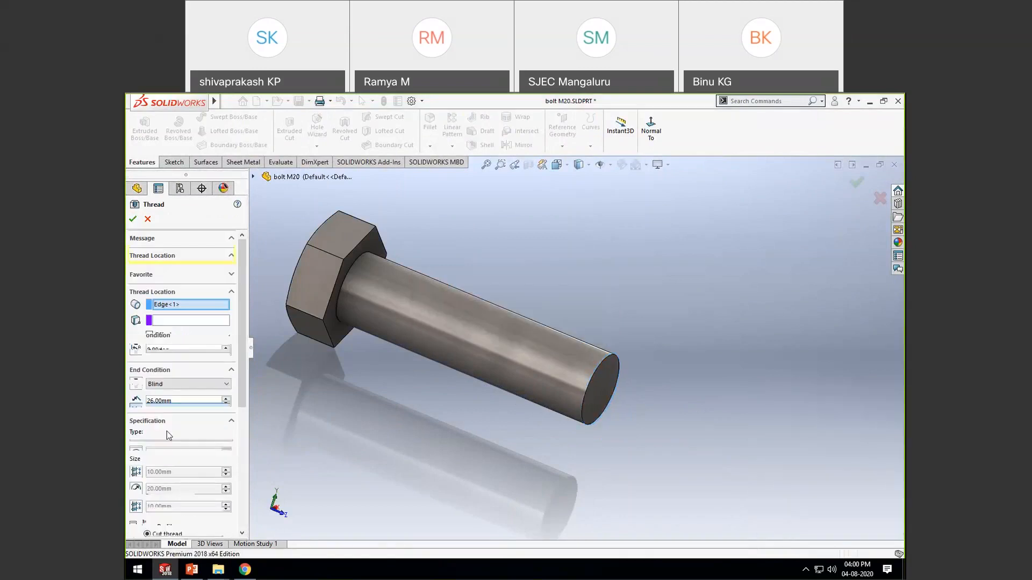
Step: Try to use the shank's end face as the thread start location, enable the offset, and cancel the thread
{"action": "left_click", "coordinate": [163, 321]}
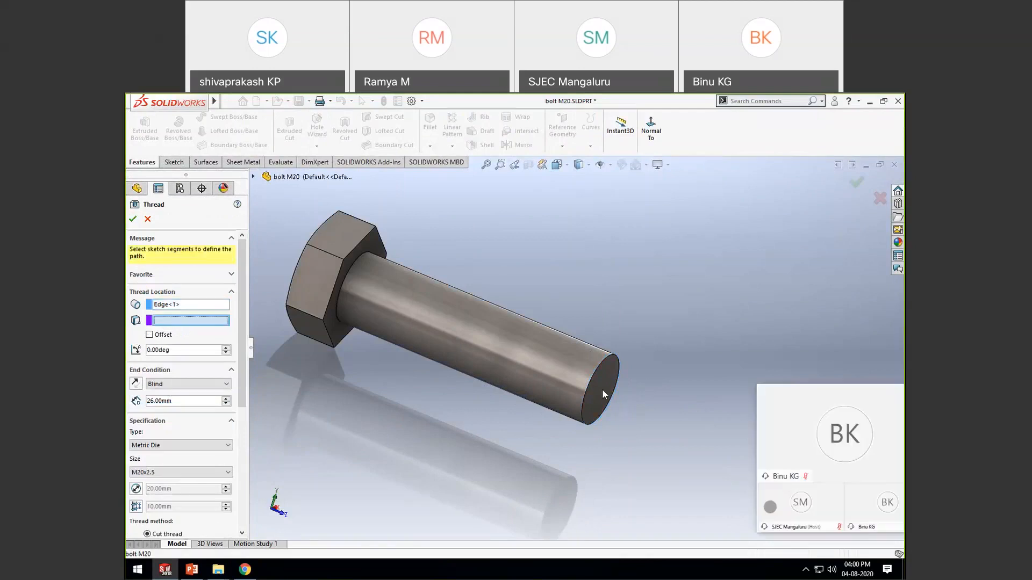
{"action": "left_click", "coordinate": [602, 389]}
{"action": "left_click", "coordinate": [575, 334]}
{"action": "left_click", "coordinate": [598, 386]}
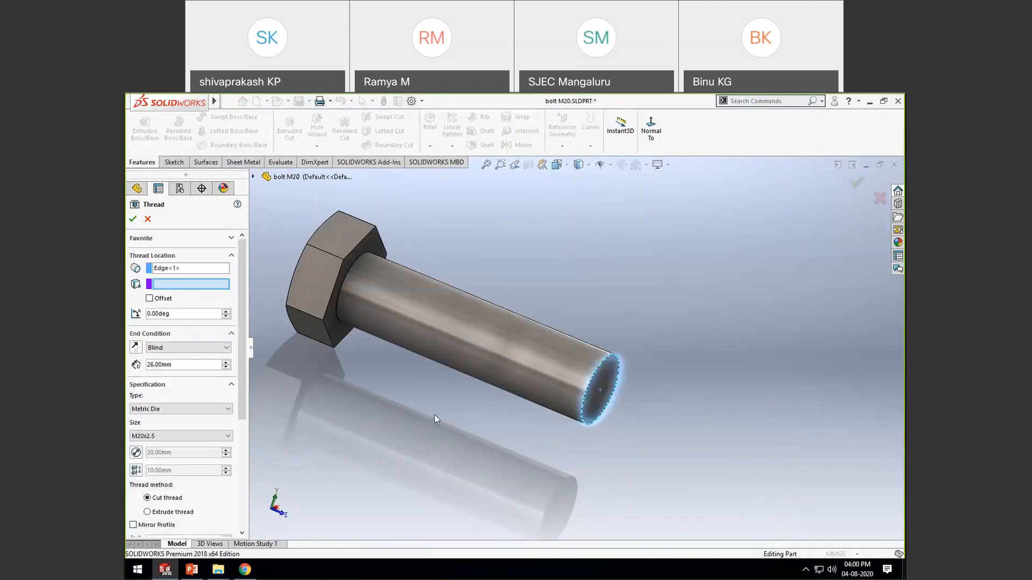
{"action": "left_click", "coordinate": [167, 348]}
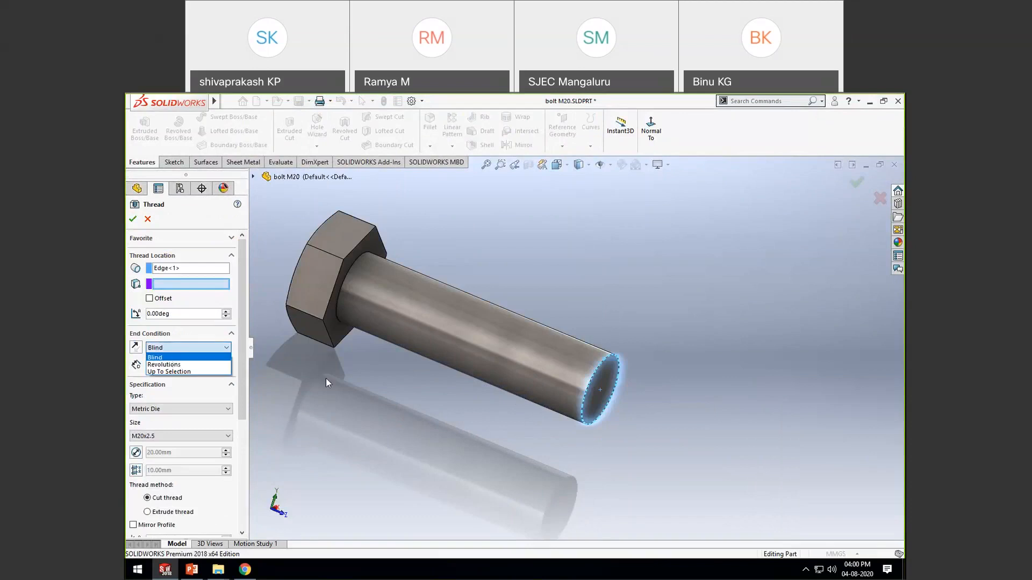
{"action": "left_click", "coordinate": [164, 357]}
{"action": "left_click", "coordinate": [149, 299]}
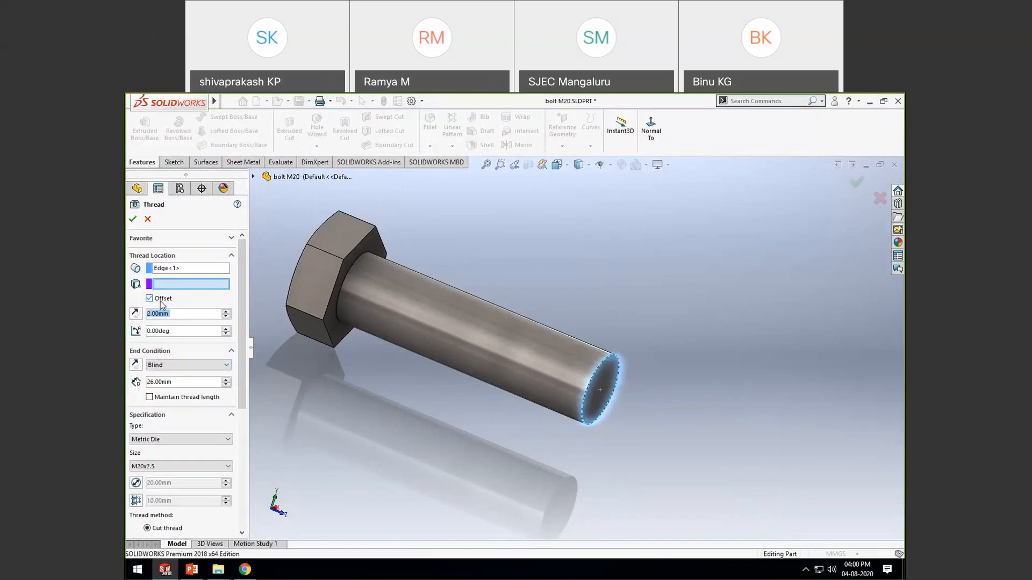
{"action": "left_click", "coordinate": [879, 199]}
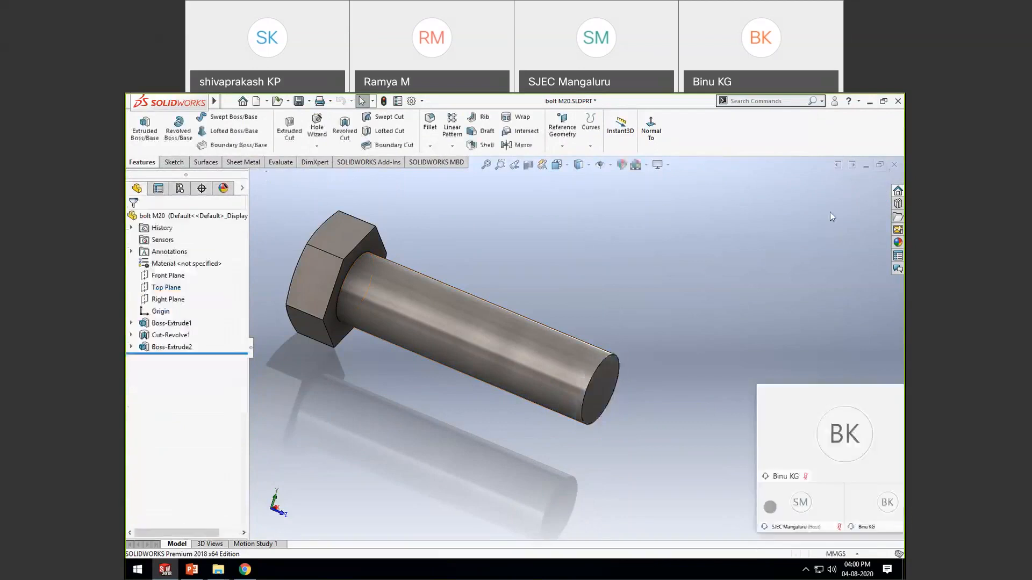
Step: Close the bolt part without saving its changes and reopen bolt M20.SLDPRT from the M20 bolt nut folder
{"action": "left_click", "coordinate": [894, 165]}
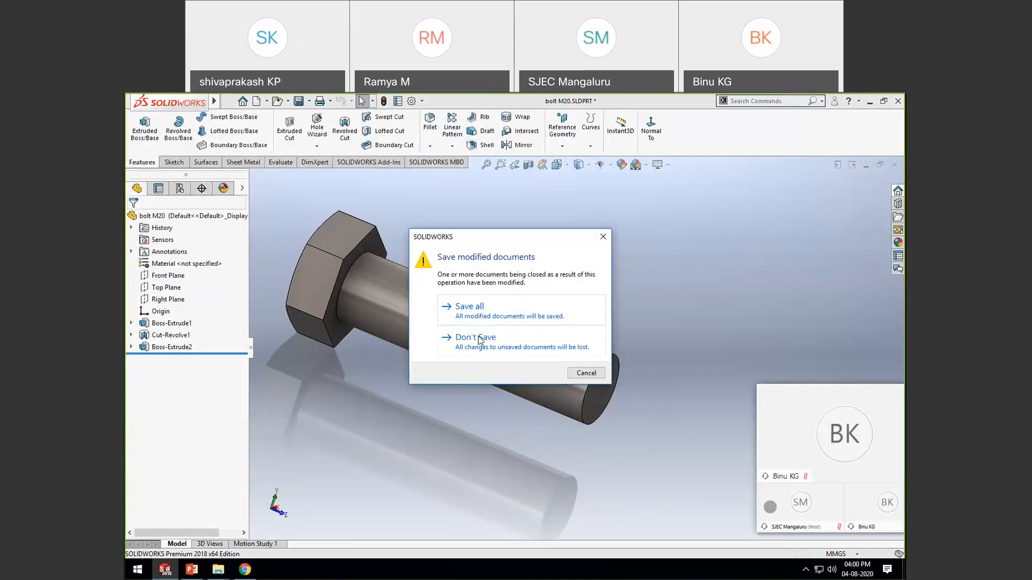
{"action": "left_click", "coordinate": [473, 338]}
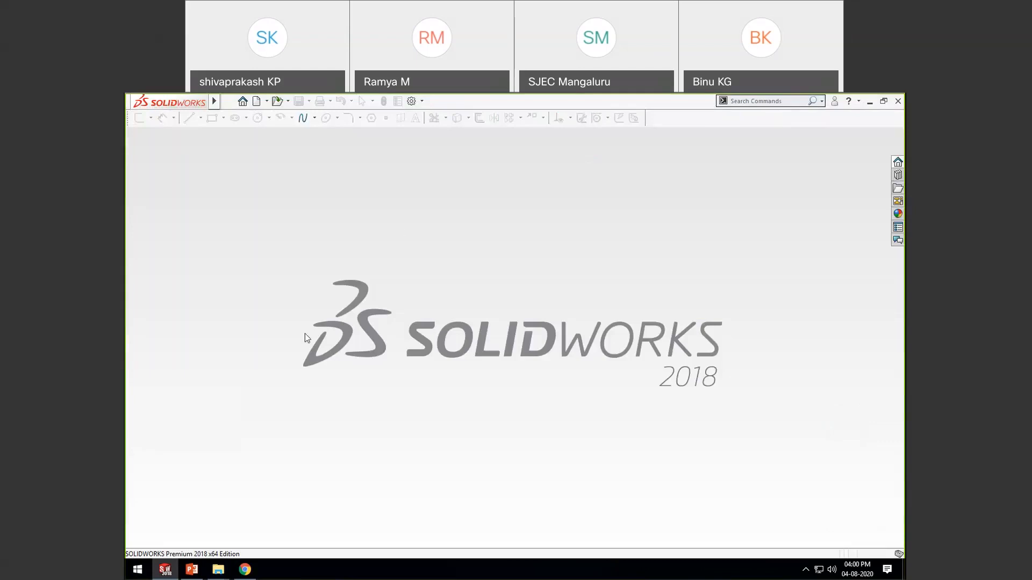
{"action": "left_click", "coordinate": [278, 101]}
{"action": "left_click_drag", "start_coordinate": [642, 119], "coordinate": [504, 127]}
{"action": "left_click", "coordinate": [643, 462]}
{"action": "left_click", "coordinate": [278, 102]}
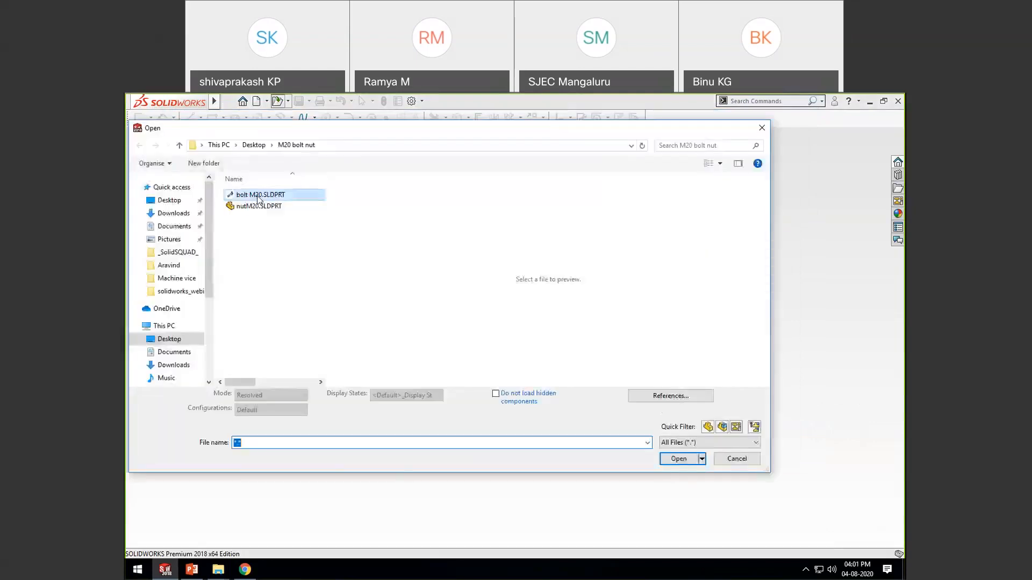
{"action": "left_click", "coordinate": [259, 195]}
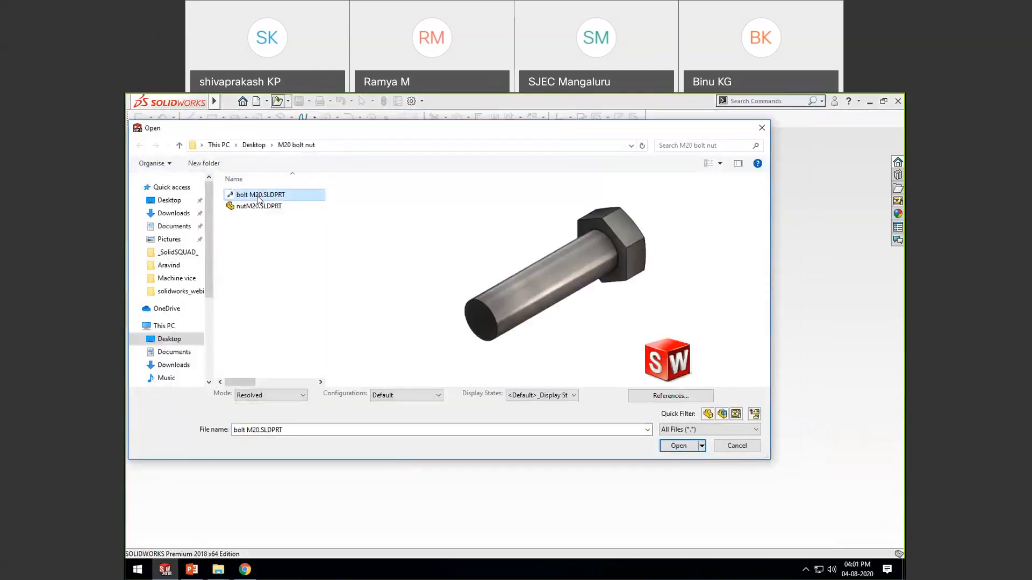
{"action": "left_click", "coordinate": [676, 446]}
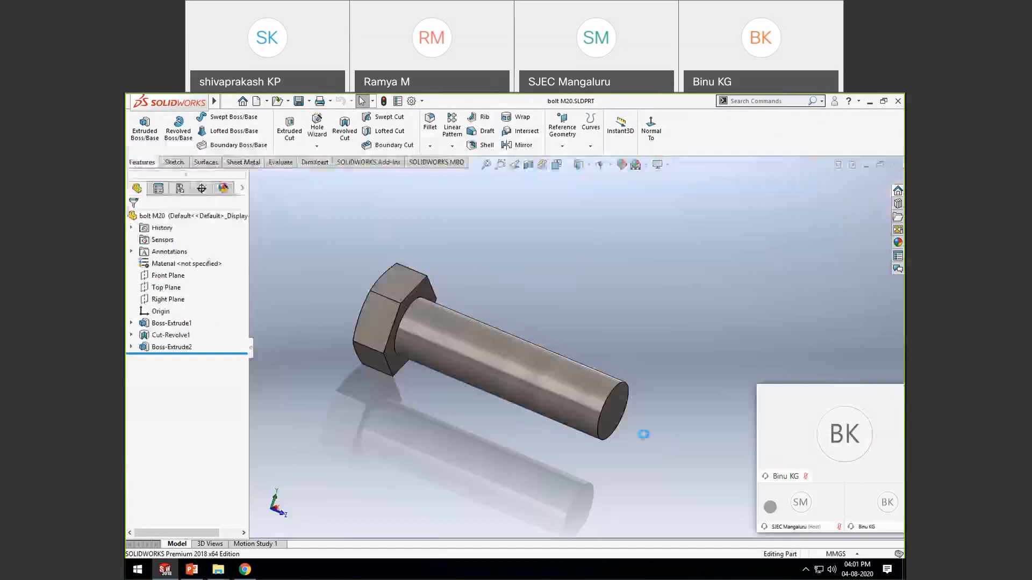
Step: Start another Thread feature on the reopened bolt and bring up the available thread types
{"action": "left_click", "coordinate": [289, 131]}
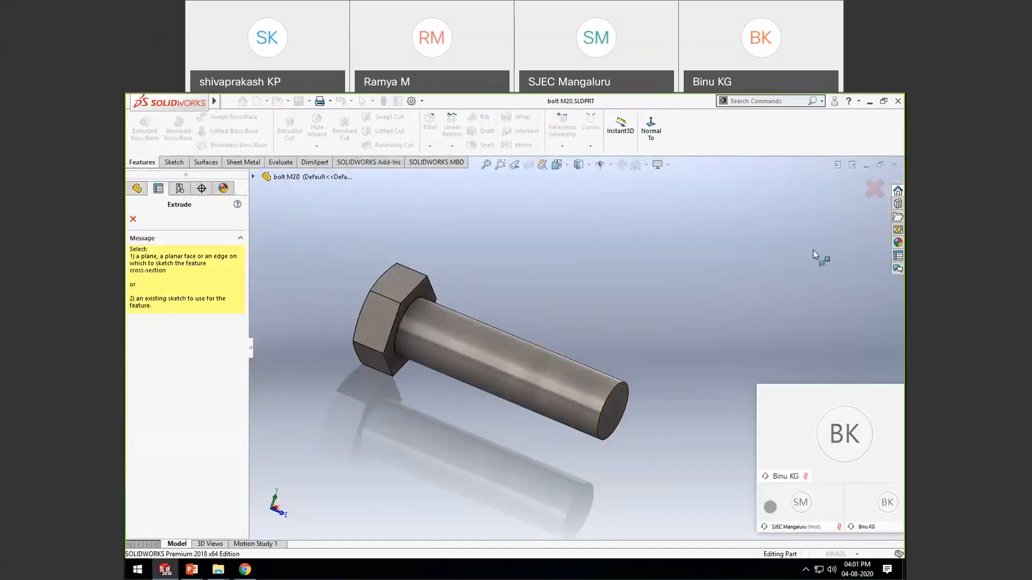
{"action": "key", "text": "Escape"}
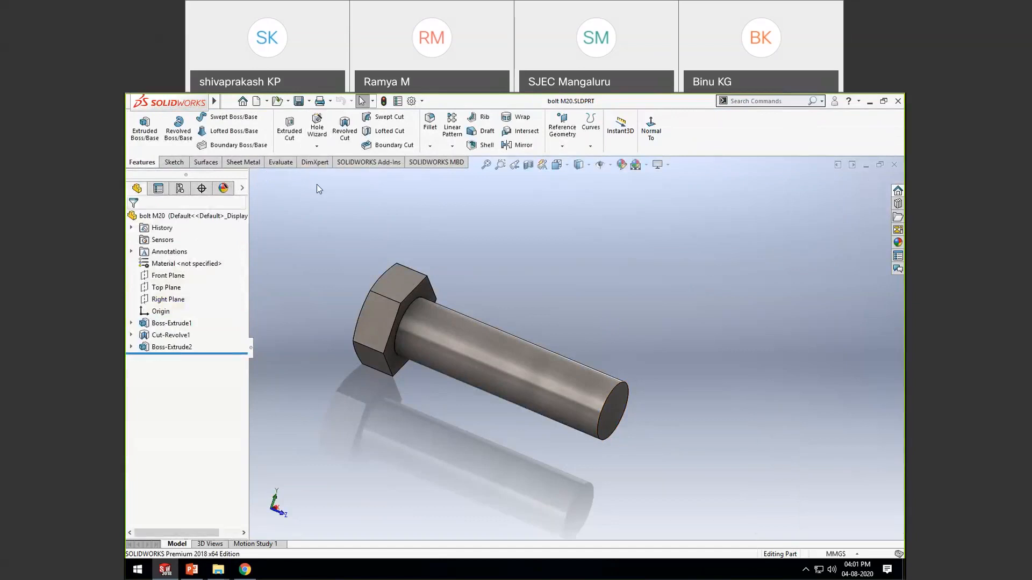
{"action": "left_click", "coordinate": [317, 147]}
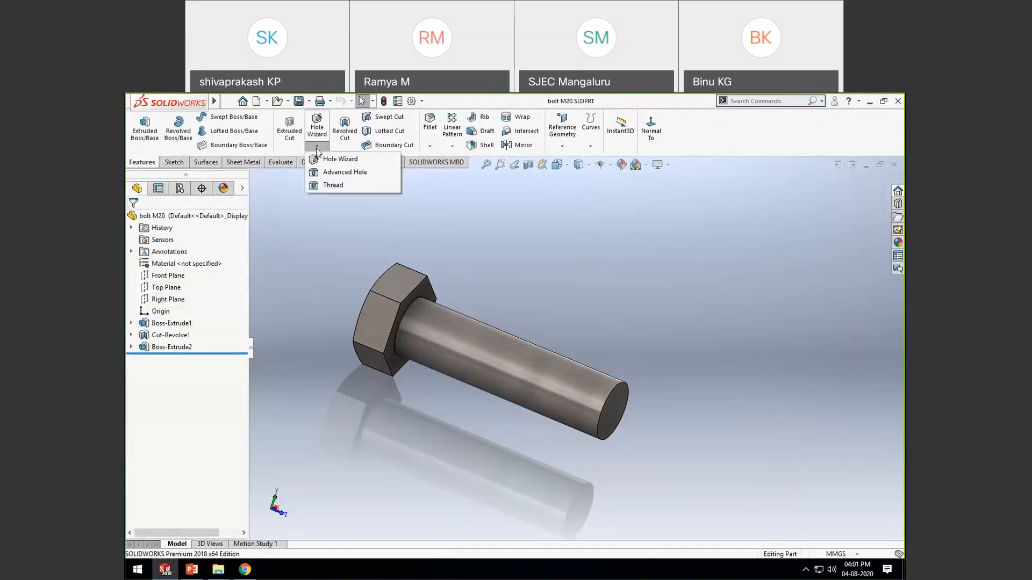
{"action": "left_click", "coordinate": [334, 186]}
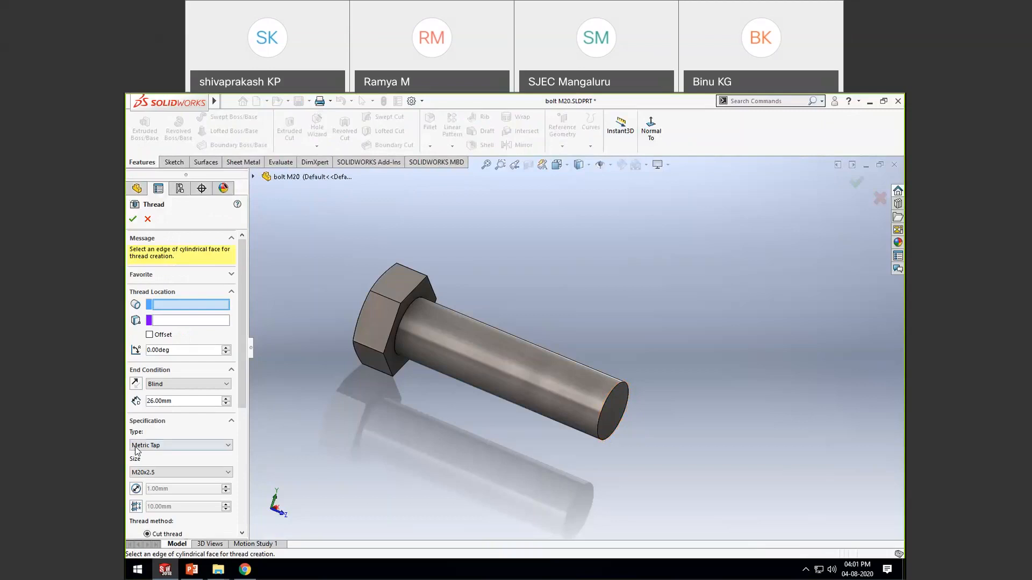
{"action": "left_click", "coordinate": [184, 444]}
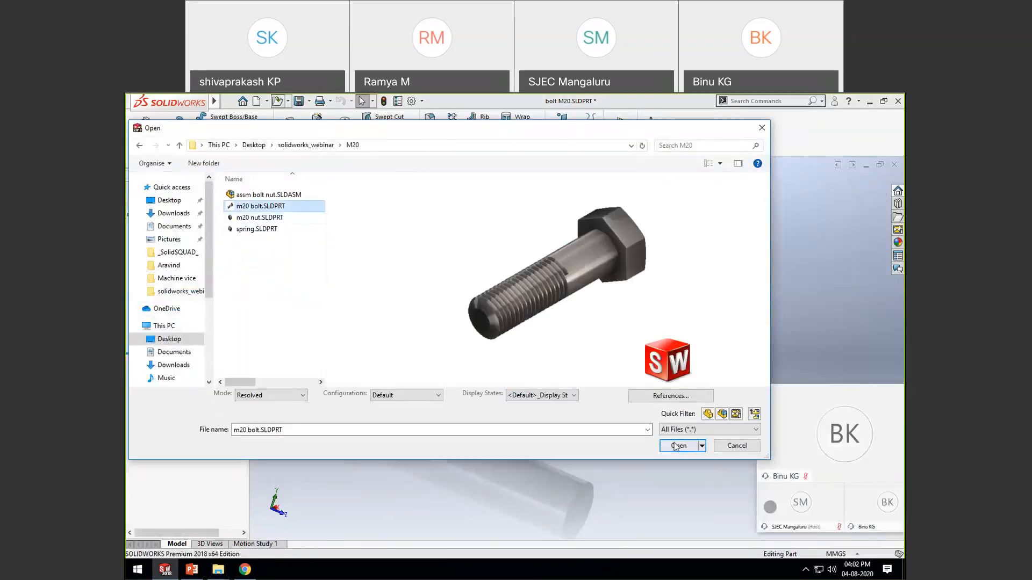
Step: Open m20 bolt.SLDPRT from the solidworks_webinar M20 folder and open its thread feature's definition to examine the settings
{"action": "left_click", "coordinate": [677, 446]}
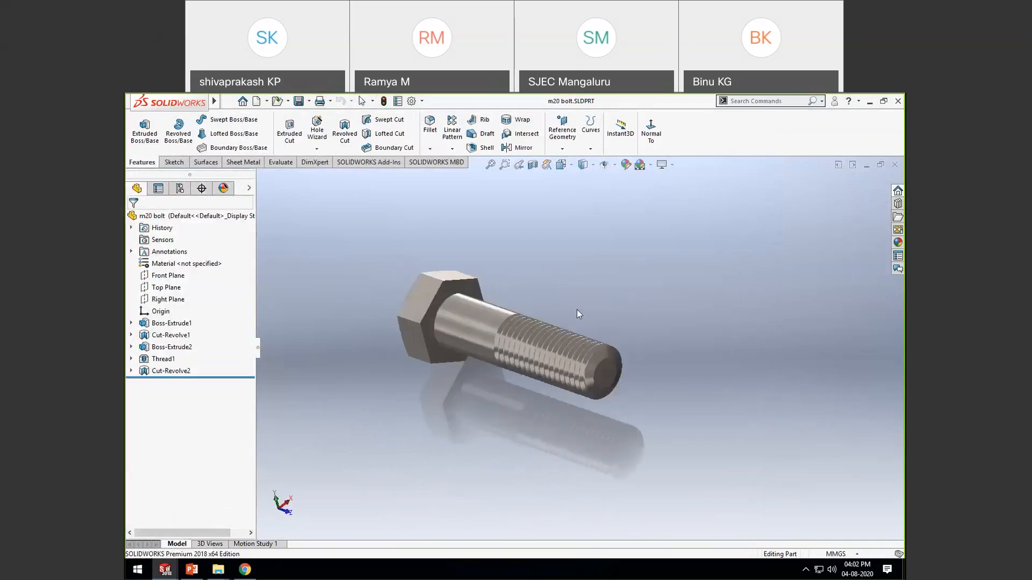
{"action": "scroll", "coordinate": [576, 310], "scroll_direction": "down", "scroll_amount": 3}
{"action": "scroll", "coordinate": [577, 309], "scroll_direction": "up", "scroll_amount": 3}
{"action": "middle_click_drag", "start_coordinate": [577, 309], "coordinate": [286, 312]}
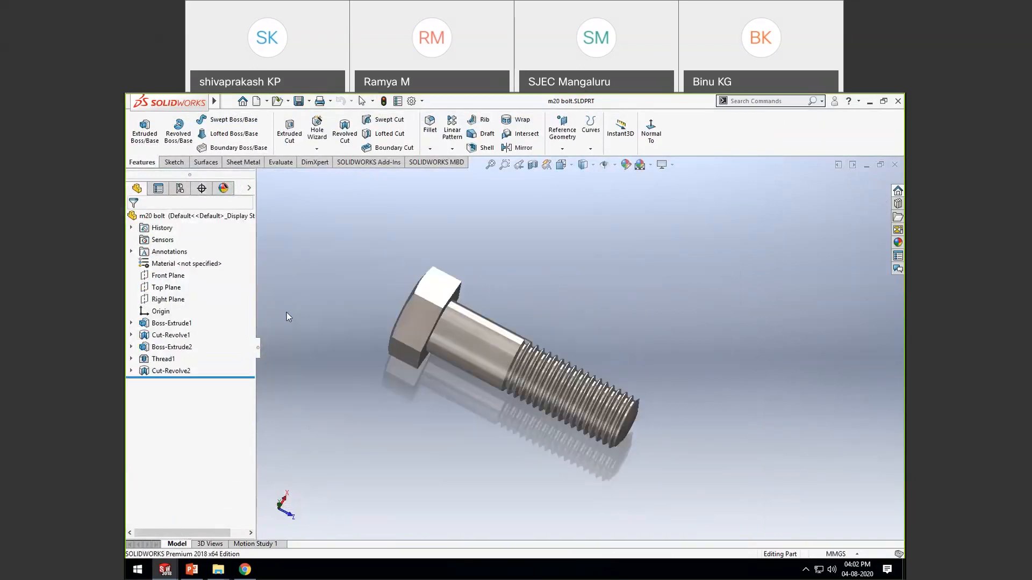
{"action": "right_click", "coordinate": [166, 363]}
{"action": "left_click", "coordinate": [171, 342]}
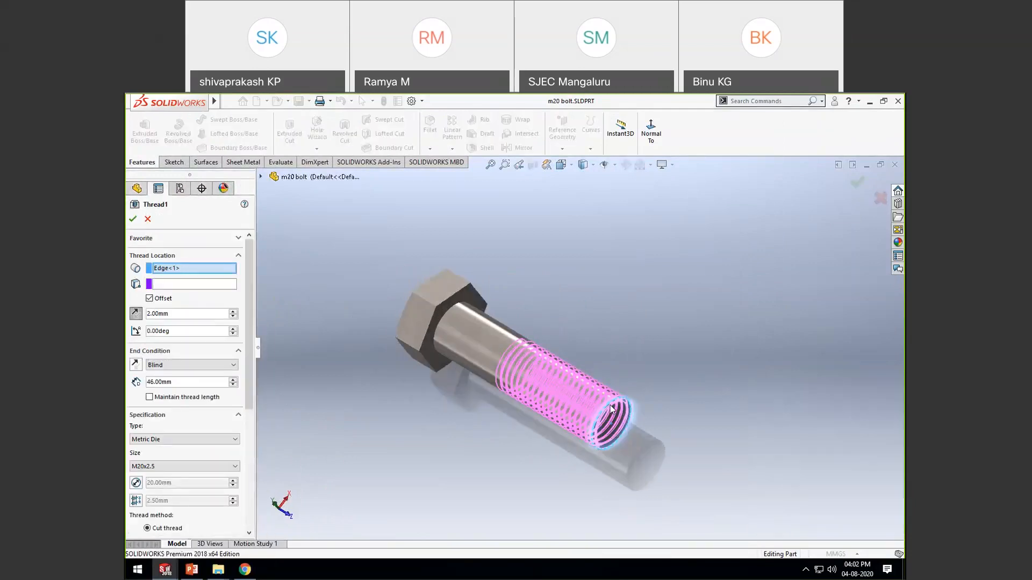
{"action": "scroll", "coordinate": [611, 409], "scroll_direction": "down", "scroll_amount": 2}
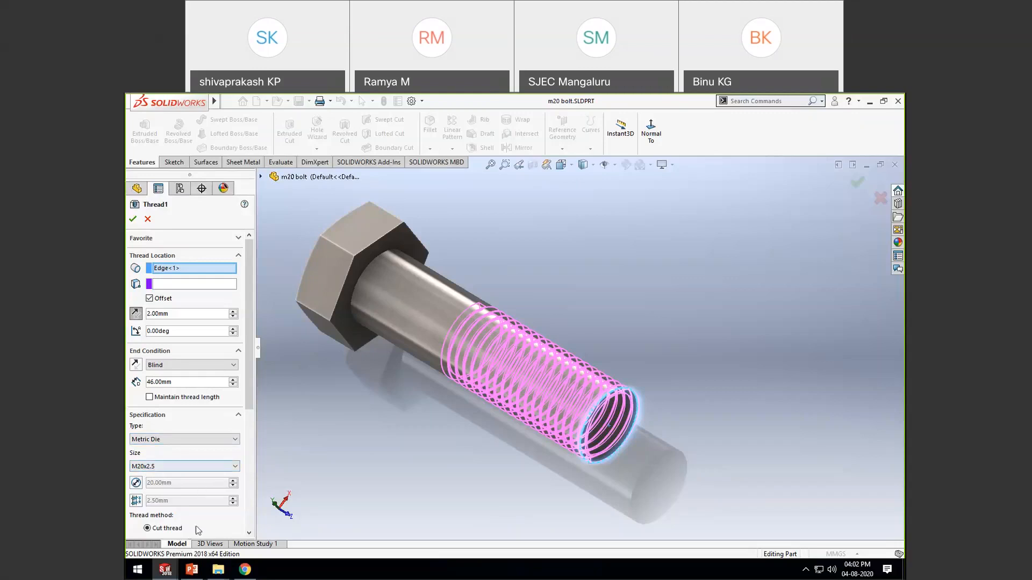
Step: Check the thread callout on the bolt drawing in PowerPoint, return to SOLIDWORKS, and review and accept the thread settings
{"action": "left_click", "coordinate": [192, 570]}
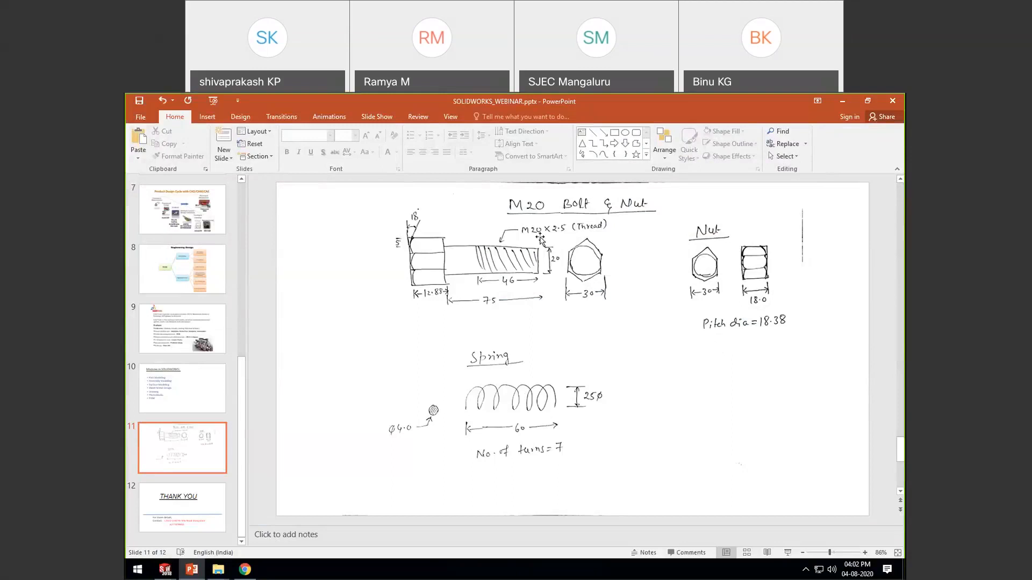
{"action": "left_click", "coordinate": [841, 105]}
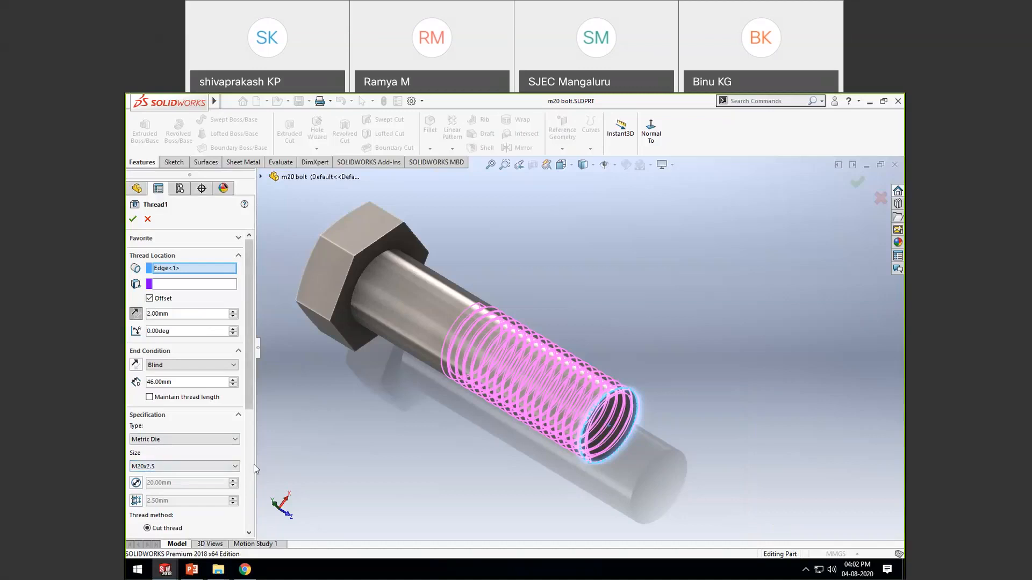
{"action": "scroll", "coordinate": [250, 414], "scroll_direction": "down", "scroll_amount": 3}
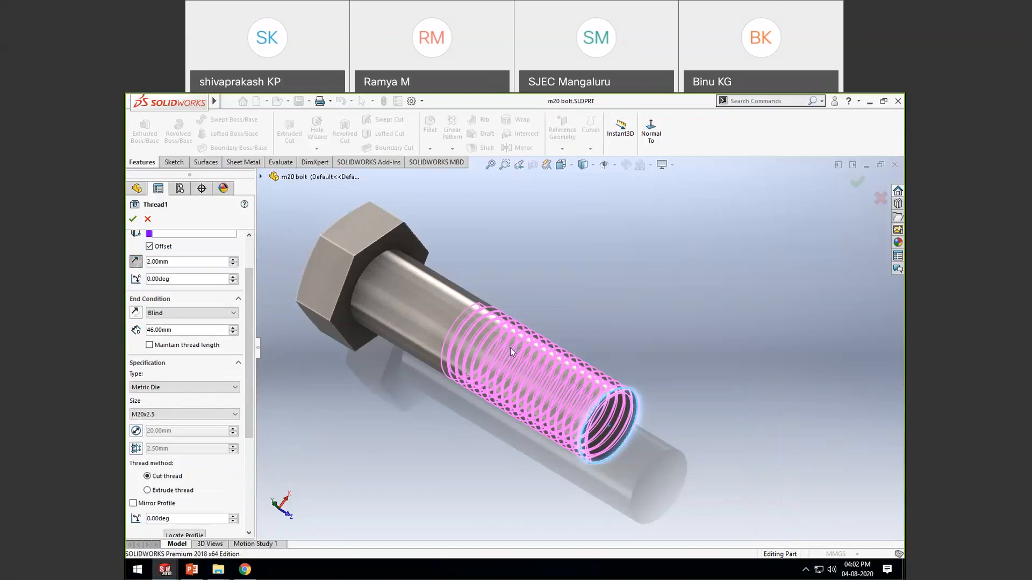
{"action": "left_click", "coordinate": [856, 184]}
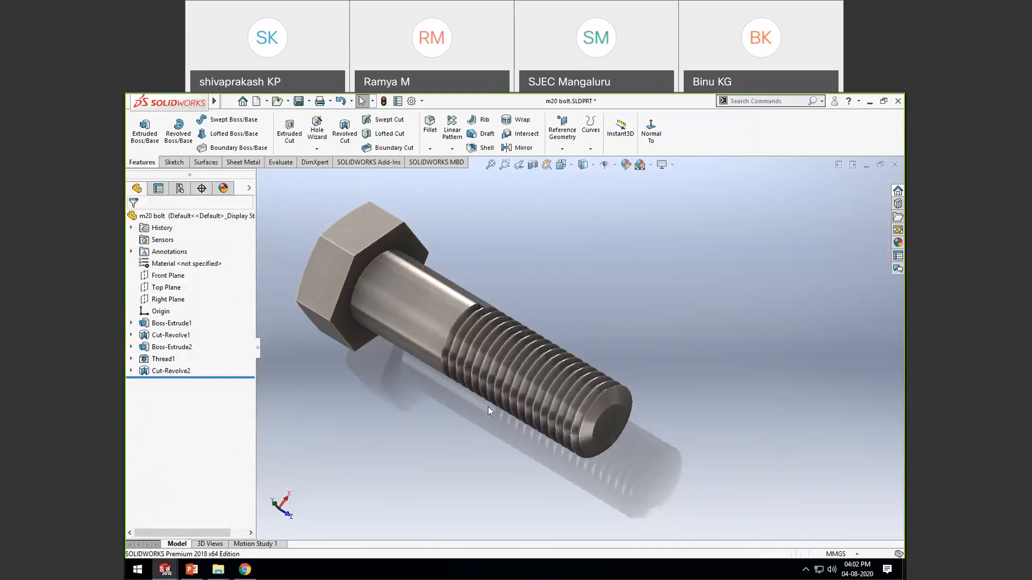
Step: Reopen the finished bolt's thread definition, review its offset, depth, type and size settings, and accept it
{"action": "right_click", "coordinate": [163, 359]}
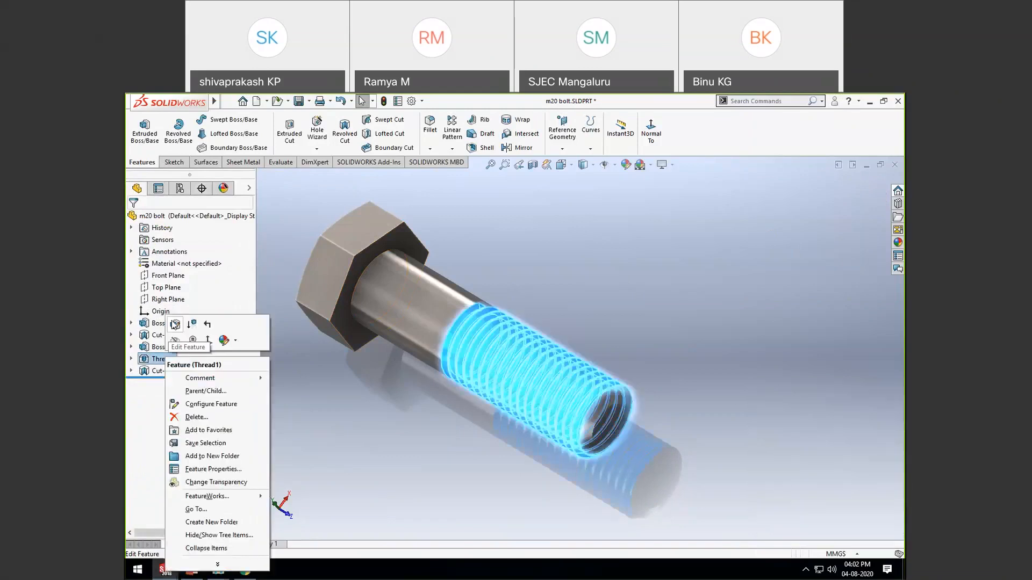
{"action": "left_click", "coordinate": [175, 324]}
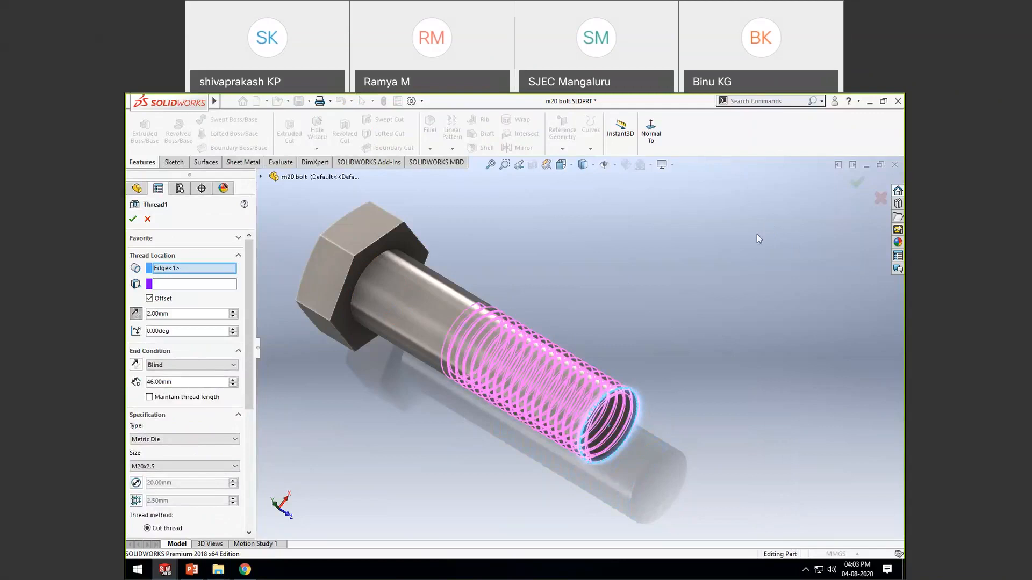
{"action": "left_click", "coordinate": [856, 186]}
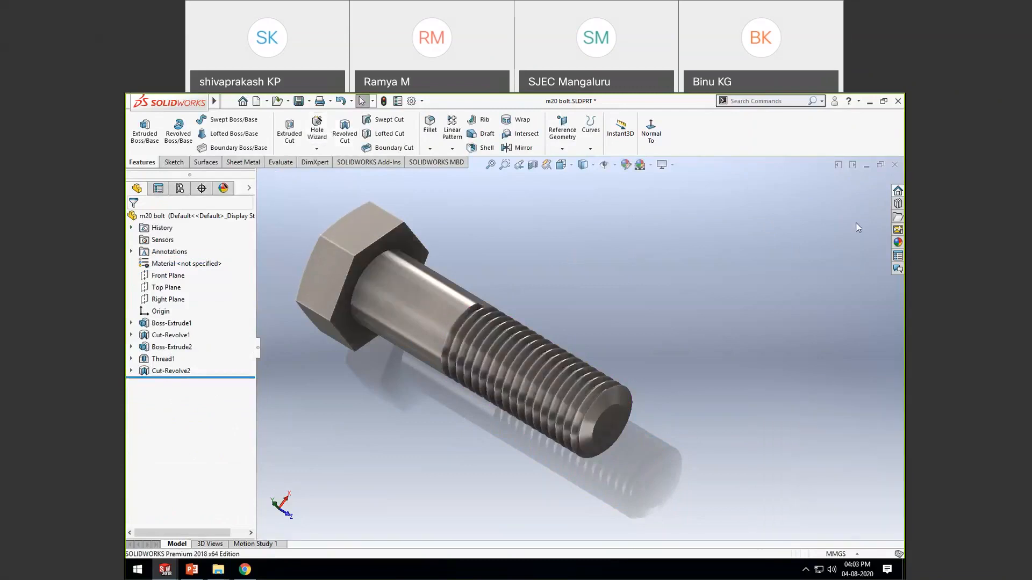
Step: Close the m20 bolt part without saving and open m20 nut.SLDPRT from the solidworks_webinar M20 folder
{"action": "left_click", "coordinate": [895, 165]}
{"action": "left_click", "coordinate": [475, 338]}
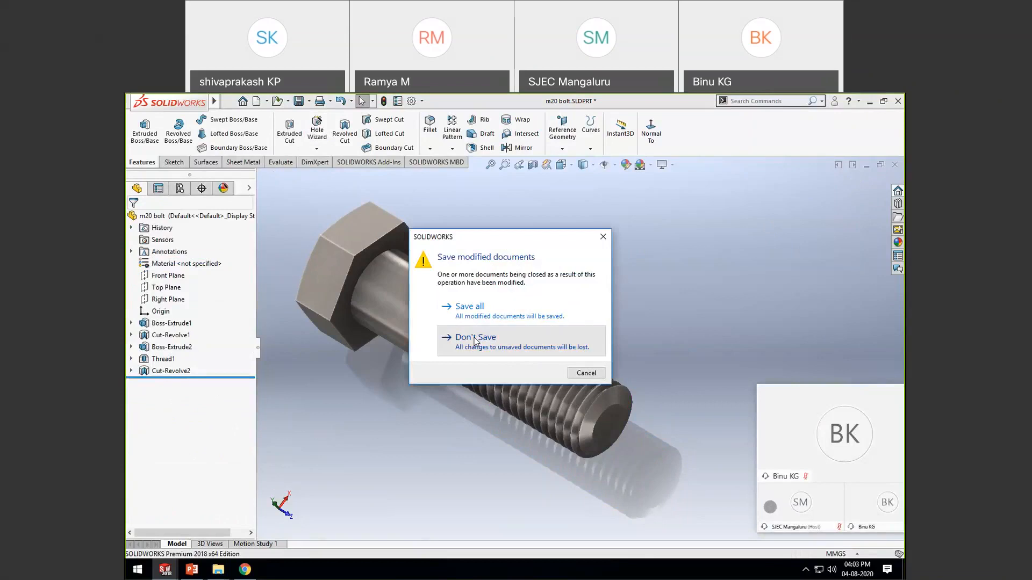
{"action": "left_click", "coordinate": [277, 102]}
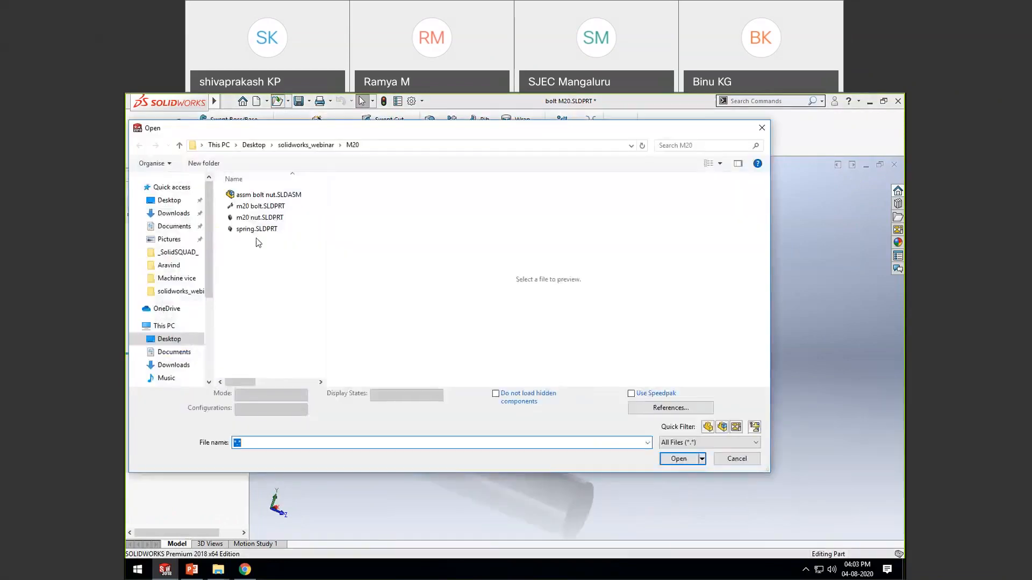
{"action": "left_click", "coordinate": [247, 218]}
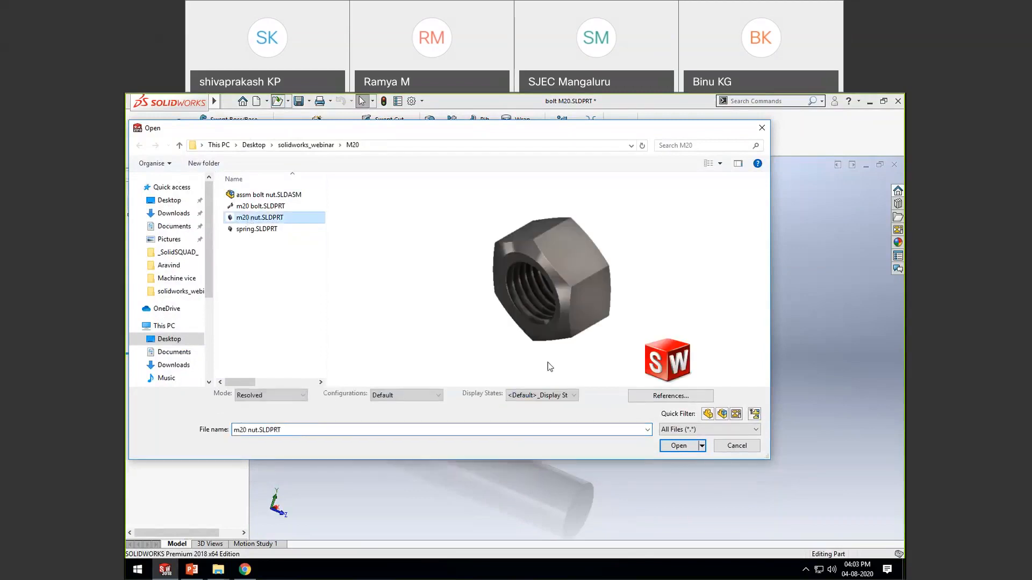
{"action": "left_click", "coordinate": [679, 447]}
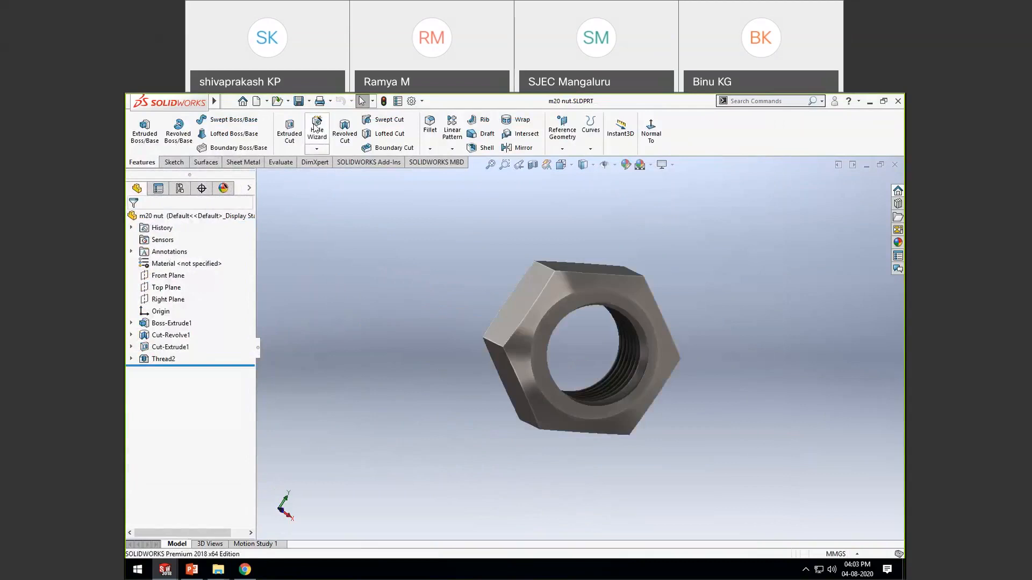
Step: Start a new thread on the nut, choose the Metric Tap type, inspect the internal thread, and cancel the feature
{"action": "left_click", "coordinate": [318, 151]}
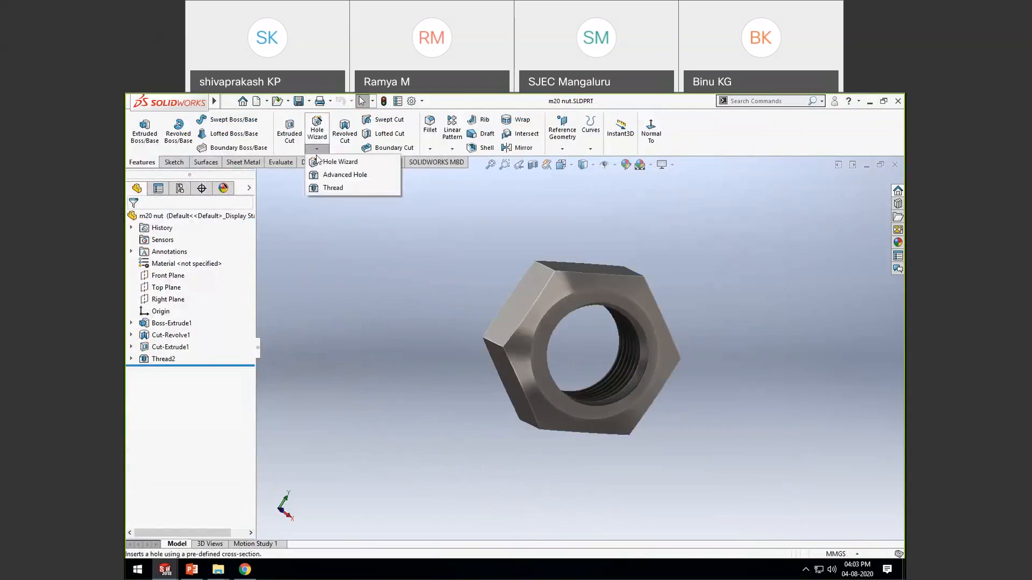
{"action": "left_click", "coordinate": [333, 188]}
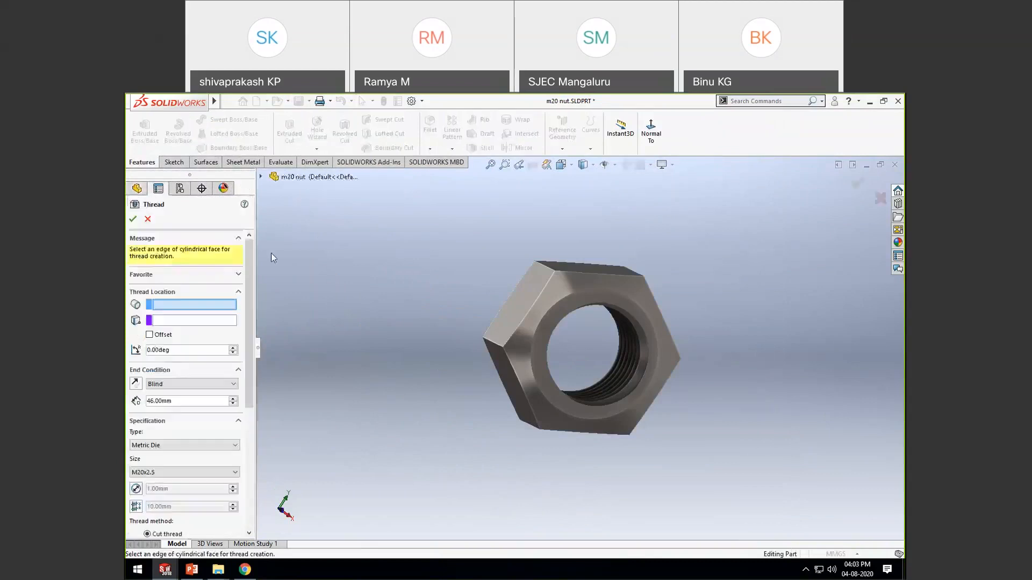
{"action": "left_click", "coordinate": [163, 446]}
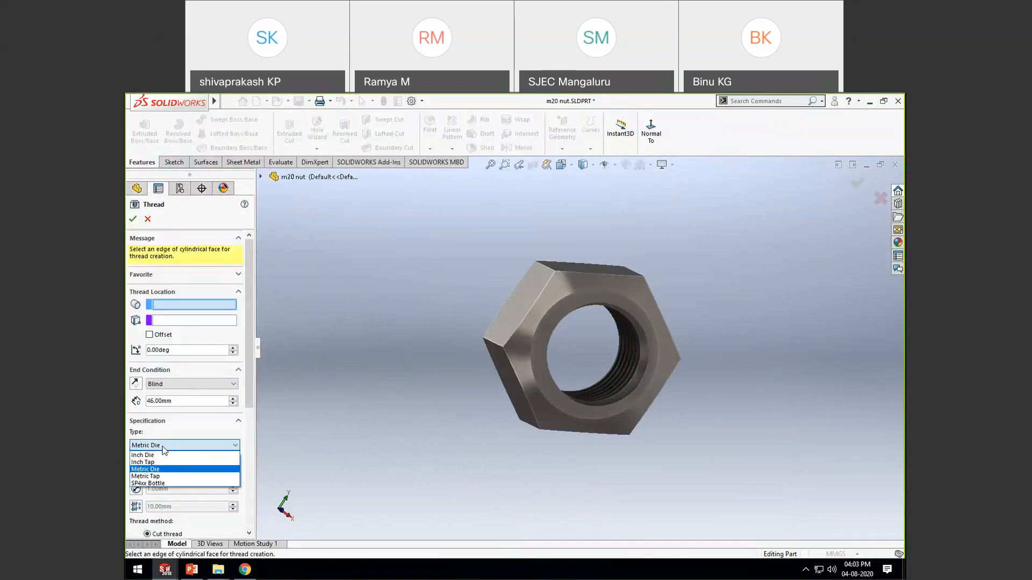
{"action": "left_click", "coordinate": [166, 477]}
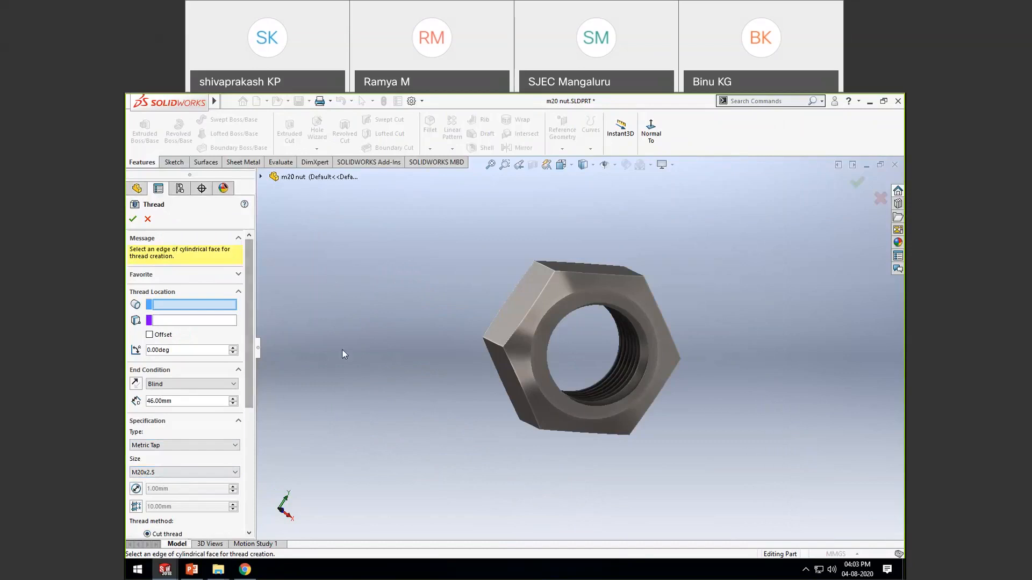
{"action": "scroll", "coordinate": [661, 342], "scroll_direction": "down", "scroll_amount": 3}
{"action": "middle_click_drag", "start_coordinate": [661, 342], "coordinate": [613, 299]}
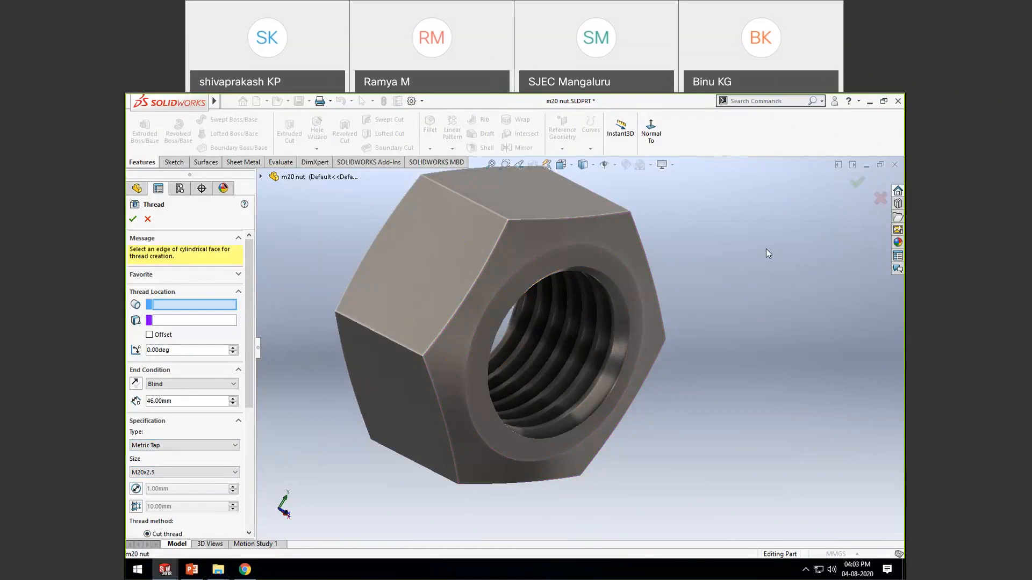
{"action": "middle_click_drag", "start_coordinate": [766, 249], "coordinate": [702, 314]}
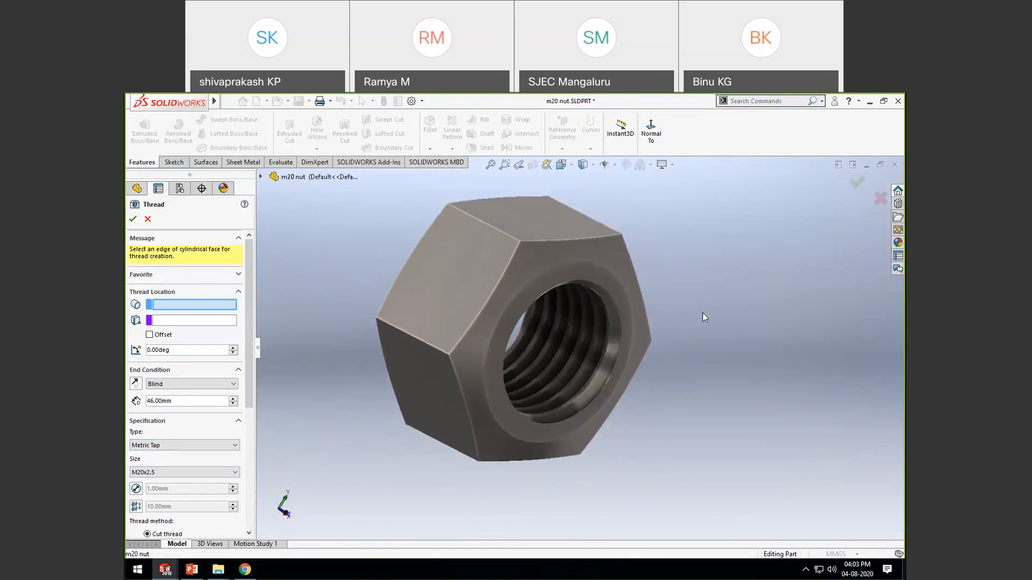
{"action": "left_click", "coordinate": [856, 184]}
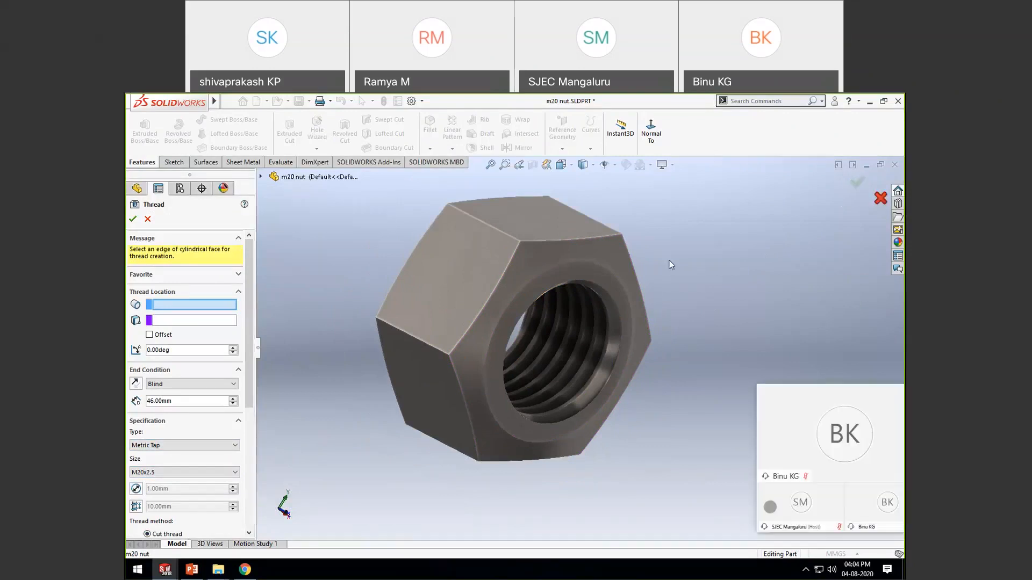
{"action": "left_click", "coordinate": [880, 198]}
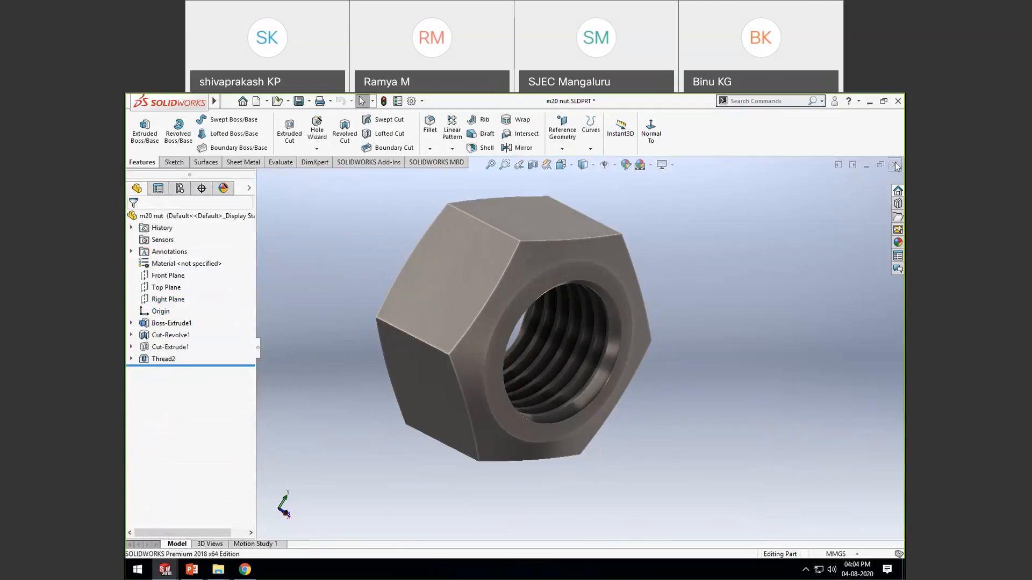
Step: Close the m20 nut and bolt M20 parts
{"action": "left_click", "coordinate": [895, 165]}
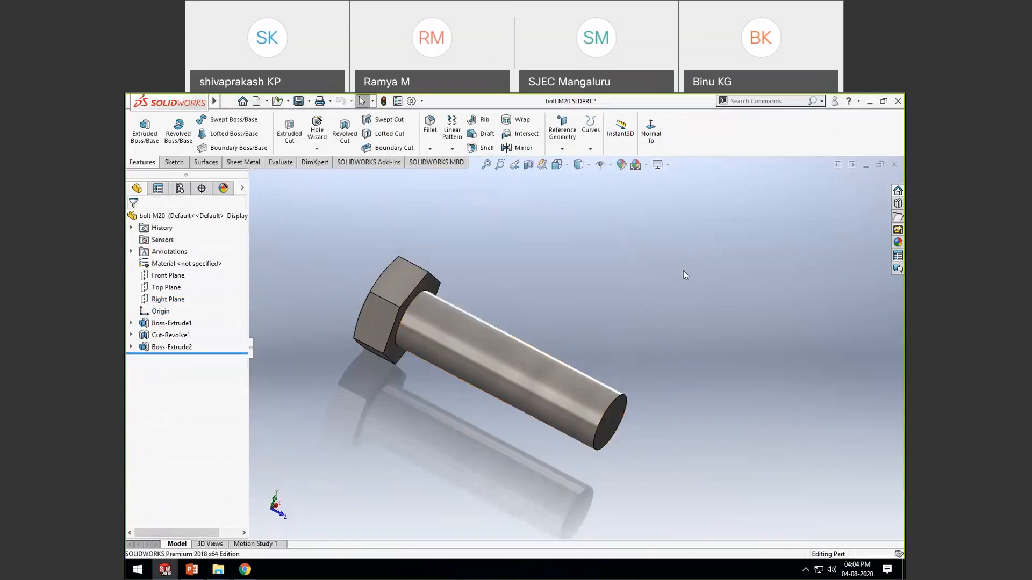
{"action": "left_click", "coordinate": [896, 165]}
{"action": "left_click", "coordinate": [486, 337]}
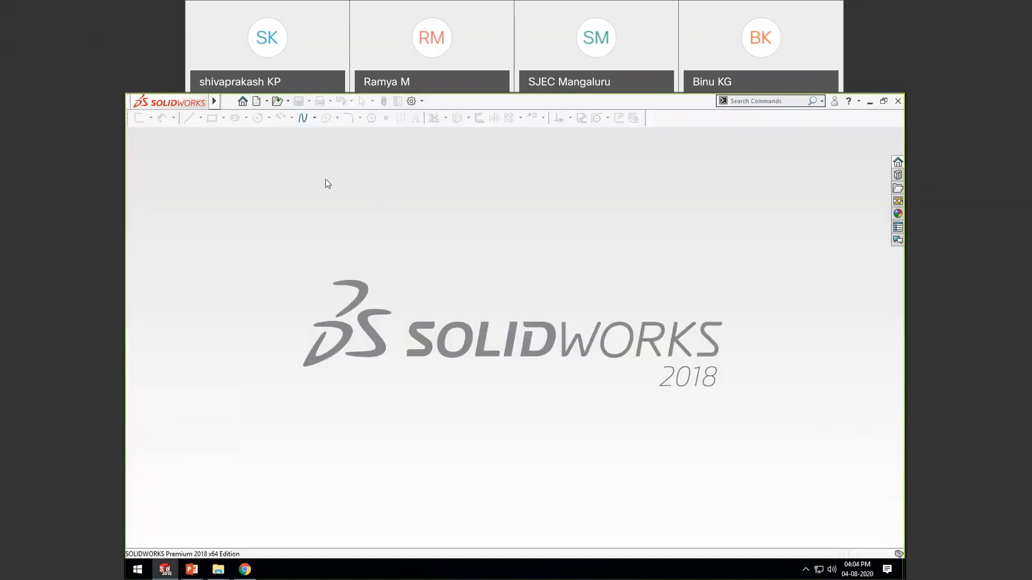
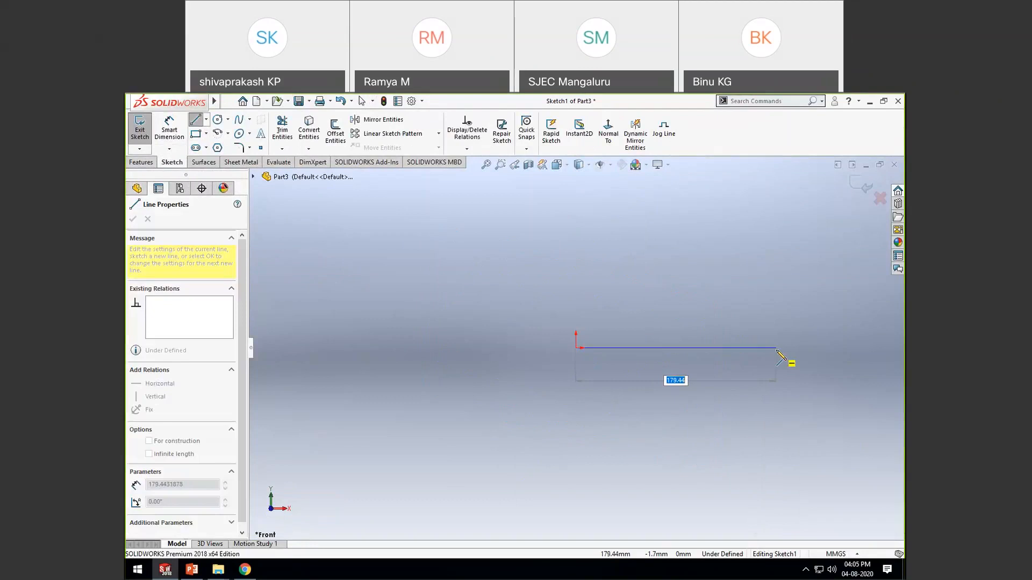
Step: Set the length of the horizontal line from the origin to 60 mm and finish the line
{"action": "type", "text": "60"}
{"action": "key", "text": "Return"}
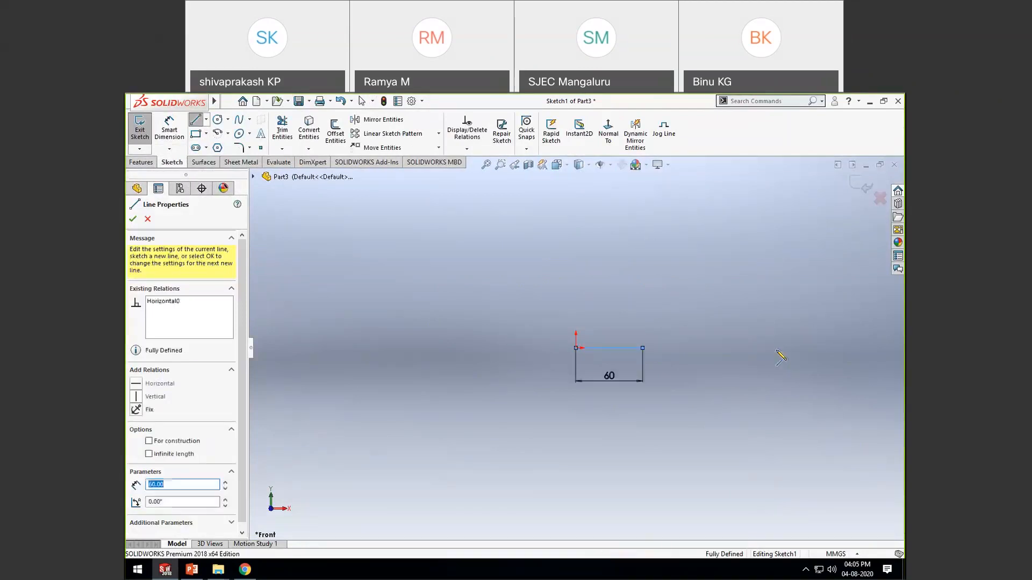
{"action": "key", "text": "Escape"}
Step: Delete the 60 mm dimension from the horizontal line and exit the sketch
{"action": "scroll", "coordinate": [676, 366], "scroll_direction": "down", "scroll_amount": 5}
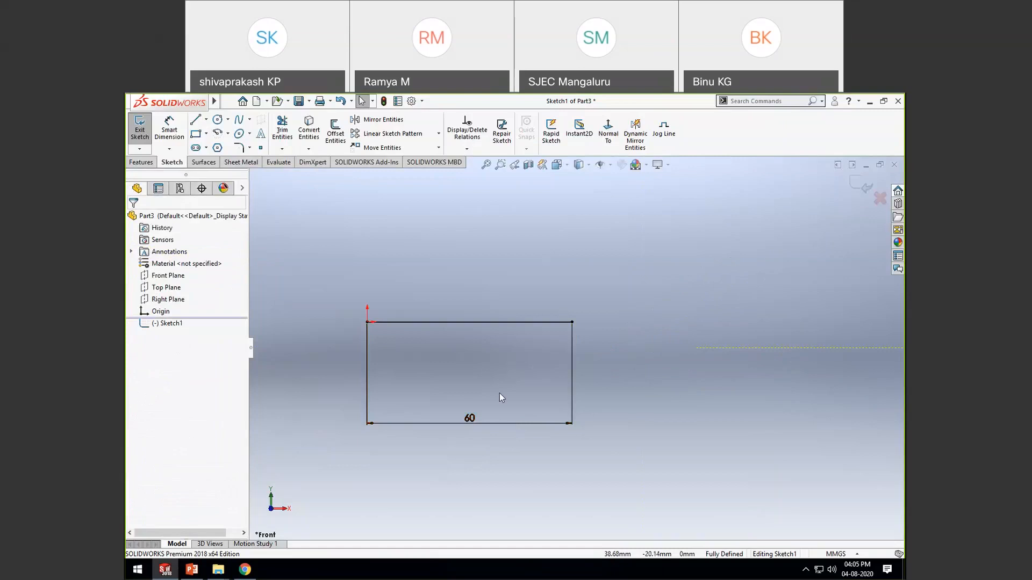
{"action": "key", "text": "z"}
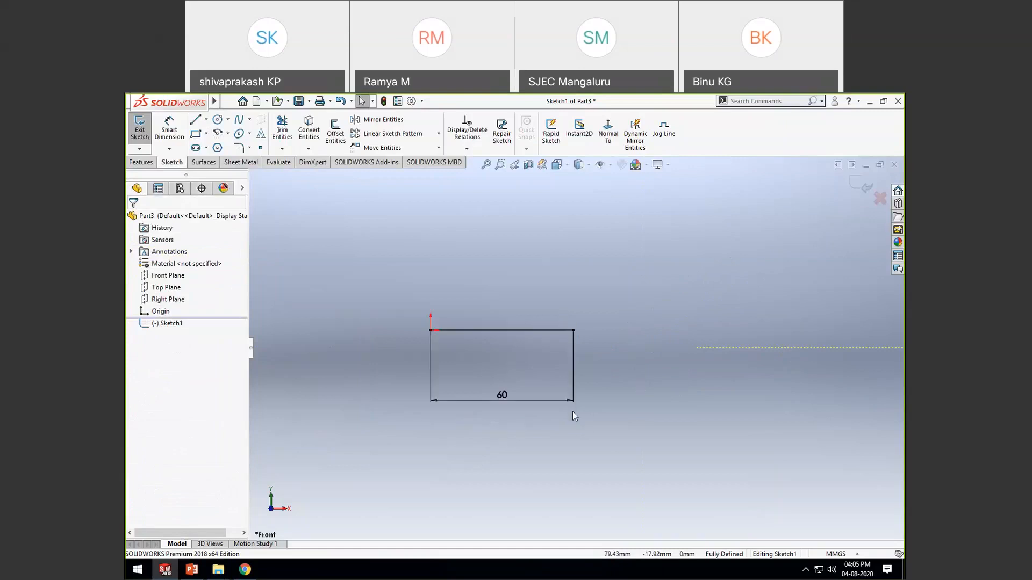
{"action": "left_click", "coordinate": [504, 401]}
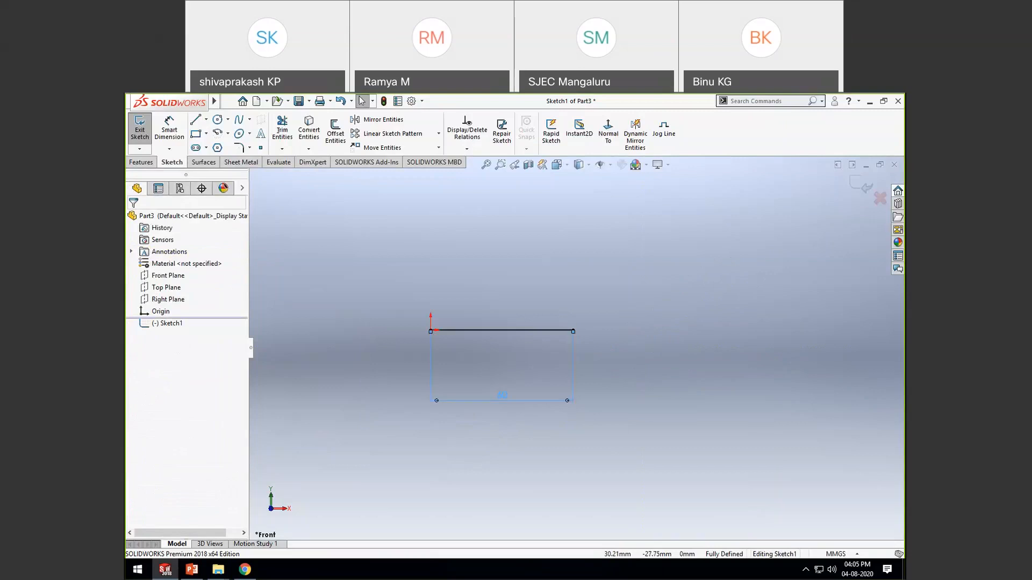
{"action": "key", "text": "Delete"}
{"action": "scroll", "coordinate": [526, 285], "scroll_direction": "down", "scroll_amount": 2}
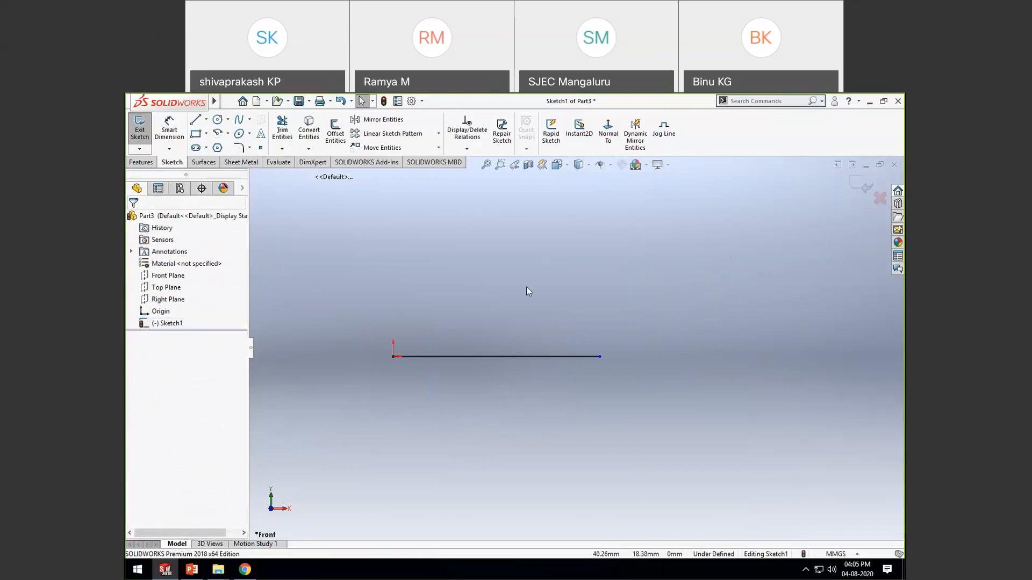
{"action": "scroll", "coordinate": [512, 395], "scroll_direction": "up", "scroll_amount": 1}
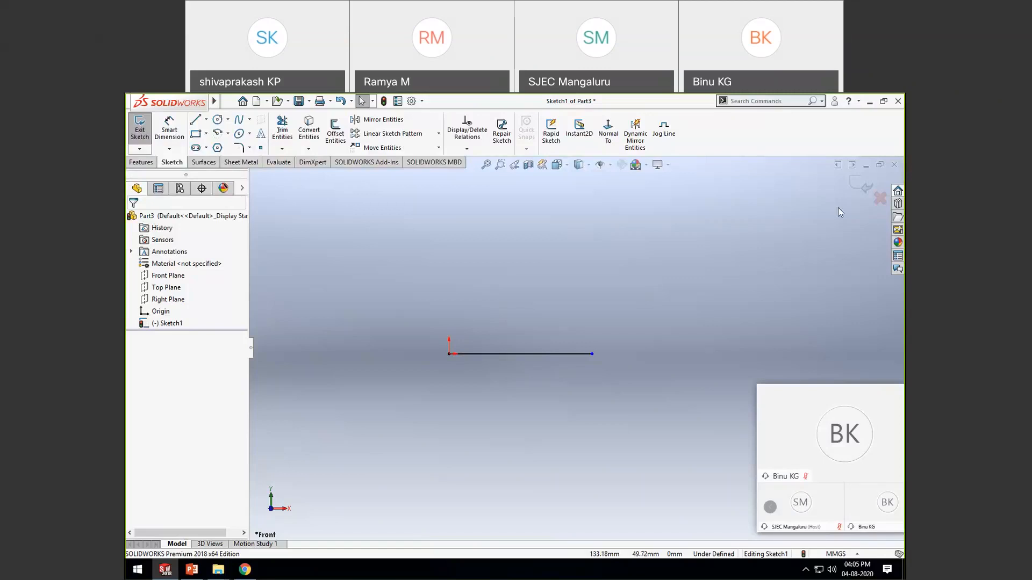
{"action": "left_click", "coordinate": [864, 186]}
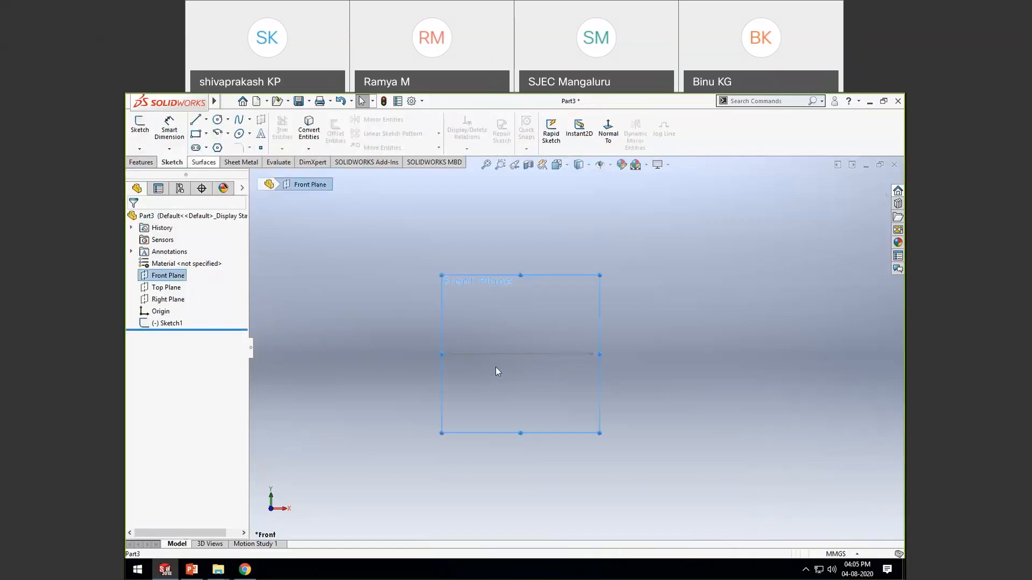
Step: Start a second sketch on the Front Plane and draw a 12.50 mm vertical construction line downward from the origin
{"action": "left_click", "coordinate": [139, 128]}
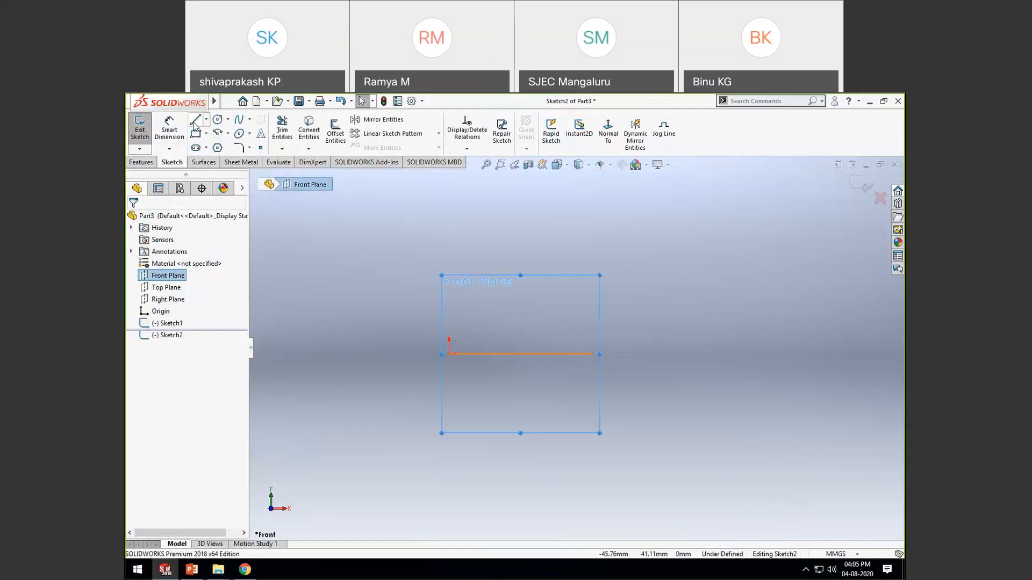
{"action": "left_click", "coordinate": [195, 122]}
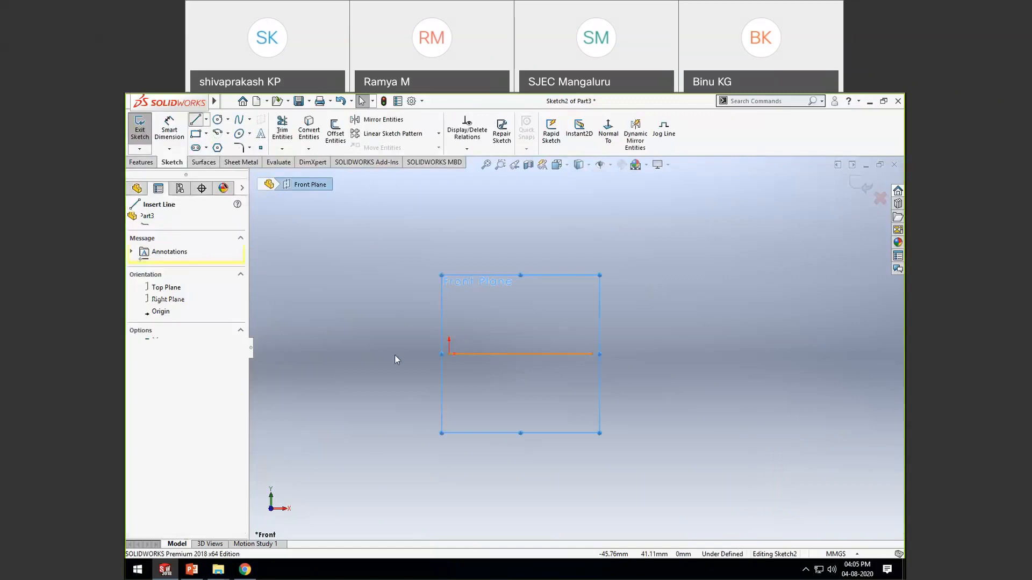
{"action": "left_click", "coordinate": [449, 354]}
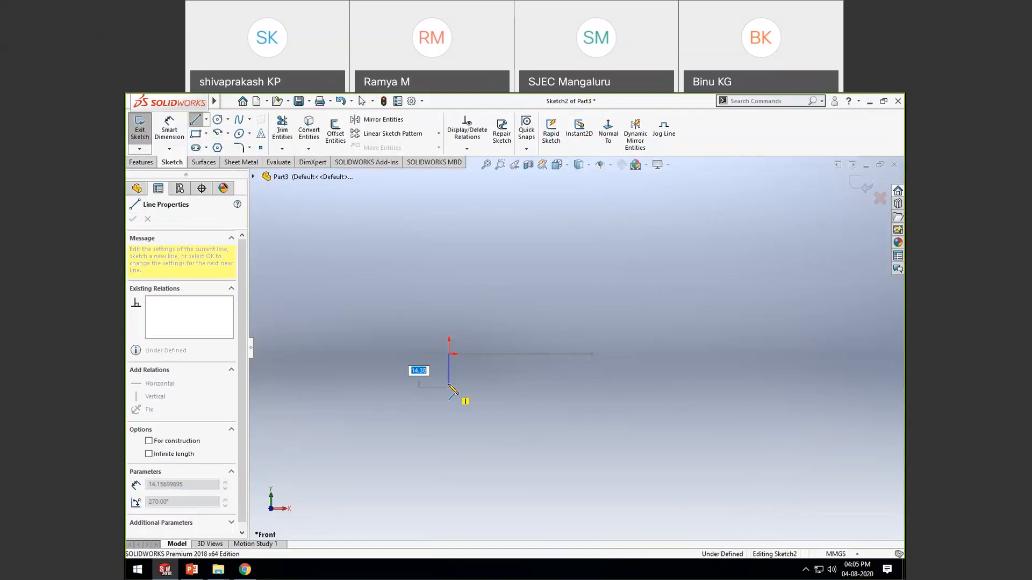
{"action": "left_click", "coordinate": [450, 384]}
{"action": "key", "text": "Escape"}
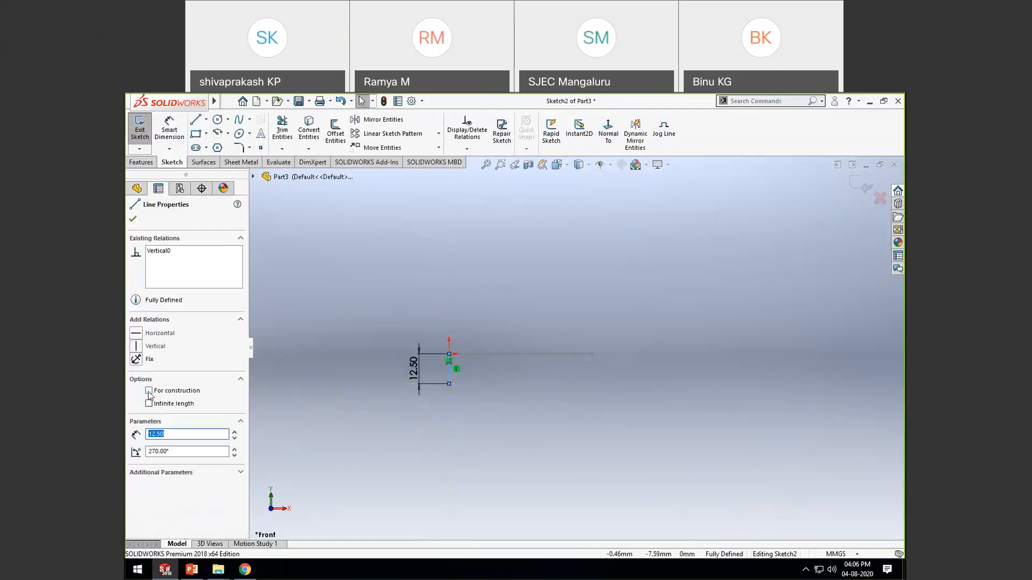
Step: Draw a 4 mm diameter circle centred on the lower end of the construction line and exit the sketch
{"action": "scroll", "coordinate": [477, 404], "scroll_direction": "down", "scroll_amount": 3}
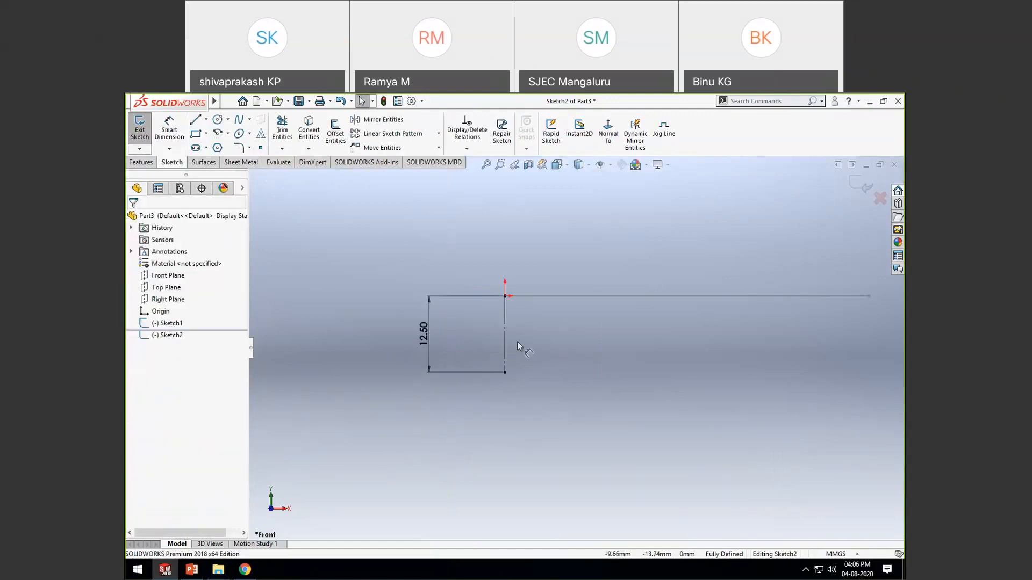
{"action": "scroll", "coordinate": [517, 340], "scroll_direction": "down", "scroll_amount": 2}
{"action": "scroll", "coordinate": [546, 344], "scroll_direction": "up", "scroll_amount": 2}
{"action": "scroll", "coordinate": [575, 346], "scroll_direction": "up", "scroll_amount": 2}
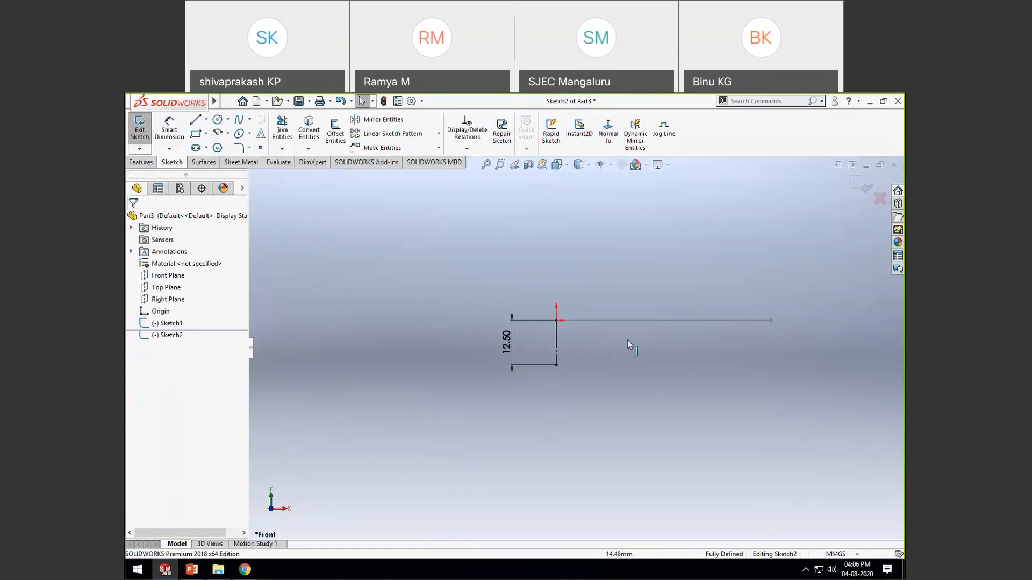
{"action": "scroll", "coordinate": [627, 339], "scroll_direction": "down", "scroll_amount": 1}
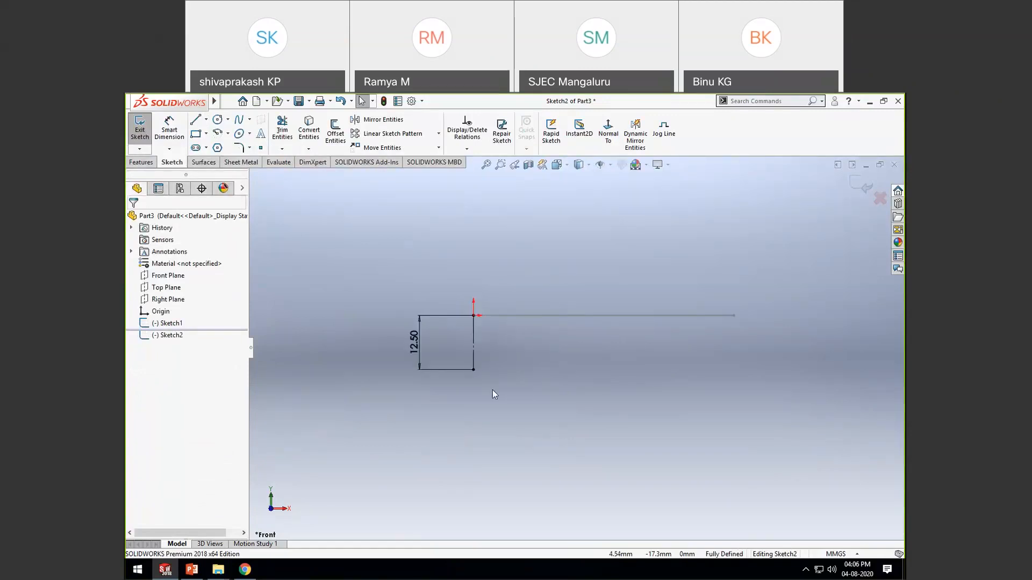
{"action": "scroll", "coordinate": [456, 307], "scroll_direction": "down", "scroll_amount": 2}
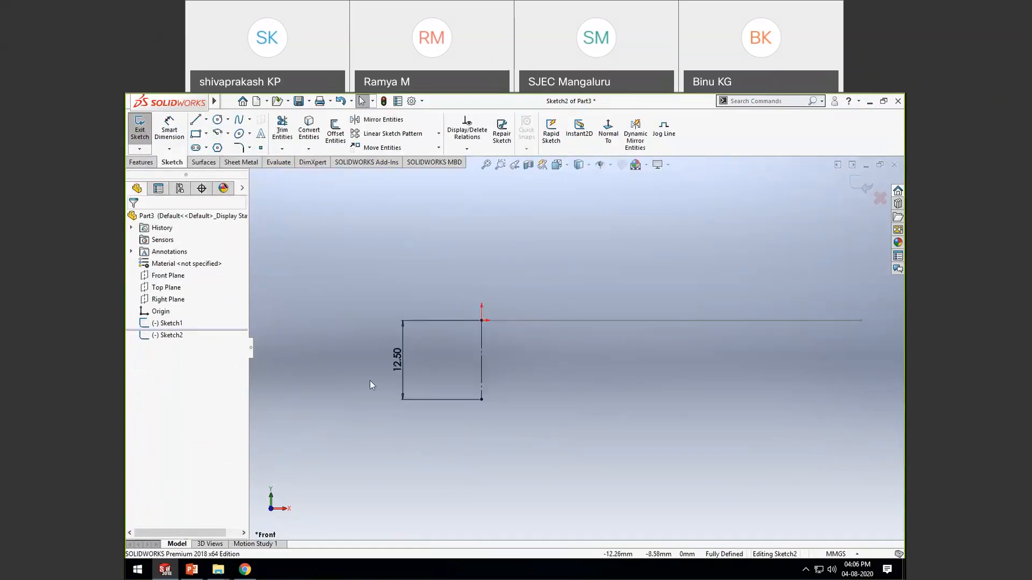
{"action": "scroll", "coordinate": [369, 380], "scroll_direction": "up", "scroll_amount": 1}
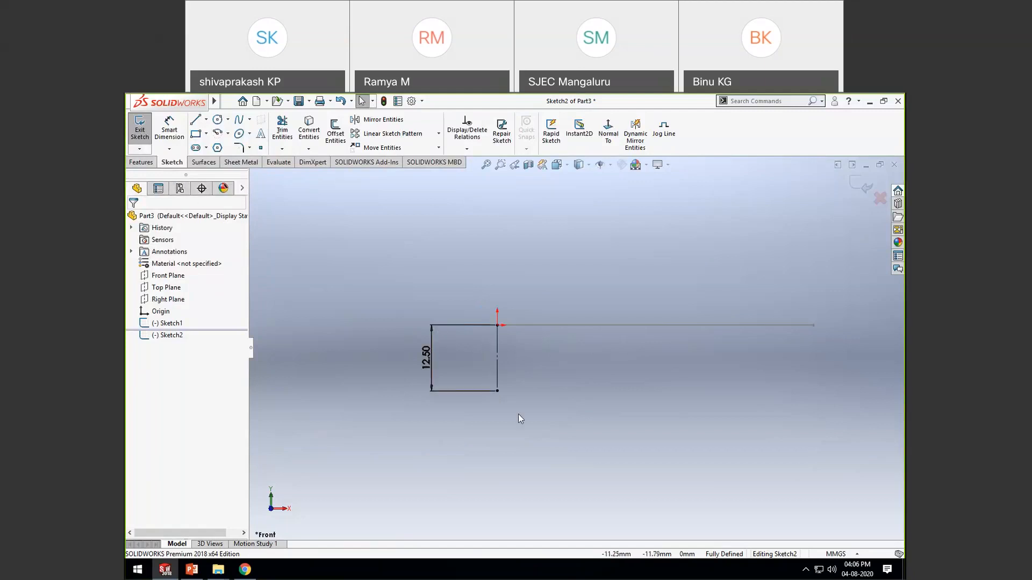
{"action": "left_click", "coordinate": [217, 119]}
{"action": "left_click", "coordinate": [498, 391]}
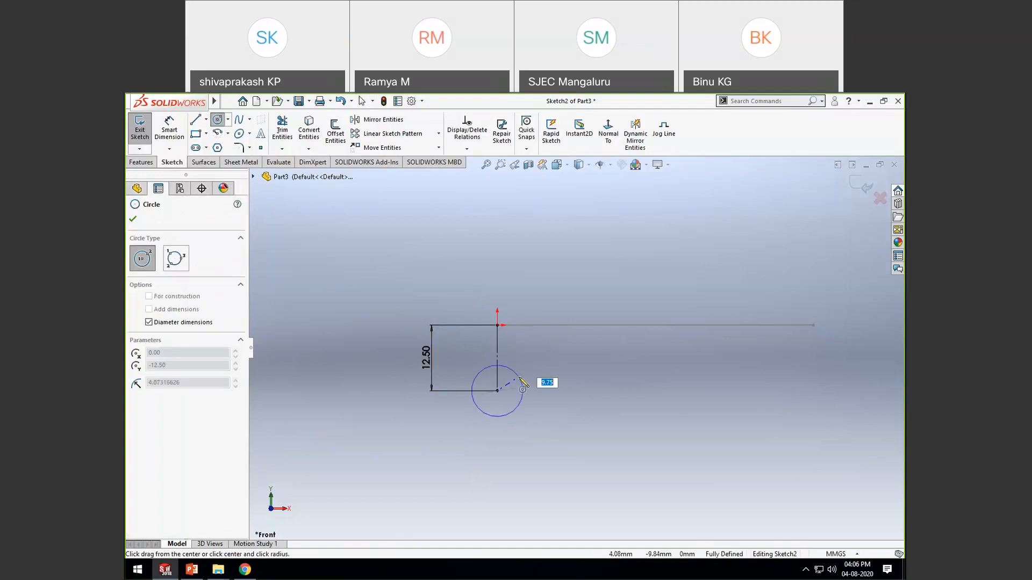
{"action": "type", "text": "4"}
{"action": "key", "text": "Return"}
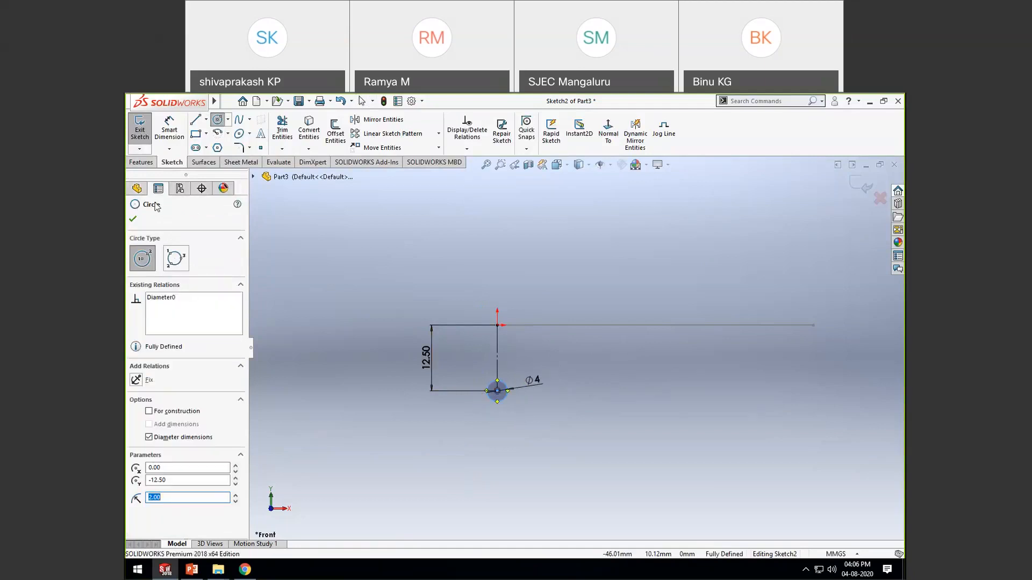
{"action": "left_click", "coordinate": [134, 220]}
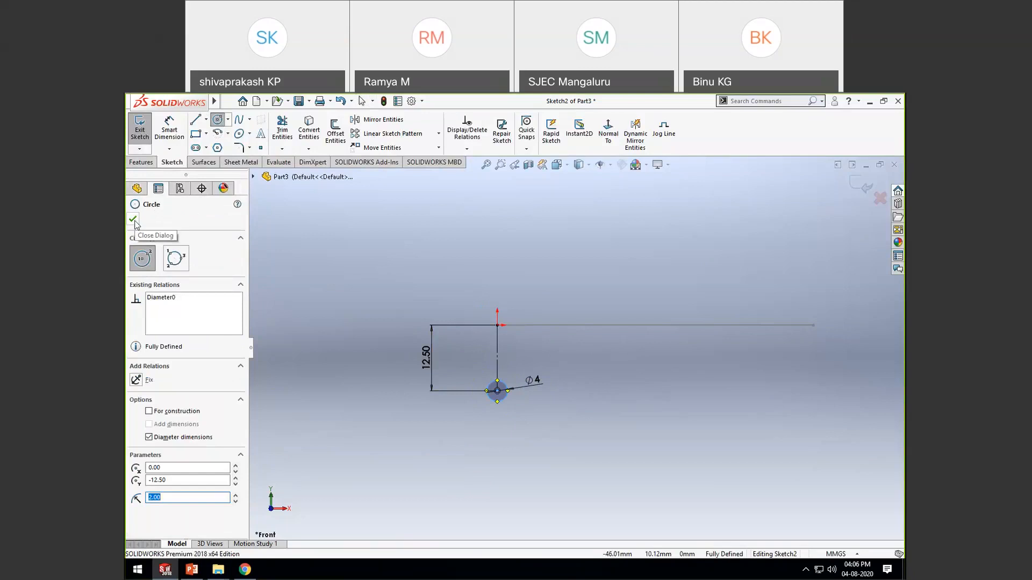
{"action": "left_click", "coordinate": [879, 199]}
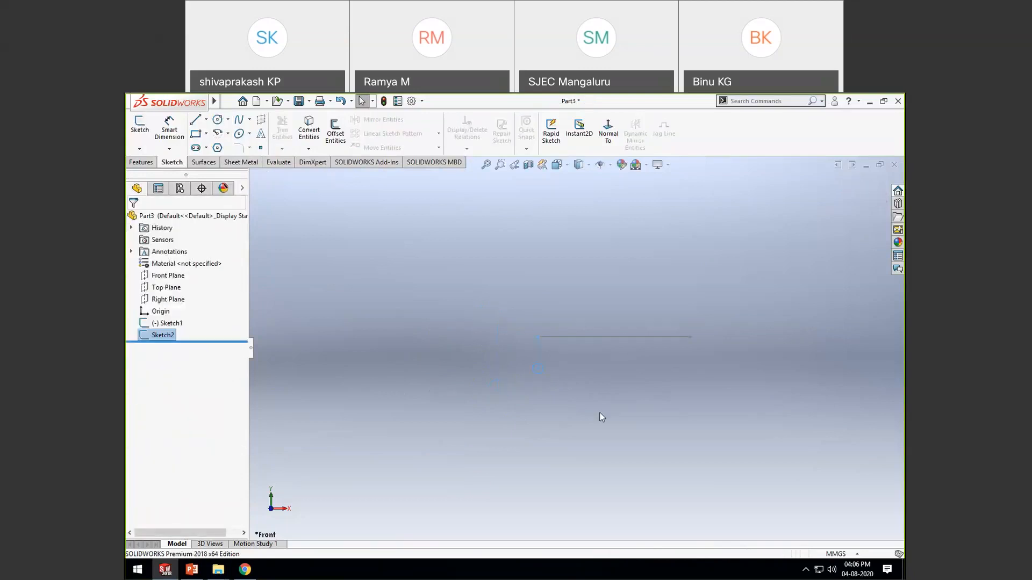
Step: Start a Swept Boss/Base with the 4 mm circle sketch as the profile and the horizontal line sketch as the path
{"action": "scroll", "coordinate": [600, 413], "scroll_direction": "down", "scroll_amount": 2}
{"action": "left_click", "coordinate": [416, 401]}
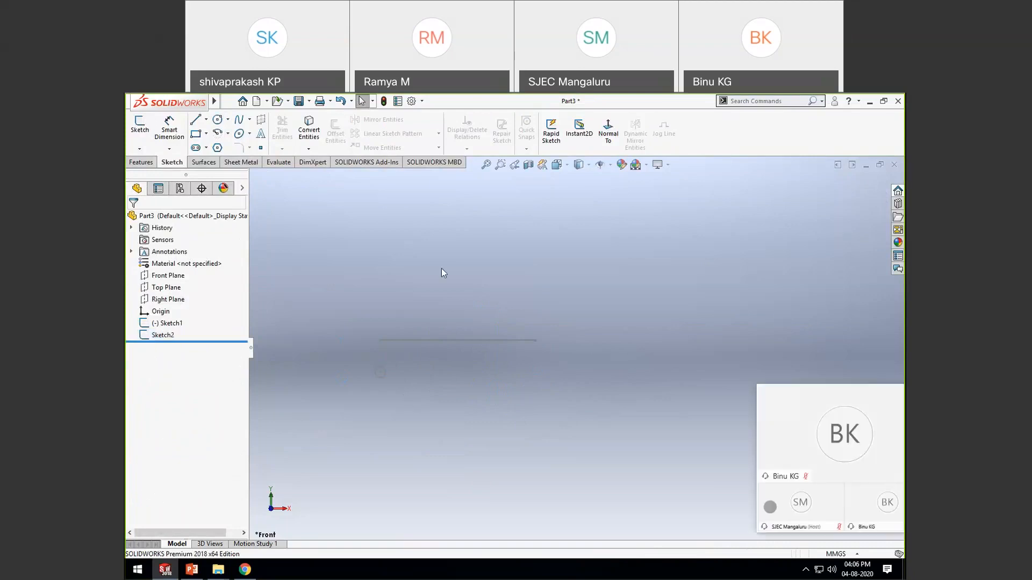
{"action": "left_click", "coordinate": [140, 161]}
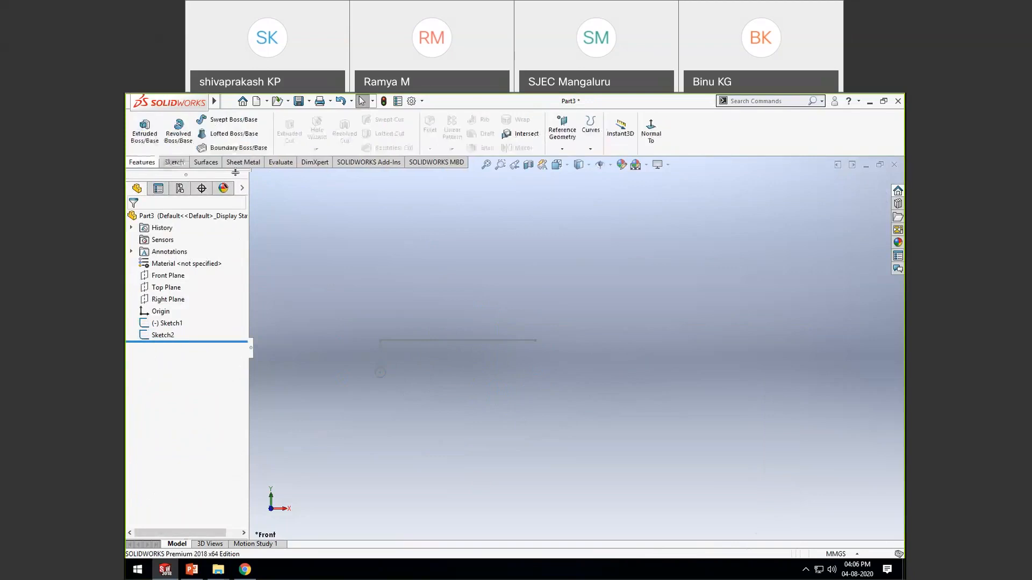
{"action": "left_click", "coordinate": [228, 123]}
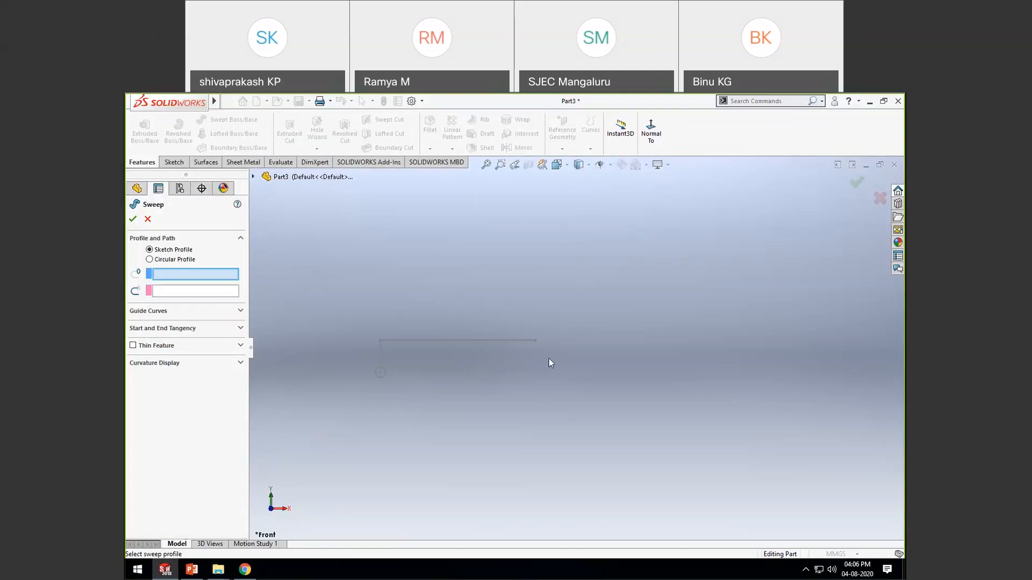
{"action": "left_click", "coordinate": [379, 381]}
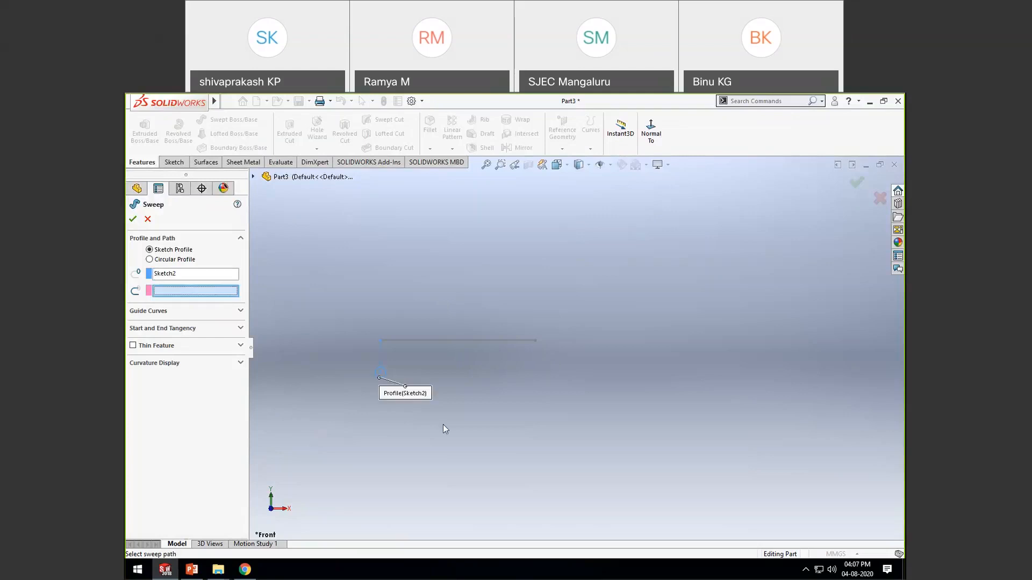
{"action": "left_click", "coordinate": [395, 337]}
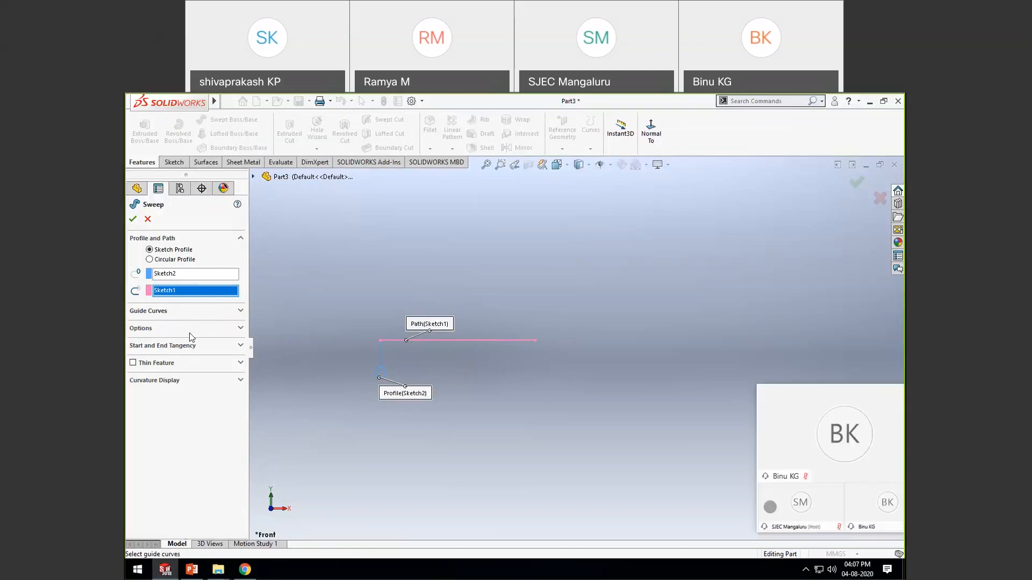
Step: Give the sweep a specified profile twist of 7 revolutions along the path and create the spring
{"action": "left_click", "coordinate": [190, 312]}
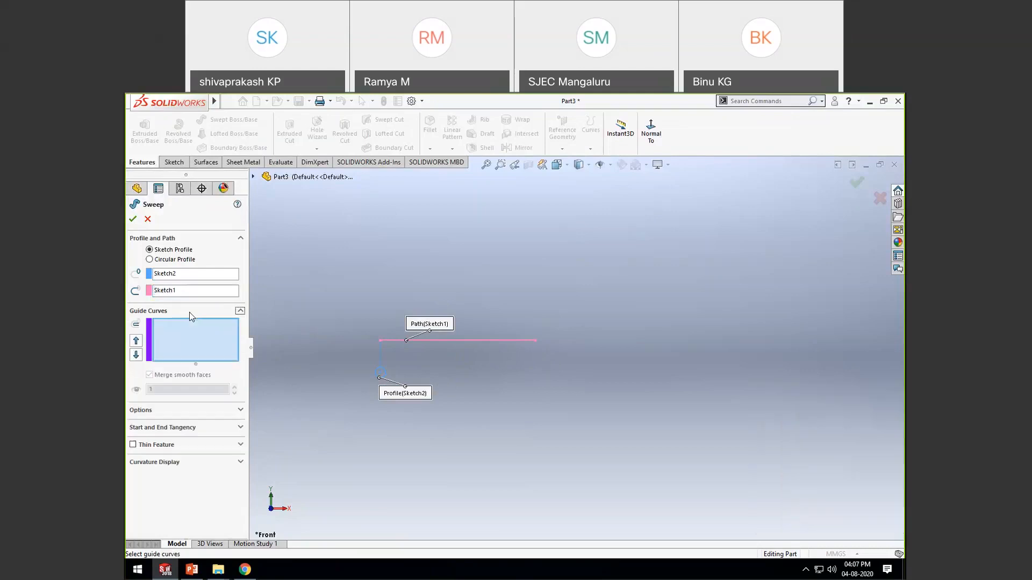
{"action": "left_click", "coordinate": [173, 410]}
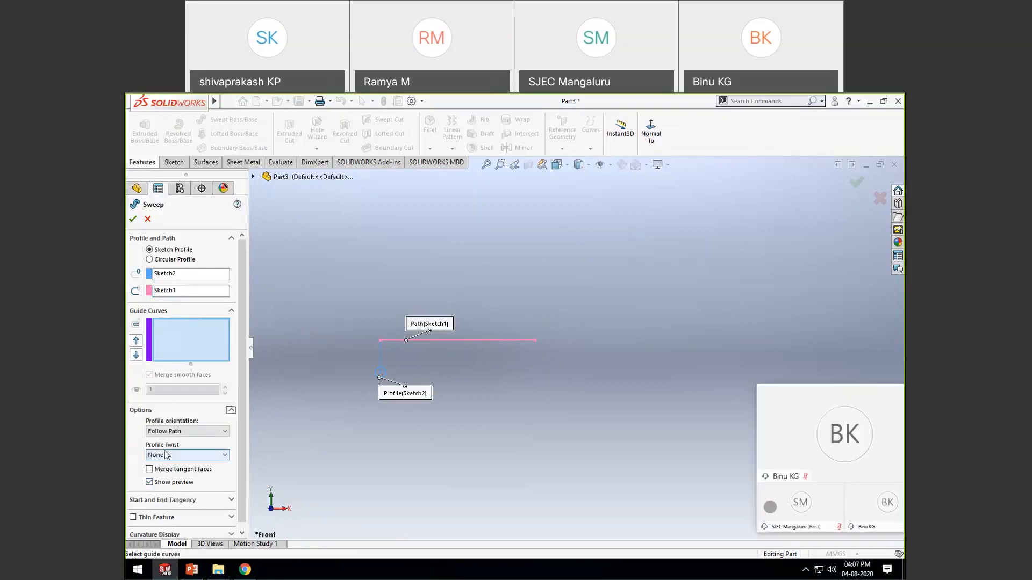
{"action": "left_click", "coordinate": [166, 456]}
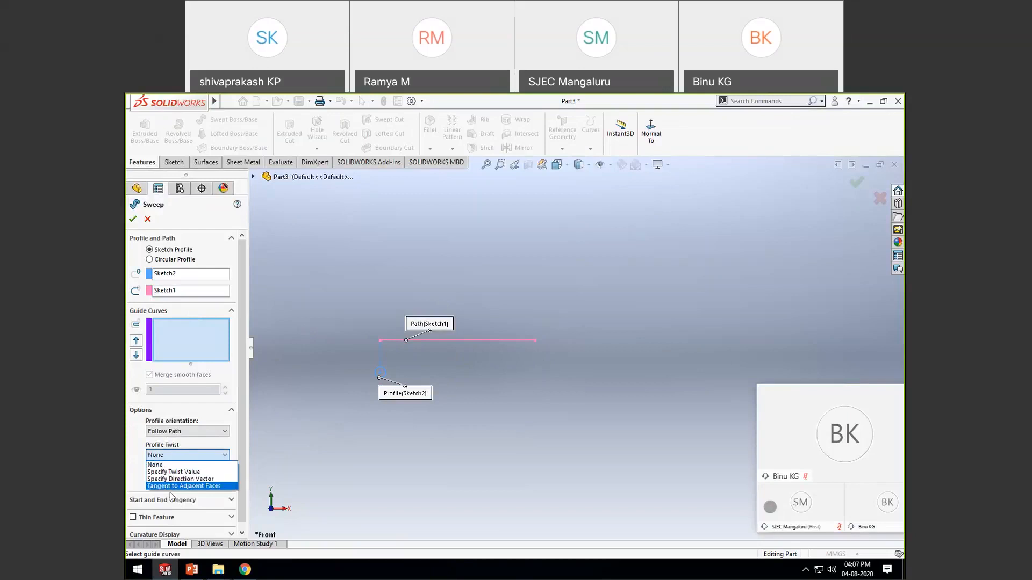
{"action": "left_click", "coordinate": [174, 472]}
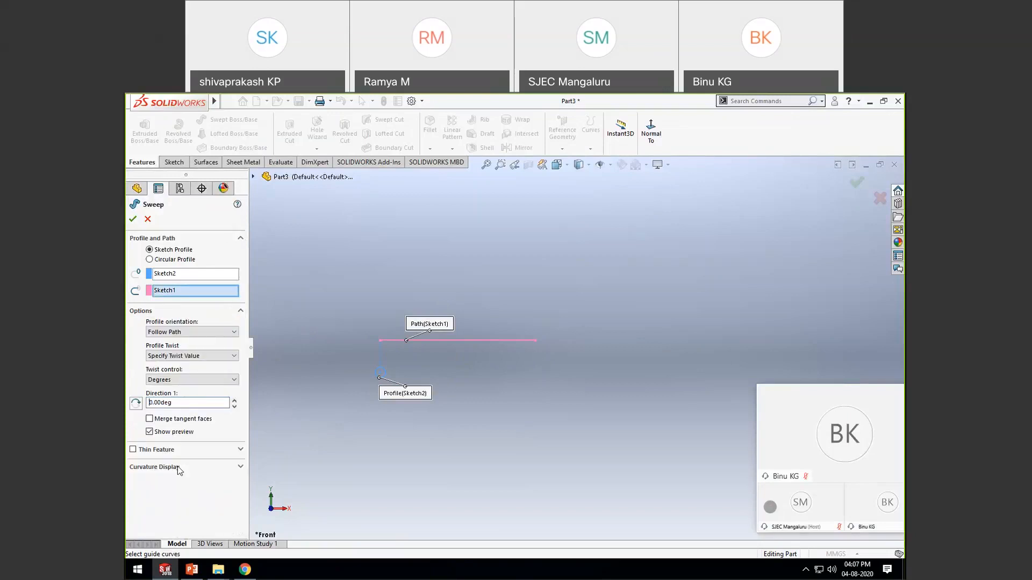
{"action": "left_click", "coordinate": [176, 380]}
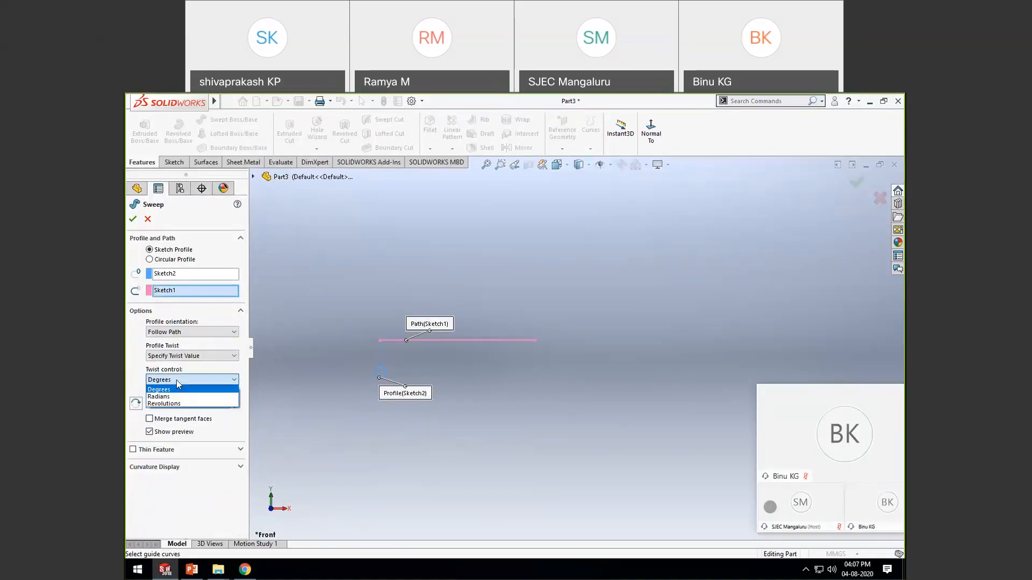
{"action": "left_click", "coordinate": [176, 404]}
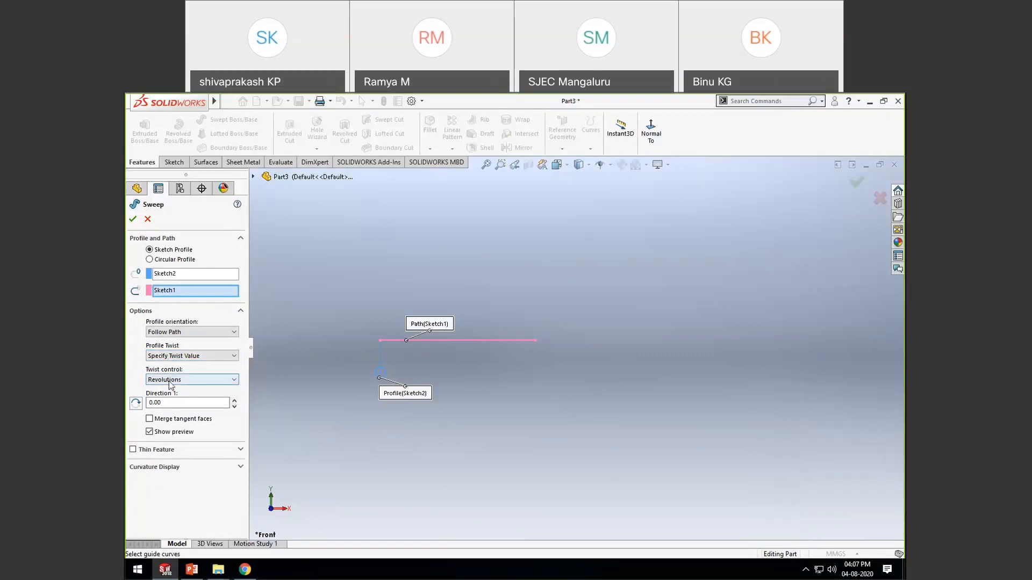
{"action": "left_click", "coordinate": [162, 403]}
{"action": "type", "text": "7"}
{"action": "key", "text": "Return"}
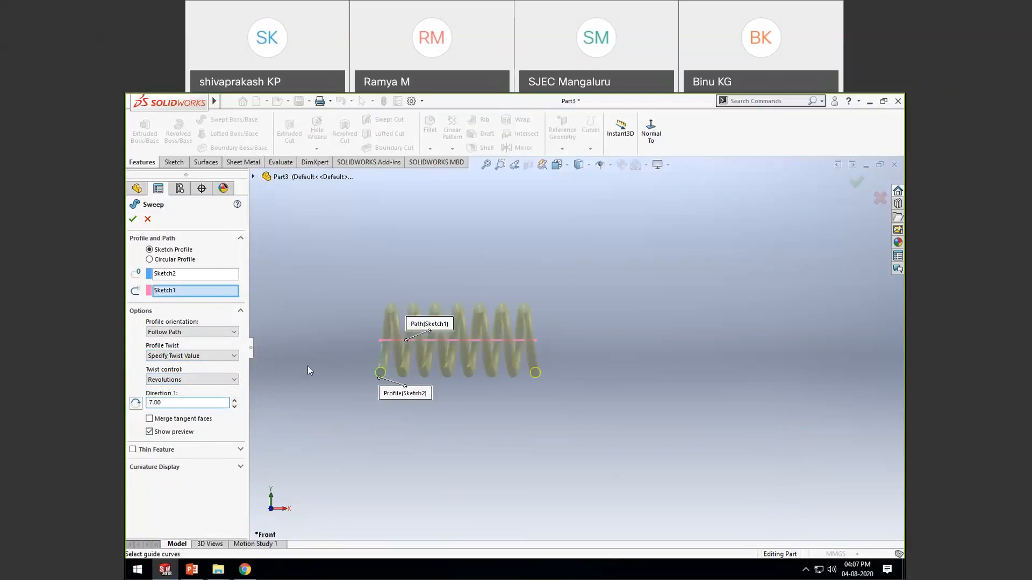
{"action": "middle_click_drag", "start_coordinate": [472, 438], "coordinate": [501, 457]}
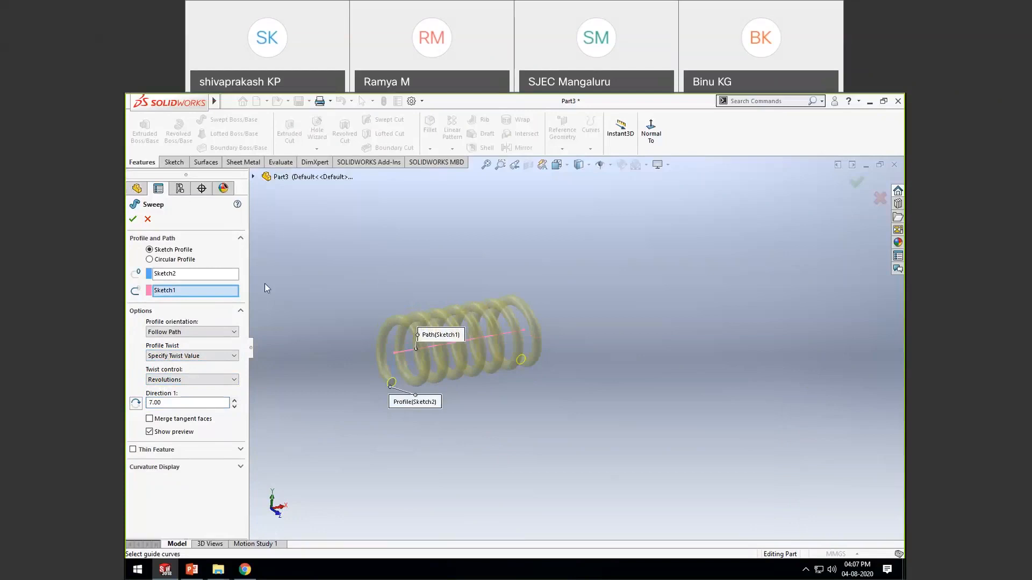
{"action": "key", "text": "Return"}
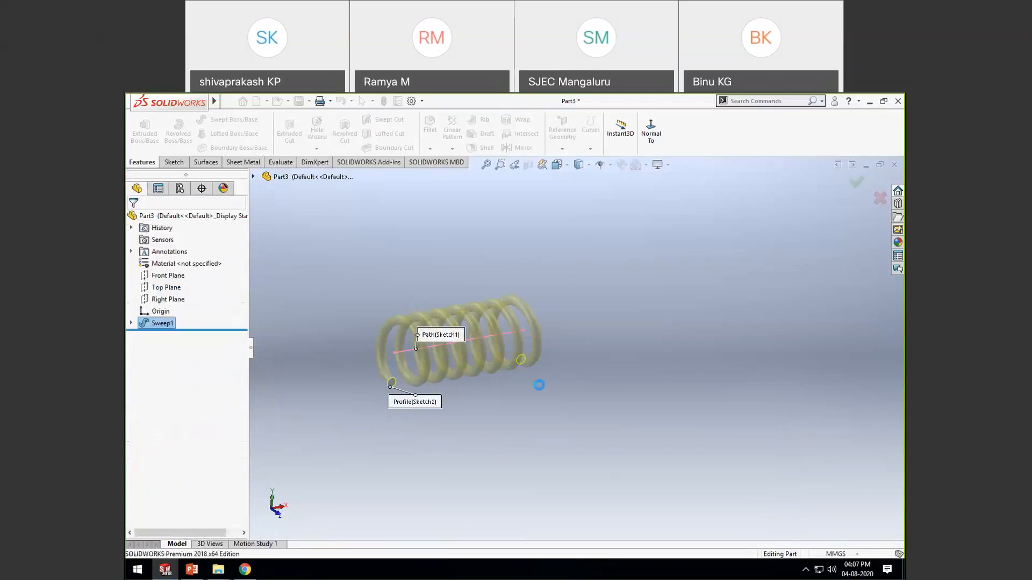
Step: Change the display style to shaded without edges and inspect the spring from several angles
{"action": "middle_click_drag", "start_coordinate": [558, 392], "coordinate": [540, 313]}
{"action": "scroll", "coordinate": [530, 351], "scroll_direction": "down", "scroll_amount": 3}
{"action": "scroll", "coordinate": [608, 308], "scroll_direction": "up", "scroll_amount": 2}
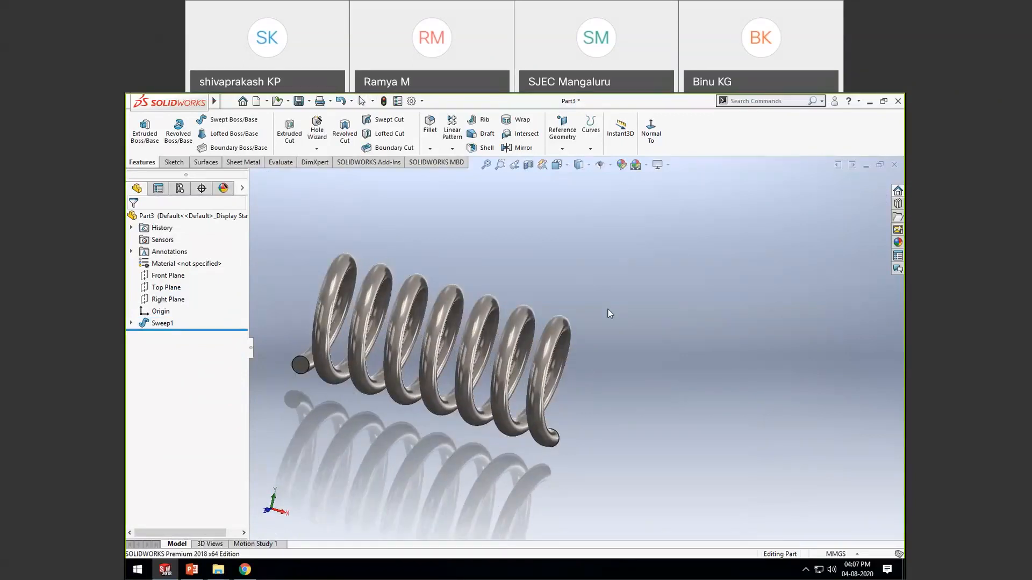
{"action": "middle_click_drag", "start_coordinate": [608, 308], "coordinate": [545, 247]}
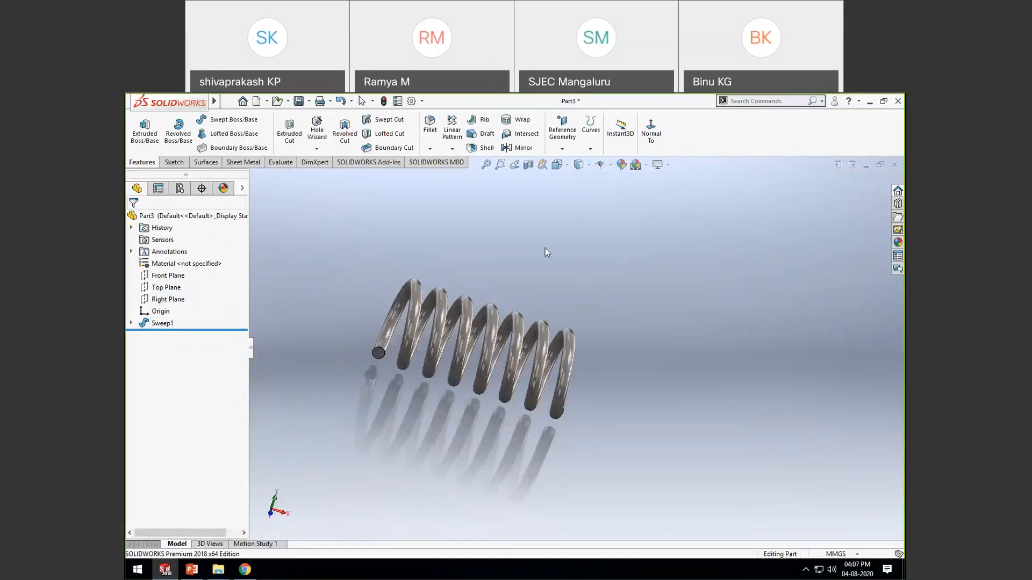
{"action": "left_click", "coordinate": [579, 165]}
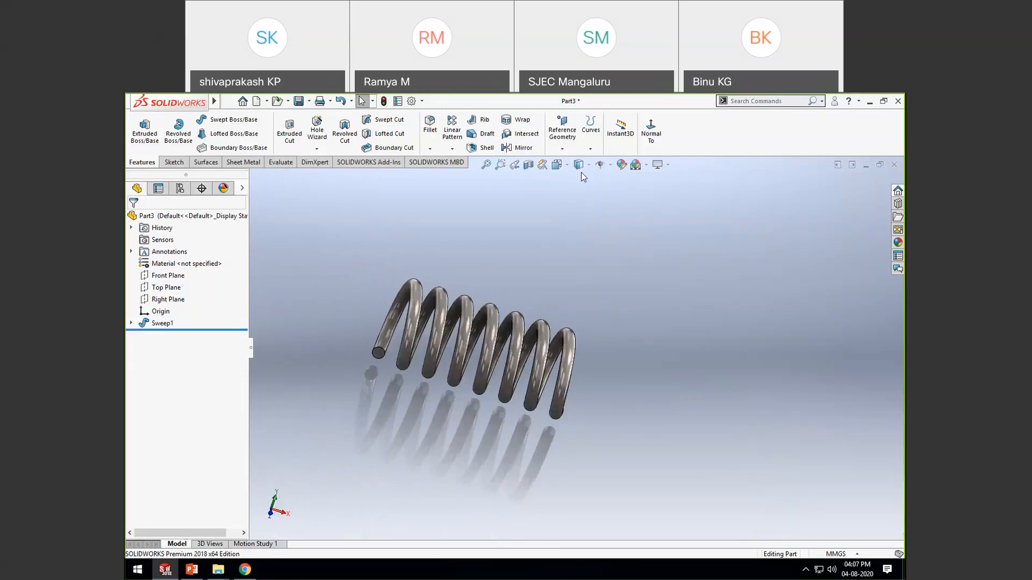
{"action": "left_click", "coordinate": [580, 195]}
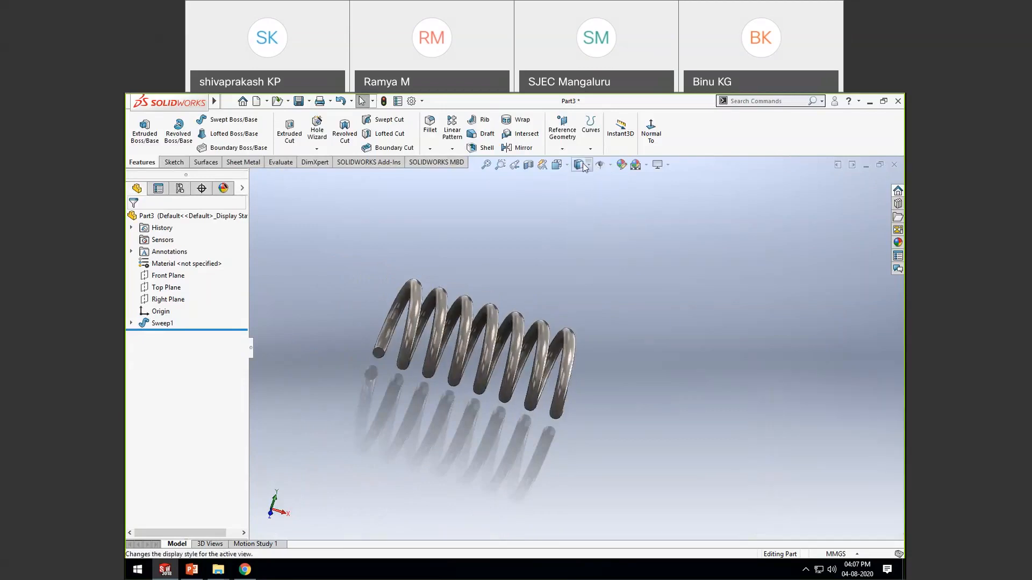
{"action": "mouse_move", "coordinate": [553, 295]}
{"action": "middle_mouse_down"}
{"action": "mouse_move", "coordinate": [544, 297]}
{"action": "mouse_move", "coordinate": [565, 288]}
{"action": "middle_mouse_up"}
{"action": "middle_click_drag", "start_coordinate": [579, 331], "coordinate": [420, 420]}
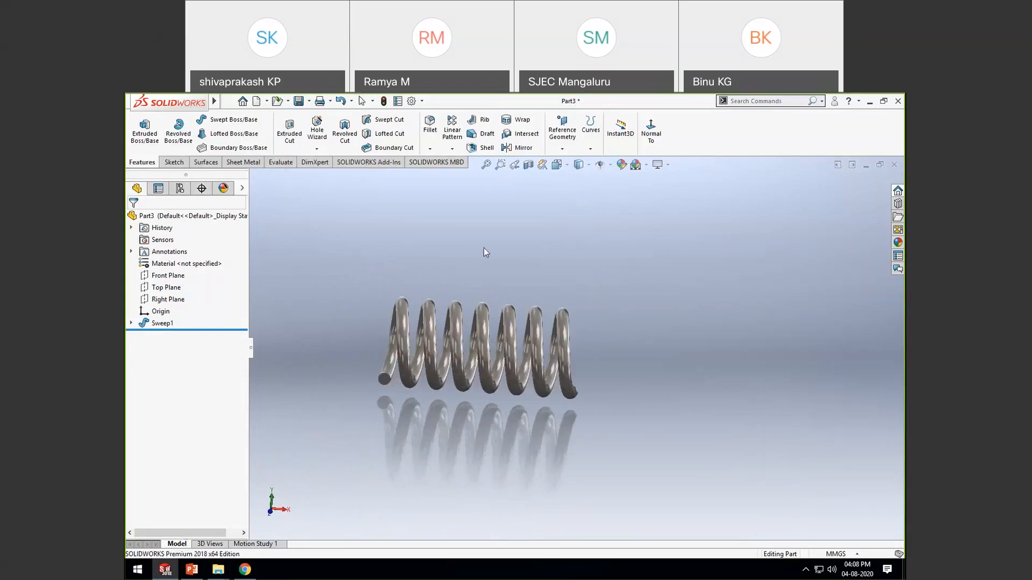
{"action": "middle_click_drag", "start_coordinate": [471, 452], "coordinate": [462, 370]}
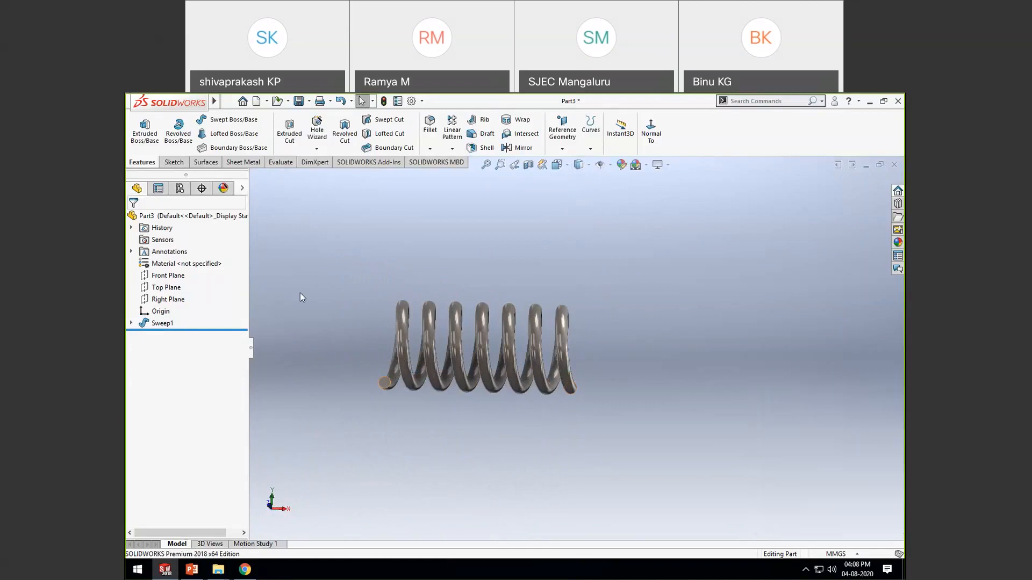
Step: Start a sketch on the Front Plane and draw a corner rectangle over the spring, from directly above the origin to below its far end
{"action": "left_click", "coordinate": [168, 277]}
{"action": "mouse_move", "coordinate": [493, 454]}
{"action": "middle_mouse_down"}
{"action": "mouse_move", "coordinate": [475, 472]}
{"action": "mouse_move", "coordinate": [485, 465]}
{"action": "middle_mouse_up"}
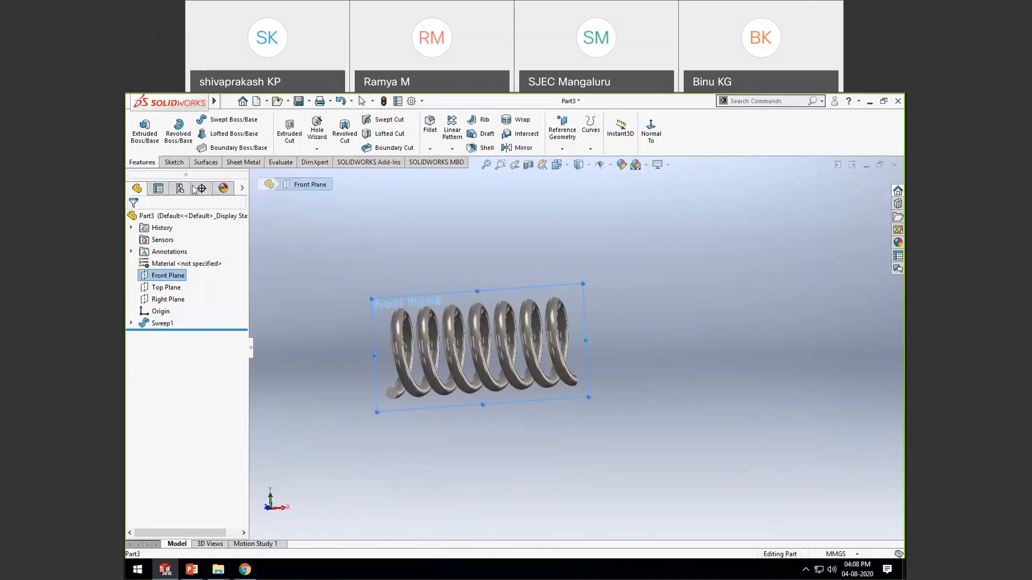
{"action": "left_click", "coordinate": [174, 161]}
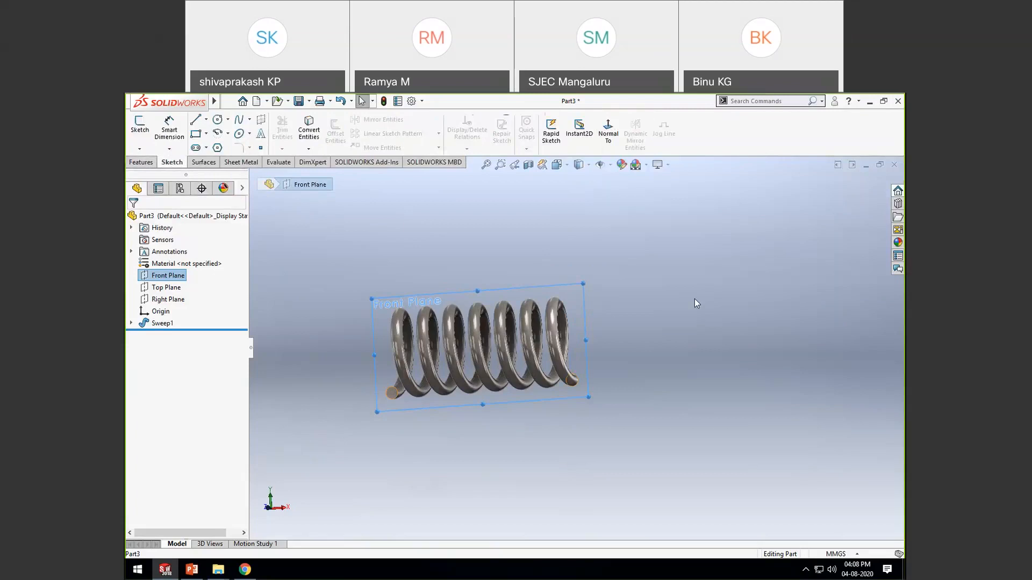
{"action": "left_click", "coordinate": [608, 134]}
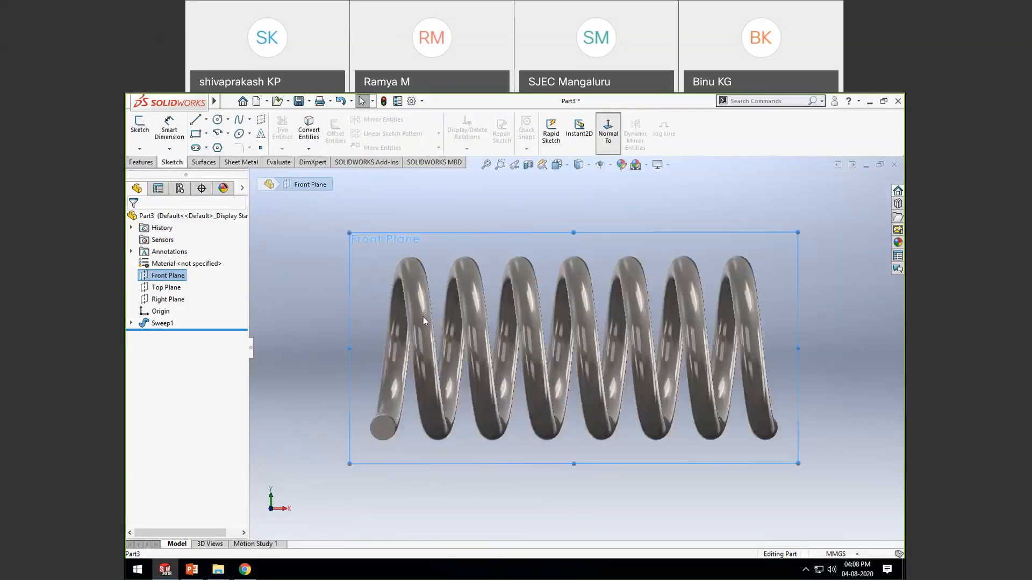
{"action": "scroll", "coordinate": [395, 329], "scroll_direction": "up", "scroll_amount": 6}
{"action": "scroll", "coordinate": [772, 329], "scroll_direction": "down", "scroll_amount": 2}
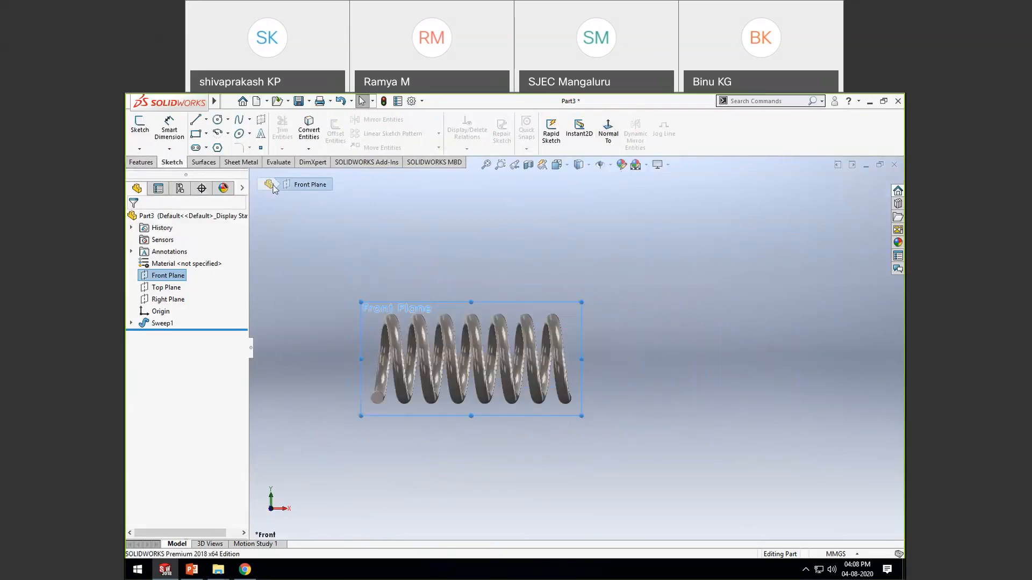
{"action": "left_click", "coordinate": [196, 134]}
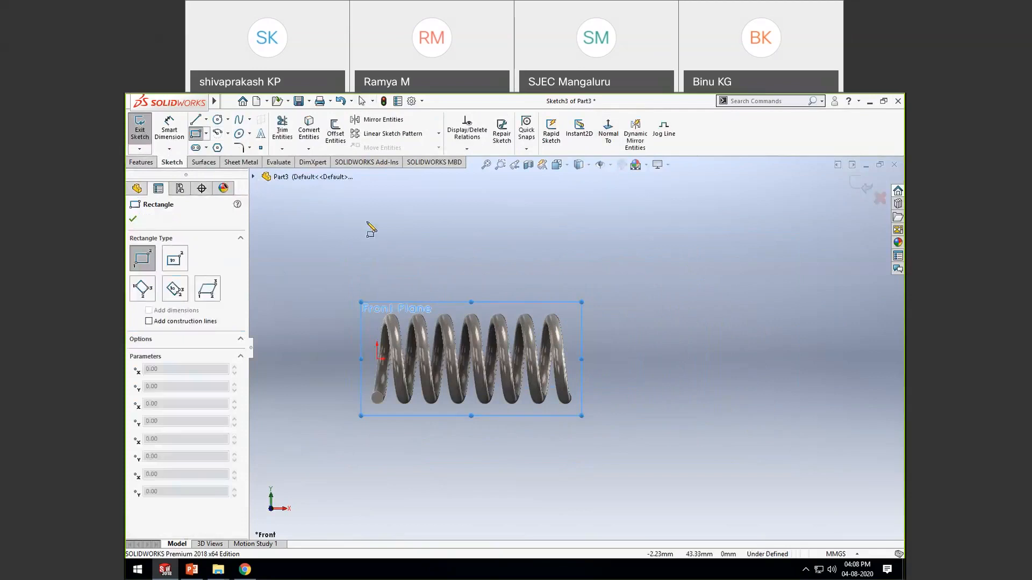
{"action": "left_click", "coordinate": [378, 251]}
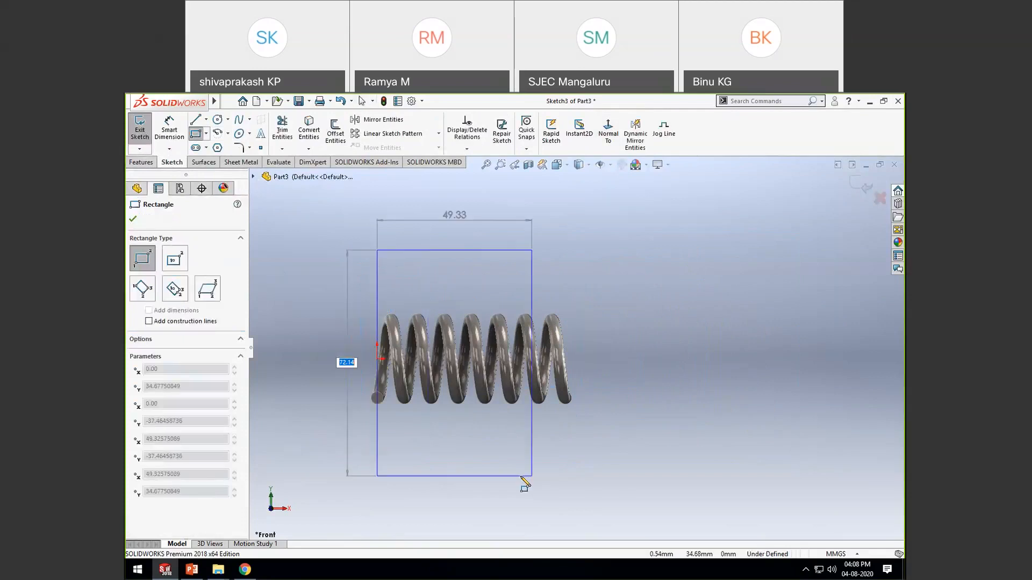
{"action": "left_click", "coordinate": [565, 474]}
{"action": "key", "text": "Escape"}
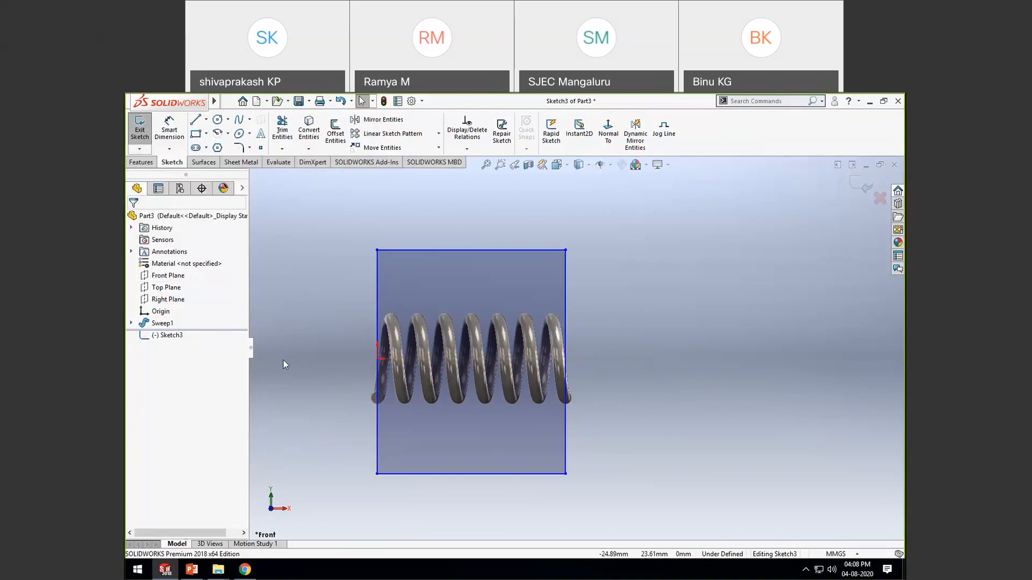
Step: Show the sweep's path sketch and select the end point of its line at the rectangle's far vertical edge
{"action": "right_click", "coordinate": [132, 324]}
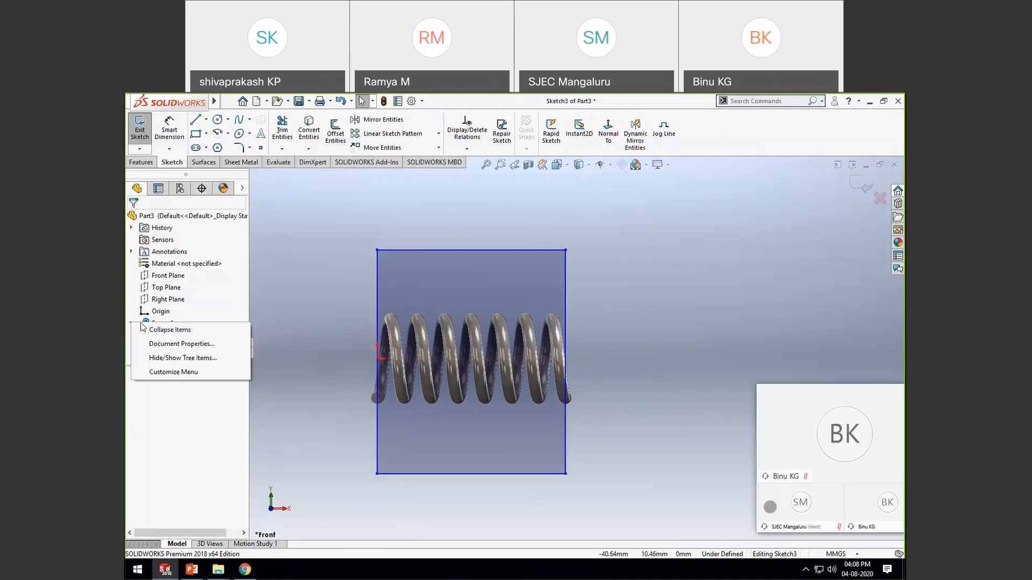
{"action": "left_click", "coordinate": [153, 345]}
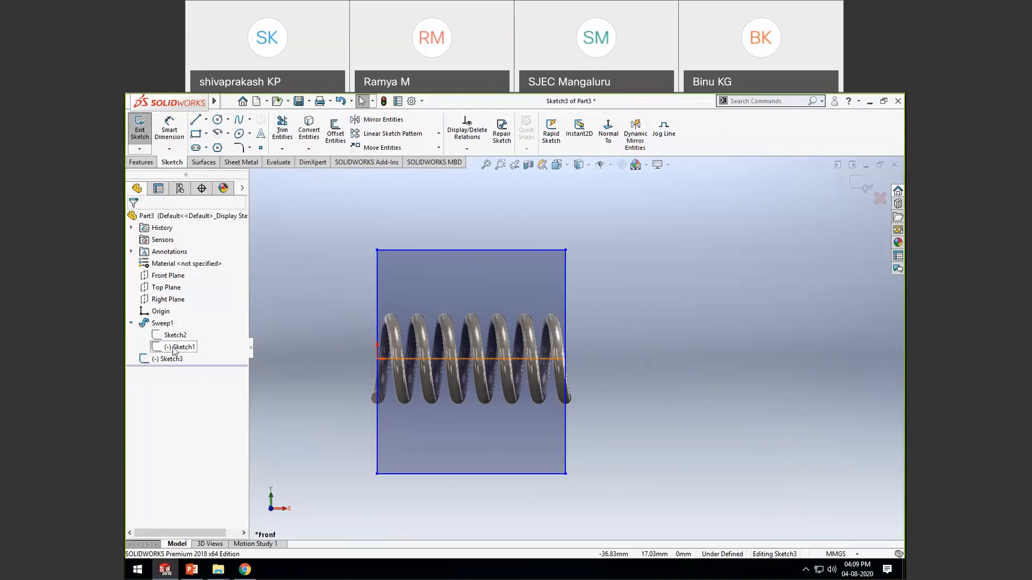
{"action": "right_click", "coordinate": [175, 349]}
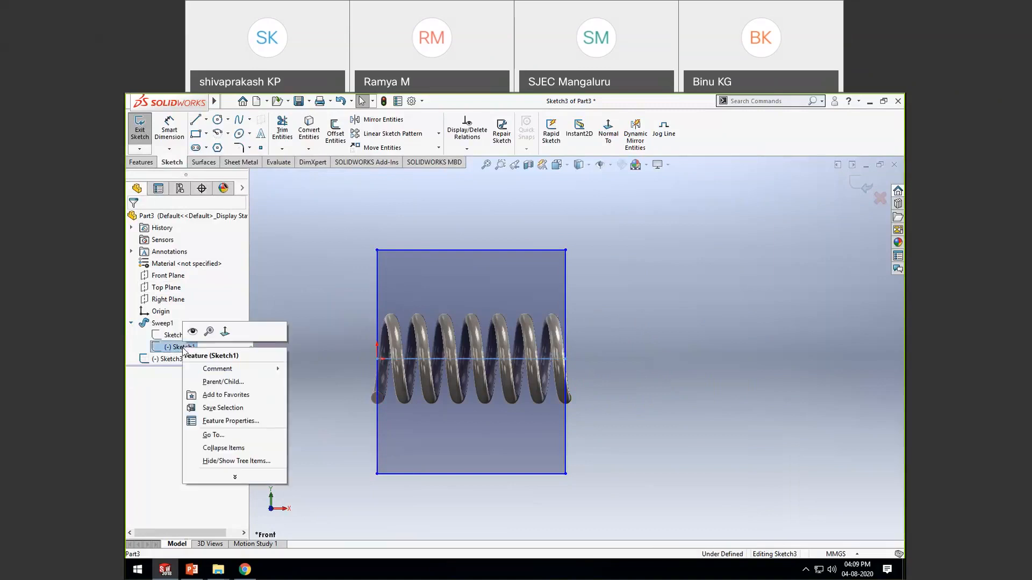
{"action": "left_click", "coordinate": [191, 334]}
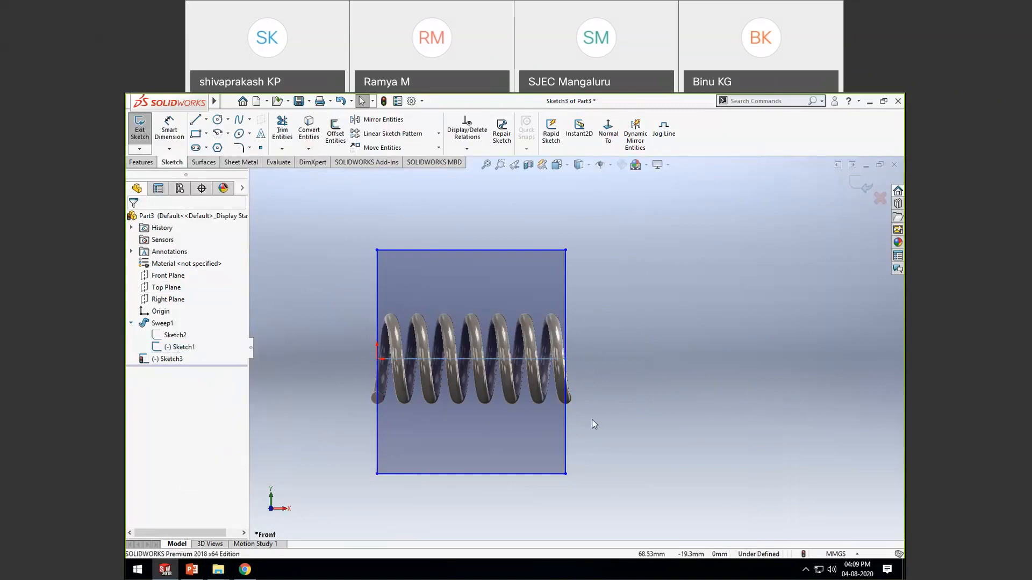
{"action": "left_click", "coordinate": [566, 361]}
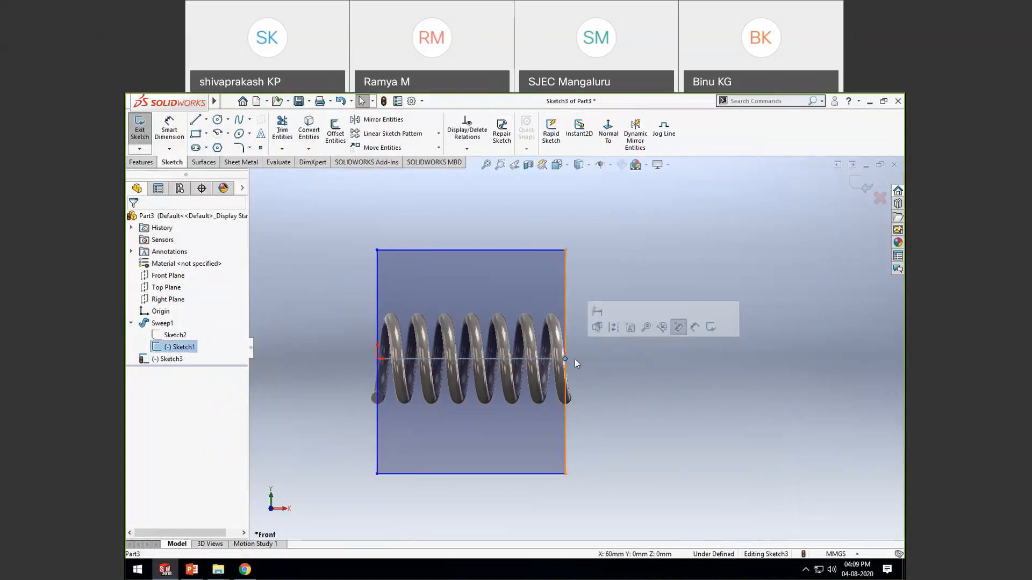
Step: Make the rectangle's right vertical edge coincident with the far endpoint of the spring's axis line
{"action": "left_click", "coordinate": [566, 326], "text": "ctrl"}
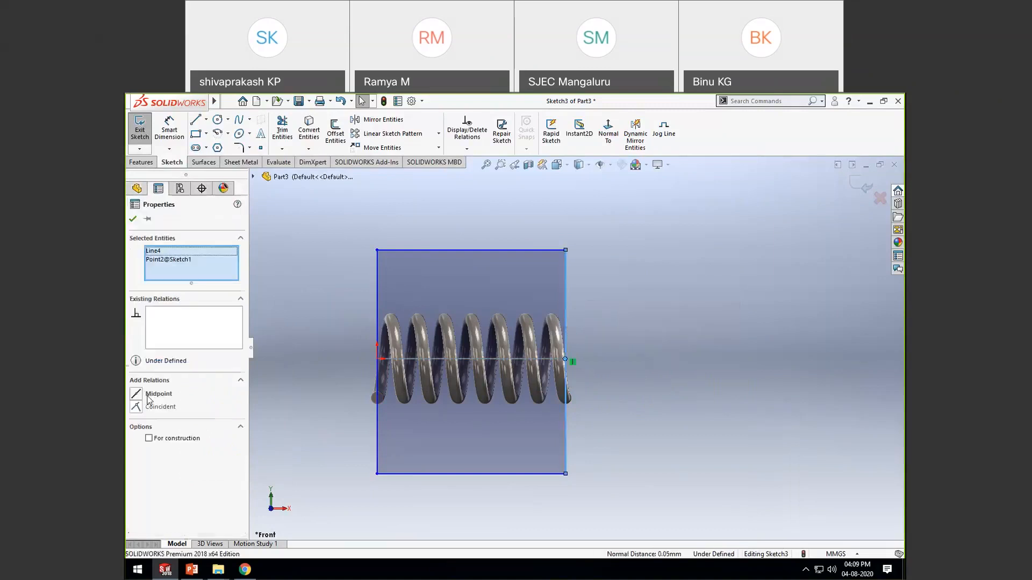
{"action": "left_click", "coordinate": [136, 407]}
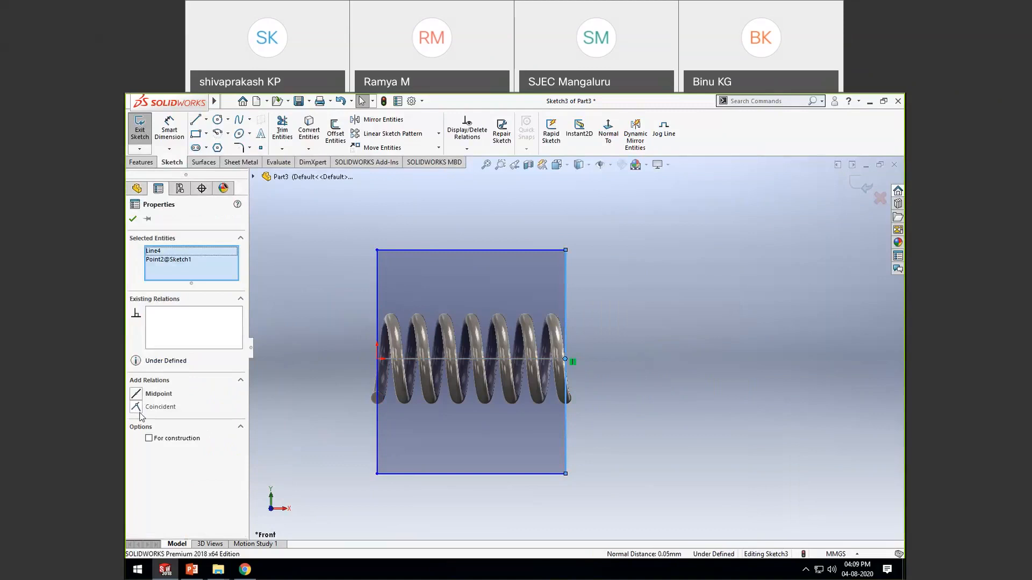
{"action": "left_click", "coordinate": [582, 431]}
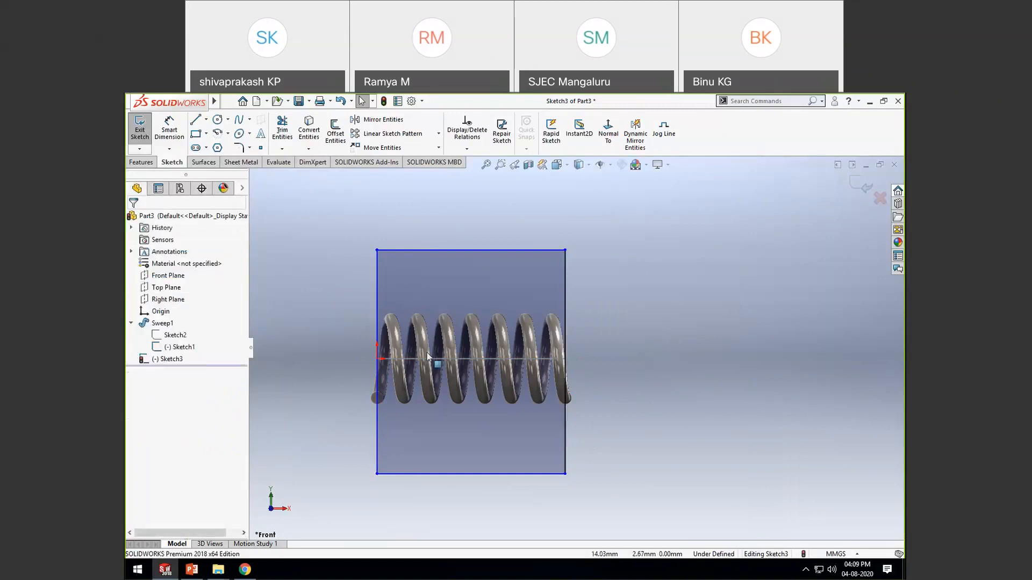
Step: Make the rectangle's left vertical edge coincident with the origin and exit the sketch
{"action": "scroll", "coordinate": [588, 371], "scroll_direction": "up", "scroll_amount": 2}
{"action": "scroll", "coordinate": [587, 370], "scroll_direction": "down", "scroll_amount": 3}
{"action": "scroll", "coordinate": [572, 357], "scroll_direction": "up", "scroll_amount": 1}
{"action": "scroll", "coordinate": [378, 275], "scroll_direction": "down", "scroll_amount": 3}
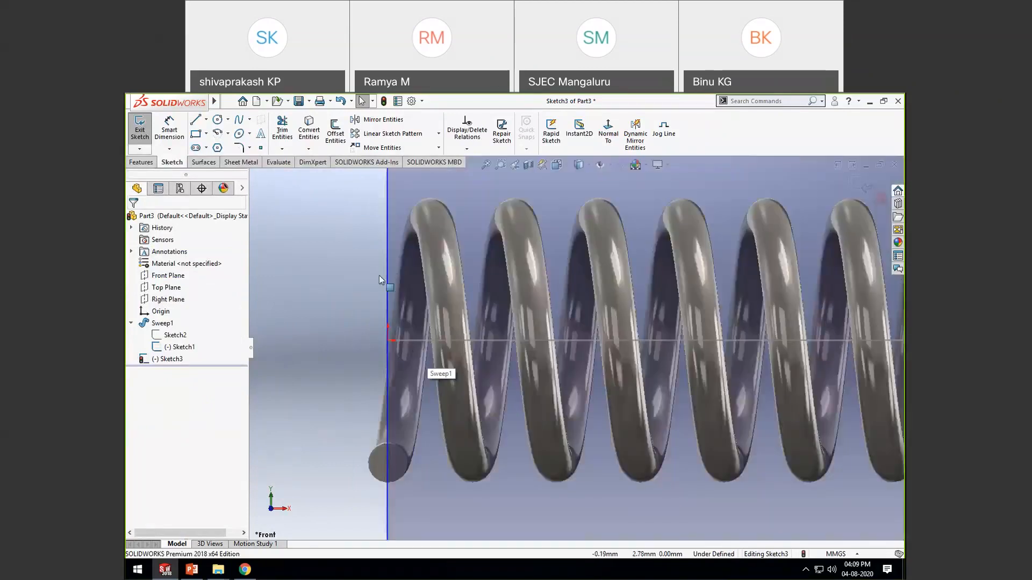
{"action": "scroll", "coordinate": [379, 274], "scroll_direction": "up", "scroll_amount": 2}
{"action": "left_click_drag", "start_coordinate": [484, 279], "coordinate": [460, 352]}
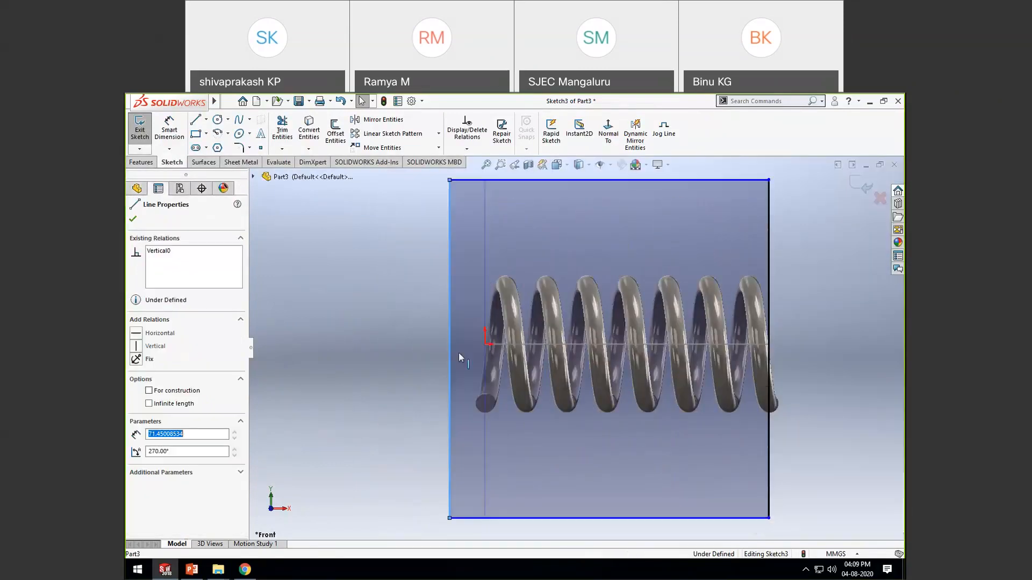
{"action": "left_click", "coordinate": [490, 348]}
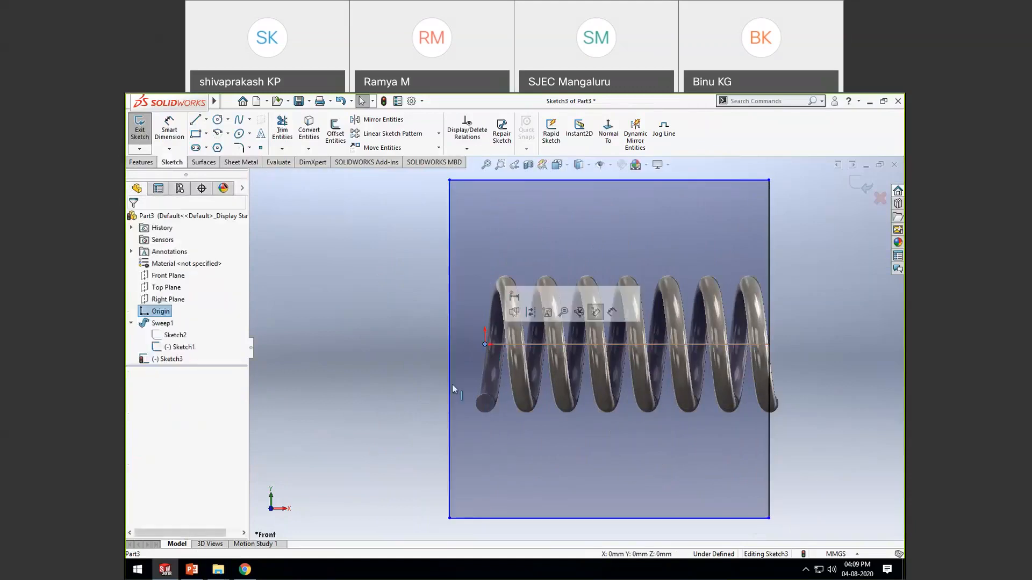
{"action": "left_click", "coordinate": [484, 344], "text": "ctrl"}
{"action": "left_click", "coordinate": [135, 407]}
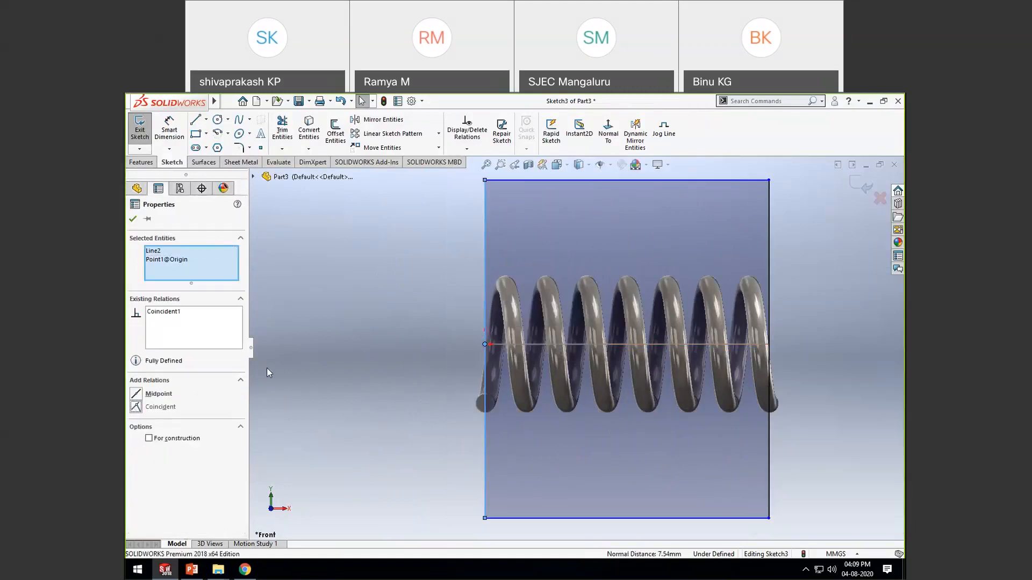
{"action": "scroll", "coordinate": [571, 341], "scroll_direction": "up", "scroll_amount": 3}
{"action": "left_click", "coordinate": [742, 313]}
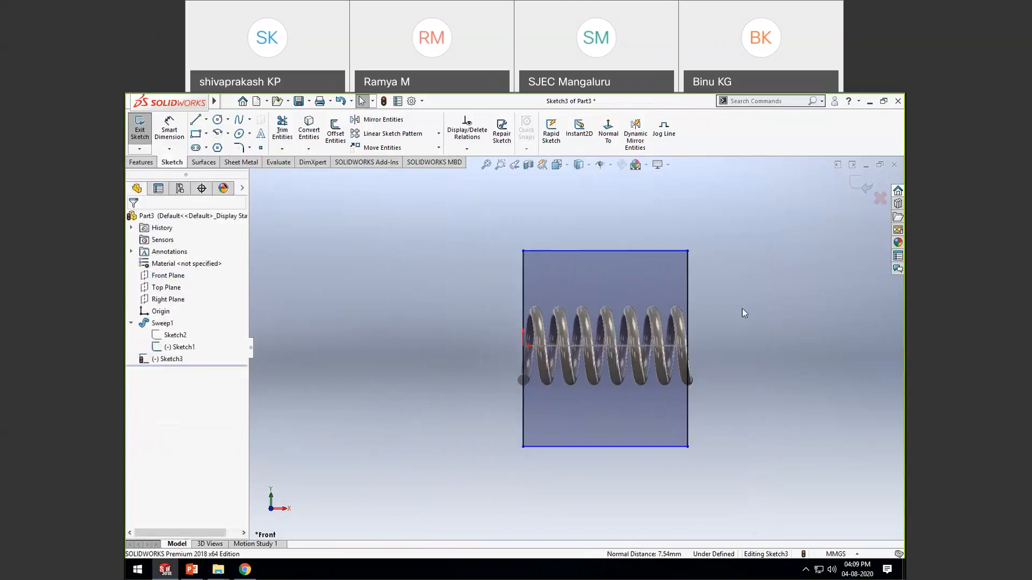
{"action": "scroll", "coordinate": [743, 309], "scroll_direction": "down", "scroll_amount": 2}
{"action": "left_click", "coordinate": [858, 186]}
{"action": "scroll", "coordinate": [675, 344], "scroll_direction": "up", "scroll_amount": 3}
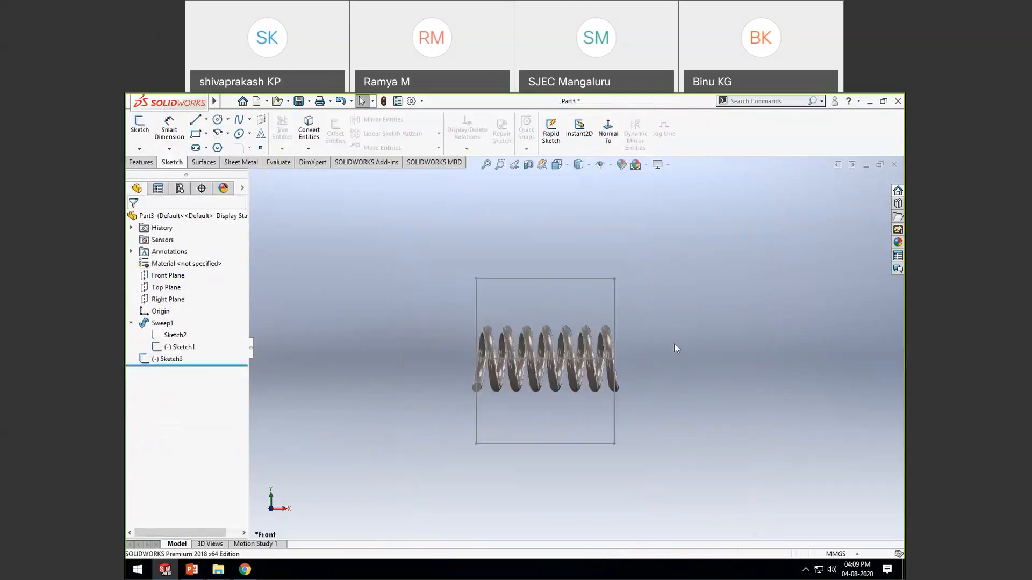
{"action": "scroll", "coordinate": [675, 344], "scroll_direction": "down", "scroll_amount": 2}
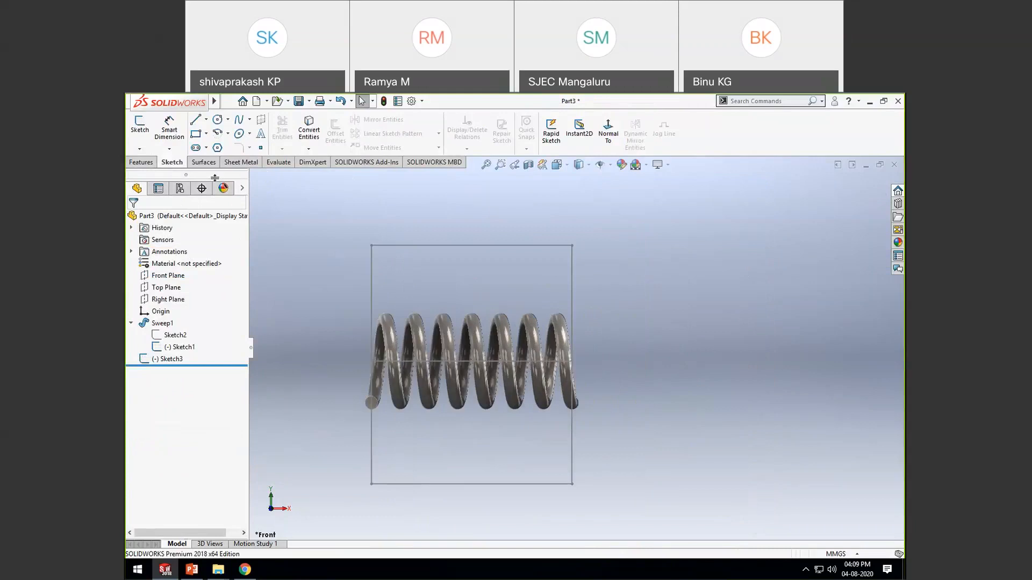
Step: Set up an extruded cut from the rectangle sketch with a Mid Plane end condition and 70 mm depth
{"action": "left_click", "coordinate": [142, 161]}
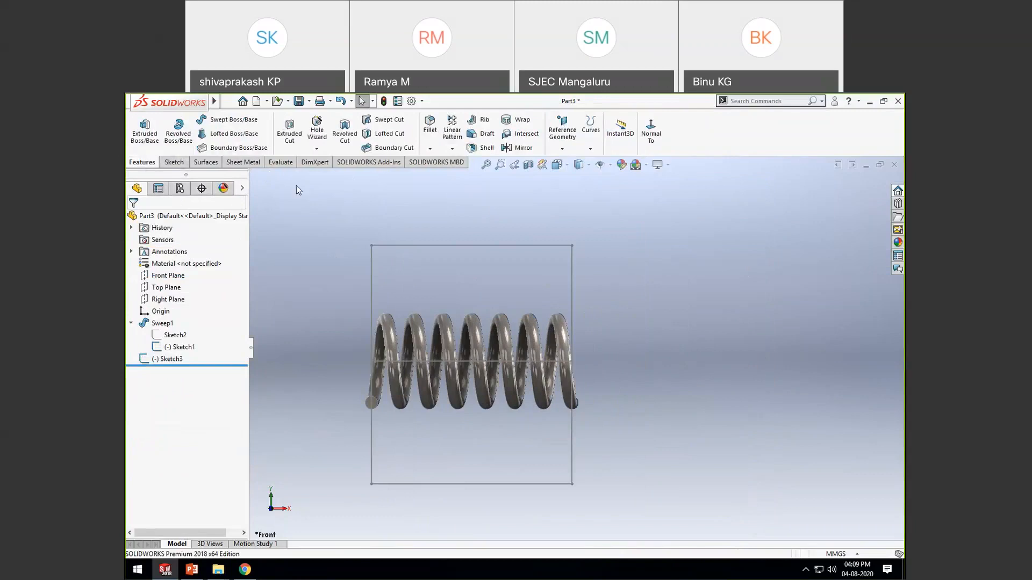
{"action": "left_click", "coordinate": [289, 129]}
{"action": "left_click", "coordinate": [504, 245]}
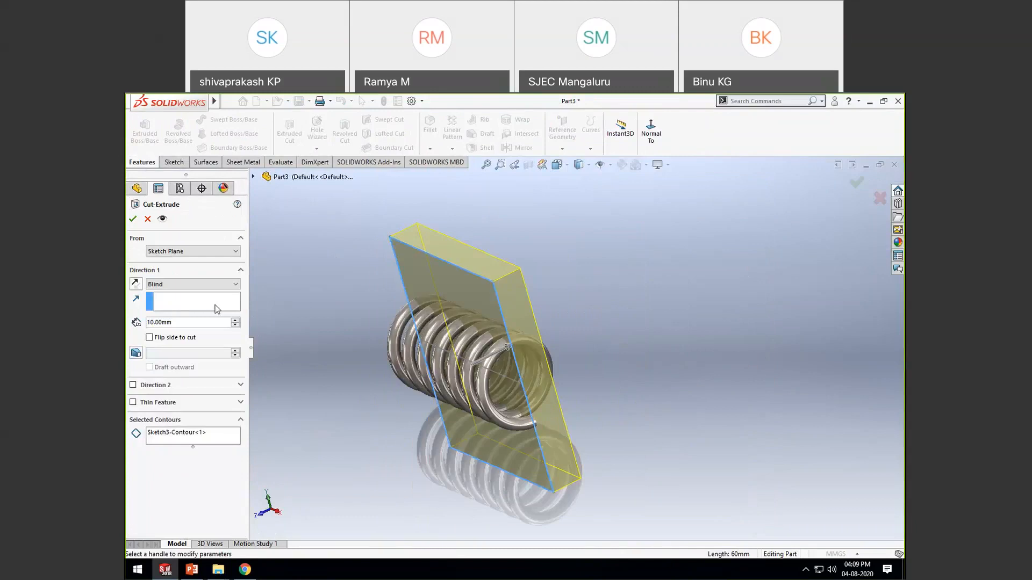
{"action": "left_click", "coordinate": [178, 284]}
{"action": "left_click", "coordinate": [177, 360]}
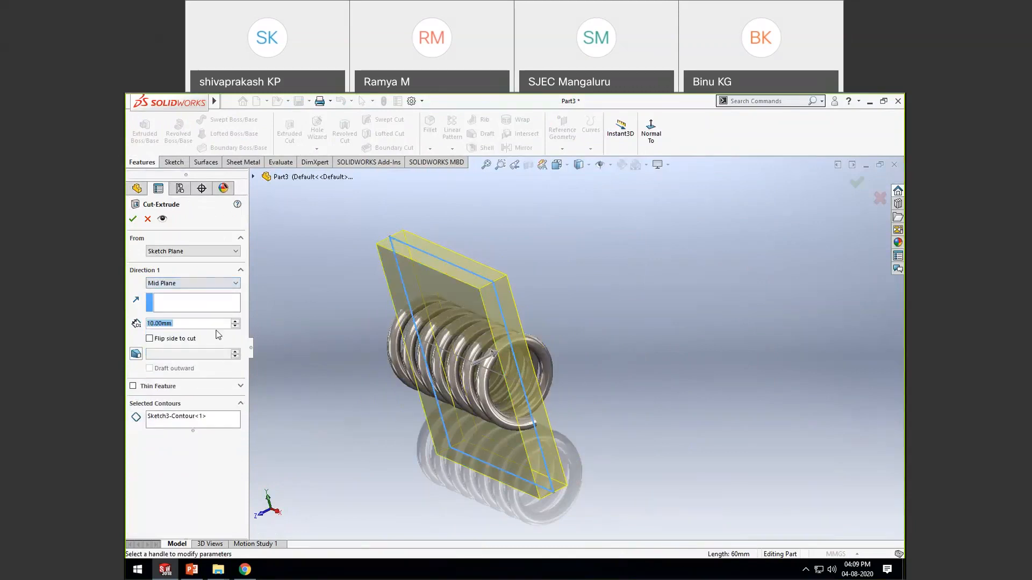
{"action": "left_click", "coordinate": [235, 322]}
{"action": "left_click", "coordinate": [235, 322]}
{"action": "left_click", "coordinate": [235, 322]}
{"action": "left_click", "coordinate": [235, 321]}
{"action": "left_click", "coordinate": [235, 321]}
{"action": "left_click", "coordinate": [235, 322]}
Step: Flip the side to cut so the coil ends outside the rectangle are removed, and apply the cut
{"action": "middle_click_drag", "start_coordinate": [682, 276], "coordinate": [710, 373]}
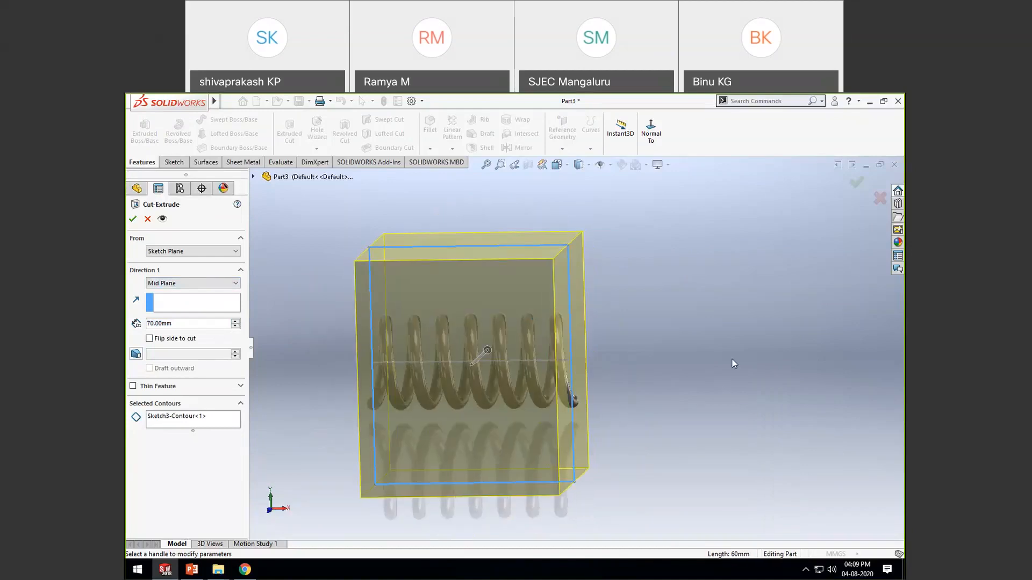
{"action": "left_click", "coordinate": [149, 340]}
{"action": "left_click", "coordinate": [133, 218]}
{"action": "middle_click_drag", "start_coordinate": [446, 479], "coordinate": [457, 467]}
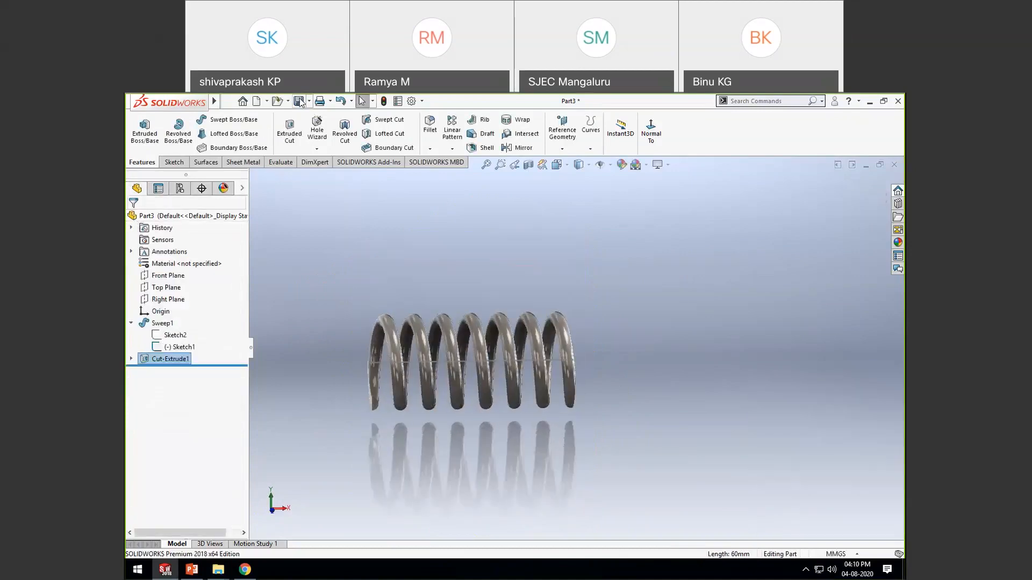
Step: Save the part as spring in the M20 bolt nut folder on the Desktop
{"action": "left_click", "coordinate": [299, 101]}
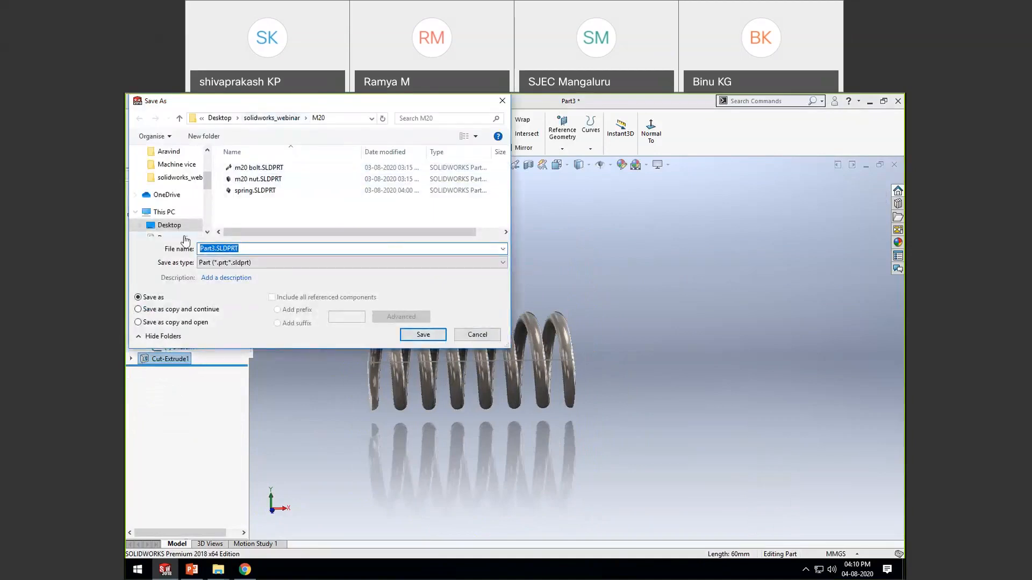
{"action": "left_click", "coordinate": [168, 225]}
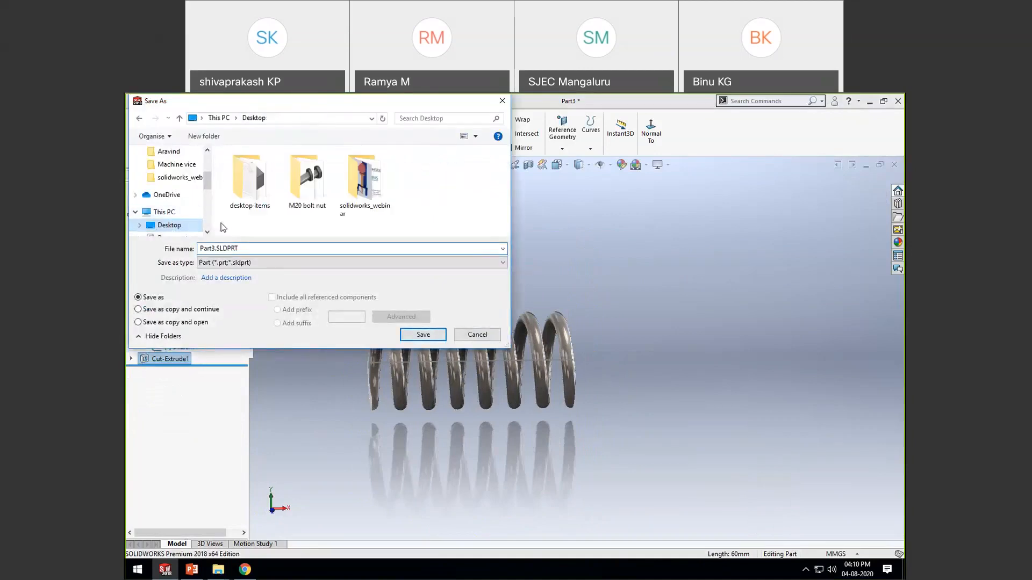
{"action": "double_click", "coordinate": [319, 215]}
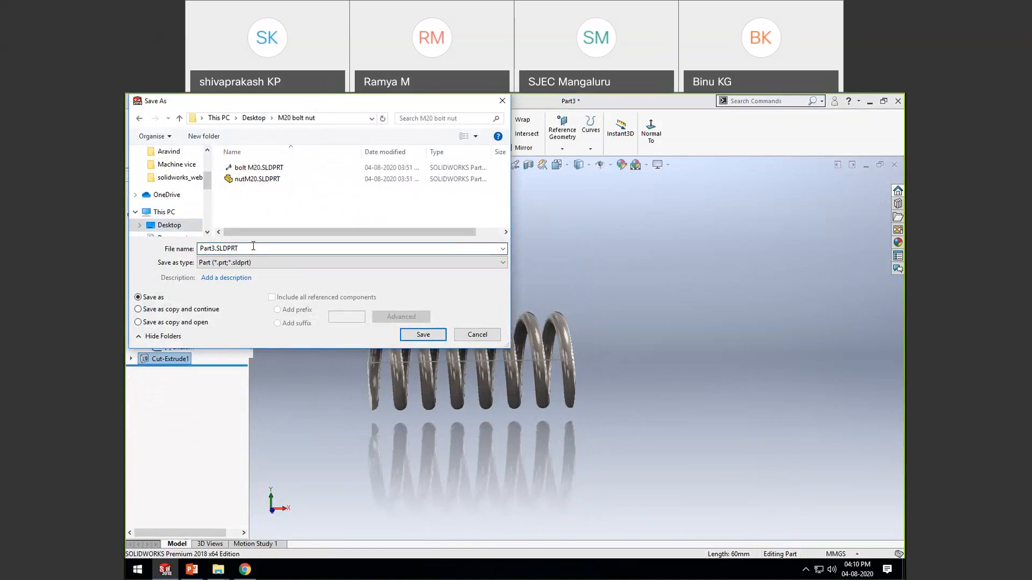
{"action": "type", "text": "spring"}
{"action": "left_click", "coordinate": [423, 336]}
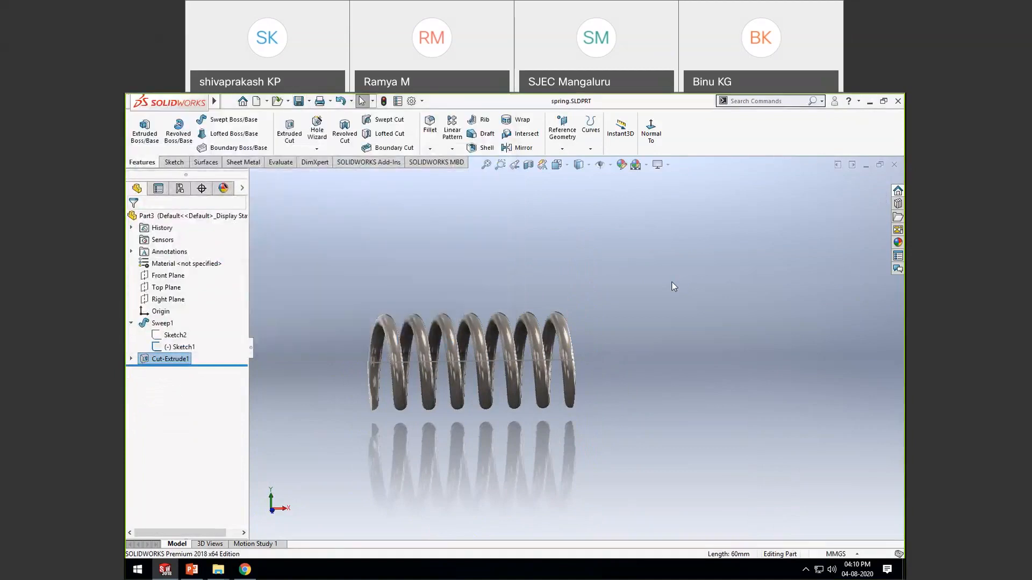
Step: Close the spring part and create a new assembly document
{"action": "middle_click_drag", "start_coordinate": [672, 282], "coordinate": [619, 330]}
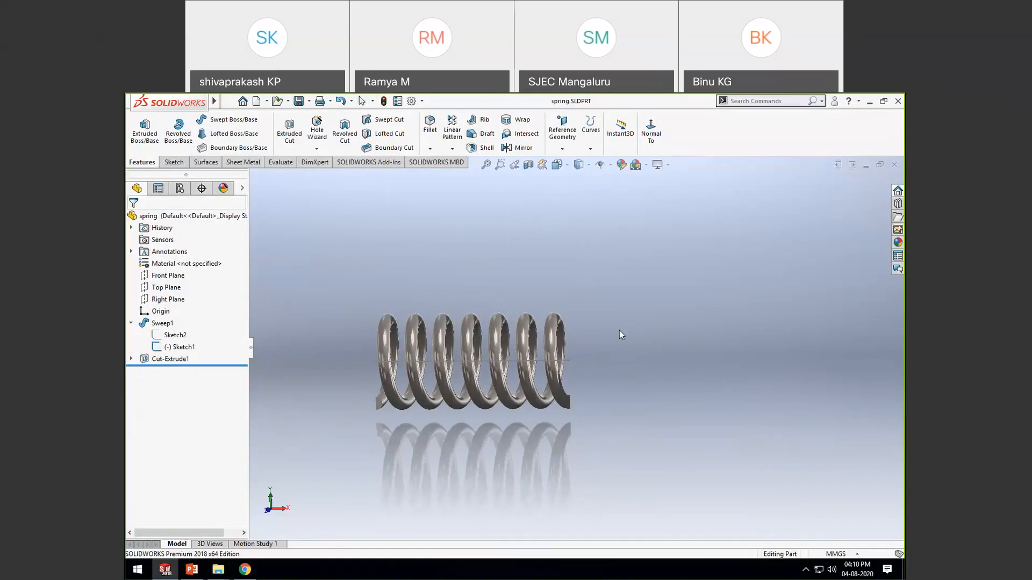
{"action": "middle_click_drag", "start_coordinate": [559, 446], "coordinate": [652, 313]}
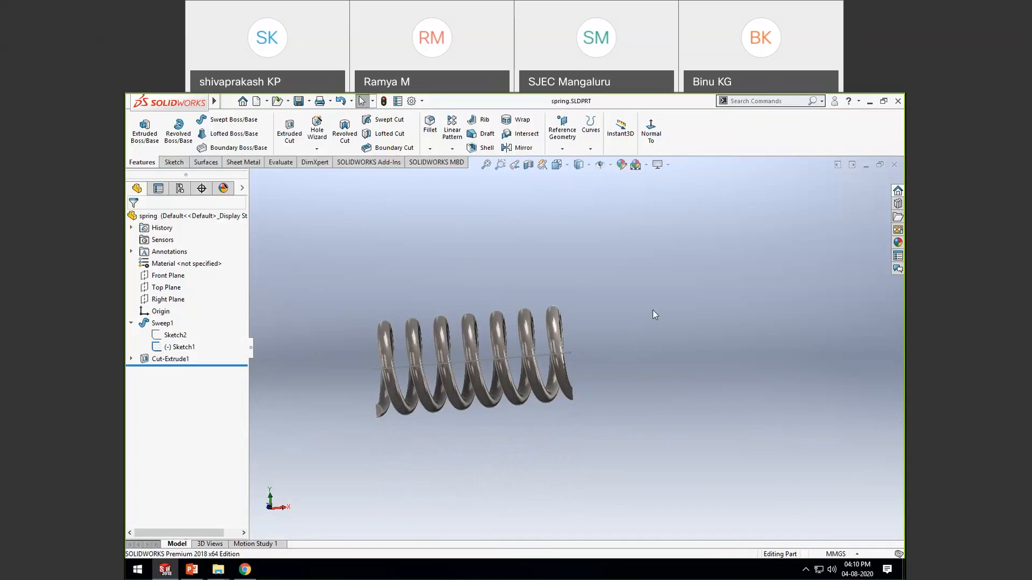
{"action": "left_click", "coordinate": [896, 165]}
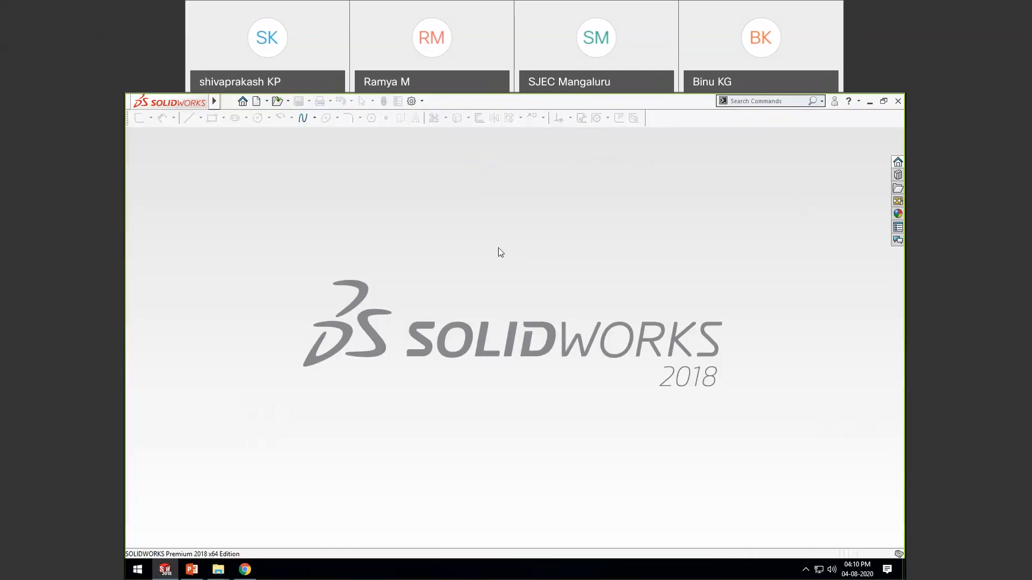
{"action": "left_click", "coordinate": [256, 102]}
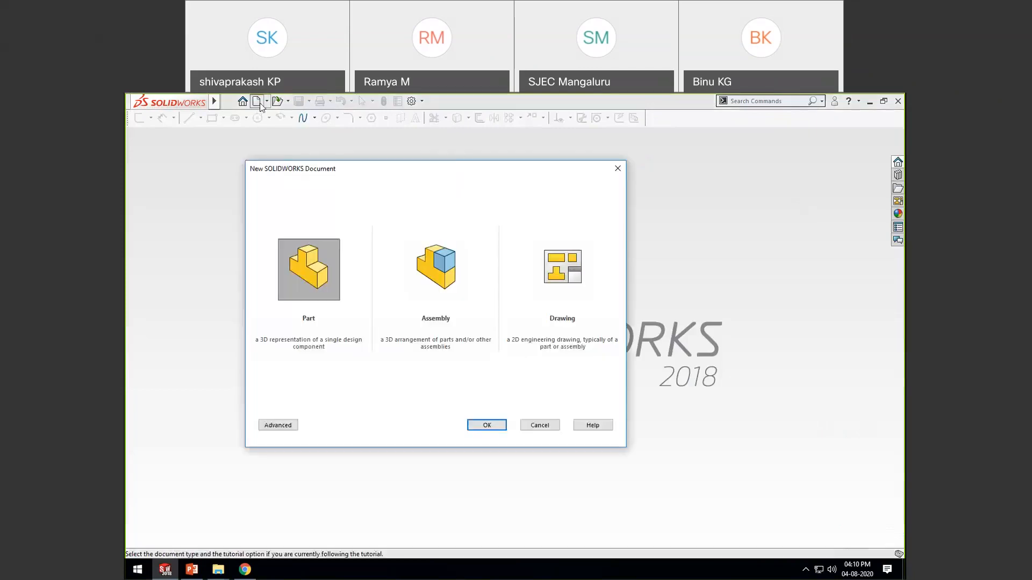
{"action": "left_click", "coordinate": [440, 276]}
{"action": "left_click", "coordinate": [487, 425]}
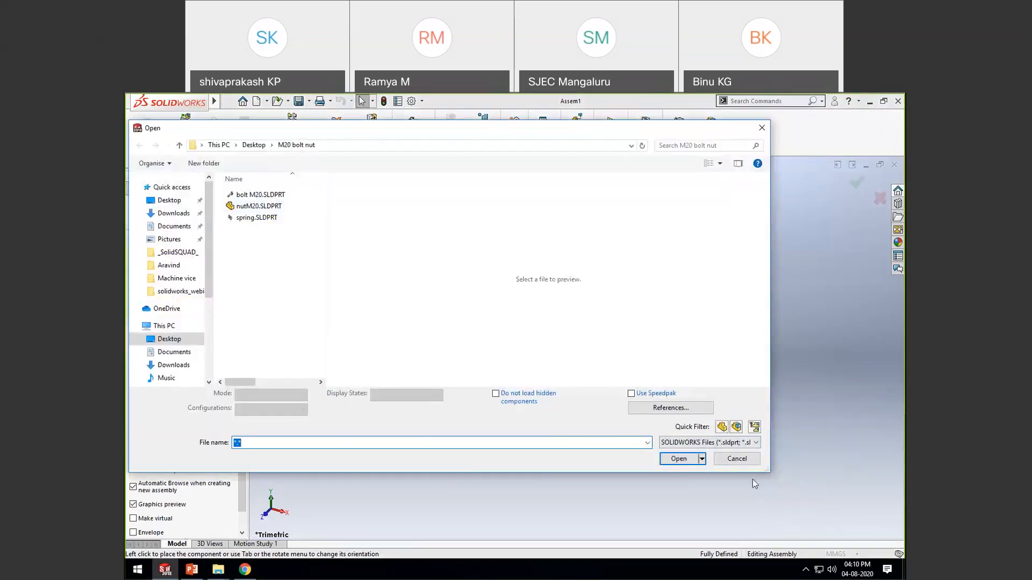
Step: Insert m20 bolt.SLDPRT from the M20 folder inside solidworks_webinar as the assembly's first component
{"action": "left_click", "coordinate": [739, 462]}
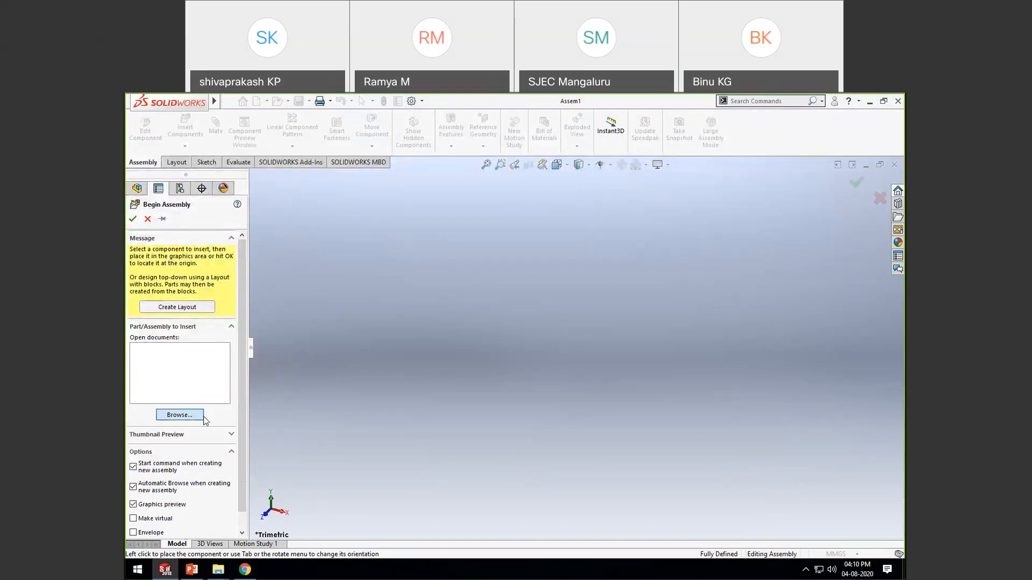
{"action": "left_click", "coordinate": [202, 416]}
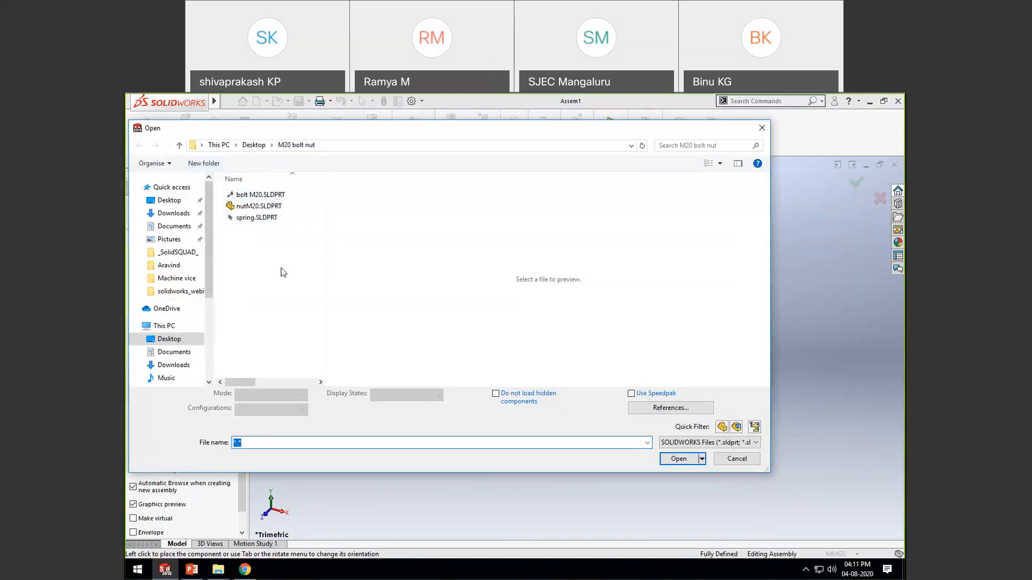
{"action": "left_click", "coordinate": [181, 146]}
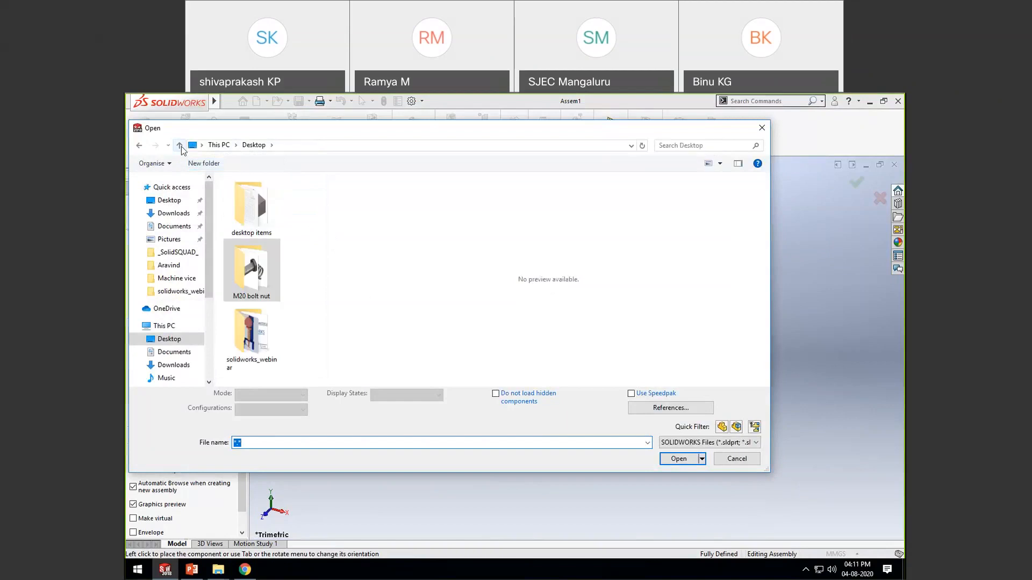
{"action": "double_click", "coordinate": [269, 341]}
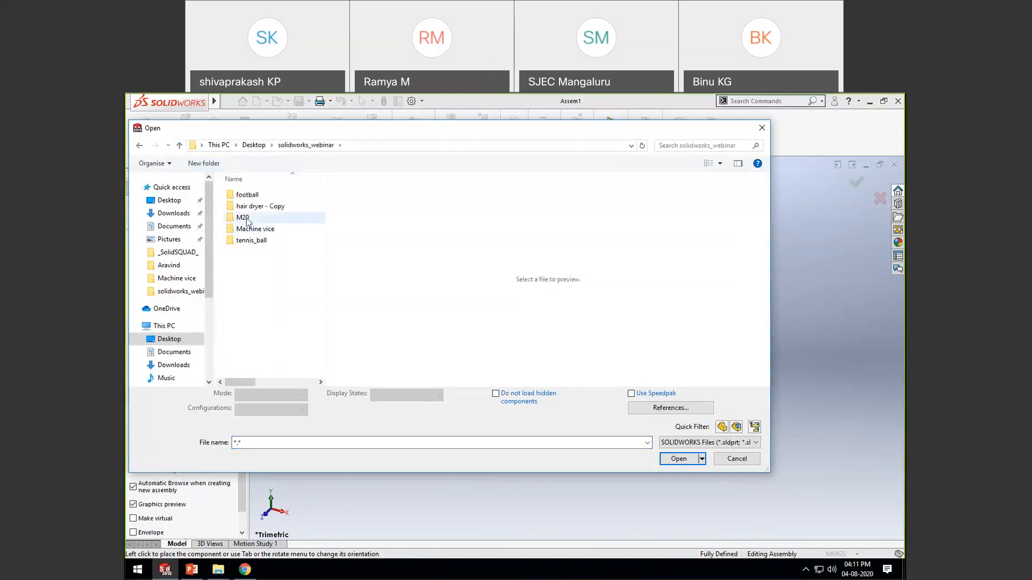
{"action": "double_click", "coordinate": [244, 217]}
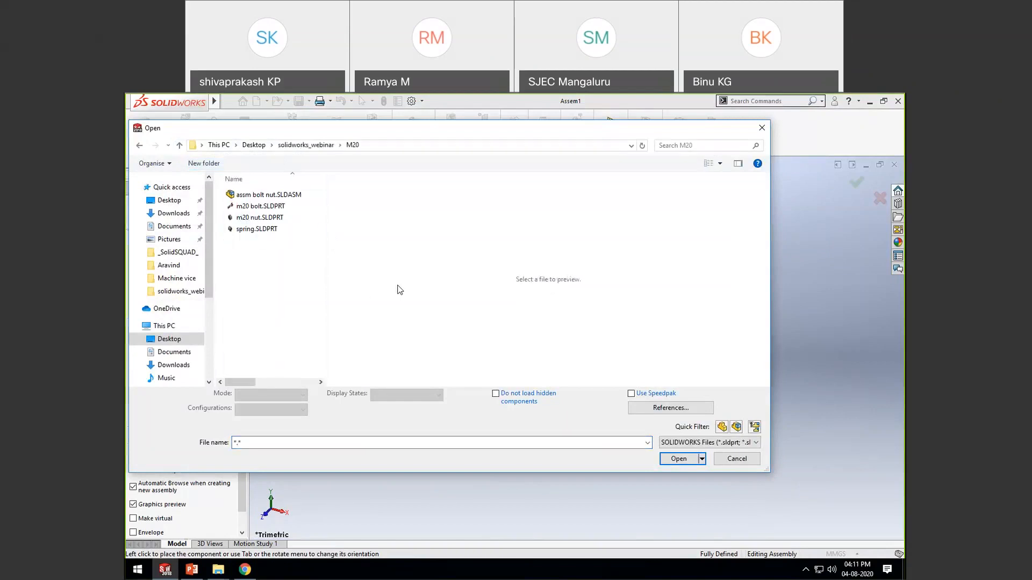
{"action": "left_click", "coordinate": [261, 206]}
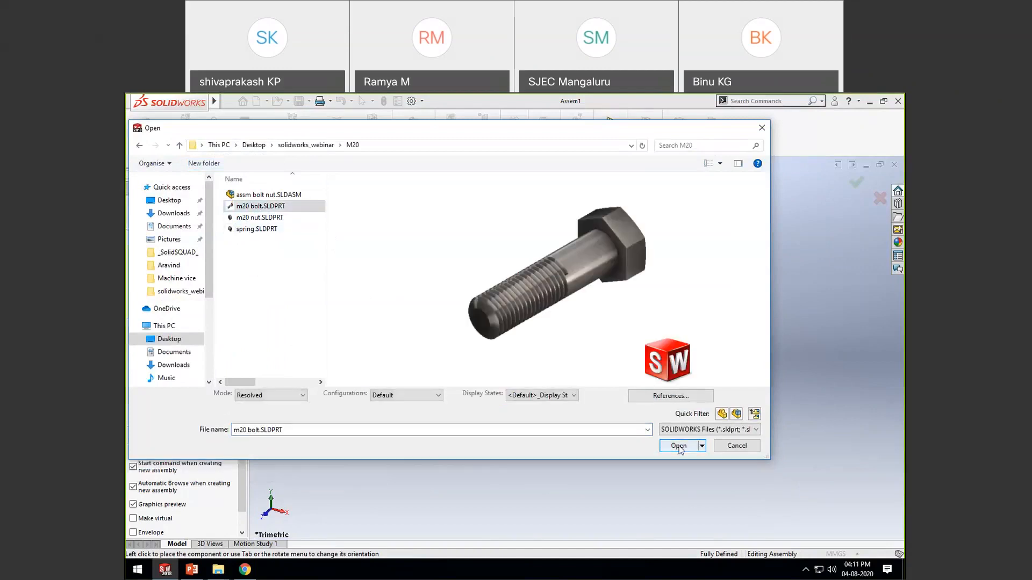
{"action": "left_click", "coordinate": [678, 445]}
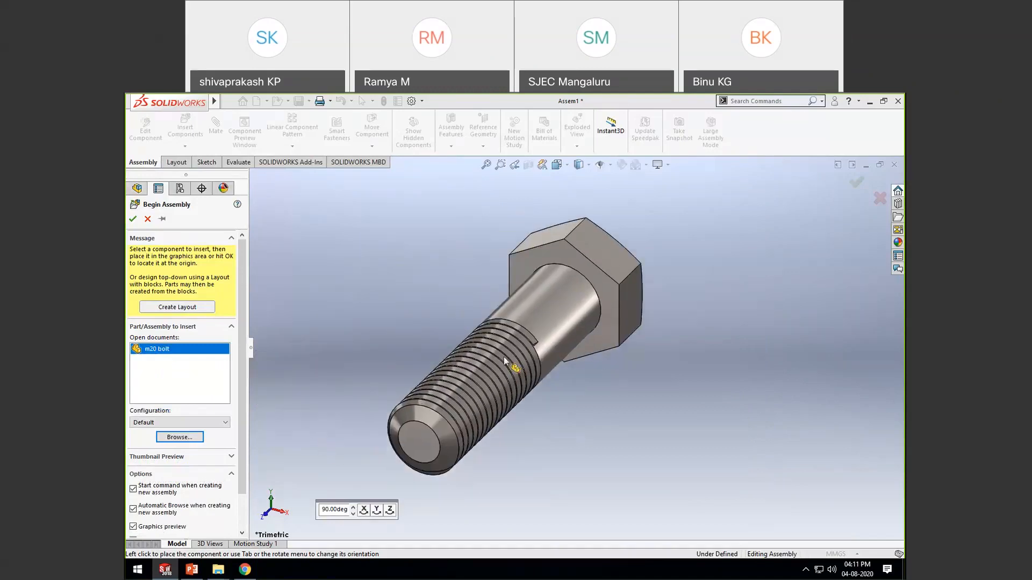
{"action": "left_click", "coordinate": [503, 355]}
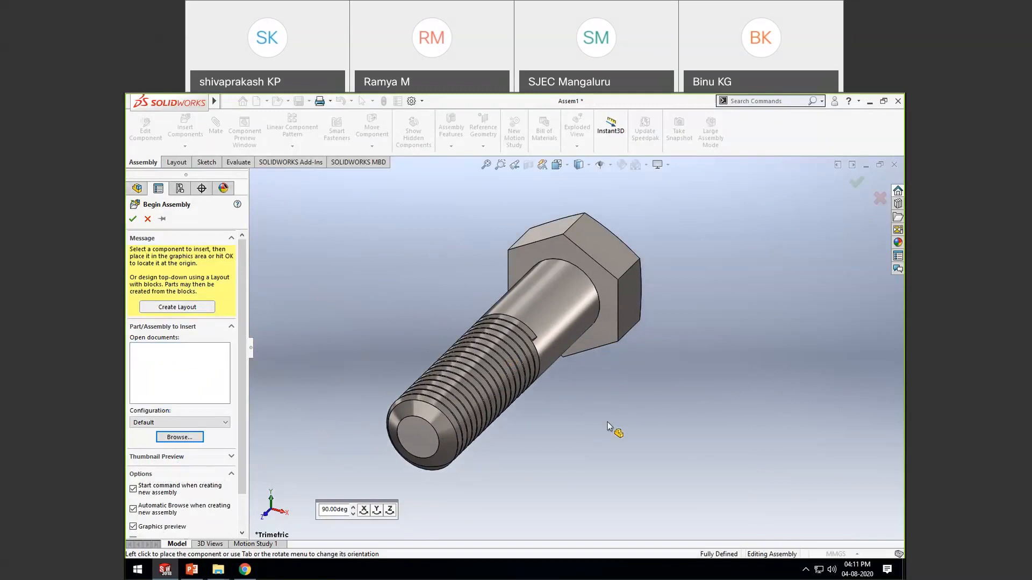
Step: Change the assembly's display style to shaded without edges
{"action": "key", "text": "f"}
{"action": "middle_click_drag", "start_coordinate": [608, 423], "coordinate": [448, 294]}
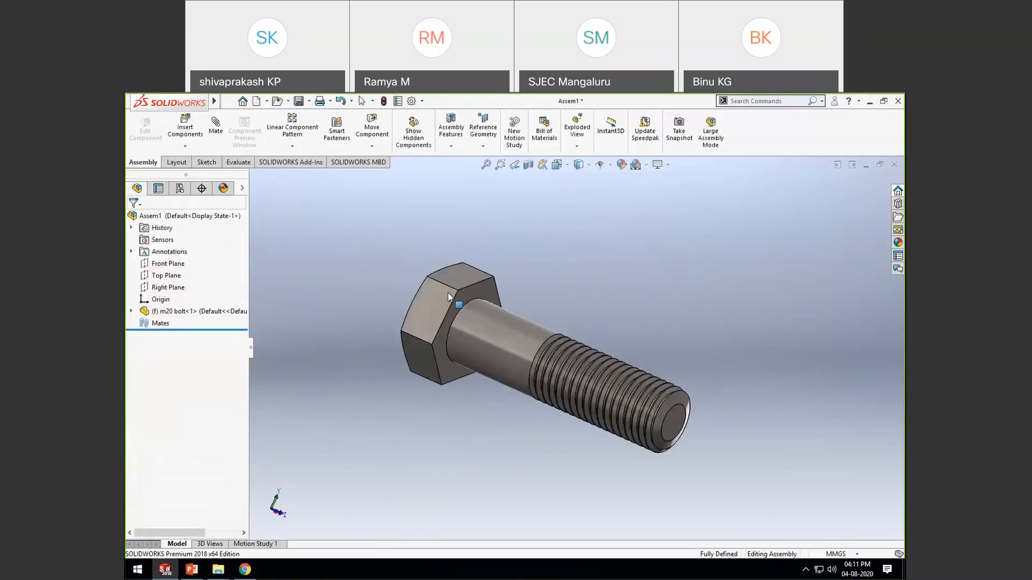
{"action": "scroll", "coordinate": [608, 311], "scroll_direction": "up", "scroll_amount": 3}
{"action": "scroll", "coordinate": [607, 310], "scroll_direction": "down", "scroll_amount": 3}
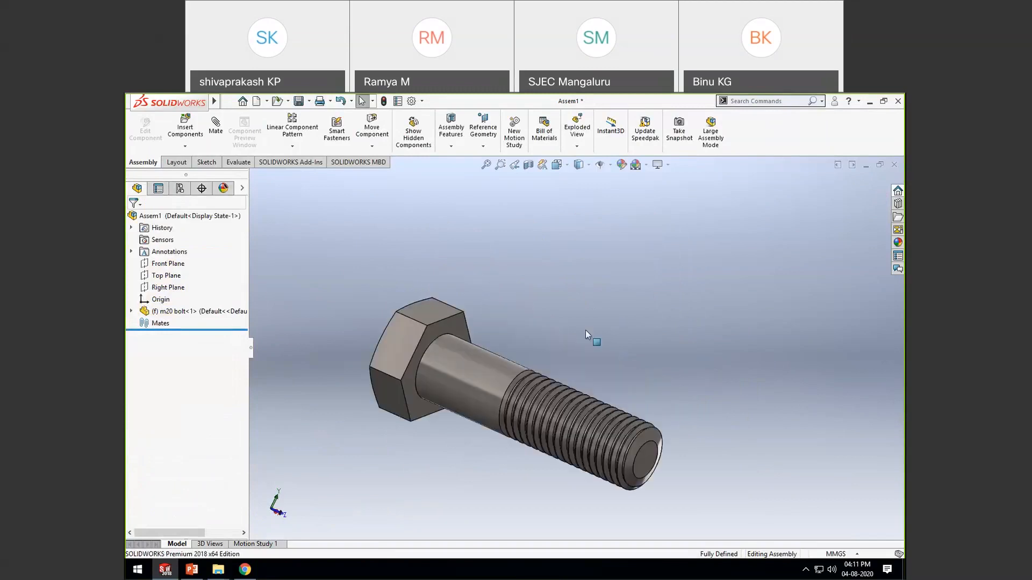
{"action": "left_click", "coordinate": [589, 165]}
{"action": "left_click", "coordinate": [580, 195]}
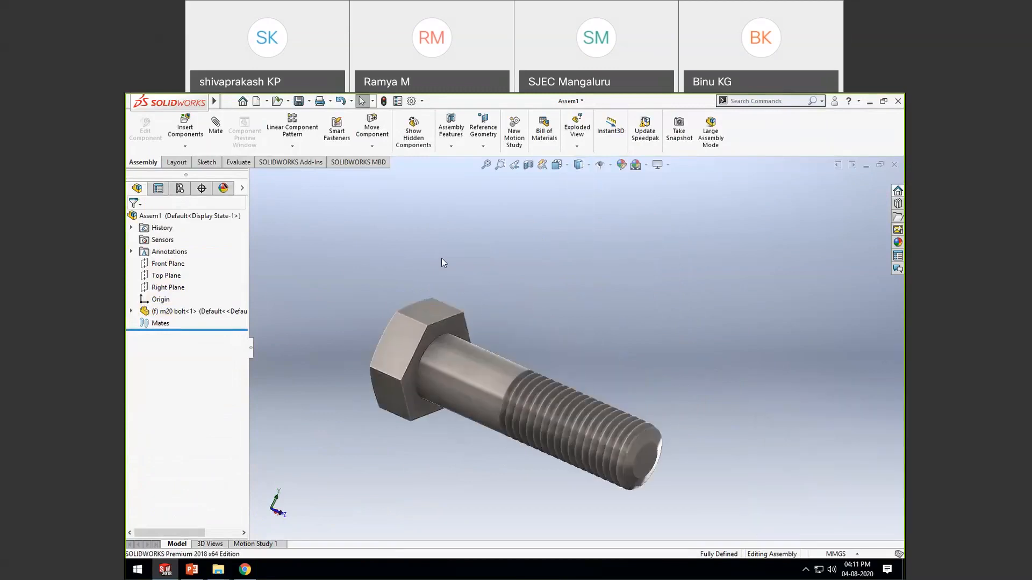
Step: Insert spring.SLDPRT from the M20 folder and place it freely beside the threaded end of the bolt
{"action": "scroll", "coordinate": [556, 356], "scroll_direction": "up", "scroll_amount": 3}
{"action": "scroll", "coordinate": [687, 390], "scroll_direction": "down", "scroll_amount": 3}
{"action": "middle_click_drag", "start_coordinate": [687, 390], "coordinate": [471, 345]}
{"action": "scroll", "coordinate": [640, 391], "scroll_direction": "up", "scroll_amount": 3}
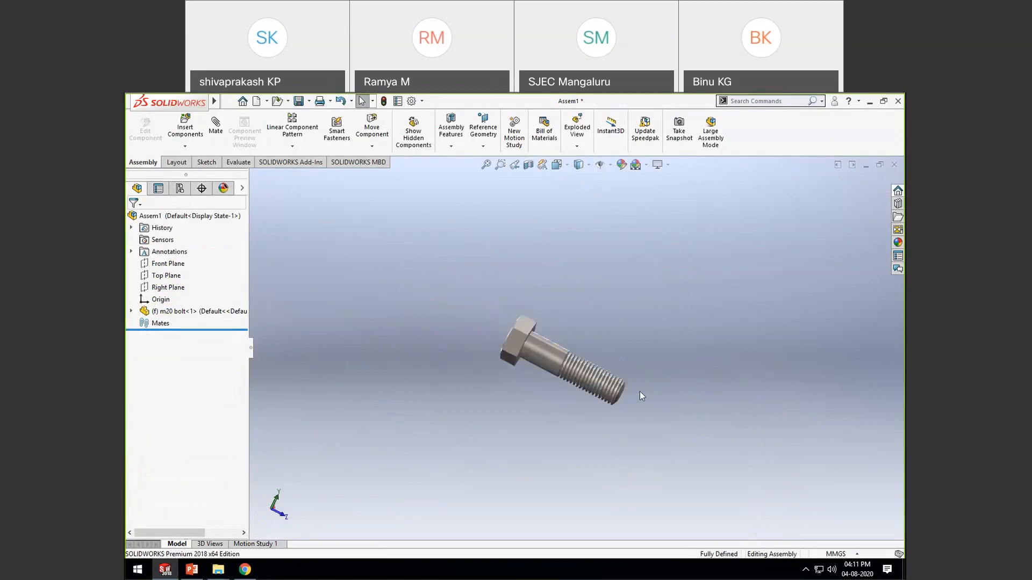
{"action": "scroll", "coordinate": [596, 341], "scroll_direction": "down", "scroll_amount": 2}
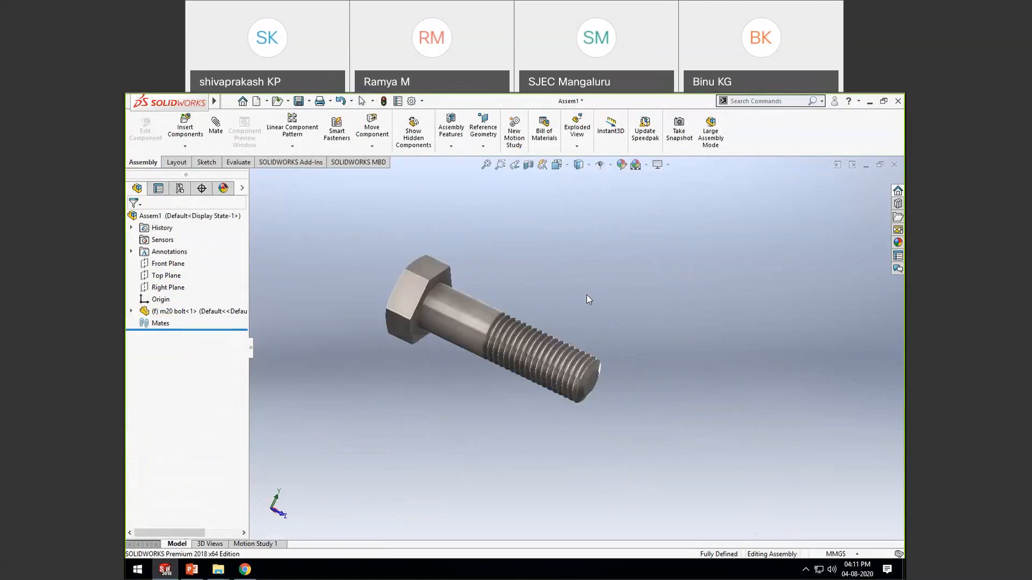
{"action": "middle_click_drag", "start_coordinate": [571, 325], "coordinate": [543, 275]}
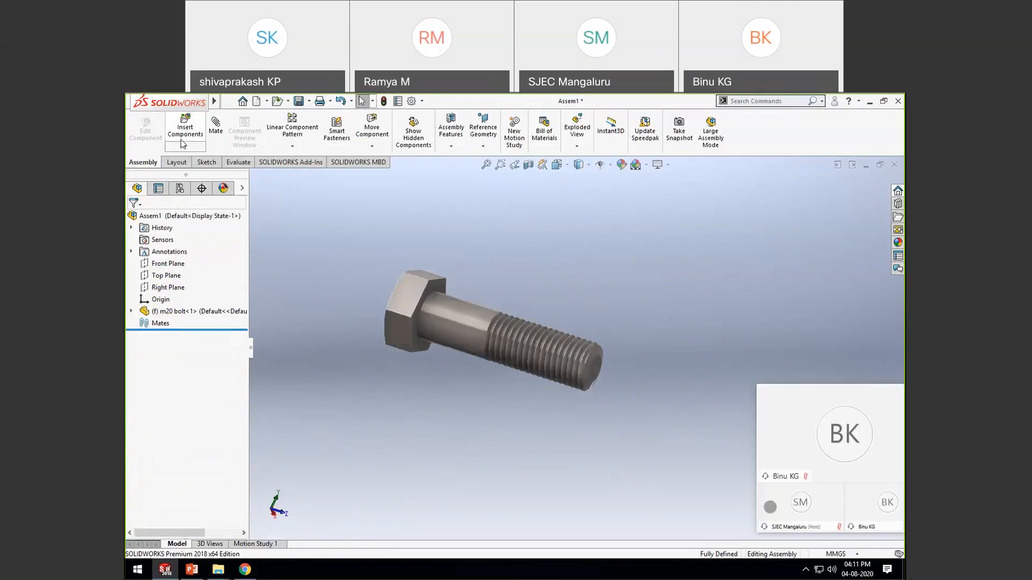
{"action": "left_click", "coordinate": [184, 123]}
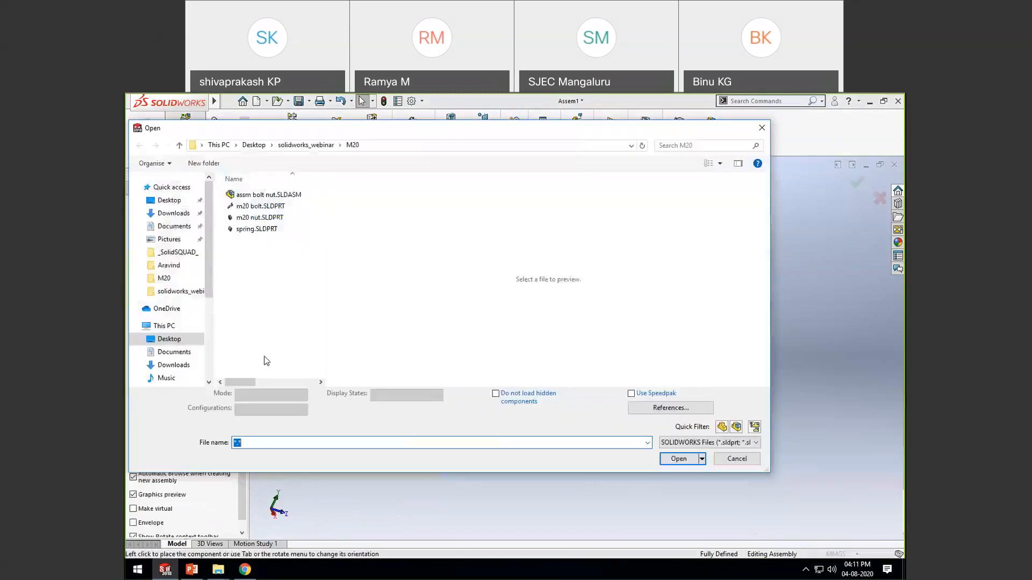
{"action": "left_click", "coordinate": [251, 229]}
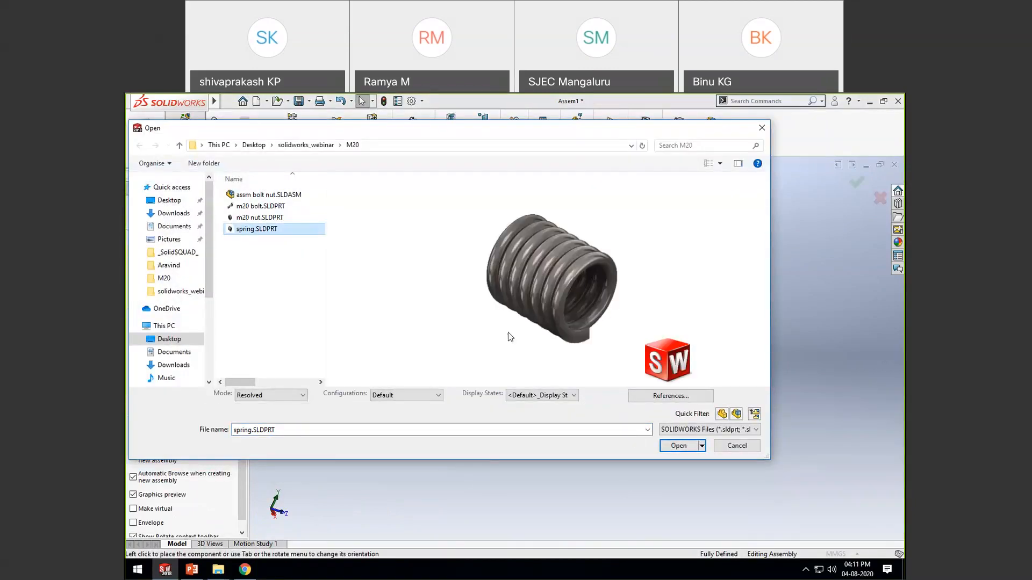
{"action": "left_click", "coordinate": [678, 448]}
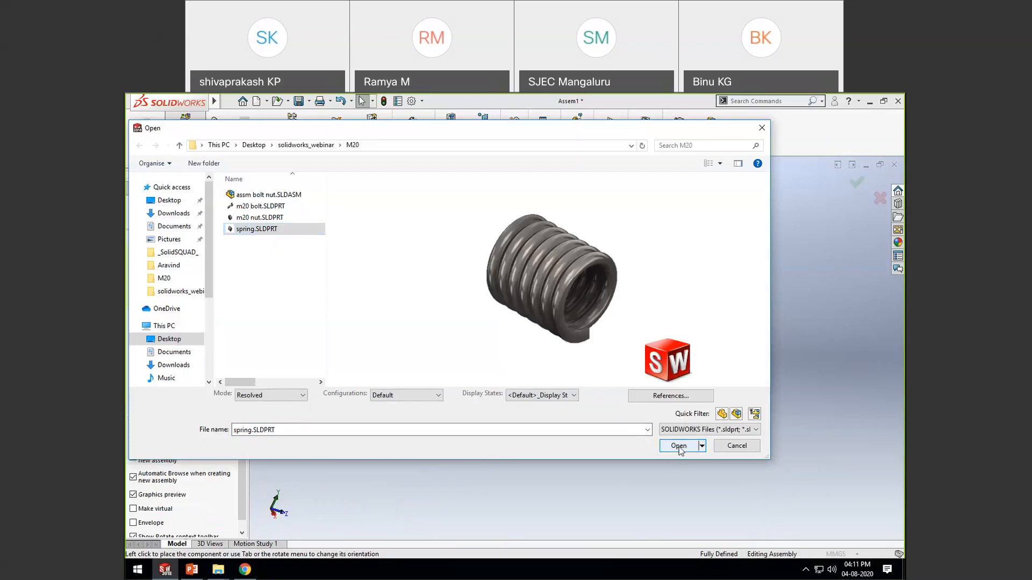
{"action": "left_click", "coordinate": [615, 271]}
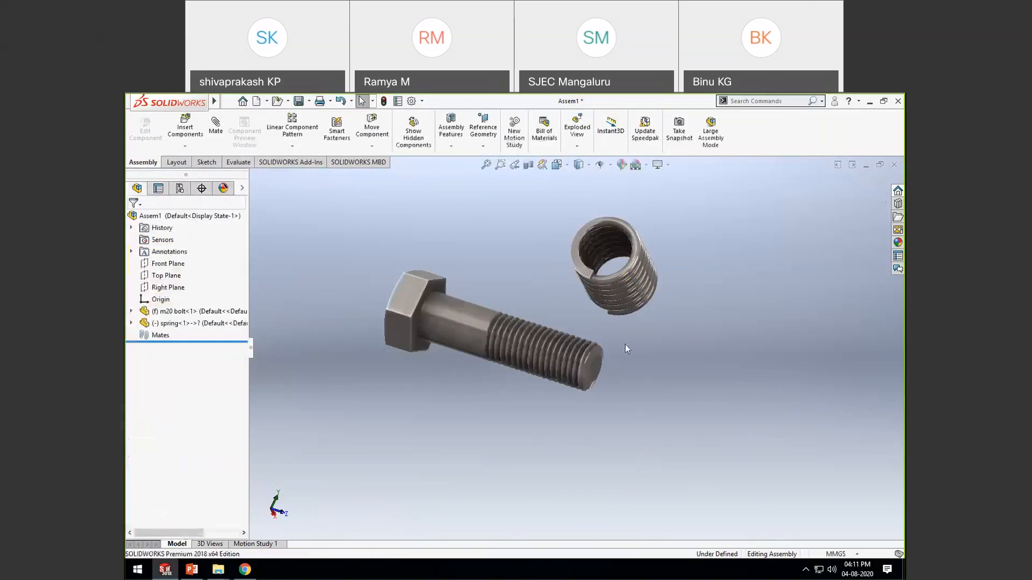
Step: Examine the bolt and the loose spring from several angles, including the spring's open end
{"action": "middle_click_drag", "start_coordinate": [642, 310], "coordinate": [665, 327]}
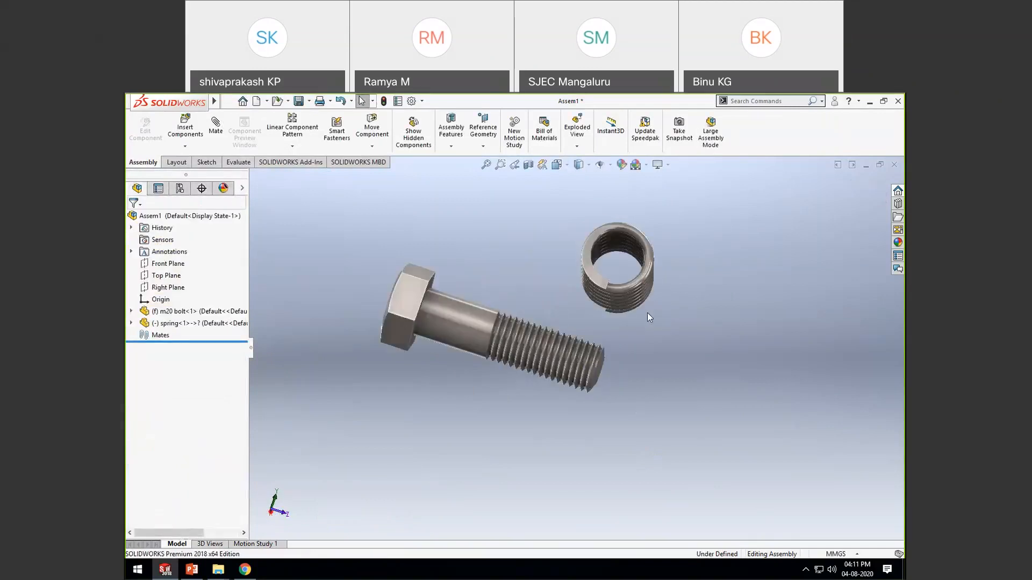
{"action": "middle_click_drag", "start_coordinate": [559, 323], "coordinate": [559, 326]}
{"action": "middle_click_drag", "start_coordinate": [522, 308], "coordinate": [515, 297]}
{"action": "scroll", "coordinate": [530, 277], "scroll_direction": "up", "scroll_amount": 3}
{"action": "scroll", "coordinate": [622, 297], "scroll_direction": "down", "scroll_amount": 3}
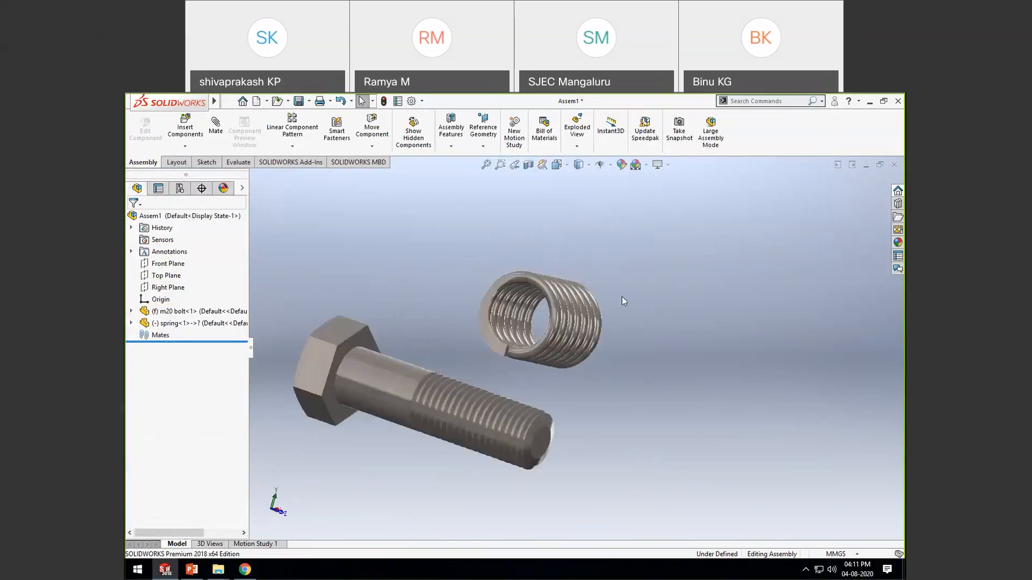
{"action": "scroll", "coordinate": [567, 355], "scroll_direction": "up", "scroll_amount": 2}
{"action": "scroll", "coordinate": [566, 355], "scroll_direction": "down", "scroll_amount": 1}
{"action": "mouse_move", "coordinate": [617, 288]}
{"action": "middle_mouse_down"}
{"action": "mouse_move", "coordinate": [542, 367]}
{"action": "mouse_move", "coordinate": [576, 376]}
{"action": "mouse_move", "coordinate": [602, 301]}
{"action": "middle_mouse_up"}
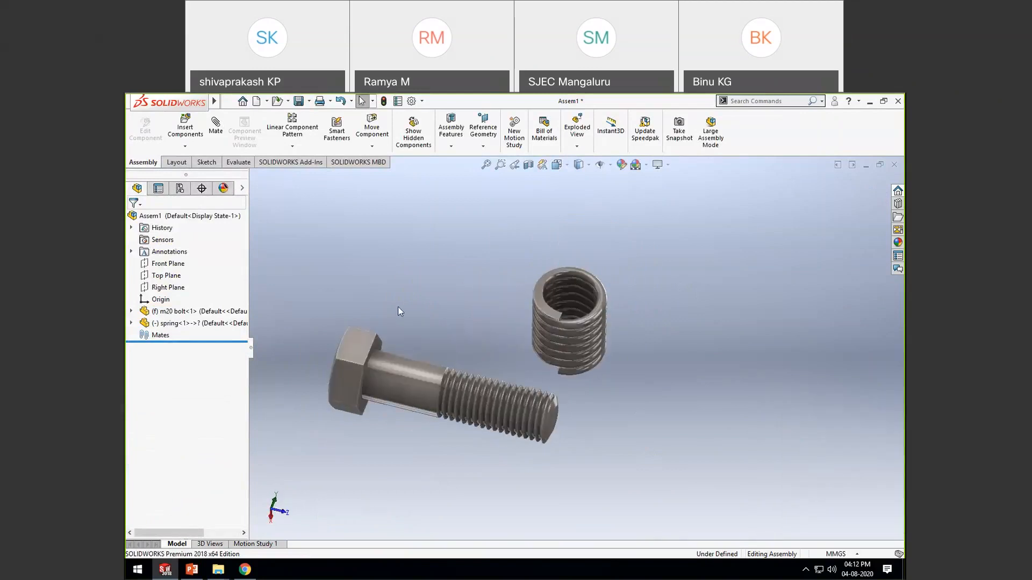
{"action": "middle_click_drag", "start_coordinate": [440, 295], "coordinate": [314, 231]}
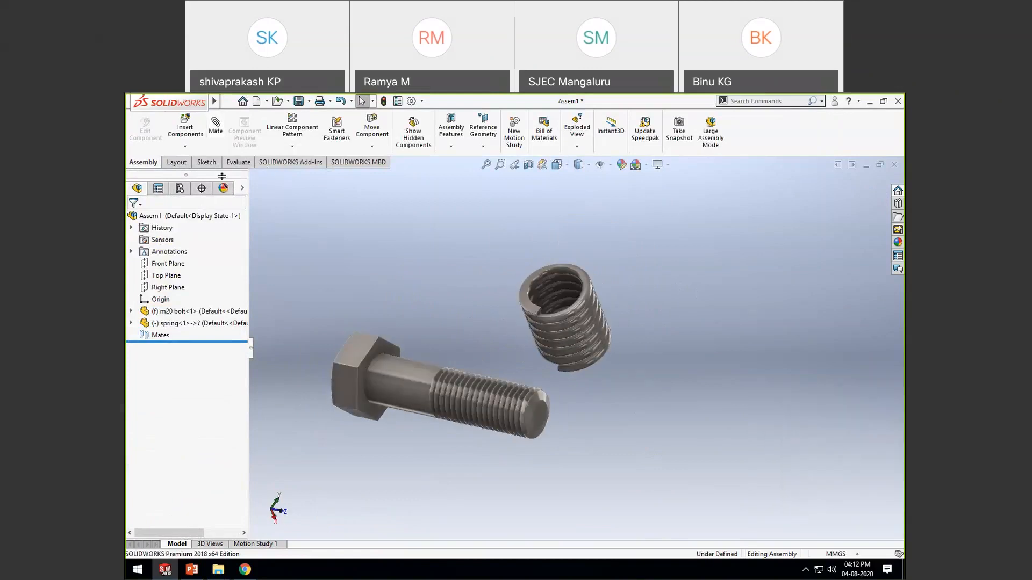
Step: Add a coincident mate between the bolt's cylindrical shank face and the axis line in the spring's sketch
{"action": "left_click", "coordinate": [216, 125]}
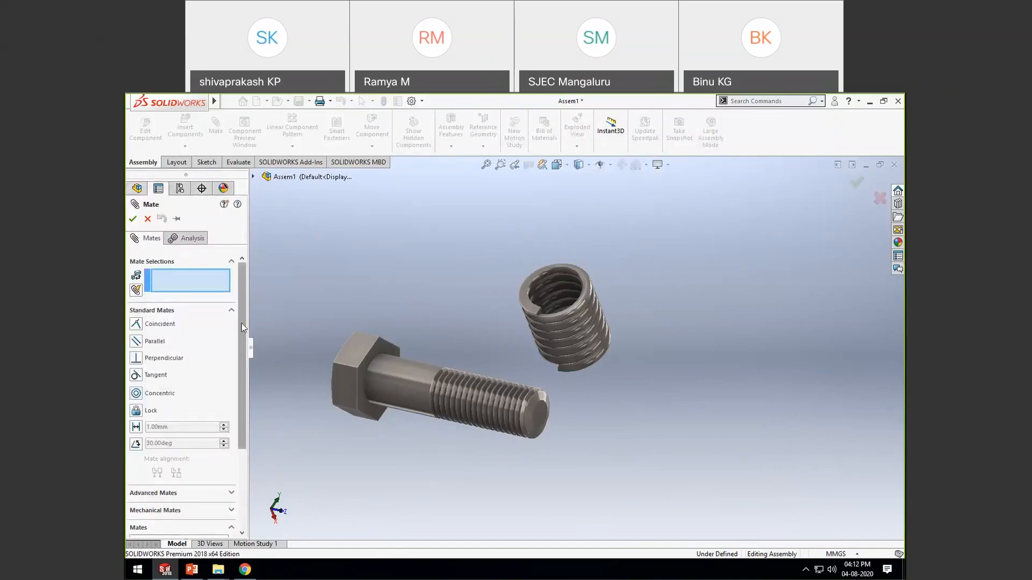
{"action": "left_click_drag", "start_coordinate": [242, 322], "coordinate": [244, 341]}
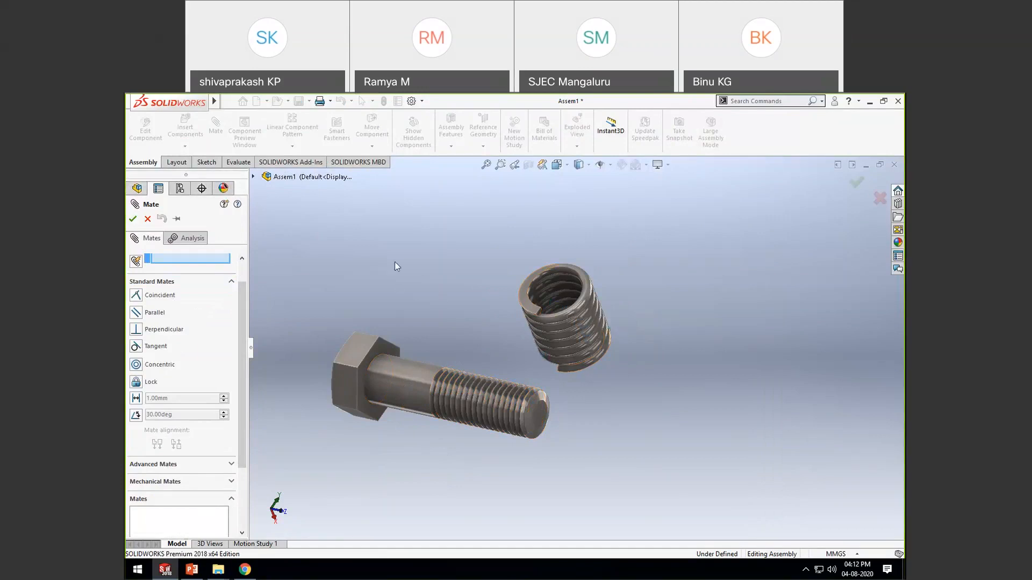
{"action": "left_click", "coordinate": [253, 177]}
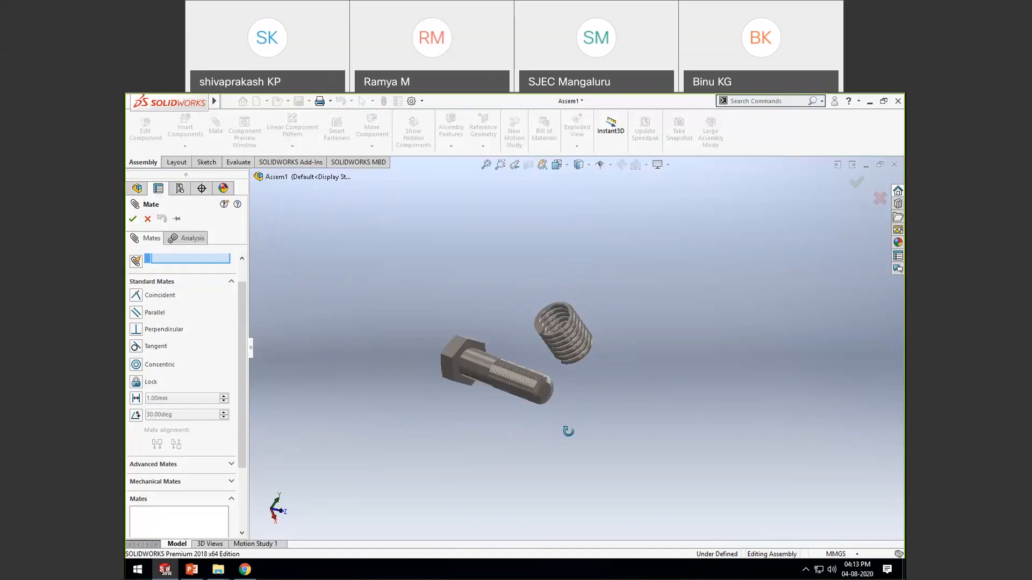
{"action": "middle_click_drag", "start_coordinate": [568, 431], "coordinate": [520, 336]}
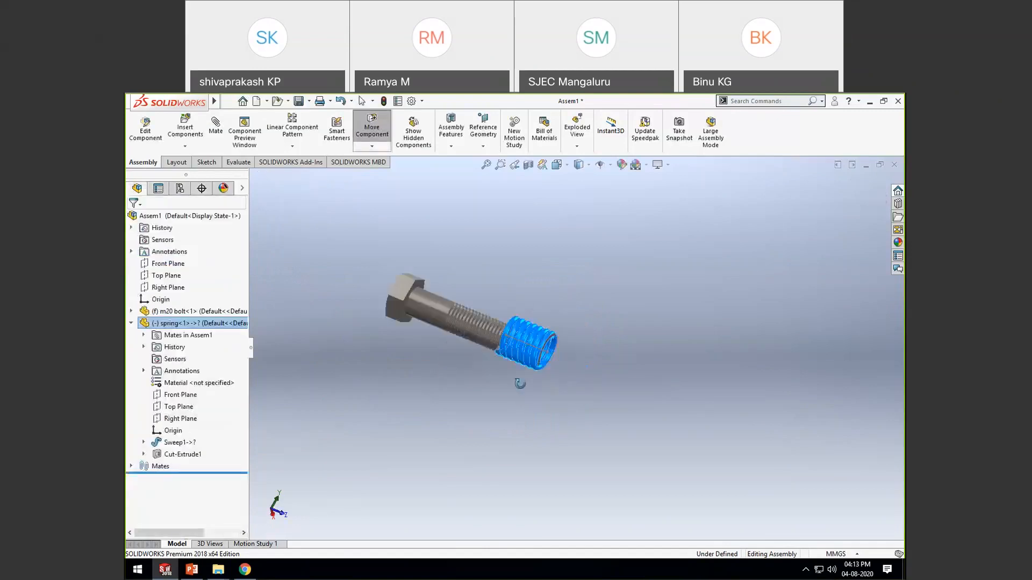
{"action": "middle_click_drag", "start_coordinate": [538, 344], "coordinate": [381, 387]}
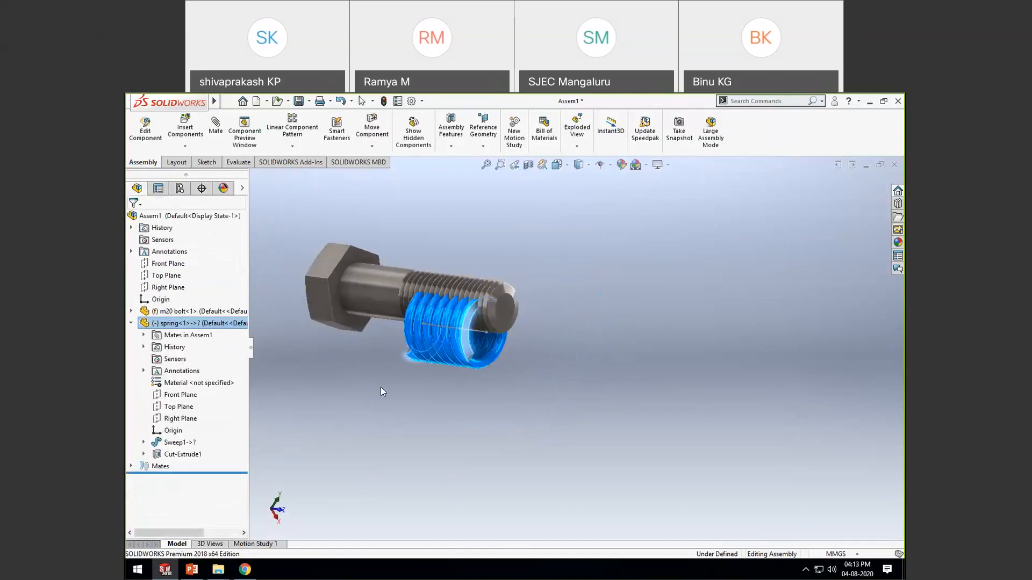
Step: Edit the coincident mate between bolt and spring and change its type to Concentric
{"action": "left_click", "coordinate": [131, 466]}
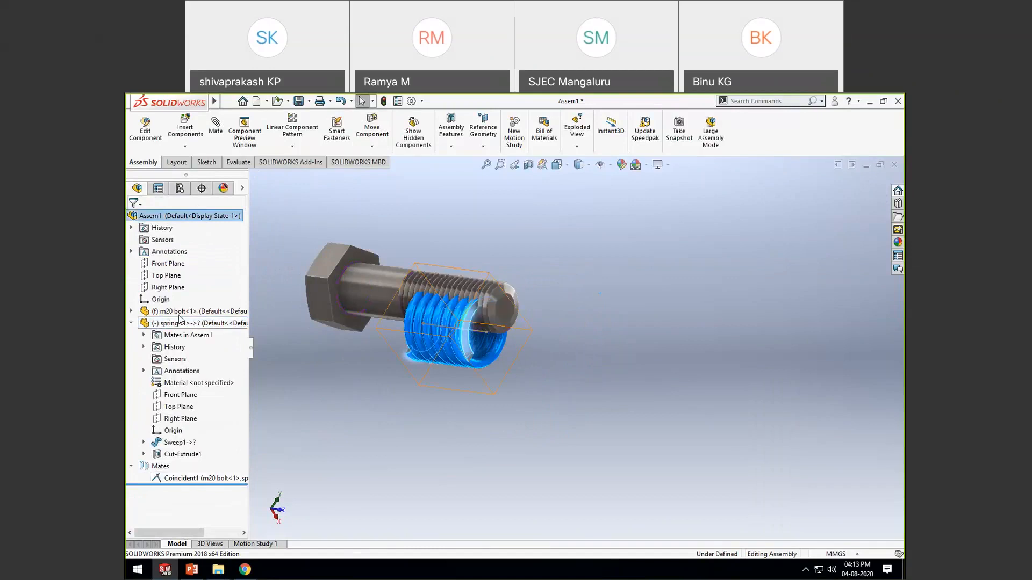
{"action": "right_click", "coordinate": [177, 481]}
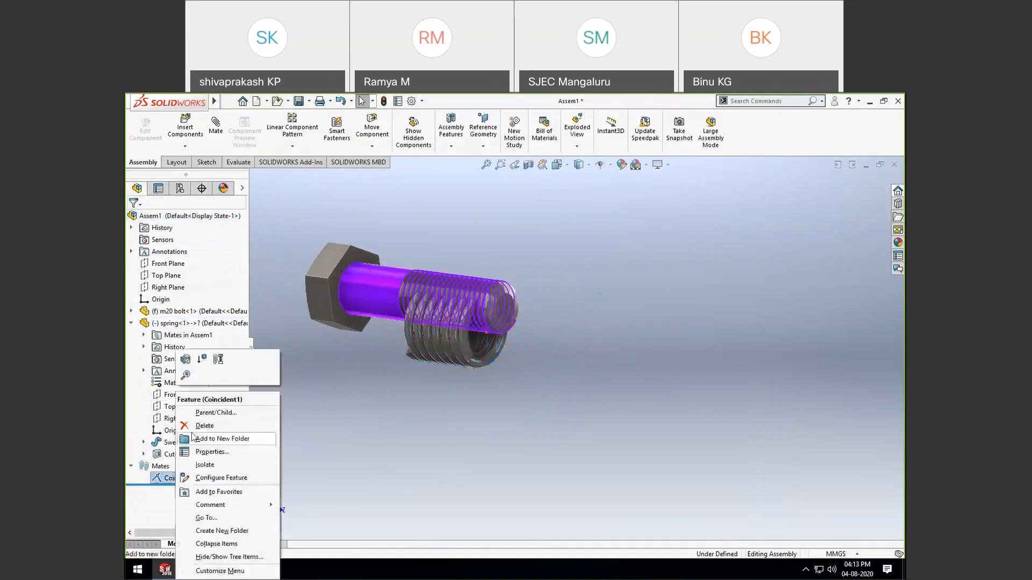
{"action": "left_click", "coordinate": [186, 360]}
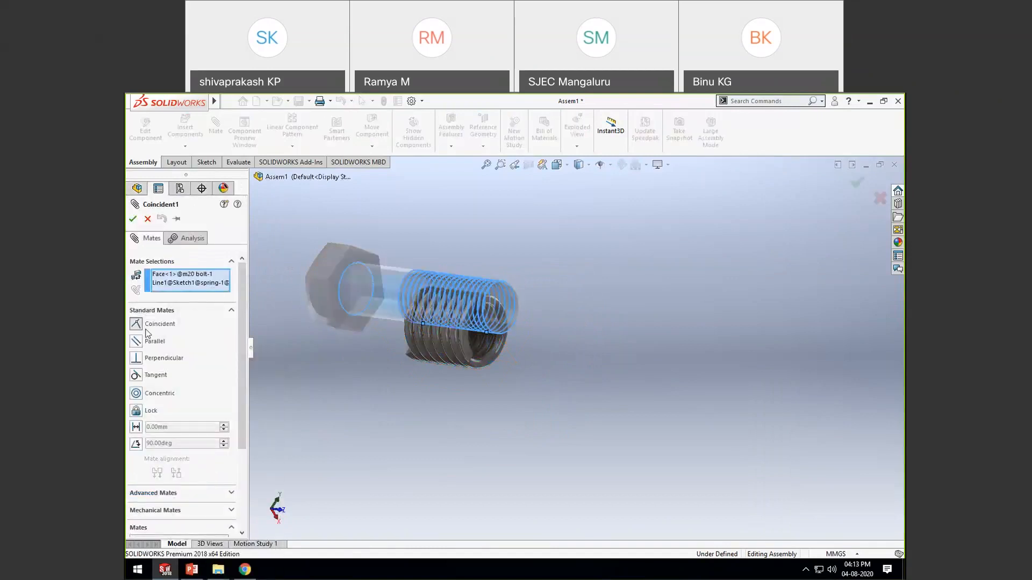
{"action": "left_click", "coordinate": [136, 394]}
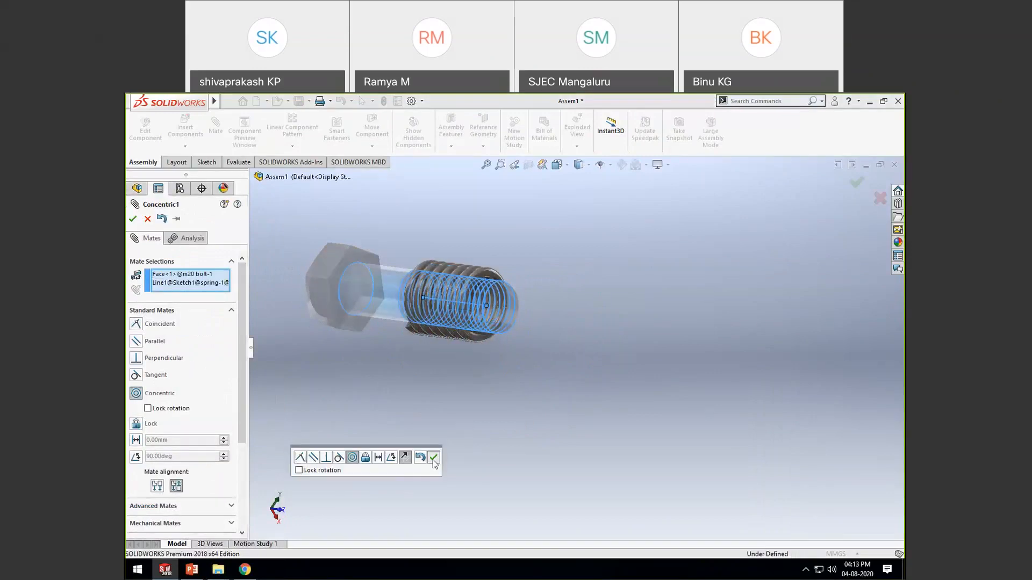
{"action": "left_click", "coordinate": [434, 458]}
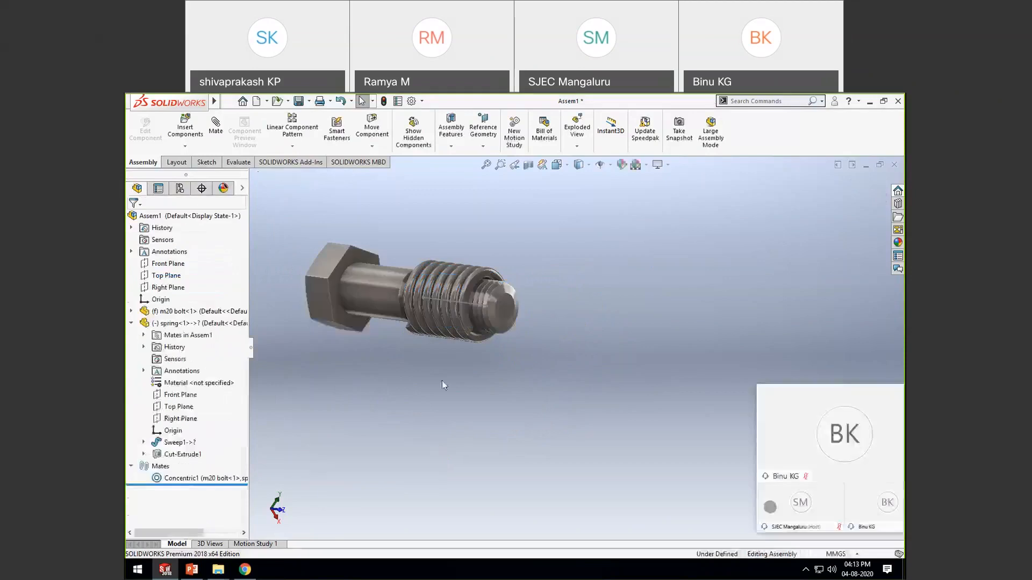
Step: Slide the spring along the bolt's axis from the thread towards the hex head
{"action": "middle_click_drag", "start_coordinate": [442, 385], "coordinate": [537, 356]}
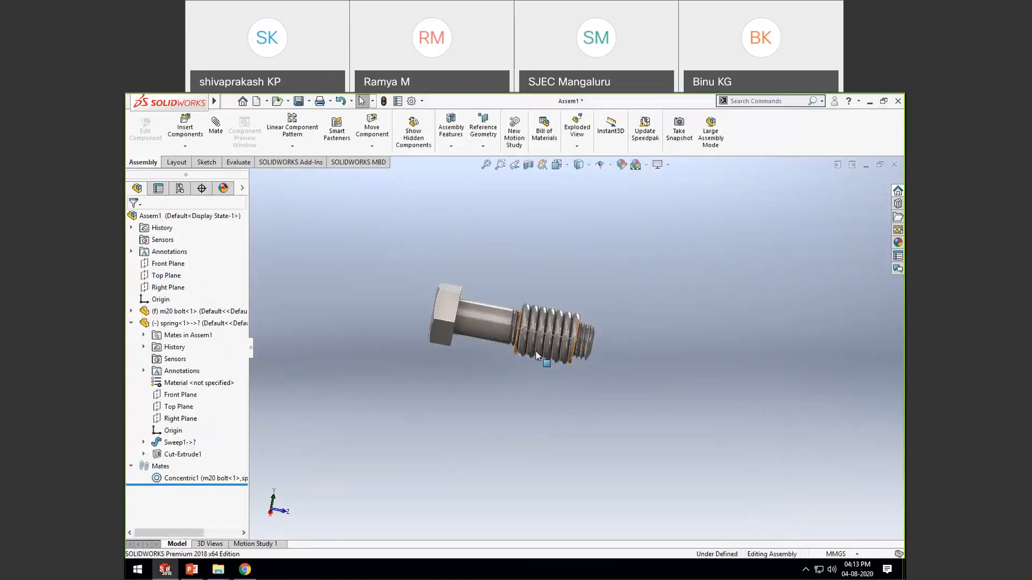
{"action": "left_click_drag", "start_coordinate": [537, 355], "coordinate": [477, 342]}
{"action": "scroll", "coordinate": [505, 362], "scroll_direction": "down", "scroll_amount": 3}
{"action": "middle_click_drag", "start_coordinate": [505, 362], "coordinate": [481, 407]}
{"action": "scroll", "coordinate": [468, 376], "scroll_direction": "down", "scroll_amount": 2}
{"action": "left_click", "coordinate": [464, 372]}
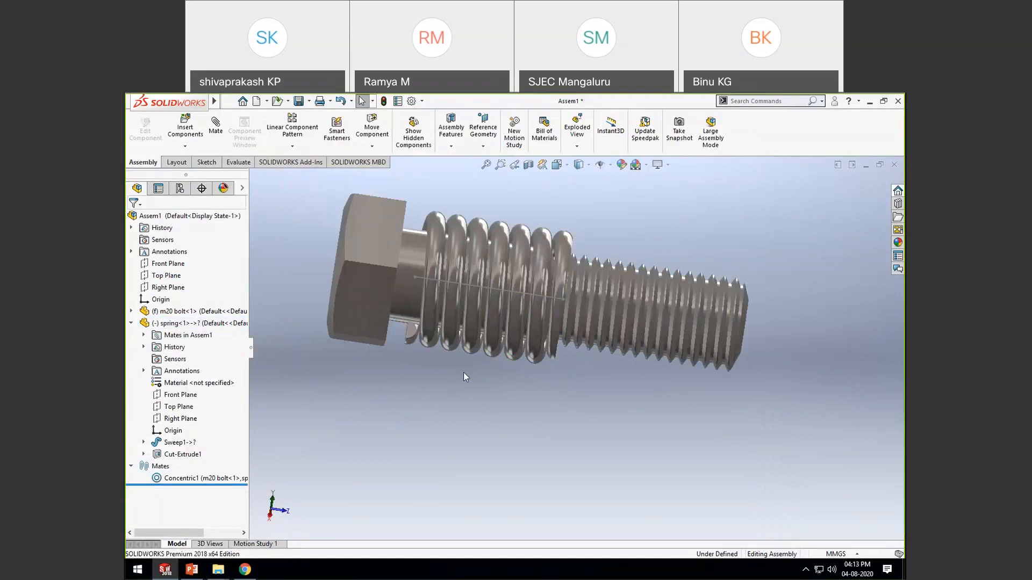
Step: Add a coincident mate between the end point of the spring's axis line and the underside face of the bolt head
{"action": "scroll", "coordinate": [547, 382], "scroll_direction": "up", "scroll_amount": 4}
{"action": "middle_click_drag", "start_coordinate": [547, 381], "coordinate": [505, 408]}
{"action": "scroll", "coordinate": [537, 349], "scroll_direction": "down", "scroll_amount": 2}
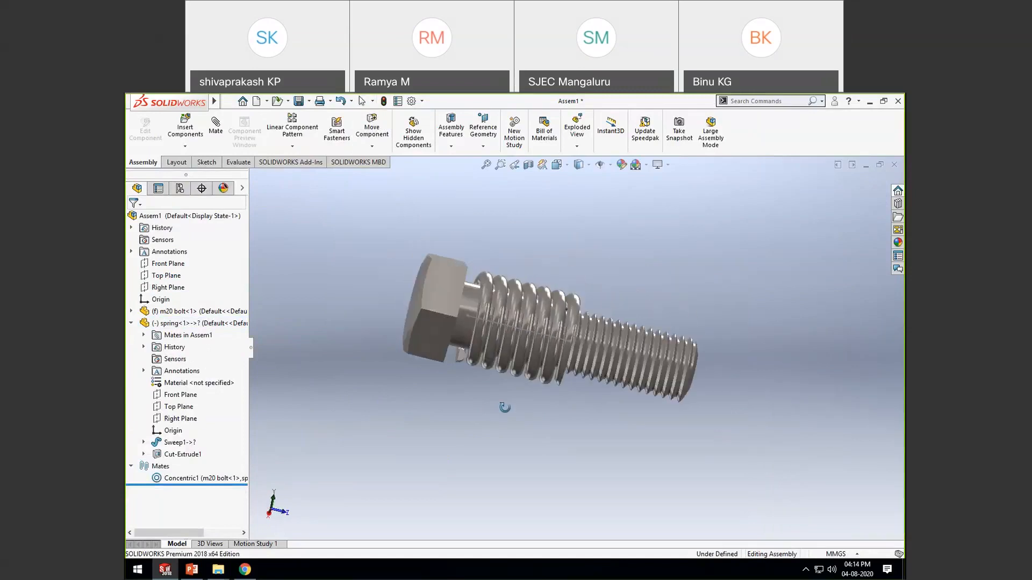
{"action": "middle_click_drag", "start_coordinate": [462, 360], "coordinate": [442, 339]}
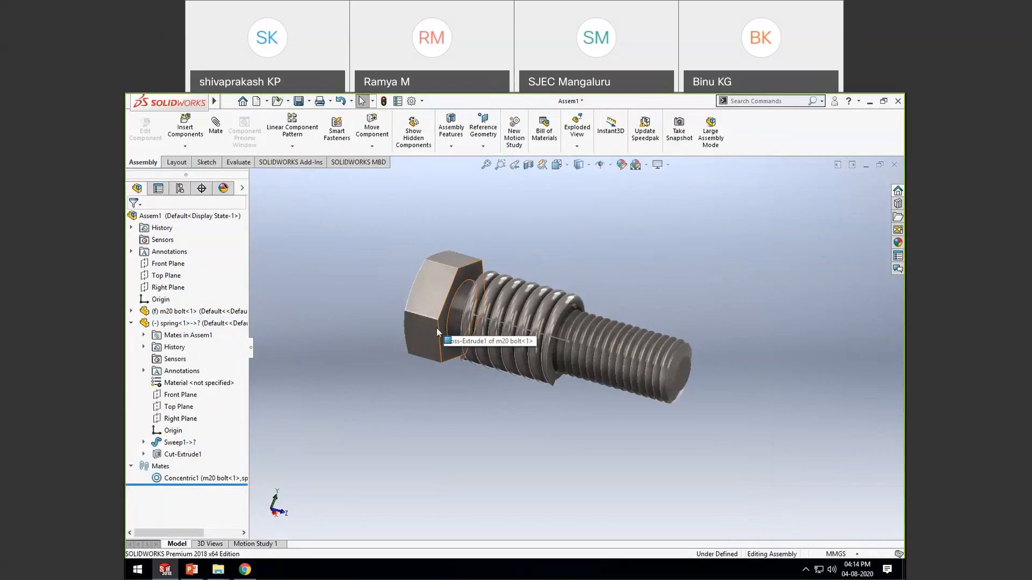
{"action": "left_click", "coordinate": [216, 126]}
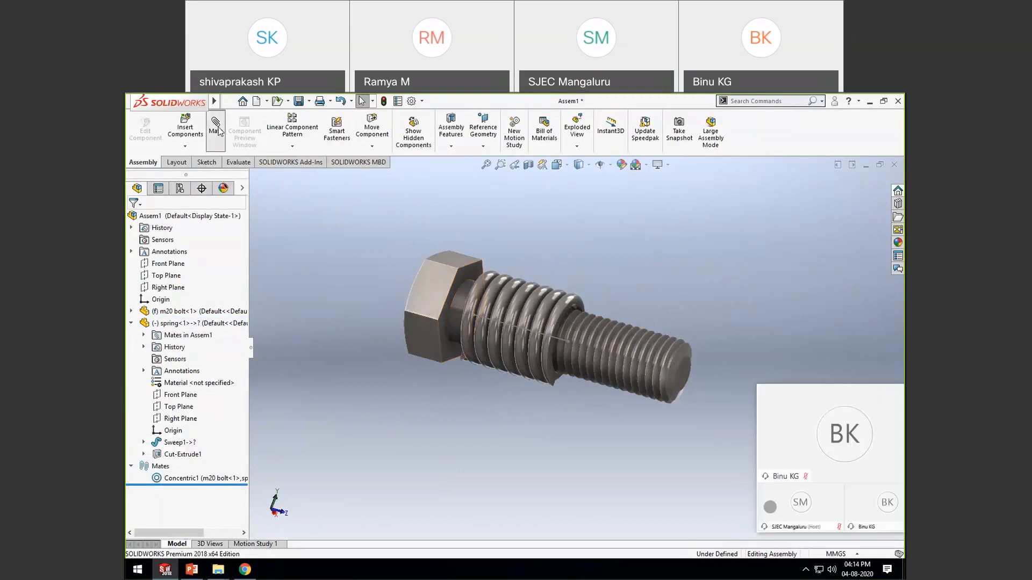
{"action": "scroll", "coordinate": [461, 356], "scroll_direction": "down", "scroll_amount": 4}
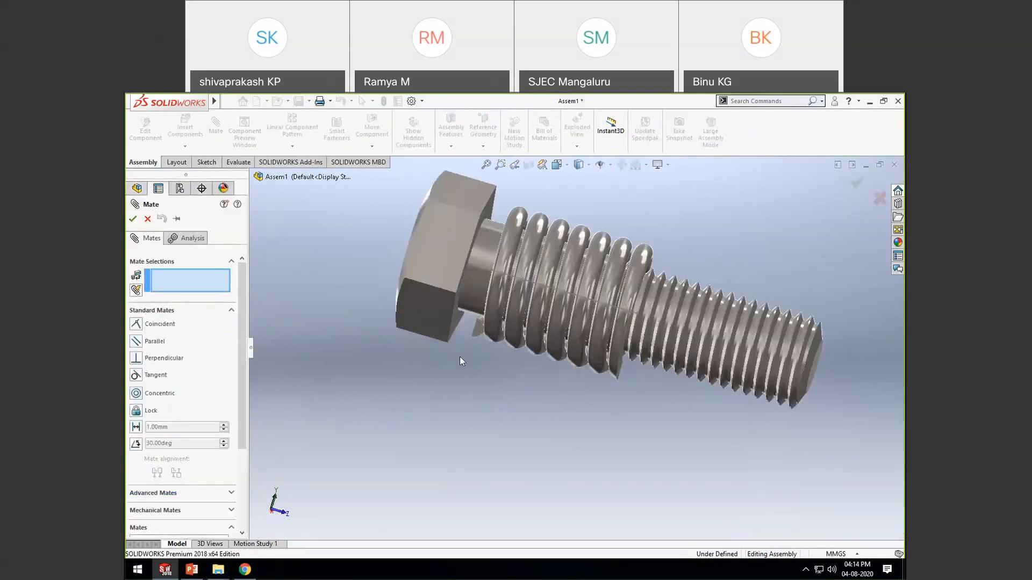
{"action": "left_click", "coordinate": [491, 274]}
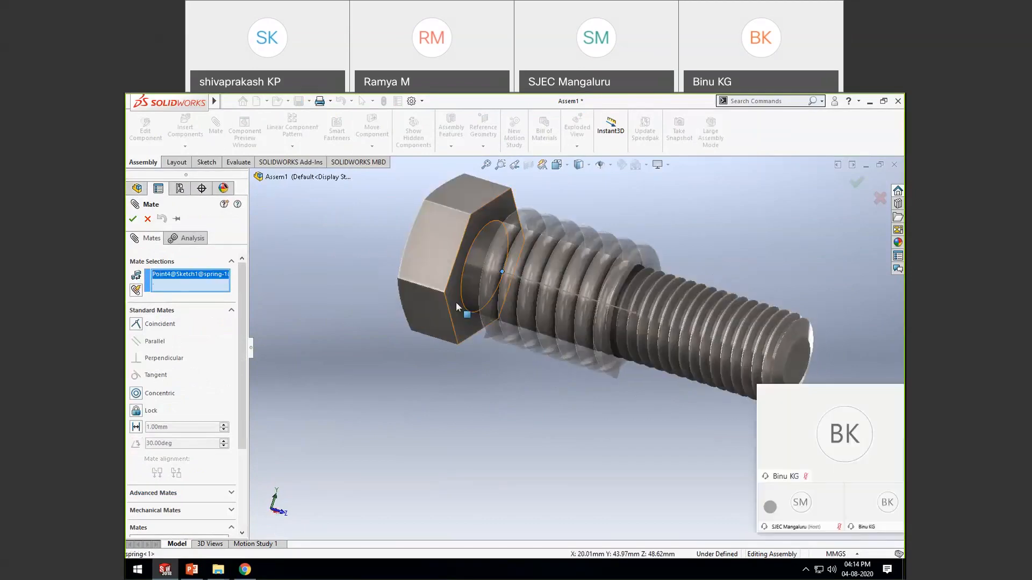
{"action": "left_click", "coordinate": [456, 307]}
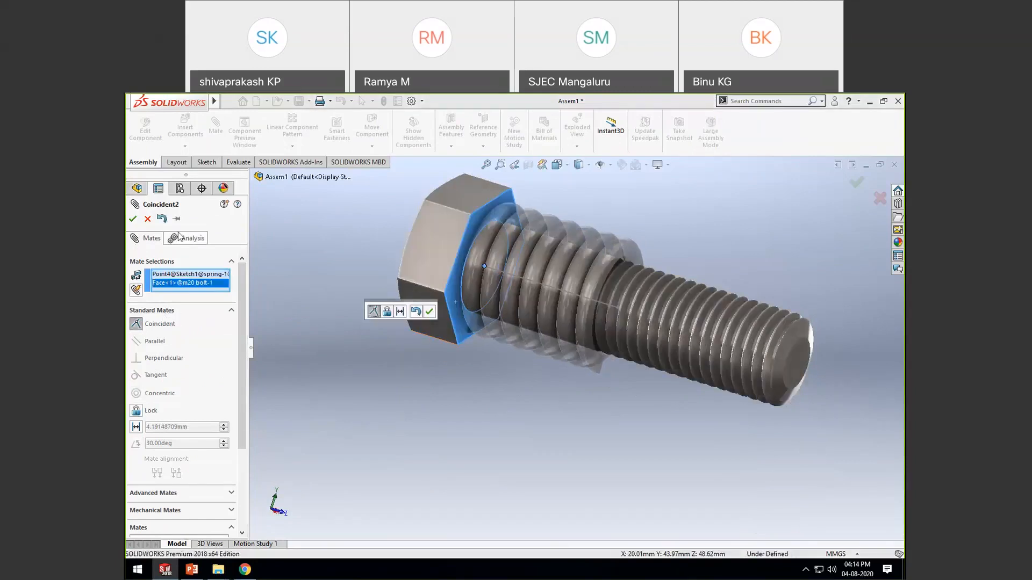
{"action": "key", "text": "Return"}
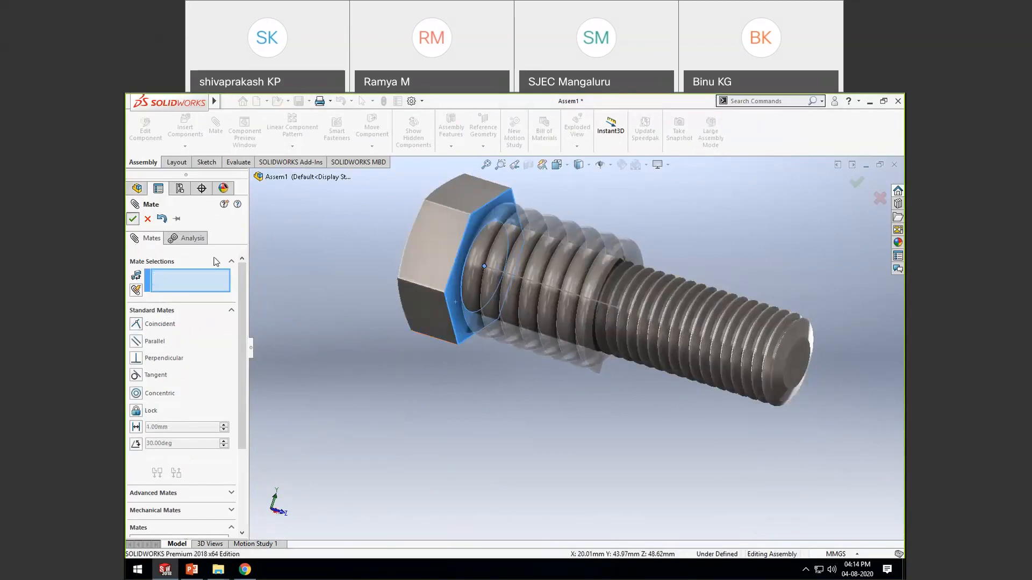
{"action": "left_click", "coordinate": [133, 218]}
Step: Insert the m20 nut part and place it in free space beyond the threaded end of the bolt
{"action": "scroll", "coordinate": [397, 390], "scroll_direction": "up", "scroll_amount": 3}
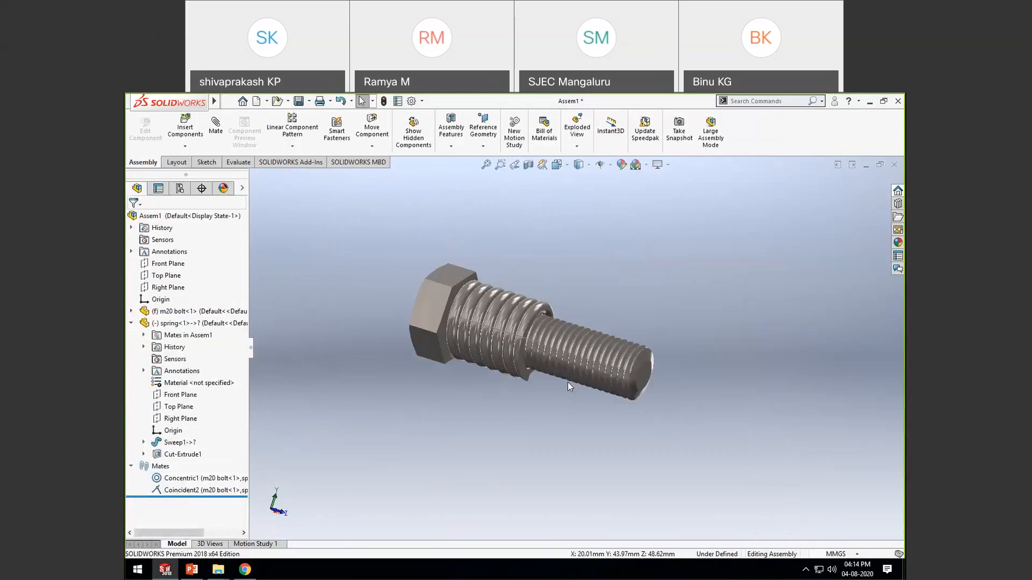
{"action": "middle_click_drag", "start_coordinate": [567, 382], "coordinate": [600, 359]}
{"action": "scroll", "coordinate": [600, 358], "scroll_direction": "down", "scroll_amount": 2}
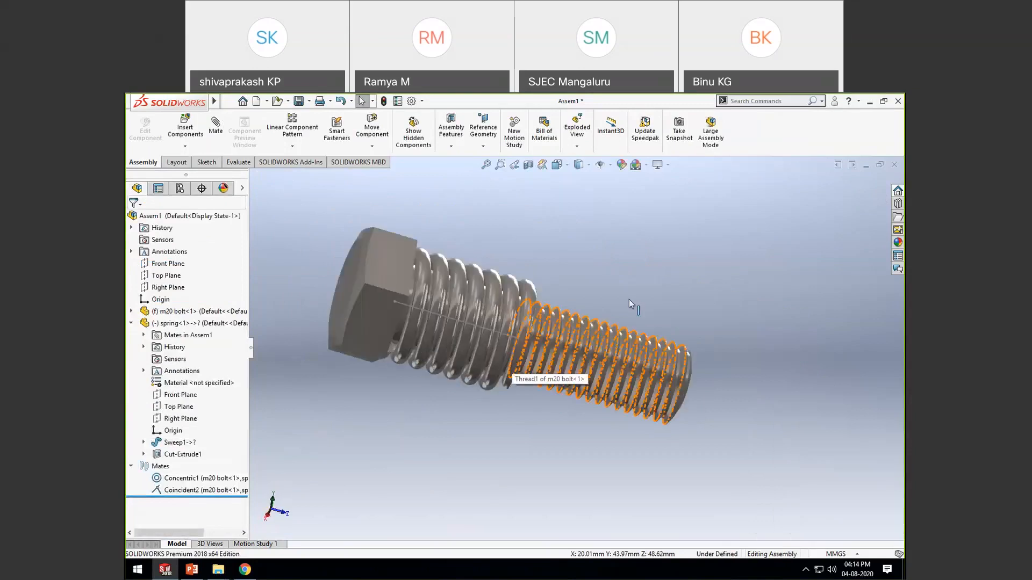
{"action": "scroll", "coordinate": [581, 341], "scroll_direction": "up", "scroll_amount": 1}
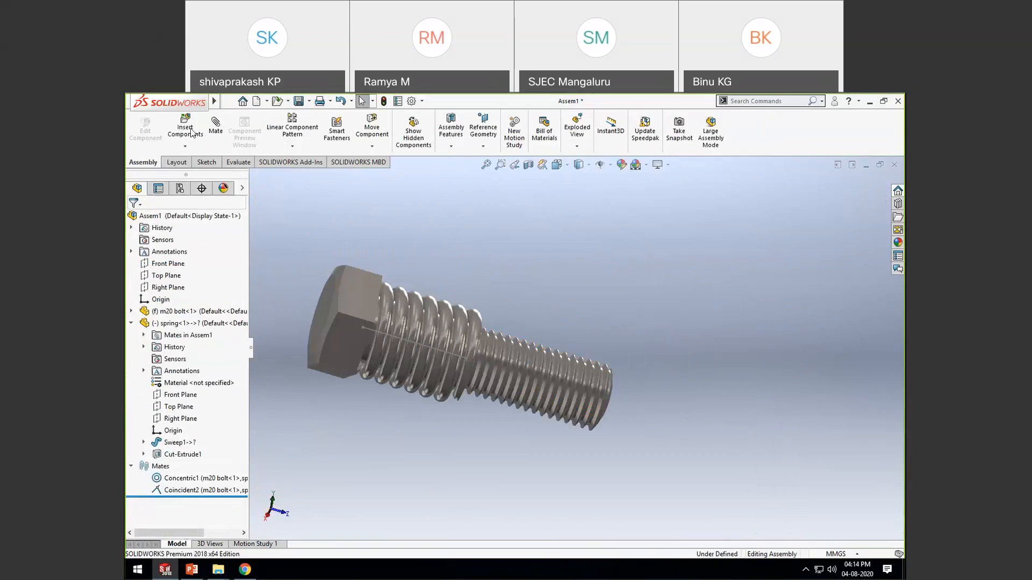
{"action": "left_click", "coordinate": [191, 133]}
{"action": "left_click", "coordinate": [260, 217]}
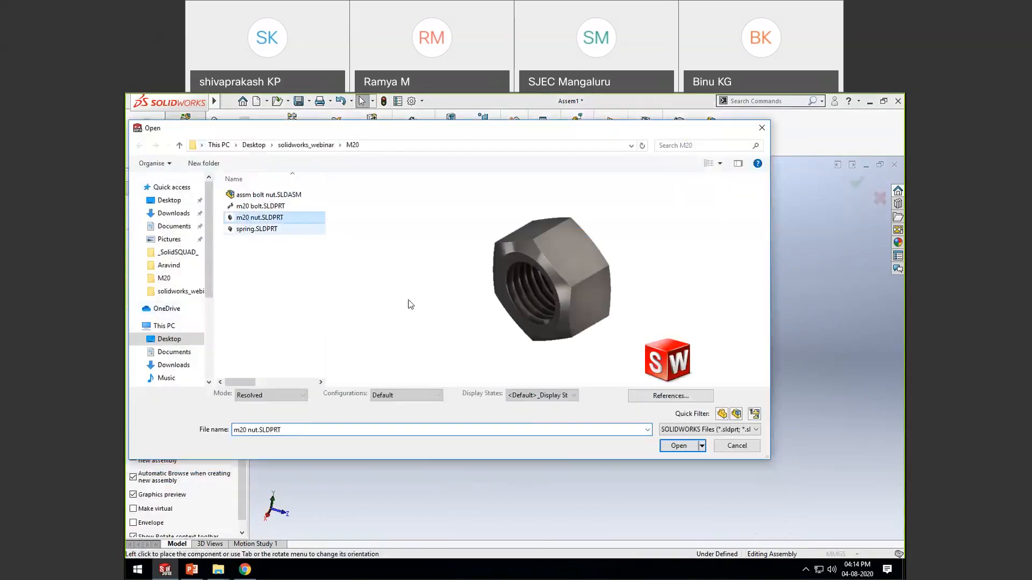
{"action": "left_click", "coordinate": [677, 446]}
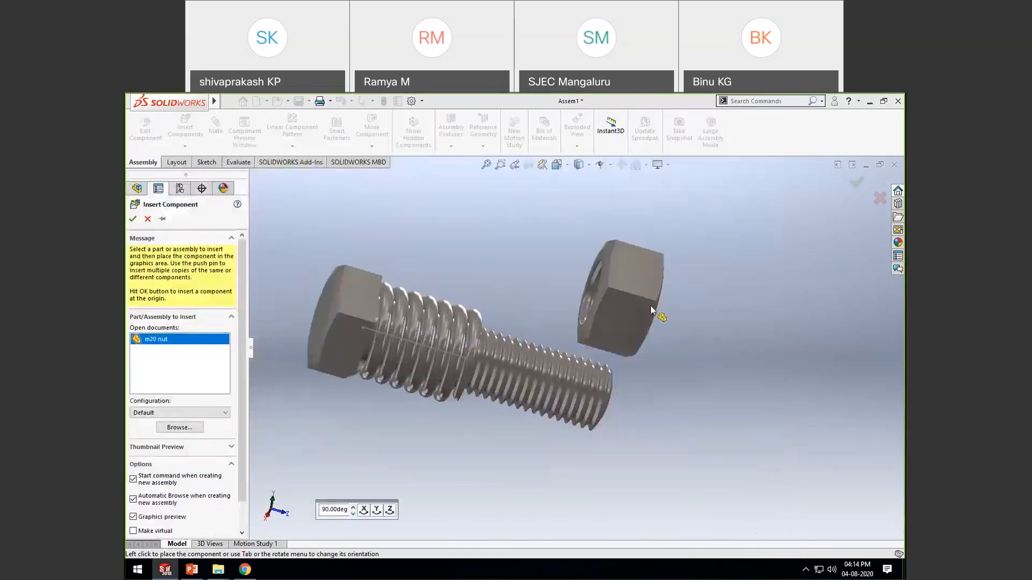
{"action": "left_click", "coordinate": [695, 314]}
Step: Set up a mechanical Screw mate between the bolt's cylindrical shank face and the circular edge around the nut's bore
{"action": "scroll", "coordinate": [541, 306], "scroll_direction": "up", "scroll_amount": 4}
{"action": "scroll", "coordinate": [542, 305], "scroll_direction": "down", "scroll_amount": 2}
{"action": "middle_click_drag", "start_coordinate": [540, 313], "coordinate": [576, 324]}
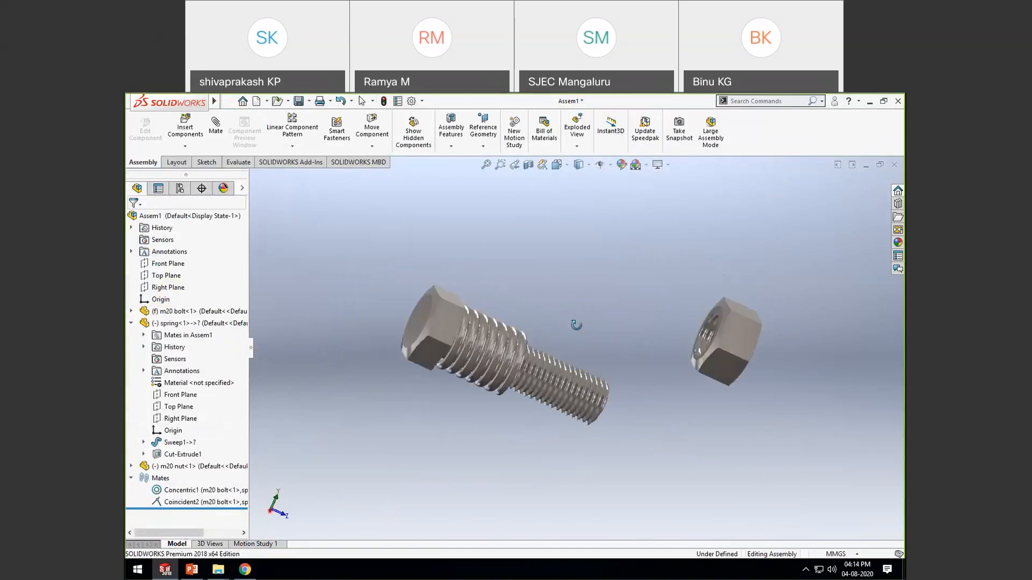
{"action": "scroll", "coordinate": [641, 369], "scroll_direction": "up", "scroll_amount": 3}
{"action": "scroll", "coordinate": [640, 369], "scroll_direction": "down", "scroll_amount": 3}
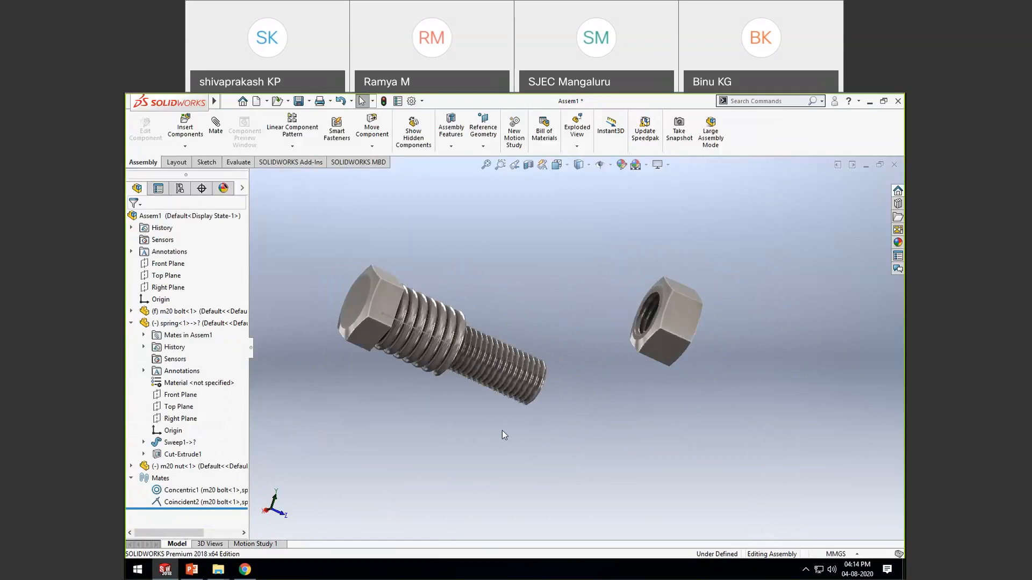
{"action": "middle_click_drag", "start_coordinate": [495, 455], "coordinate": [644, 373]}
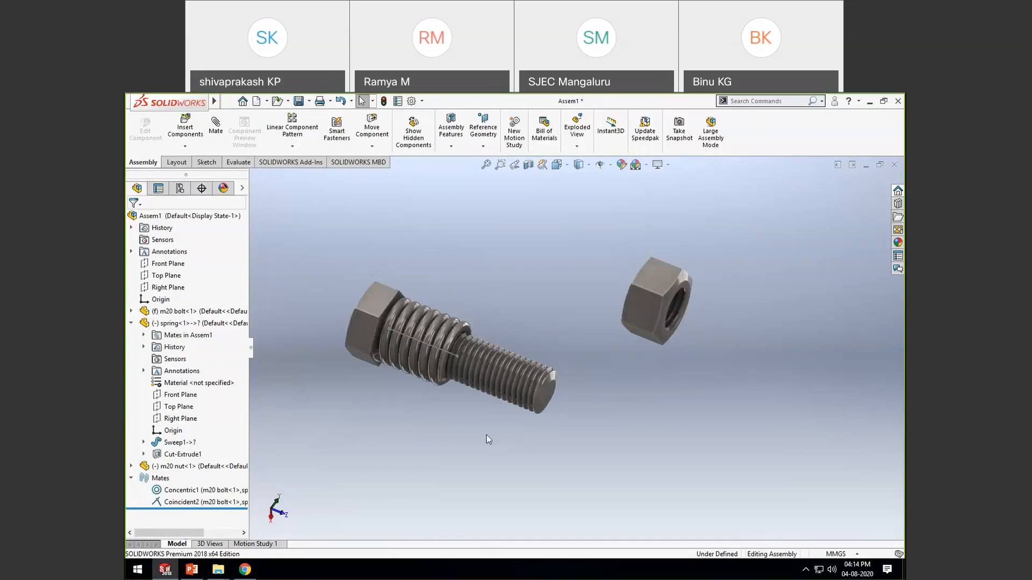
{"action": "left_click", "coordinate": [216, 126]}
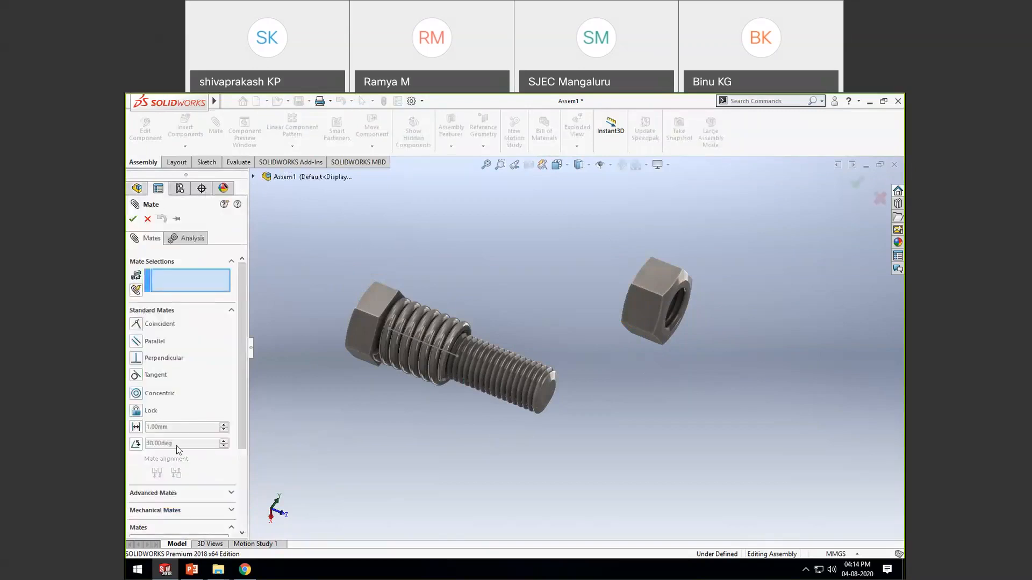
{"action": "left_click", "coordinate": [160, 511]}
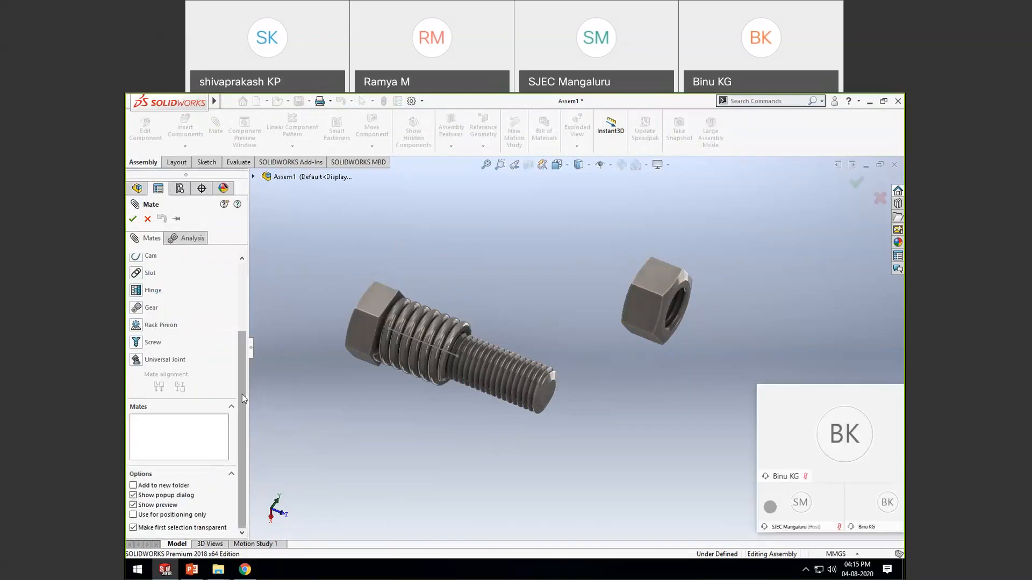
{"action": "left_click", "coordinate": [146, 342]}
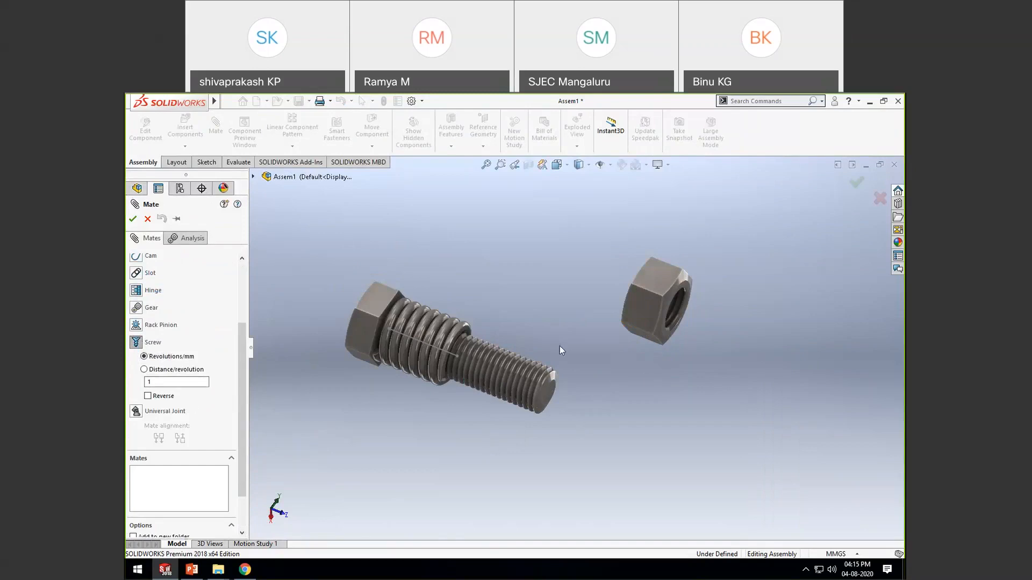
{"action": "middle_click_drag", "start_coordinate": [578, 325], "coordinate": [472, 305]}
{"action": "scroll", "coordinate": [447, 295], "scroll_direction": "down", "scroll_amount": 2}
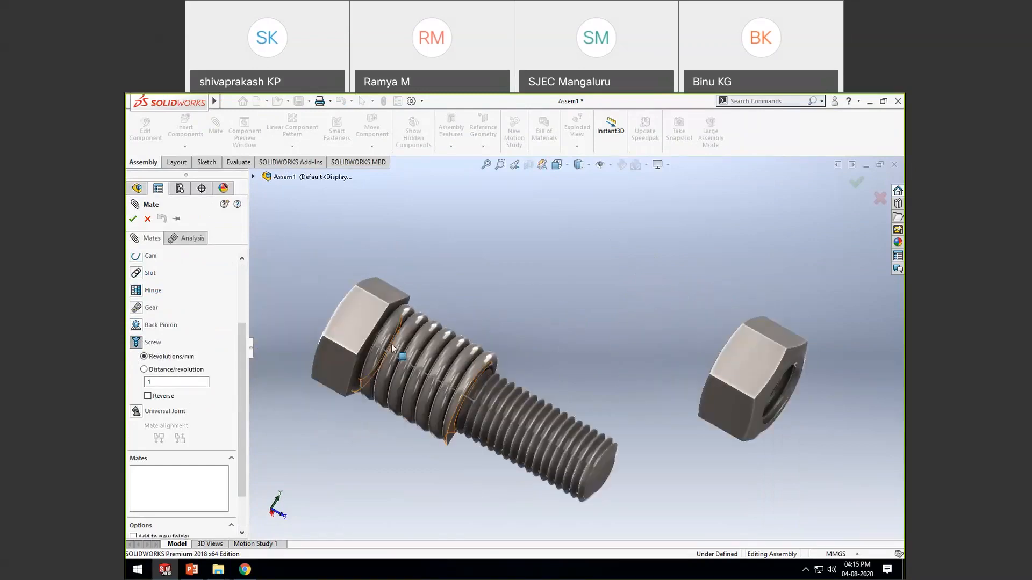
{"action": "scroll", "coordinate": [425, 362], "scroll_direction": "down", "scroll_amount": 2}
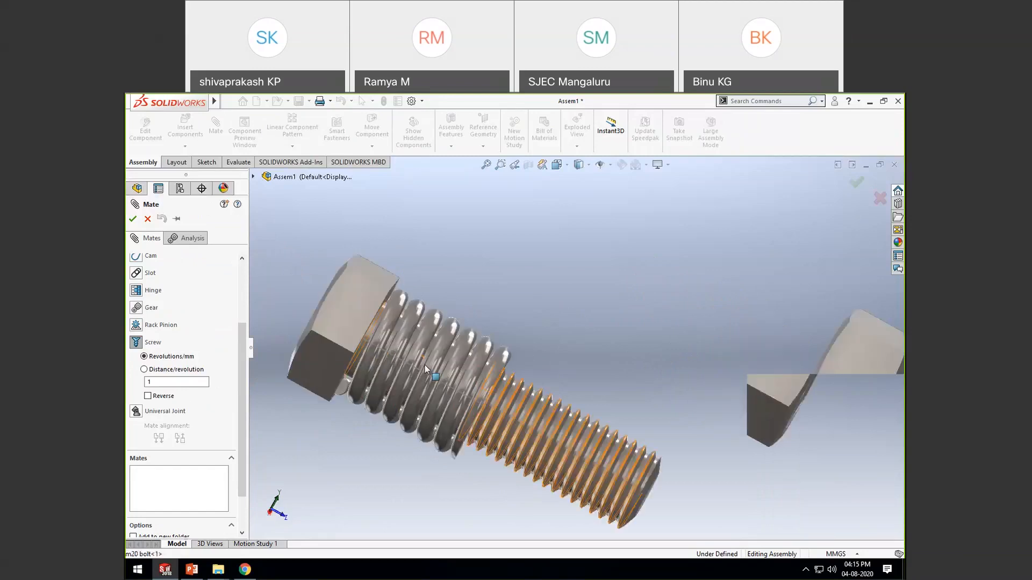
{"action": "scroll", "coordinate": [411, 345], "scroll_direction": "down", "scroll_amount": 3}
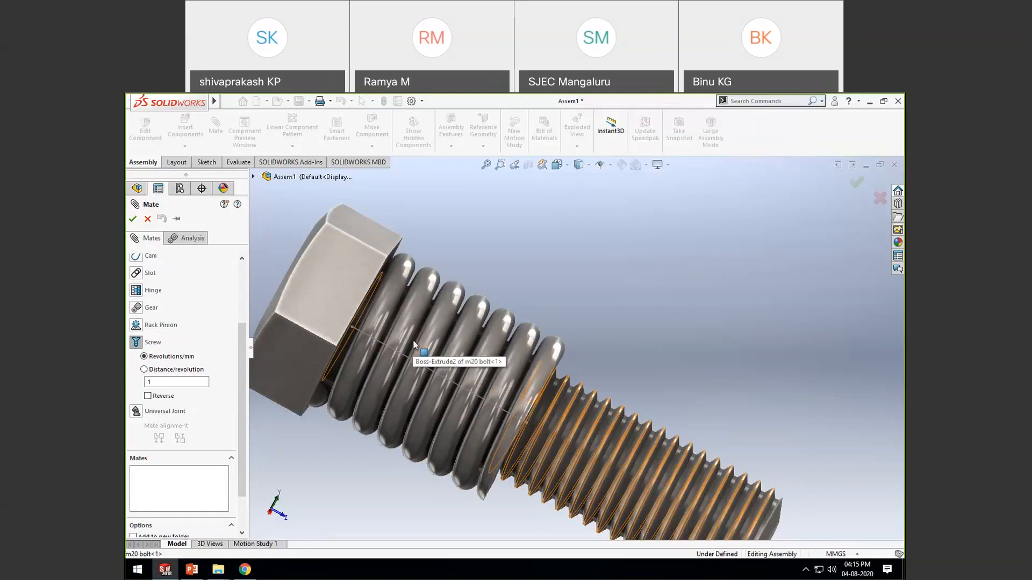
{"action": "scroll", "coordinate": [414, 344], "scroll_direction": "up", "scroll_amount": 6}
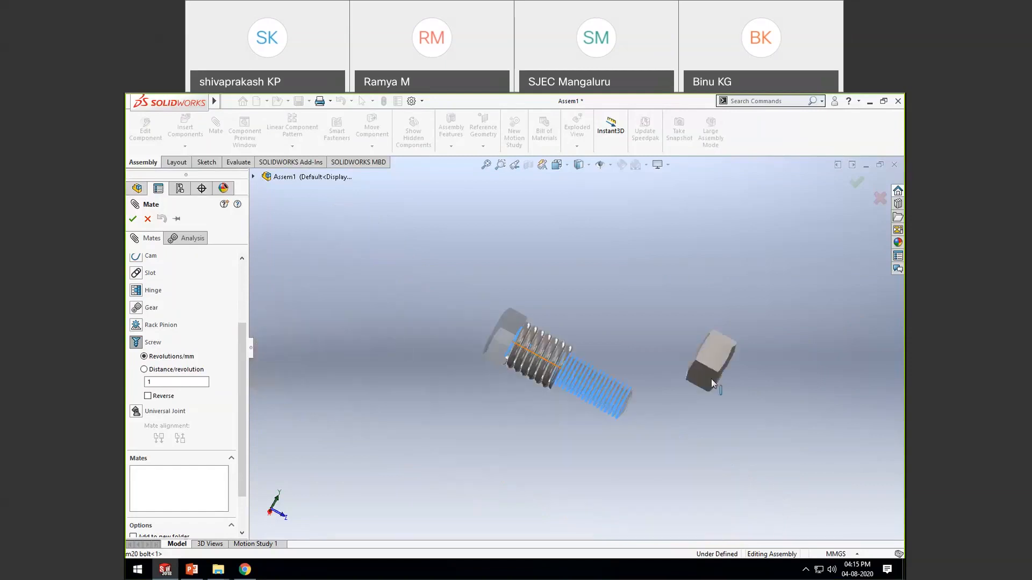
{"action": "scroll", "coordinate": [711, 379], "scroll_direction": "down", "scroll_amount": 6}
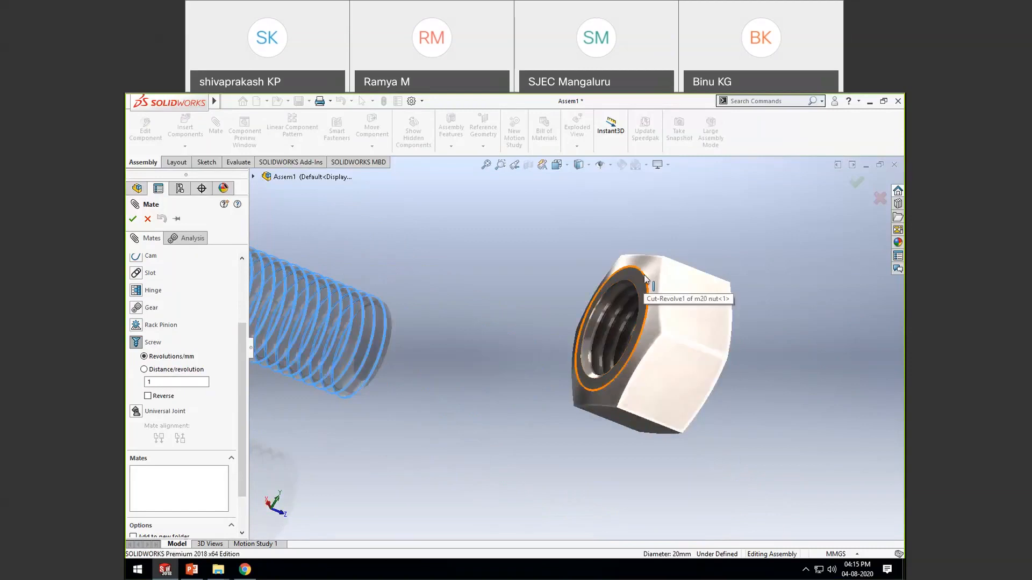
{"action": "left_click", "coordinate": [644, 275]}
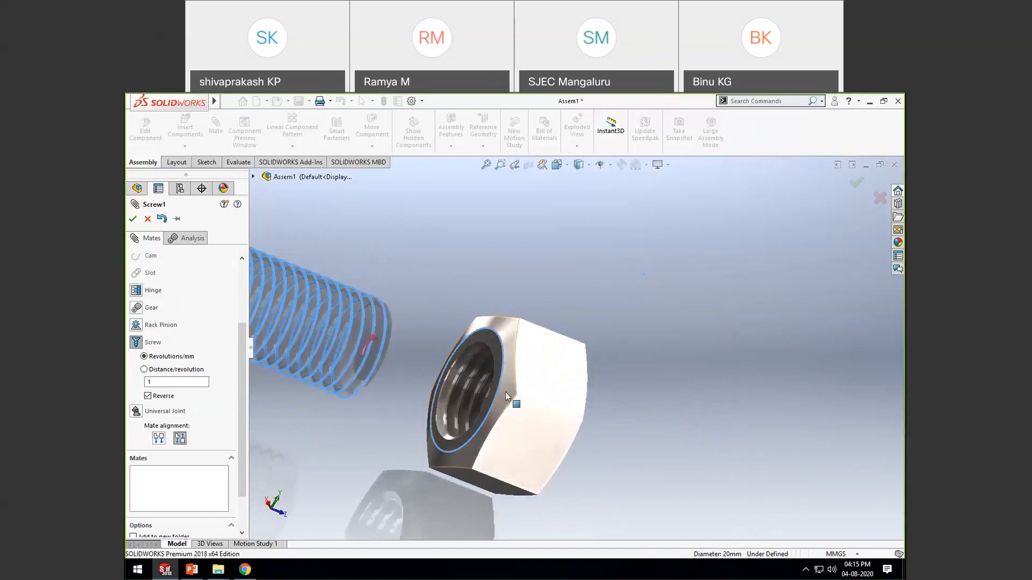
Step: Set the screw mate to a distance per revolution of 2.5 mm, keep it reversed, and accept the mate
{"action": "middle_click_drag", "start_coordinate": [492, 382], "coordinate": [461, 369]}
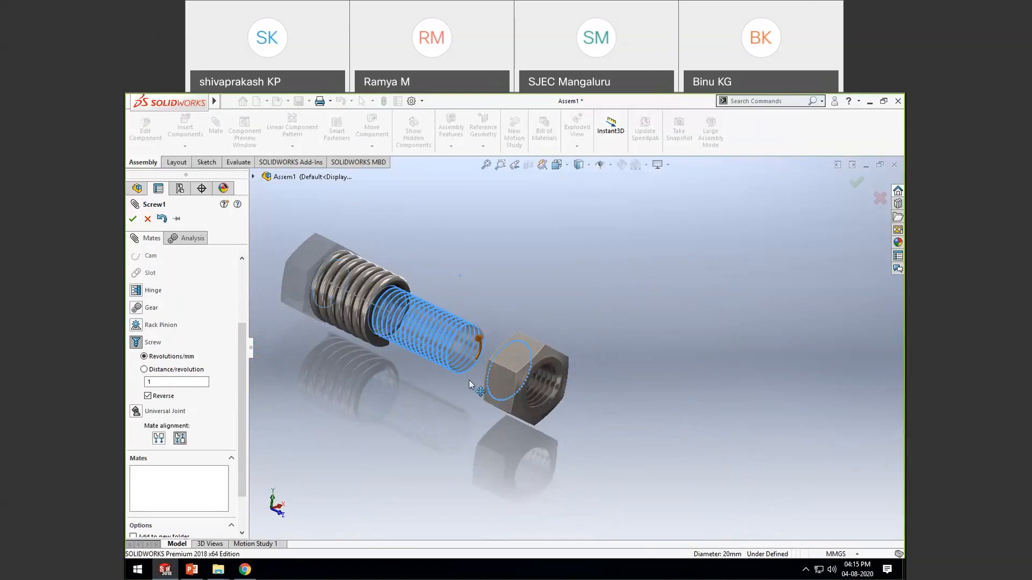
{"action": "left_click", "coordinate": [147, 396]}
{"action": "middle_click_drag", "start_coordinate": [473, 414], "coordinate": [403, 417]}
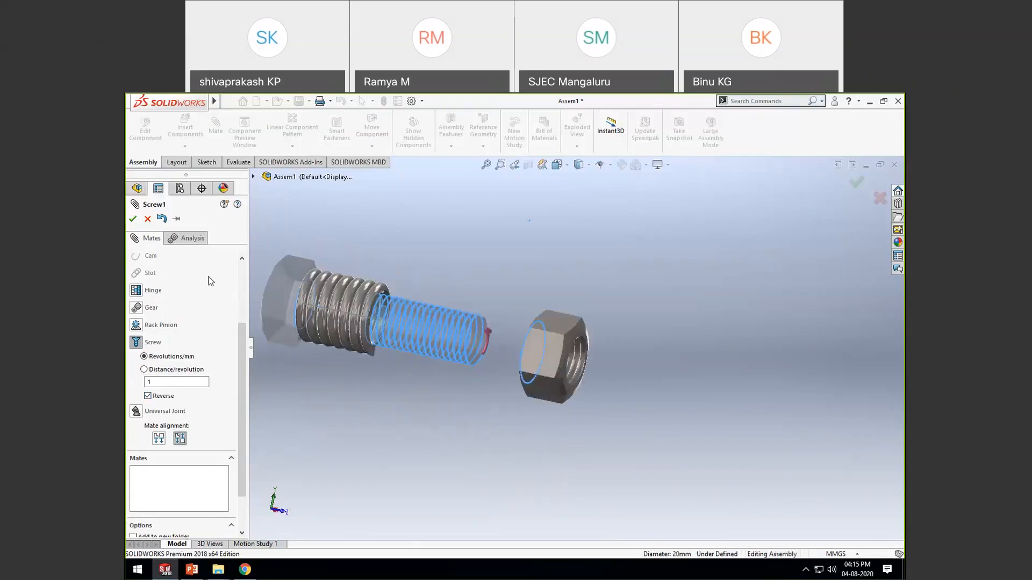
{"action": "left_click", "coordinate": [165, 382]}
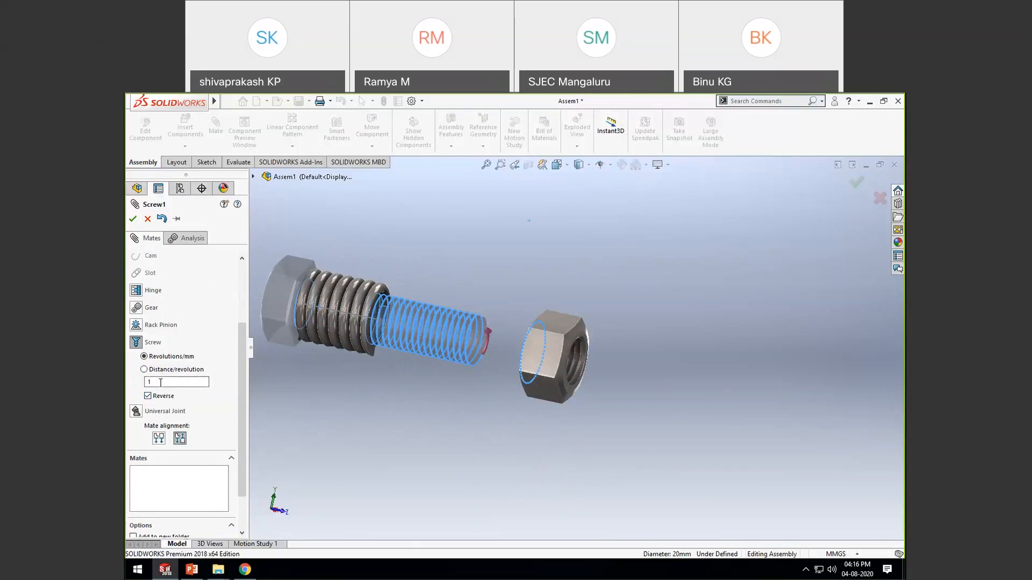
{"action": "left_click", "coordinate": [144, 370]}
{"action": "type", "text": "2.5"}
{"action": "key", "text": "Return"}
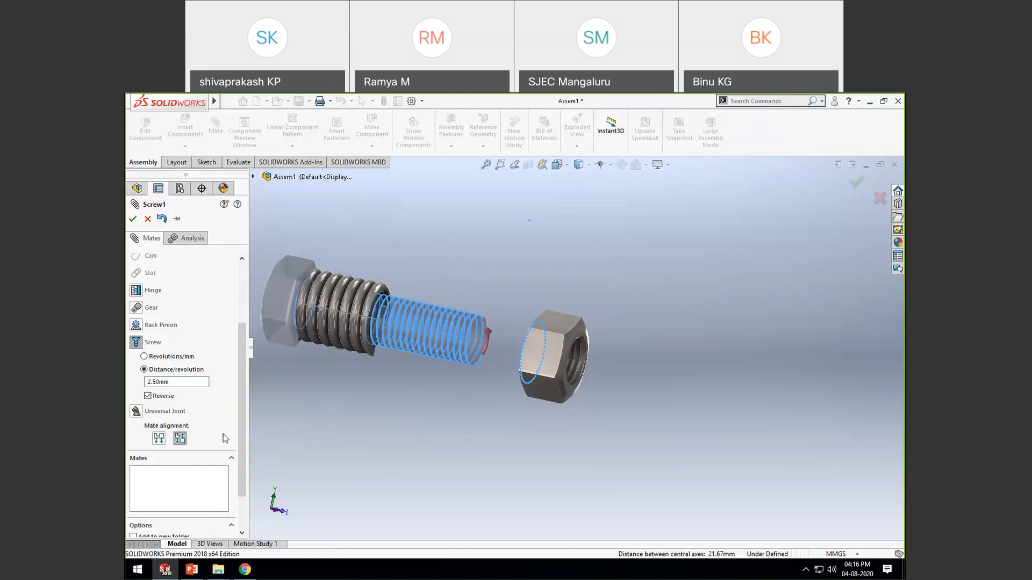
{"action": "key", "text": "Return"}
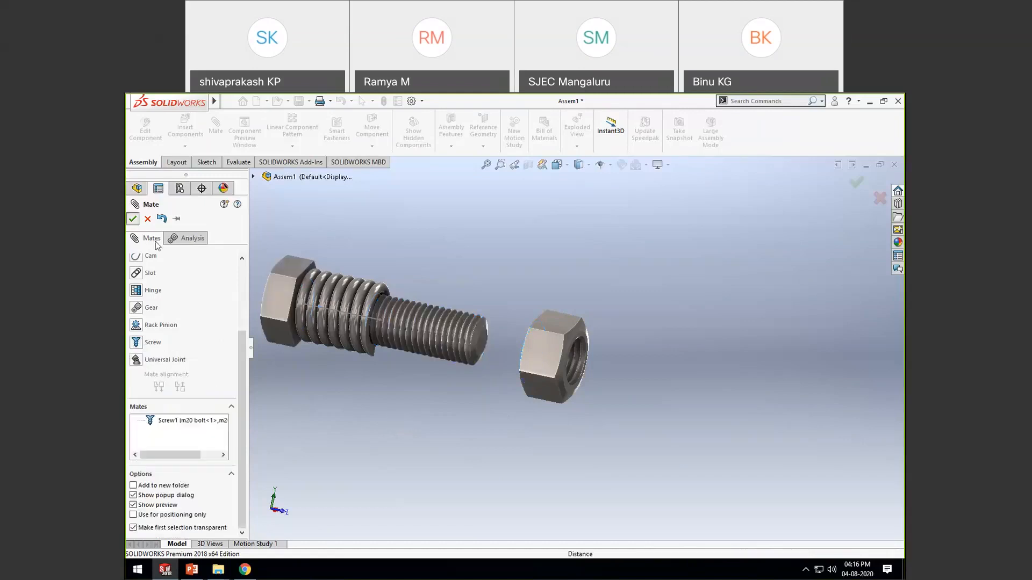
{"action": "left_click", "coordinate": [133, 219]}
Step: Turn the nut so it travels along the bolt's thread up to near the free end of the spring
{"action": "scroll", "coordinate": [511, 325], "scroll_direction": "up", "scroll_amount": 3}
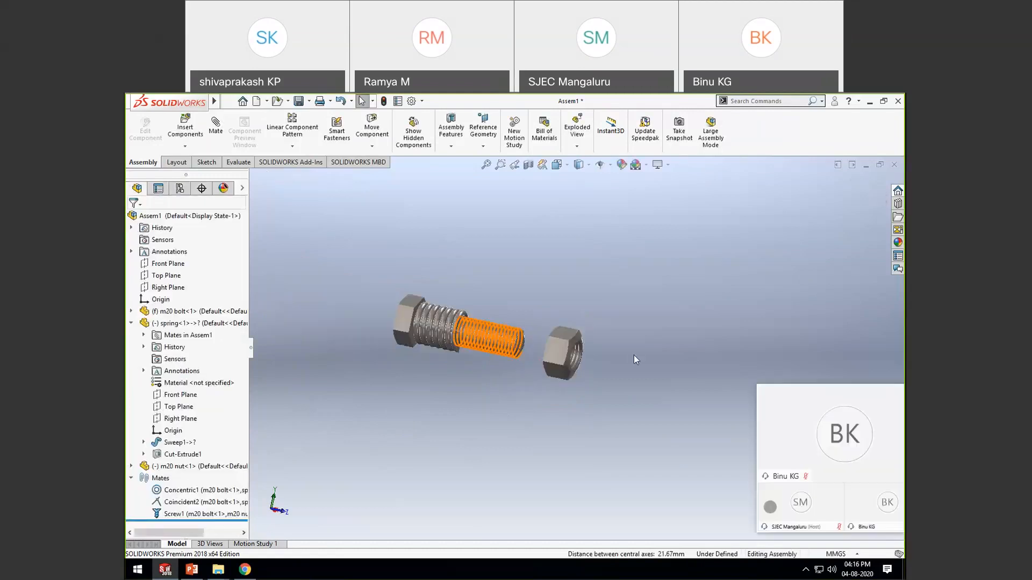
{"action": "middle_click_drag", "start_coordinate": [633, 356], "coordinate": [609, 380]}
{"action": "scroll", "coordinate": [531, 415], "scroll_direction": "down", "scroll_amount": 2}
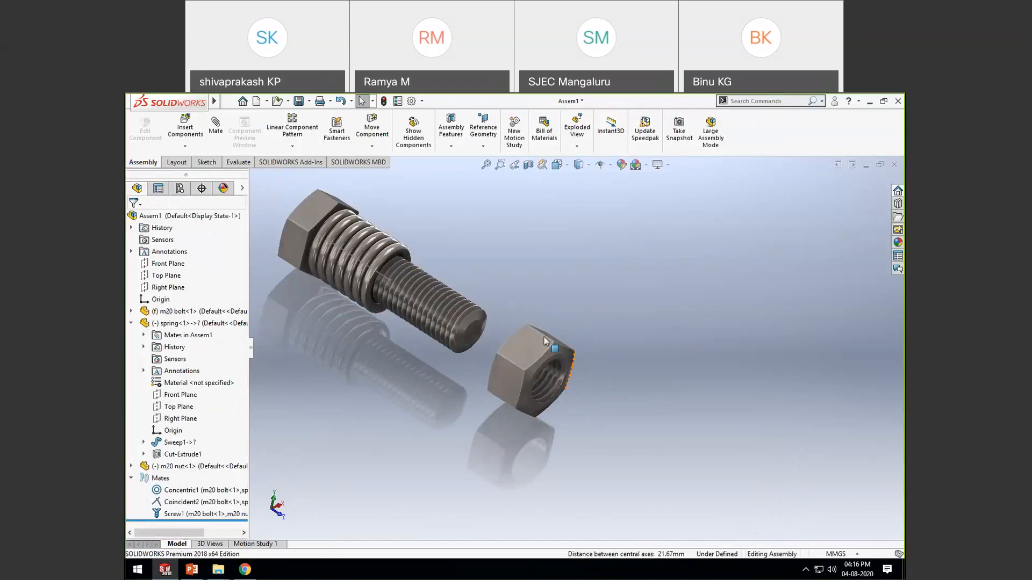
{"action": "left_click_drag", "start_coordinate": [520, 405], "coordinate": [602, 328]}
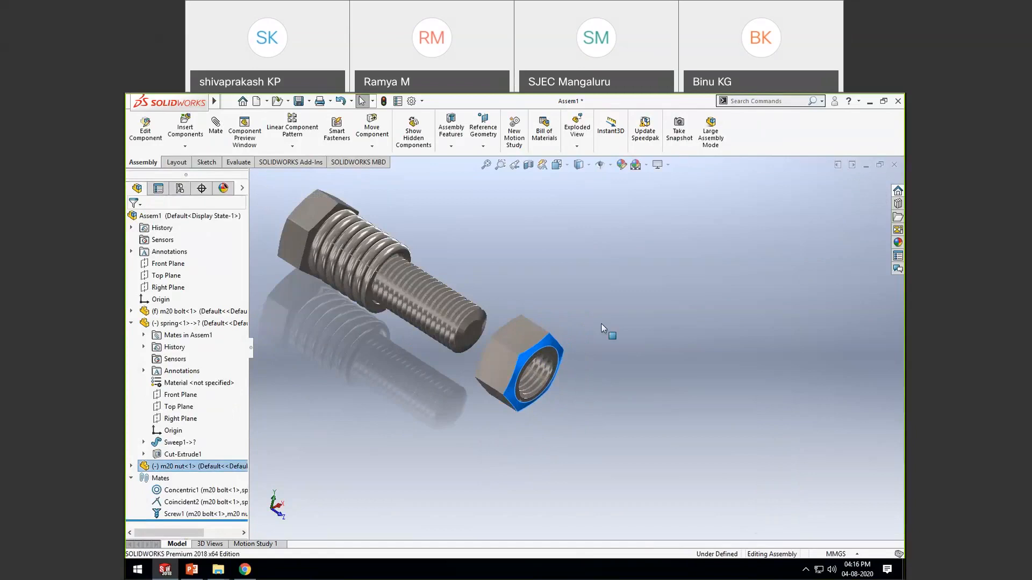
{"action": "left_click_drag", "start_coordinate": [601, 324], "coordinate": [468, 333]}
{"action": "key", "text": "Escape"}
Step: Examine the assembled bolt, spring and nut from several sides, including the gap between spring and nut
{"action": "scroll", "coordinate": [545, 389], "scroll_direction": "up", "scroll_amount": 3}
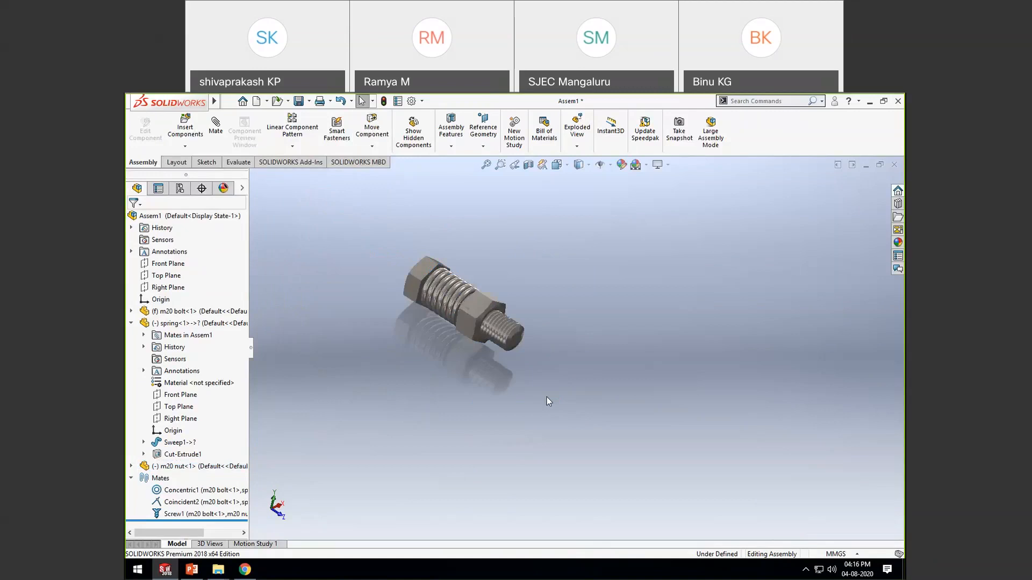
{"action": "scroll", "coordinate": [454, 337], "scroll_direction": "down", "scroll_amount": 3}
{"action": "middle_click_drag", "start_coordinate": [454, 334], "coordinate": [566, 414]}
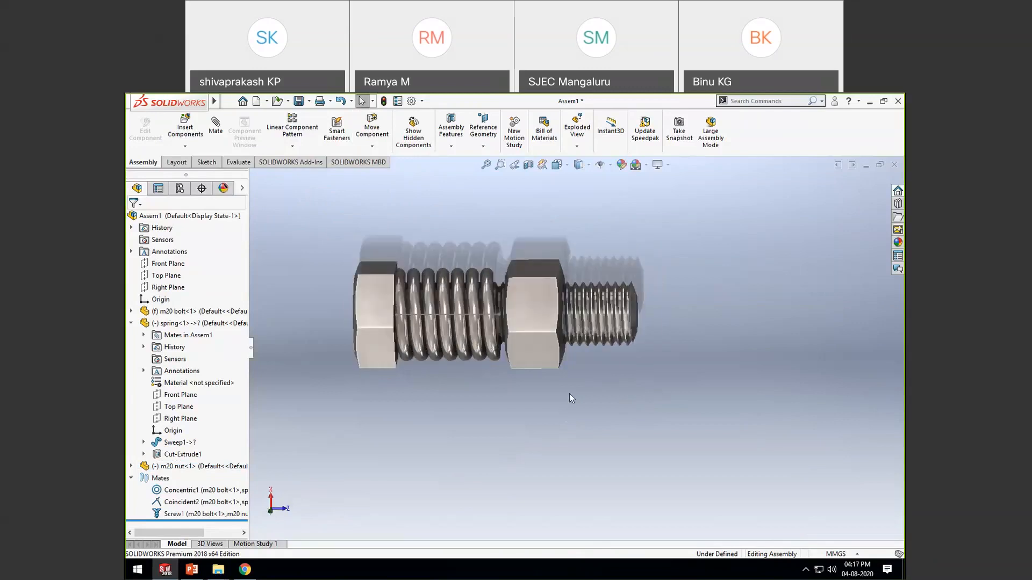
{"action": "middle_click_drag", "start_coordinate": [569, 394], "coordinate": [546, 440]}
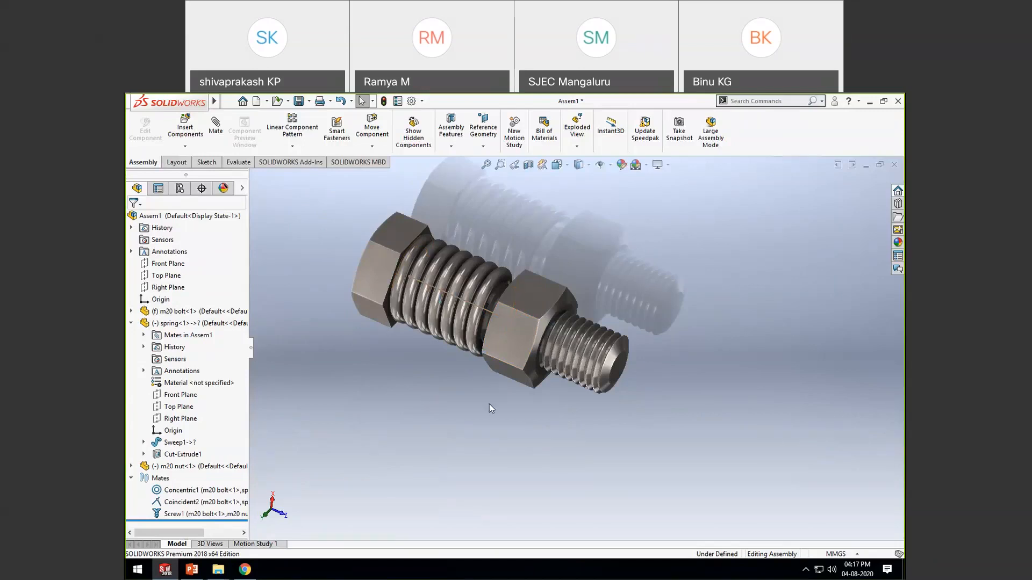
{"action": "middle_click_drag", "start_coordinate": [449, 423], "coordinate": [484, 304]}
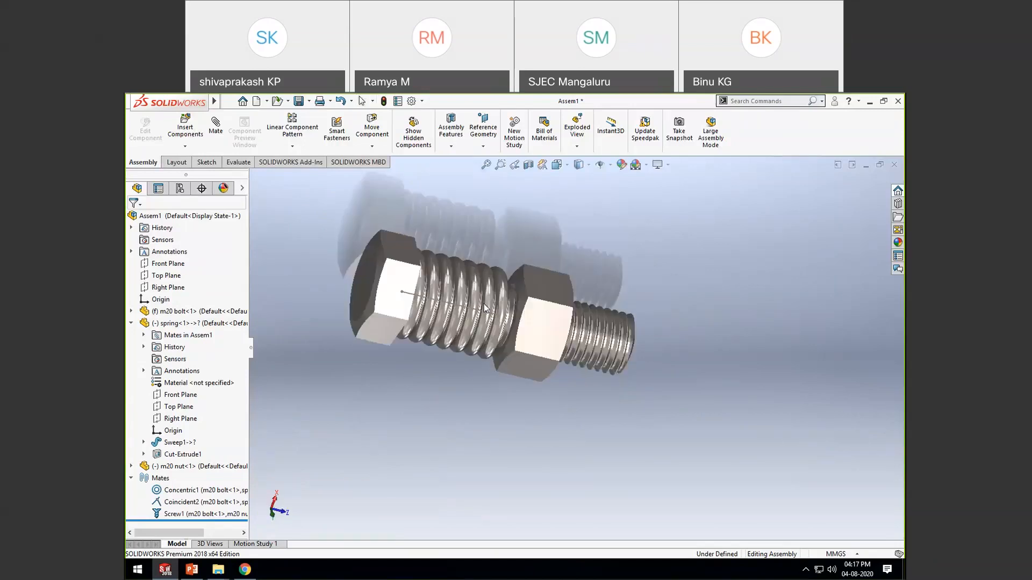
{"action": "scroll", "coordinate": [484, 304], "scroll_direction": "down", "scroll_amount": 3}
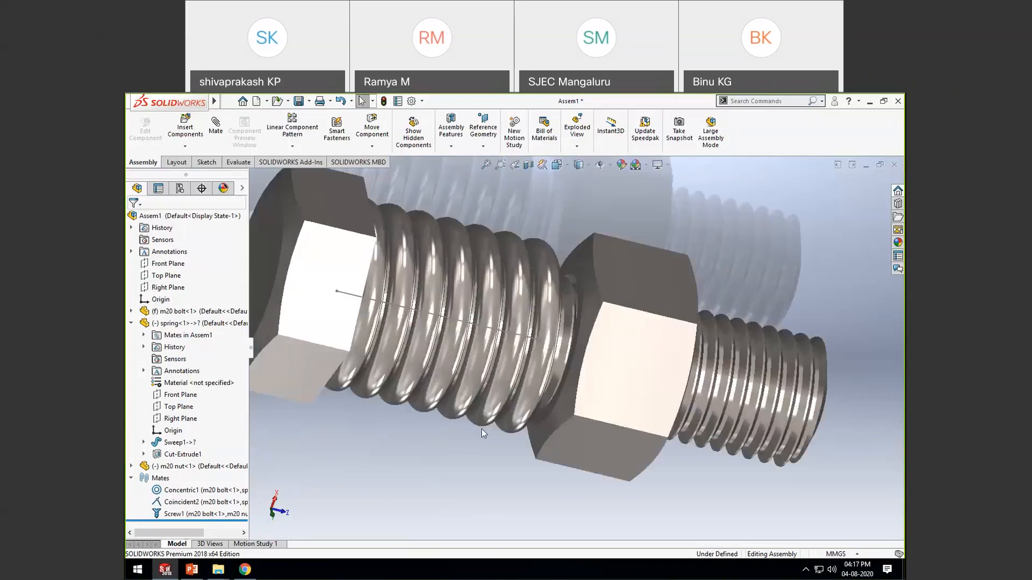
{"action": "middle_click_drag", "start_coordinate": [482, 429], "coordinate": [502, 445]}
{"action": "scroll", "coordinate": [502, 445], "scroll_direction": "up", "scroll_amount": 3}
{"action": "middle_click_drag", "start_coordinate": [562, 426], "coordinate": [556, 433]}
{"action": "scroll", "coordinate": [554, 432], "scroll_direction": "down", "scroll_amount": 2}
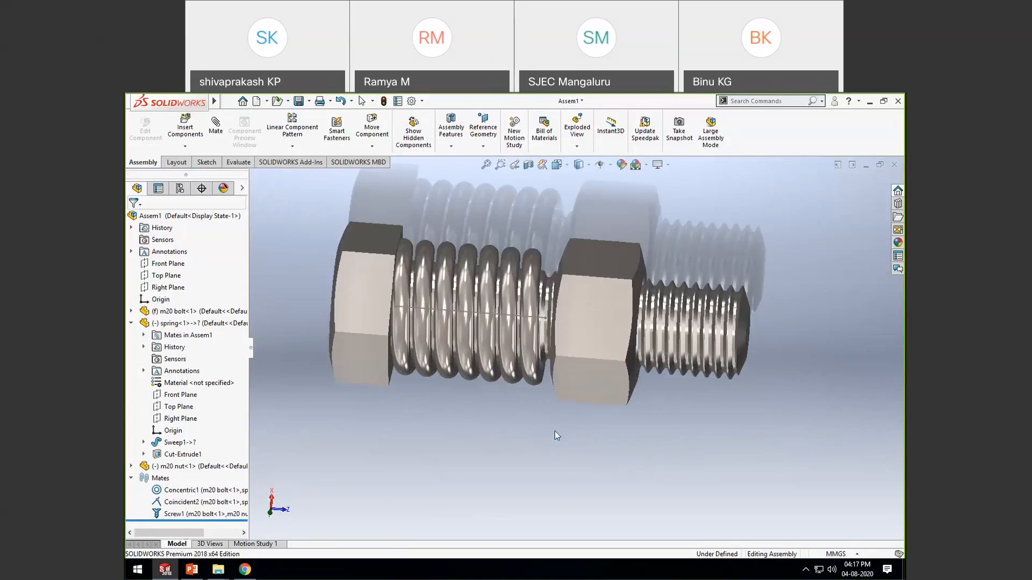
{"action": "scroll", "coordinate": [468, 452], "scroll_direction": "up", "scroll_amount": 1}
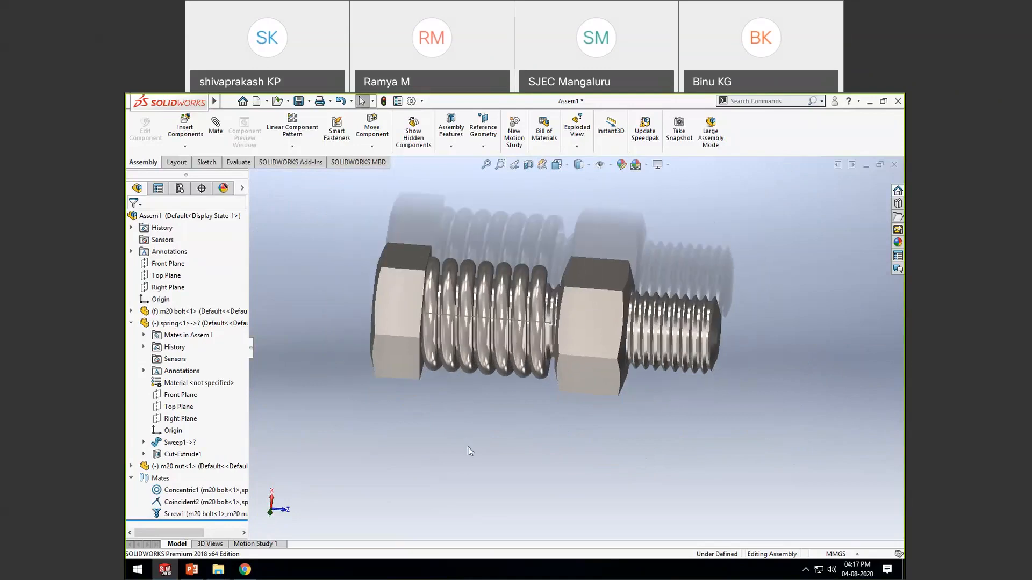
{"action": "mouse_move", "coordinate": [511, 402]}
{"action": "middle_mouse_down"}
{"action": "mouse_move", "coordinate": [515, 427]}
{"action": "mouse_move", "coordinate": [508, 414]}
{"action": "middle_mouse_up"}
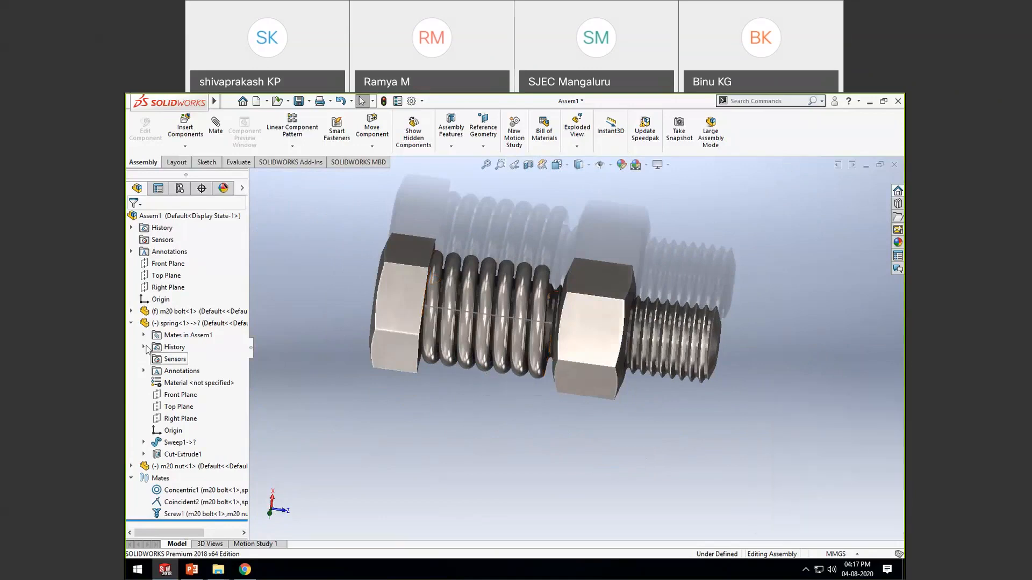
Step: Start editing the spring within the assembly, saving the assembly without rebuilding as assm11 together with all its modified components
{"action": "left_click", "coordinate": [131, 323]}
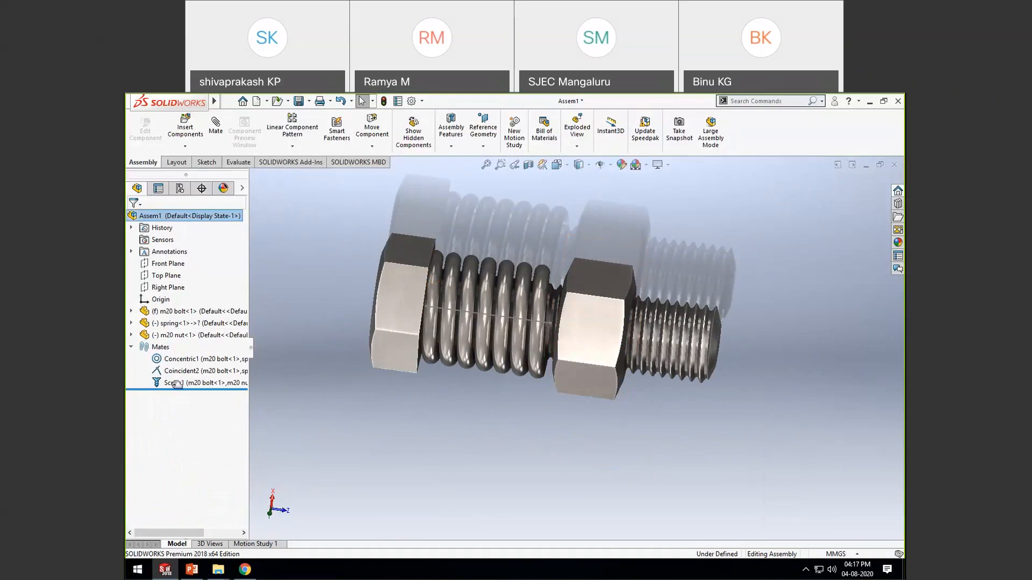
{"action": "left_click", "coordinate": [155, 325]}
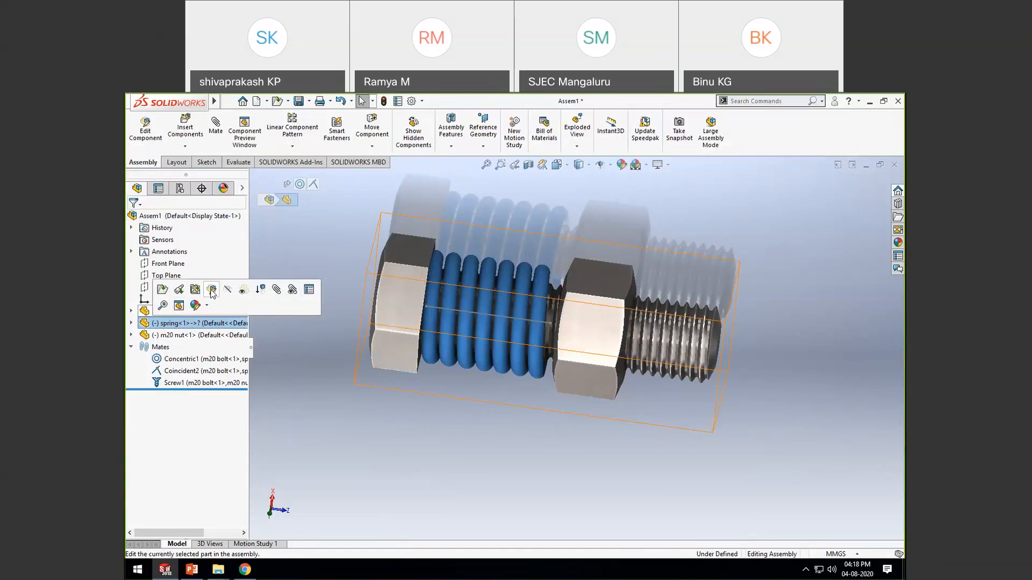
{"action": "left_click", "coordinate": [211, 291]}
{"action": "left_click", "coordinate": [466, 338]}
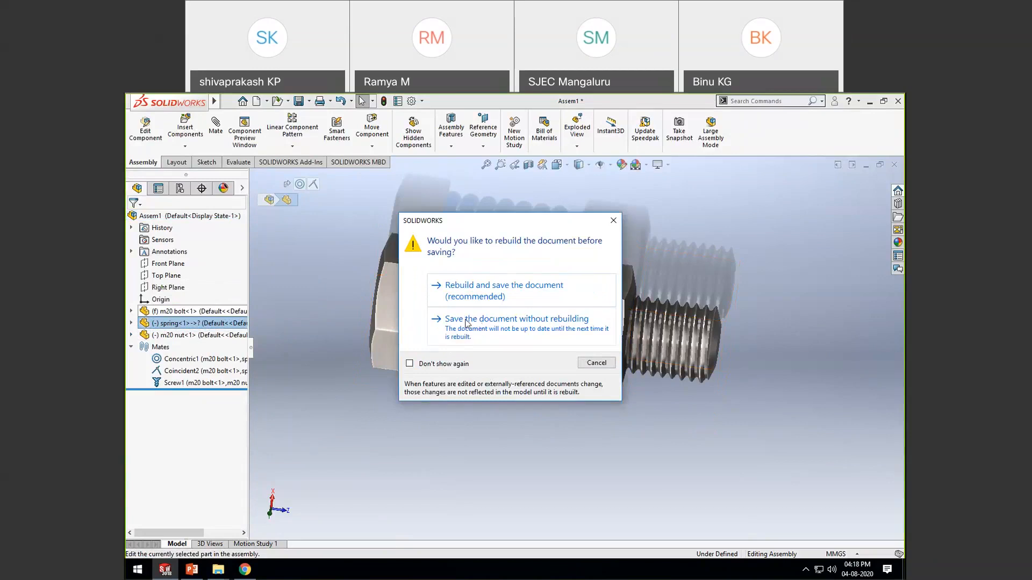
{"action": "left_click", "coordinate": [467, 322]}
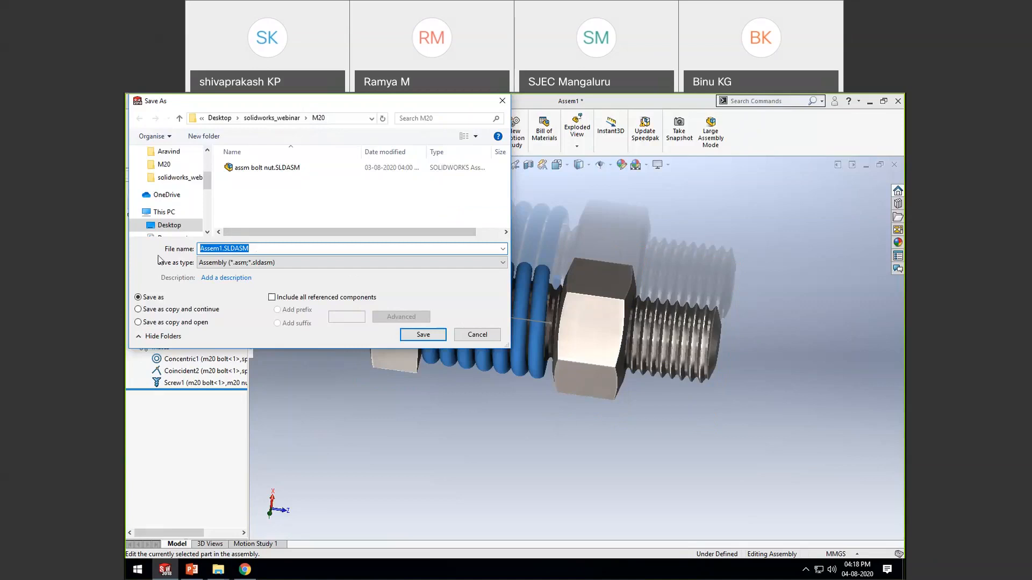
{"action": "type", "text": "assm"}
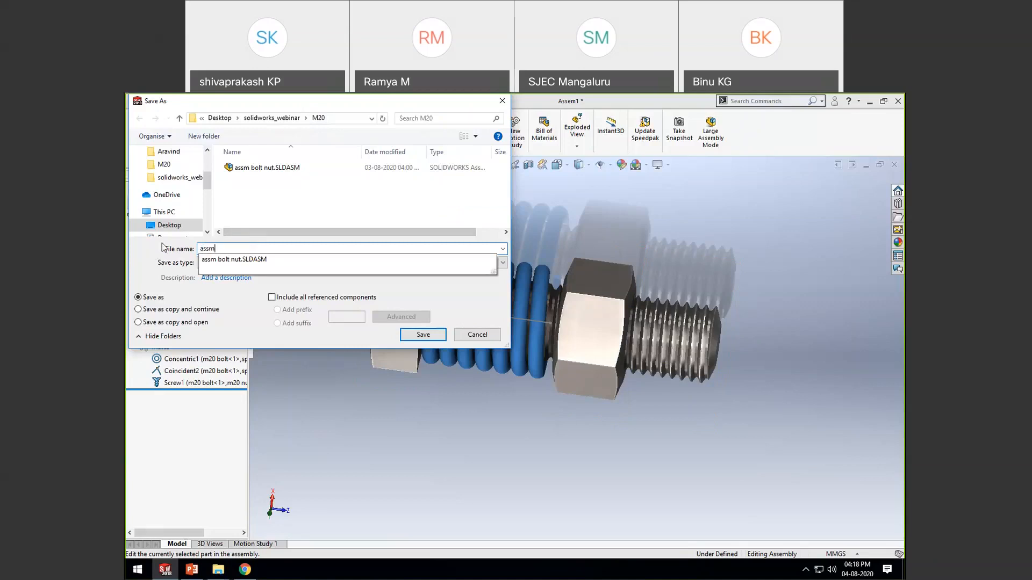
{"action": "type", "text": "11"}
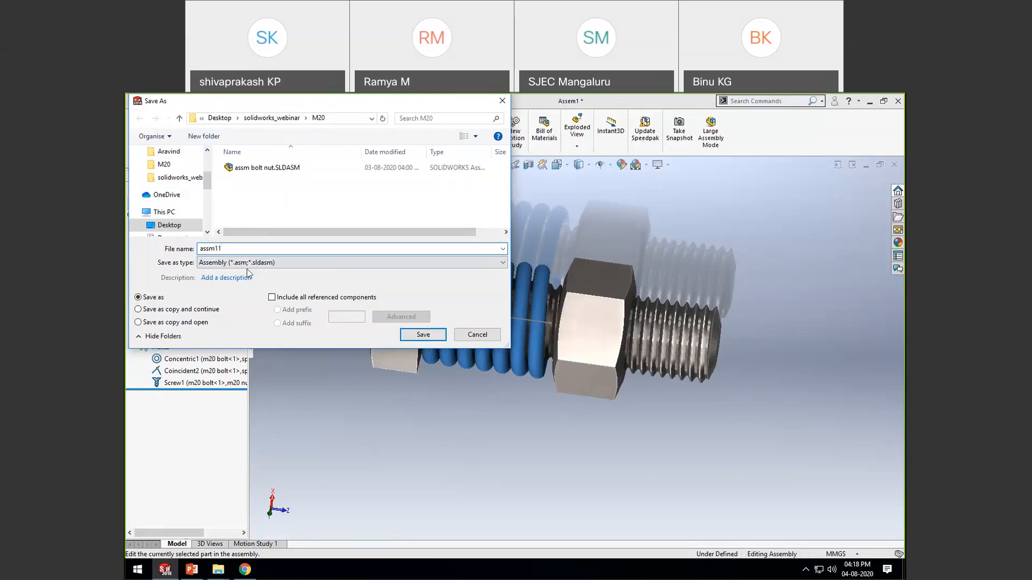
{"action": "left_click", "coordinate": [421, 336]}
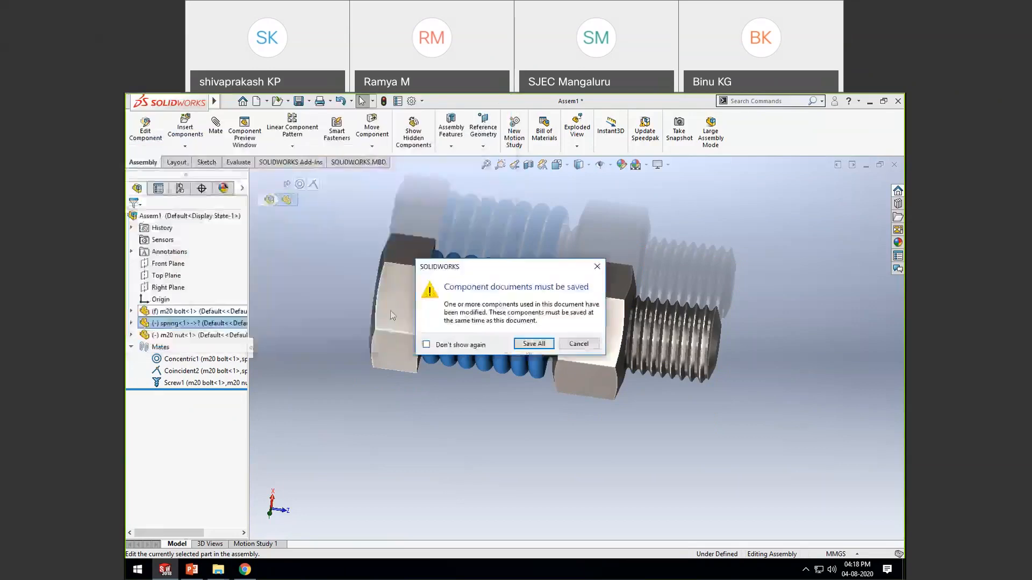
{"action": "left_click", "coordinate": [530, 343]}
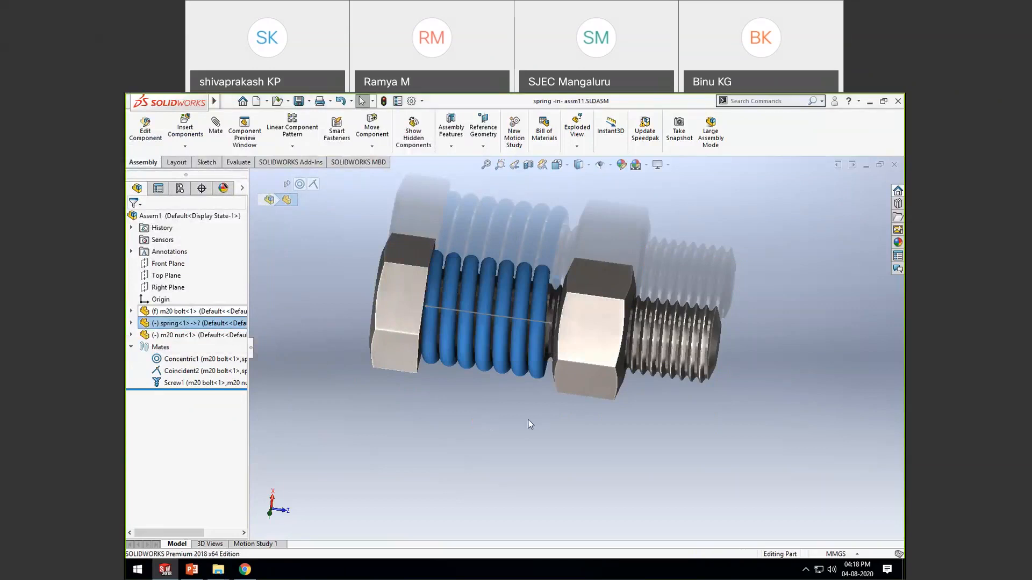
Step: Examine the spring's coils and both of its ends from several sides against the transparent bolt and nut
{"action": "scroll", "coordinate": [534, 360], "scroll_direction": "up", "scroll_amount": 2}
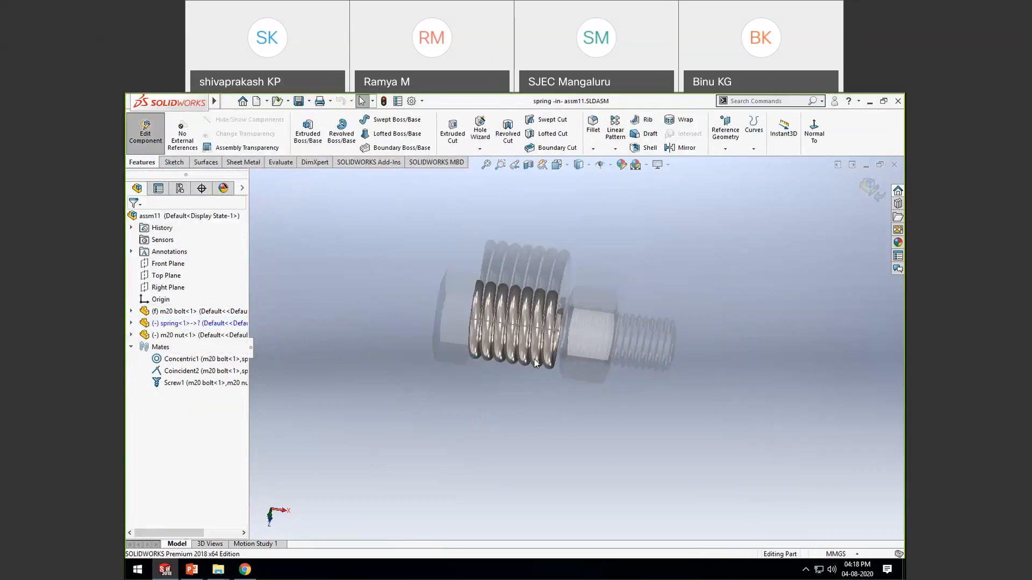
{"action": "scroll", "coordinate": [535, 364], "scroll_direction": "down", "scroll_amount": 3}
{"action": "scroll", "coordinate": [543, 357], "scroll_direction": "up", "scroll_amount": 2}
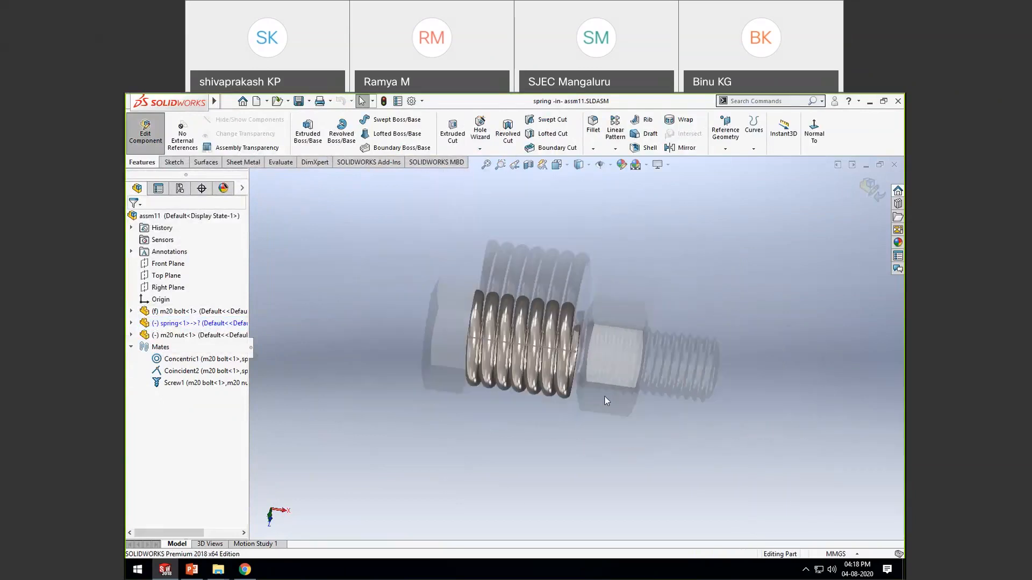
{"action": "scroll", "coordinate": [586, 401], "scroll_direction": "down", "scroll_amount": 3}
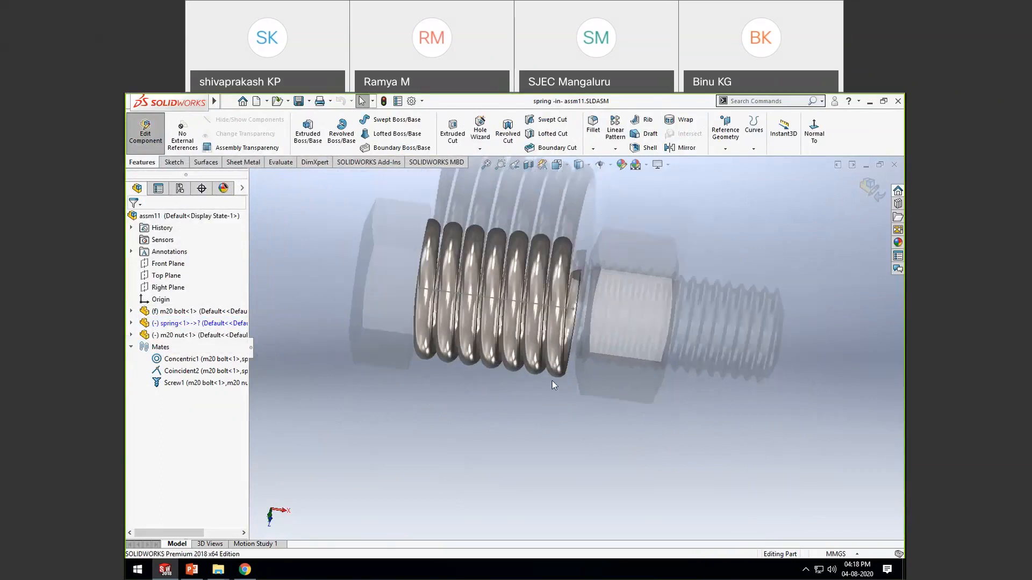
{"action": "middle_click_drag", "start_coordinate": [553, 380], "coordinate": [581, 399]}
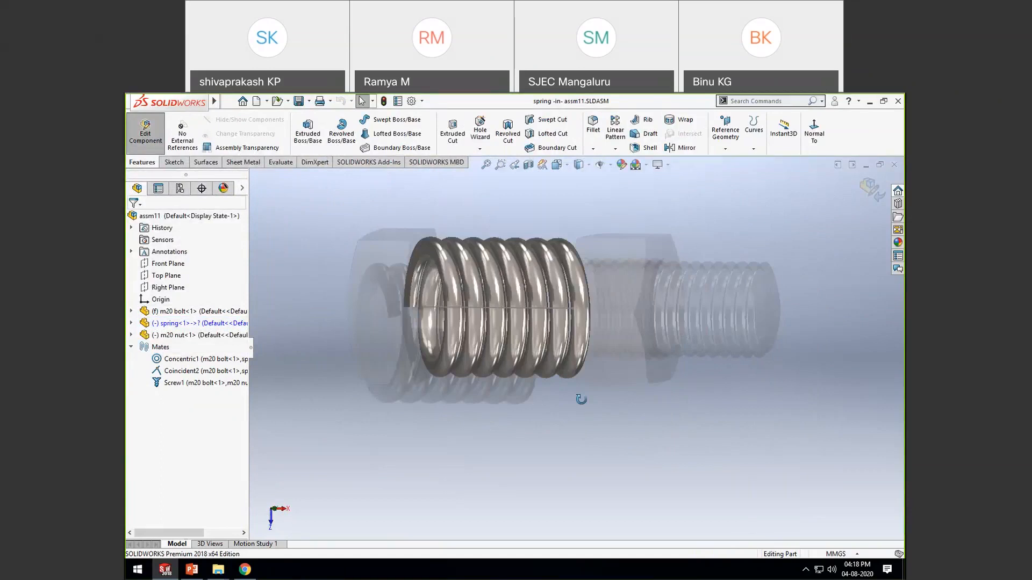
{"action": "middle_click_drag", "start_coordinate": [581, 399], "coordinate": [582, 392]}
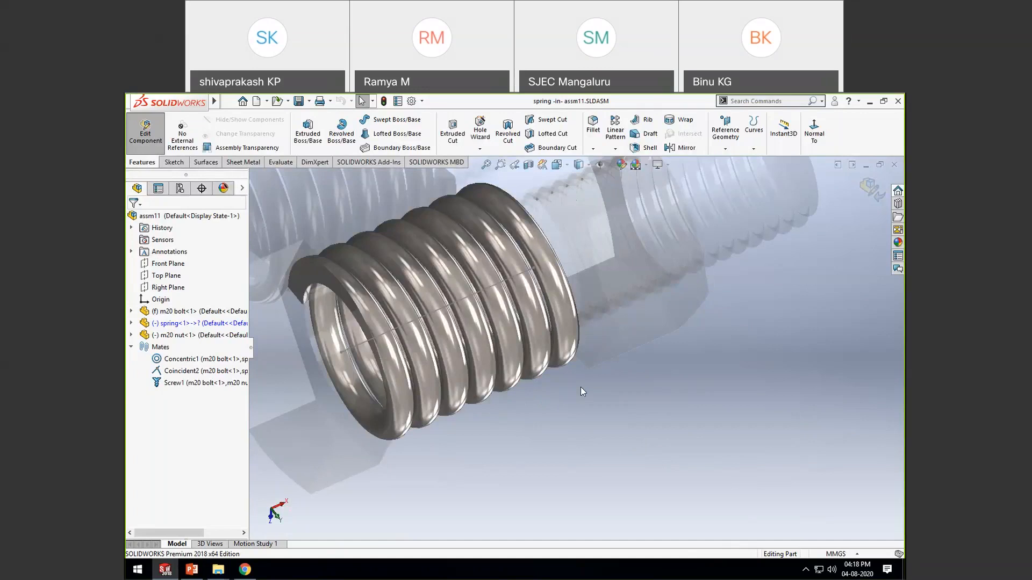
{"action": "middle_click_drag", "start_coordinate": [580, 387], "coordinate": [688, 295]}
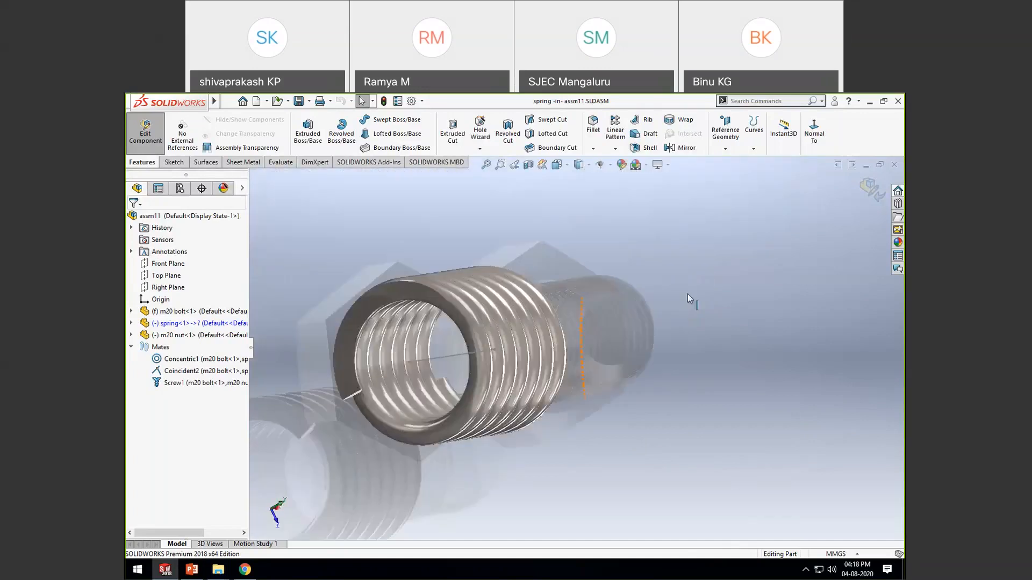
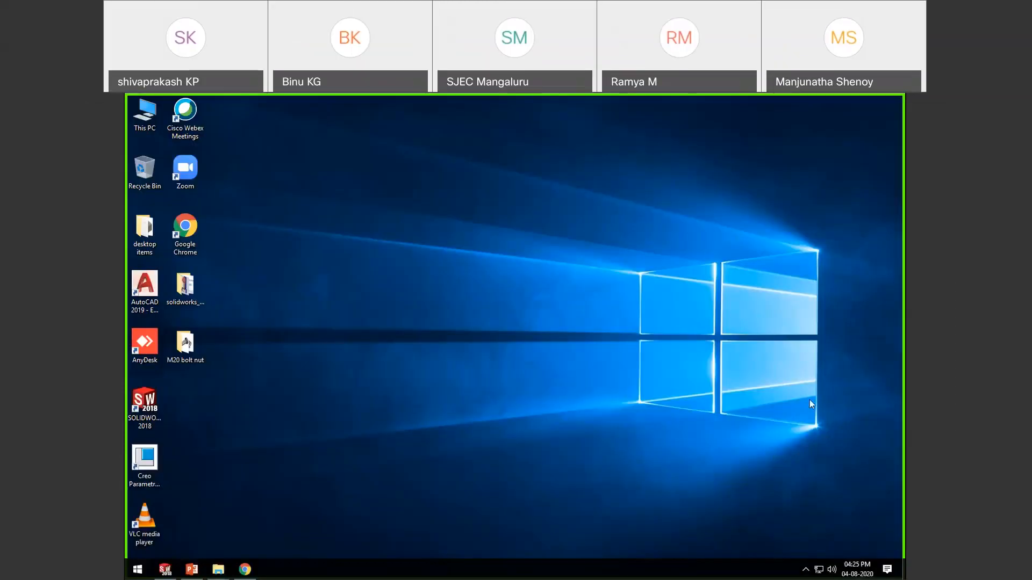
Step: Switch back to SOLIDWORKS and examine the bolt, spring and nut in assm11 from several sides
{"action": "left_click", "coordinate": [192, 572]}
{"action": "left_click", "coordinate": [842, 104]}
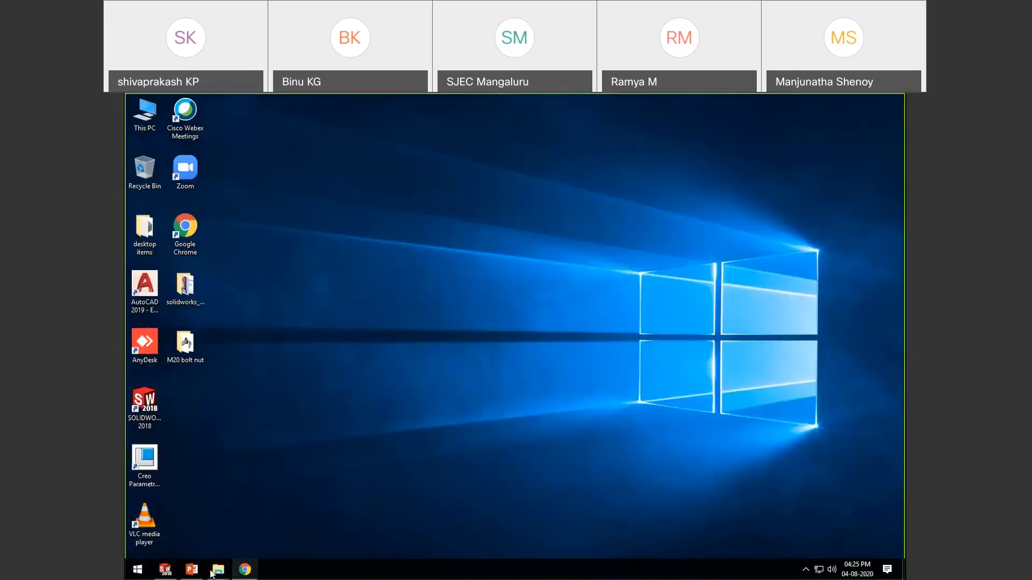
{"action": "left_click", "coordinate": [166, 569]}
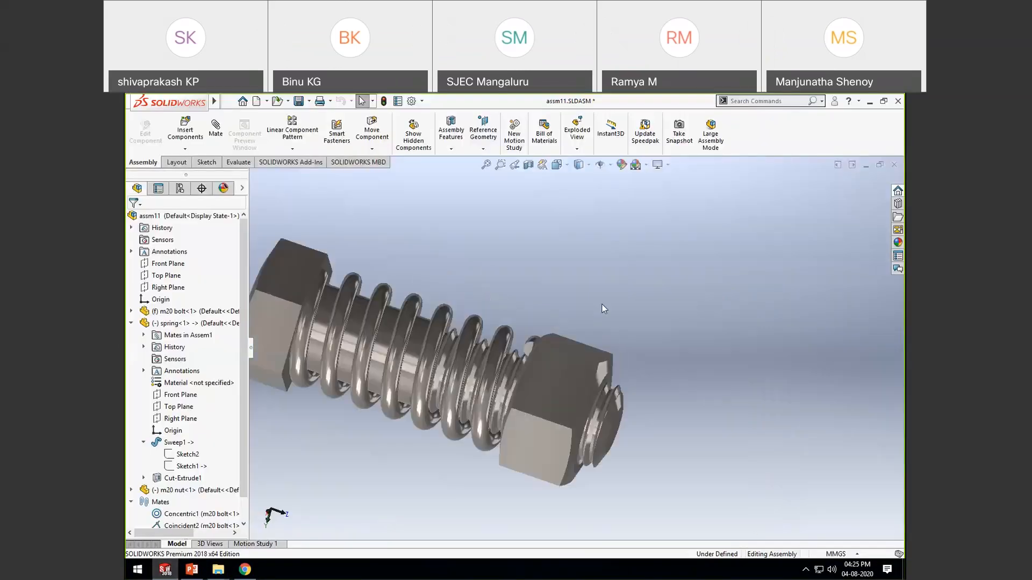
{"action": "middle_click_drag", "start_coordinate": [602, 304], "coordinate": [610, 305]}
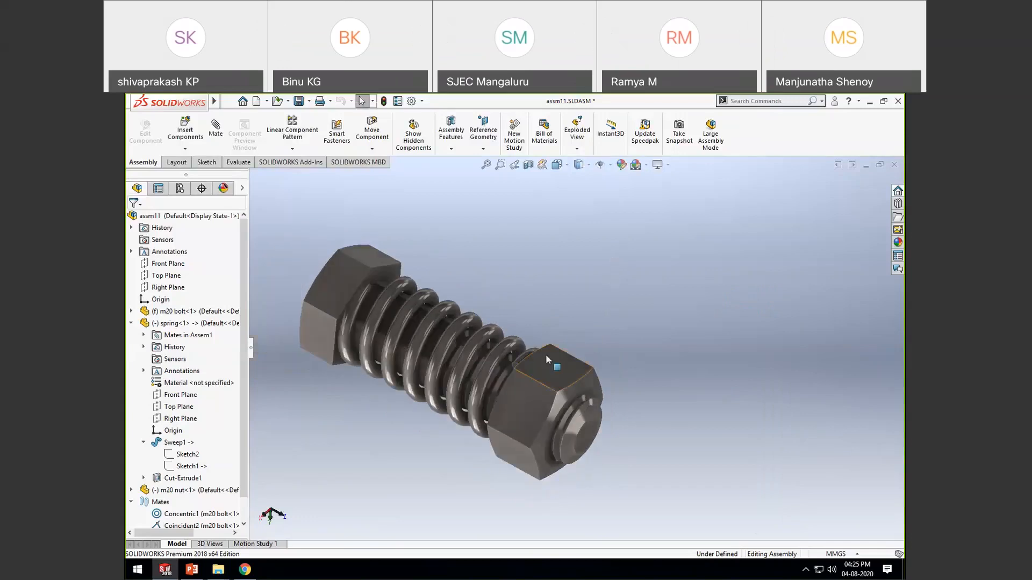
{"action": "middle_click_drag", "start_coordinate": [424, 358], "coordinate": [409, 360]}
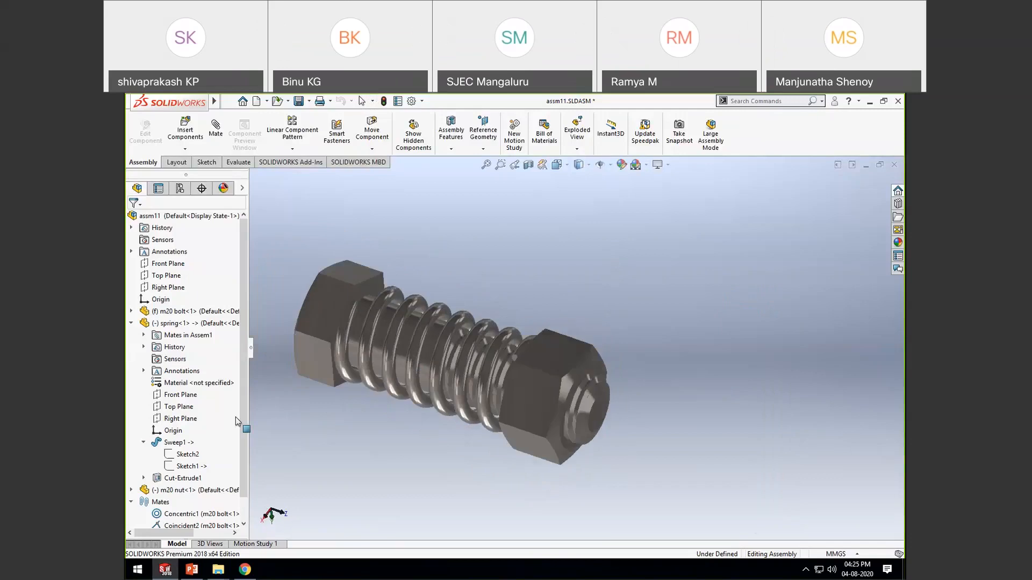
{"action": "scroll", "coordinate": [247, 462], "scroll_direction": "down", "scroll_amount": 1}
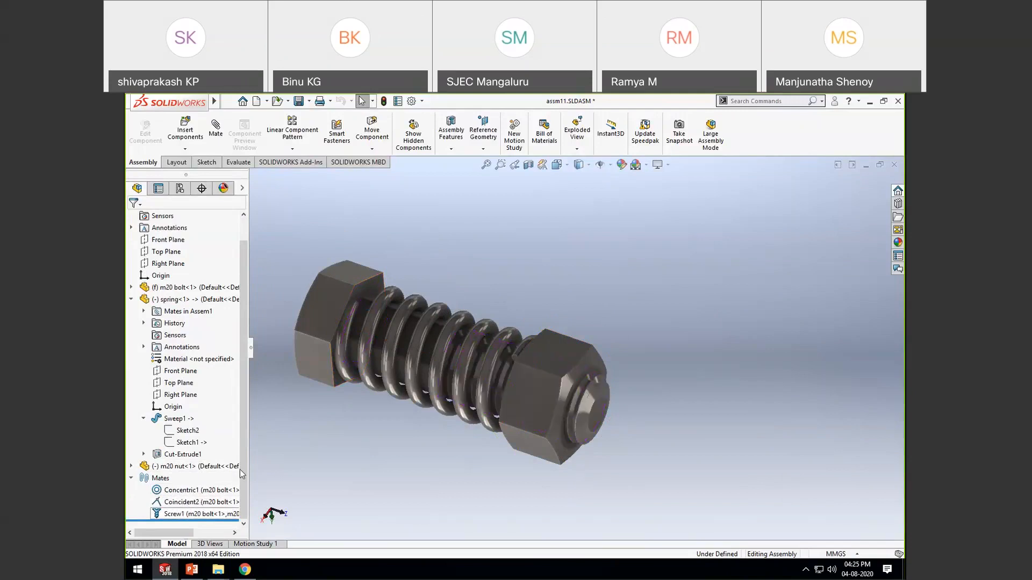
{"action": "middle_click_drag", "start_coordinate": [434, 463], "coordinate": [452, 461]}
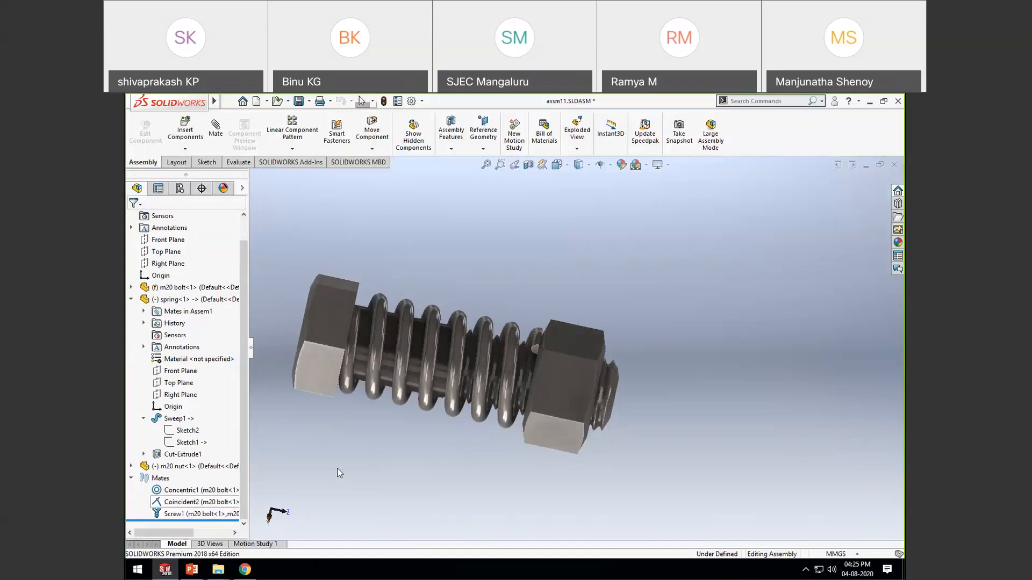
{"action": "middle_click_drag", "start_coordinate": [449, 443], "coordinate": [459, 344]}
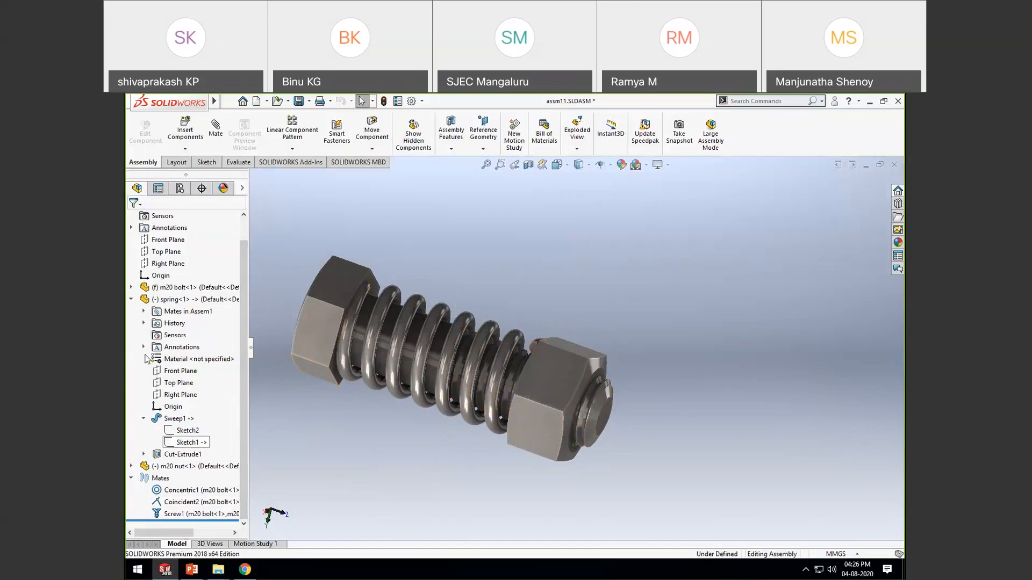
Step: Edit the spring within the assembly and open Sketch1, the path line of its Sweep1 feature, for editing
{"action": "left_click", "coordinate": [131, 300]}
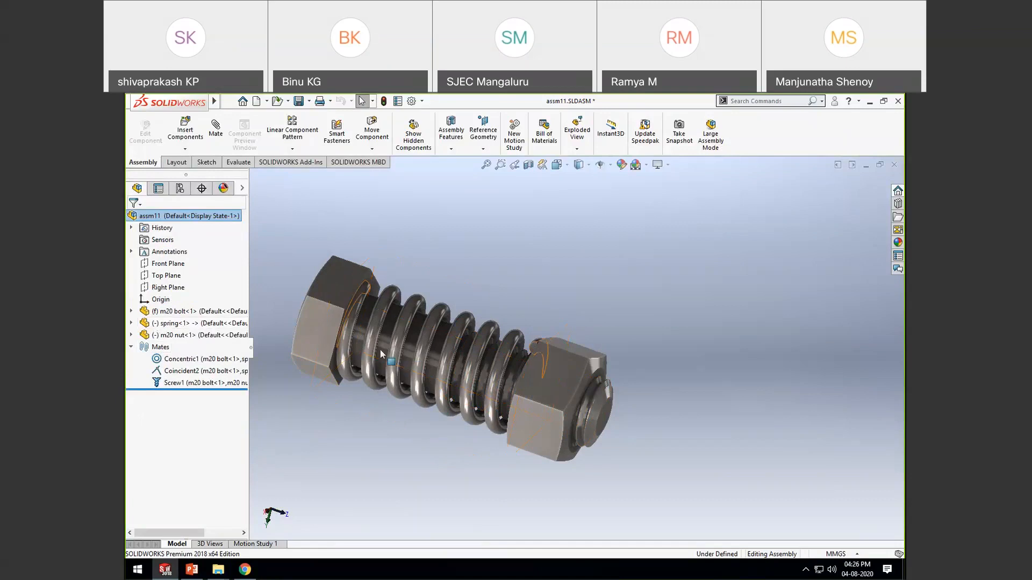
{"action": "right_click", "coordinate": [164, 325]}
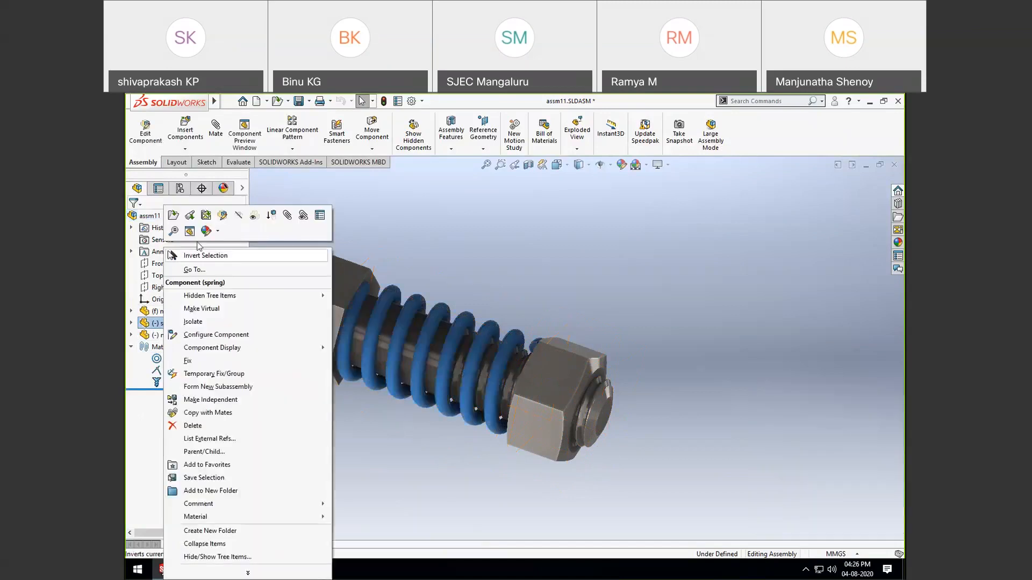
{"action": "left_click", "coordinate": [223, 216]}
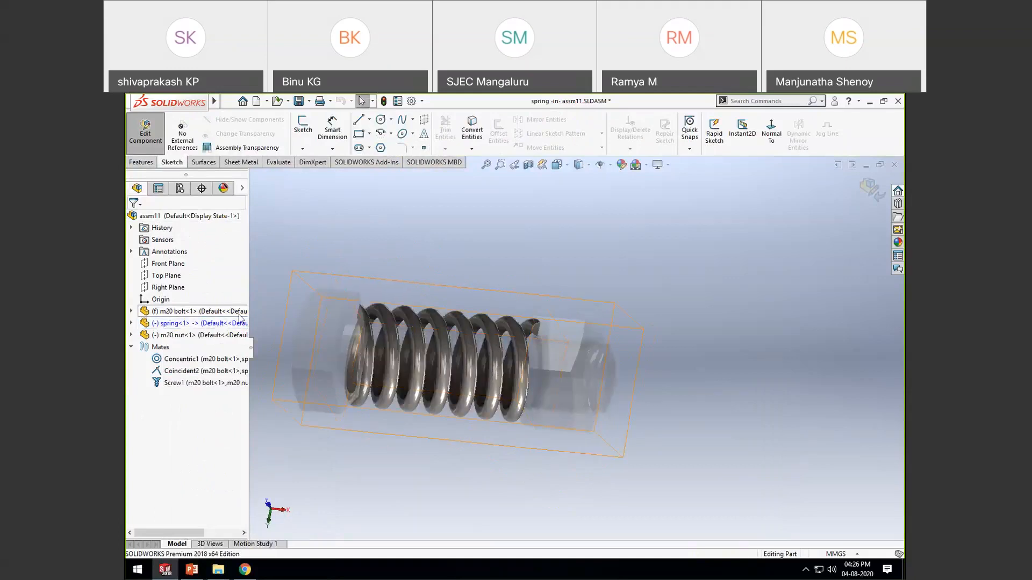
{"action": "left_click", "coordinate": [131, 324]}
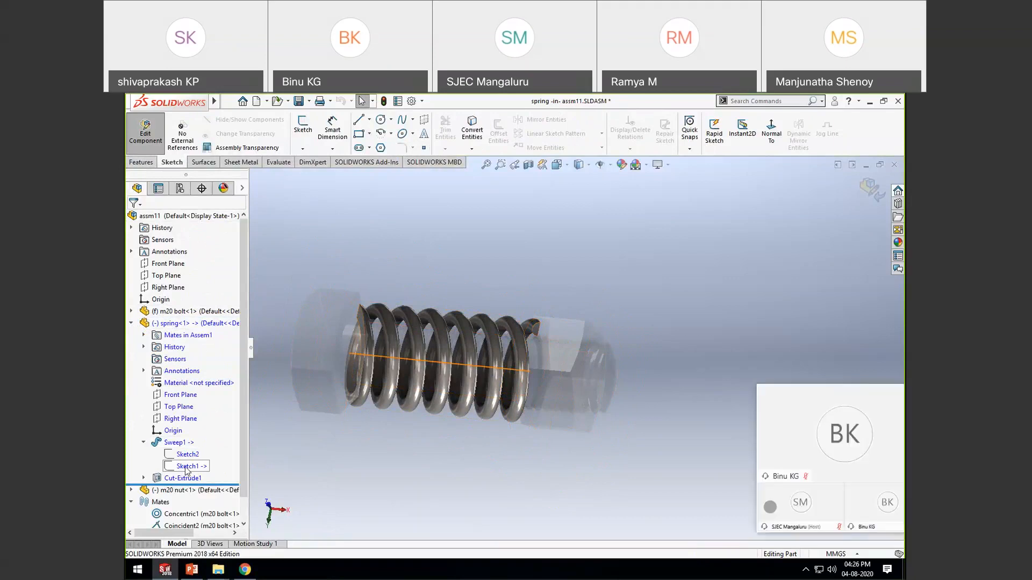
{"action": "right_click", "coordinate": [186, 468]}
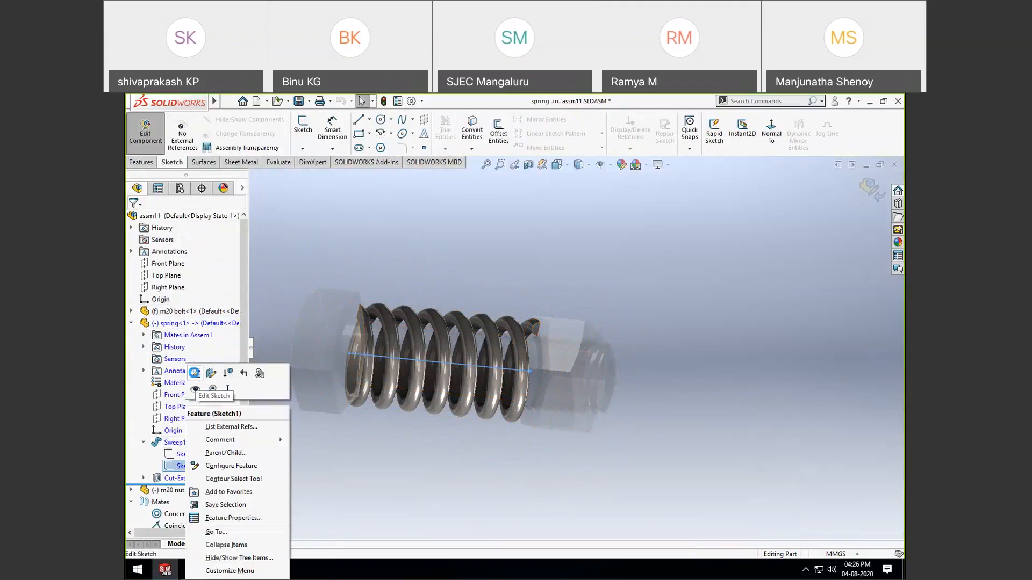
{"action": "left_click", "coordinate": [195, 374]}
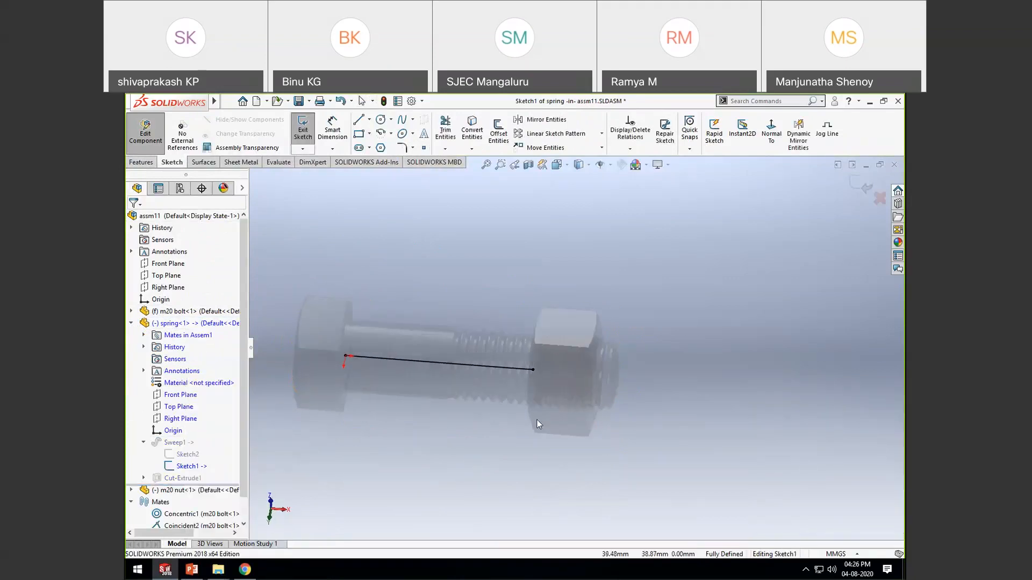
Step: Check the existing relation between the path line's end point and the nut's circular edge, and exit the sketch
{"action": "mouse_move", "coordinate": [560, 417]}
{"action": "middle_mouse_down"}
{"action": "mouse_move", "coordinate": [537, 388]}
{"action": "mouse_move", "coordinate": [549, 383]}
{"action": "middle_mouse_up"}
{"action": "mouse_move", "coordinate": [645, 393]}
{"action": "middle_mouse_down"}
{"action": "mouse_move", "coordinate": [628, 419]}
{"action": "mouse_move", "coordinate": [587, 420]}
{"action": "middle_mouse_up"}
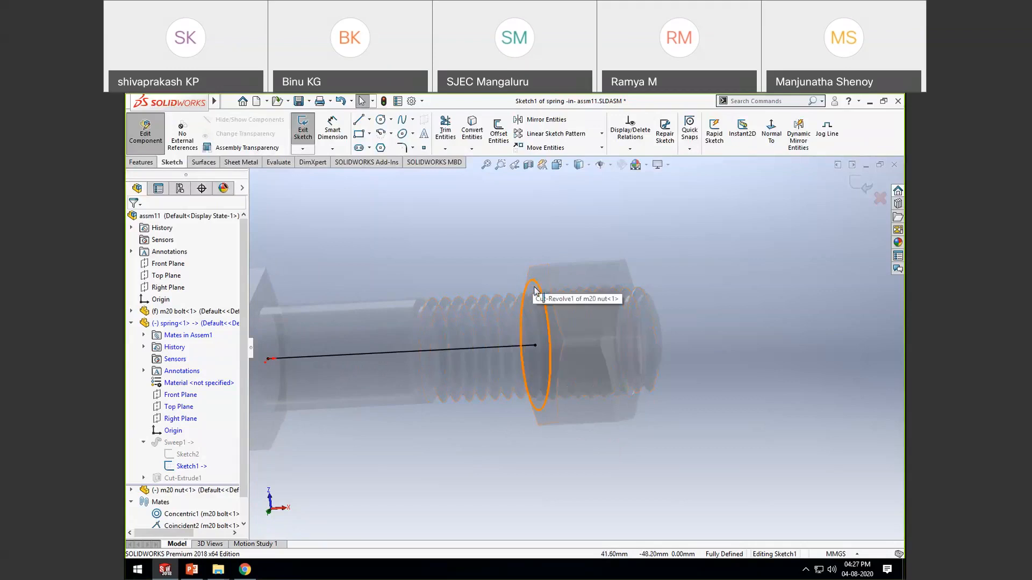
{"action": "left_click", "coordinate": [535, 346]}
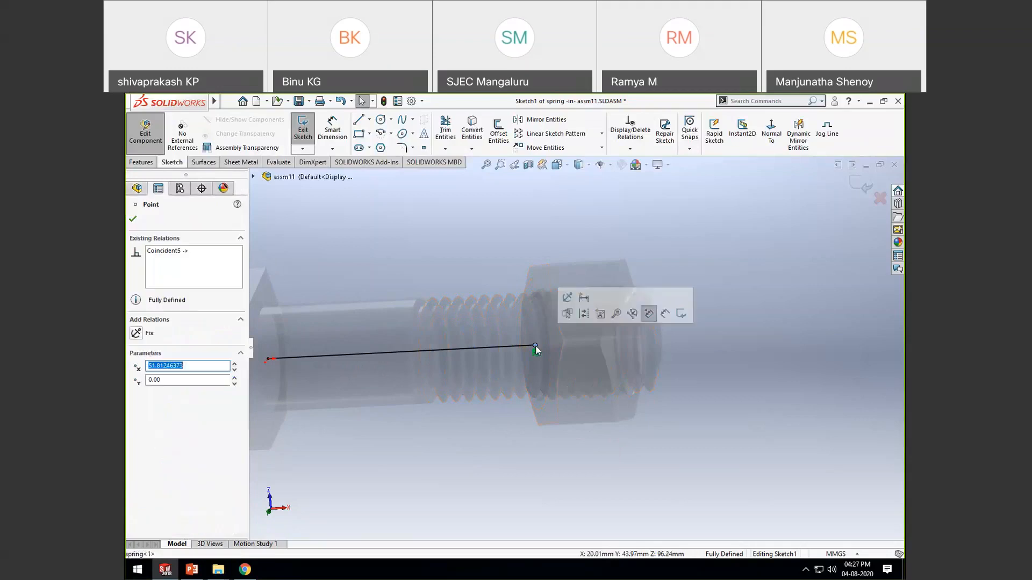
{"action": "left_click", "coordinate": [533, 286], "text": "ctrl"}
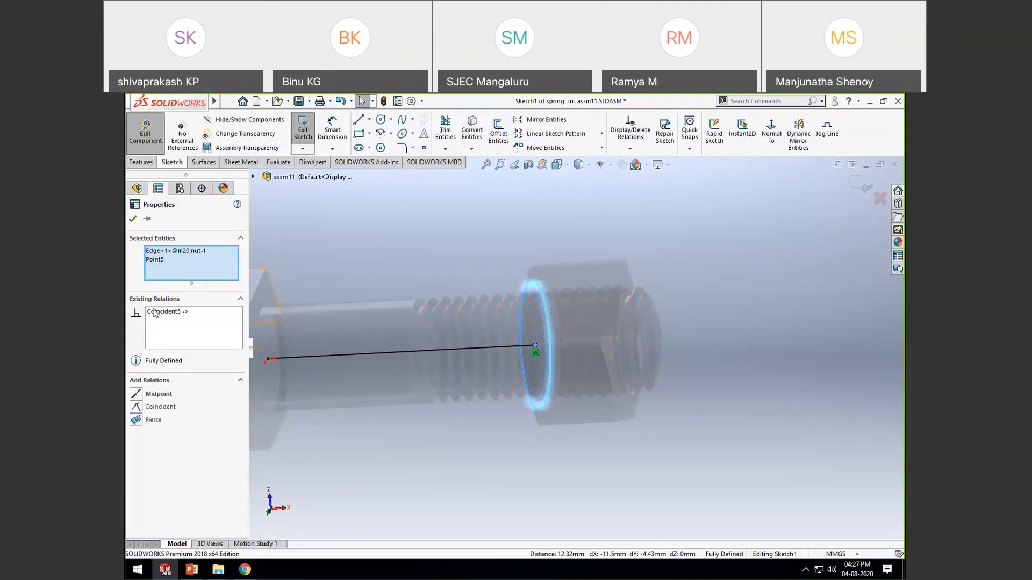
{"action": "left_click", "coordinate": [856, 290]}
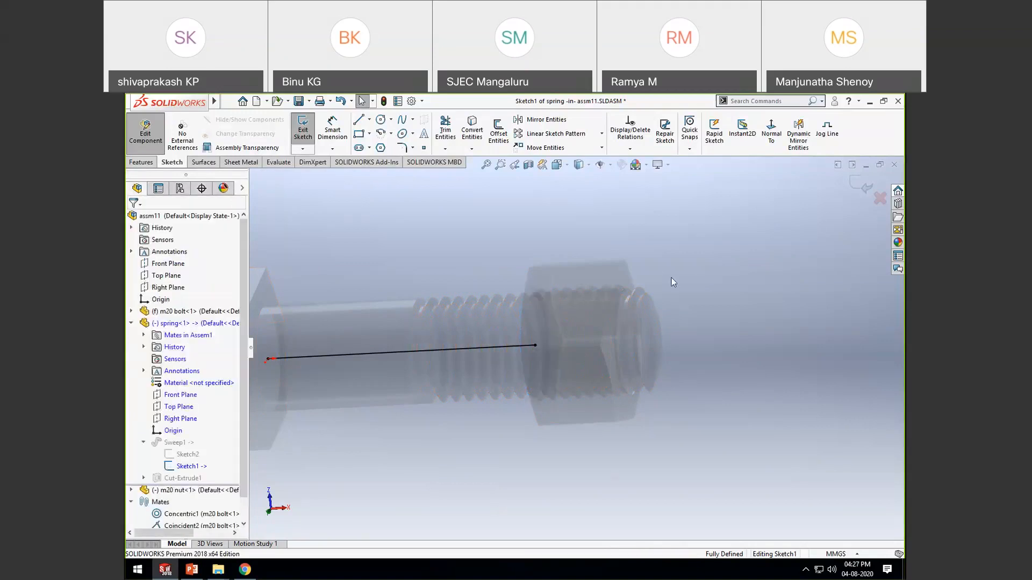
{"action": "left_click", "coordinate": [864, 186]}
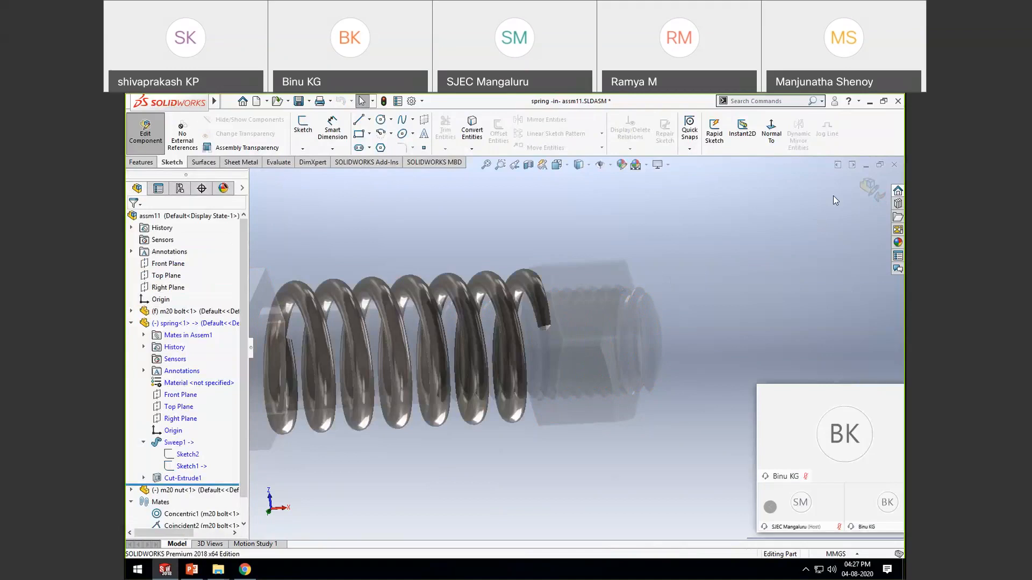
Step: Finish editing the spring, return to the assembly and view the bolt, spring and nut at an angle
{"action": "scroll", "coordinate": [830, 215], "scroll_direction": "up", "scroll_amount": 5}
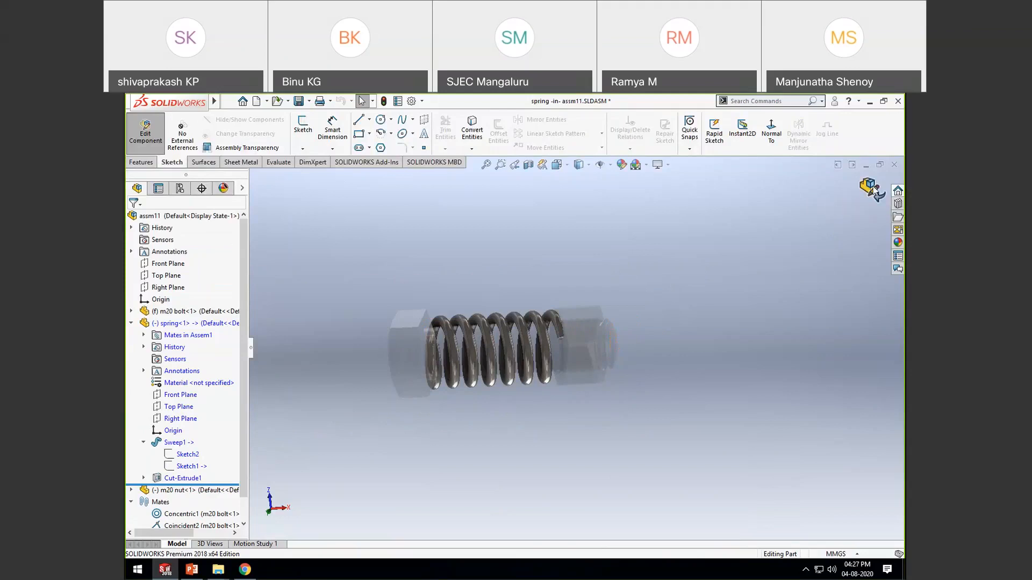
{"action": "left_click", "coordinate": [871, 188]}
{"action": "middle_click_drag", "start_coordinate": [656, 352], "coordinate": [620, 394]}
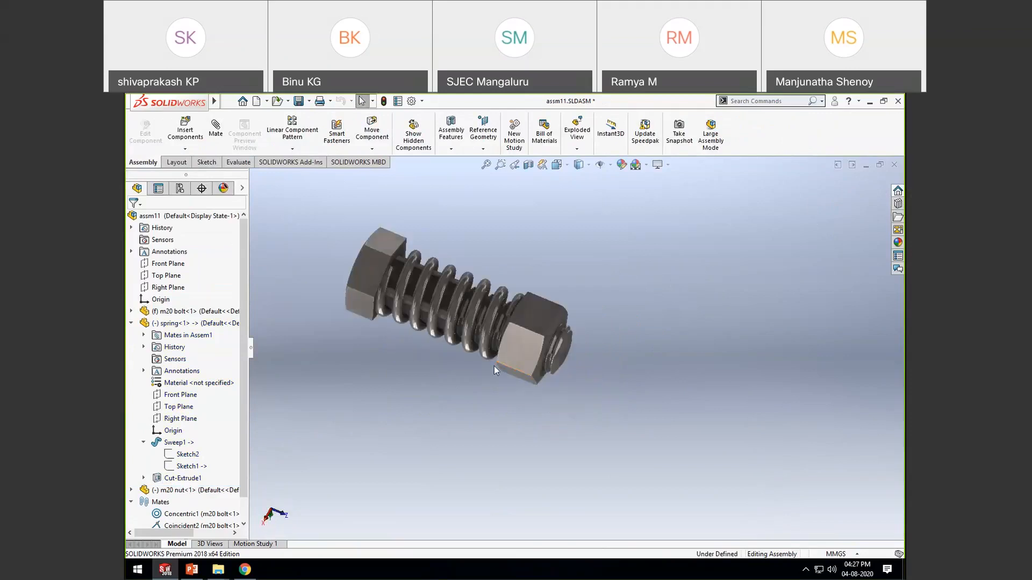
Step: Move the nut along the bolt towards the bolt head and rebuild the assembly so the spring follows it
{"action": "mouse_move", "coordinate": [495, 370]}
{"action": "left_mouse_down"}
{"action": "mouse_move", "coordinate": [597, 352]}
{"action": "mouse_move", "coordinate": [527, 336]}
{"action": "mouse_move", "coordinate": [617, 304]}
{"action": "mouse_move", "coordinate": [572, 309]}
{"action": "mouse_move", "coordinate": [611, 360]}
{"action": "mouse_move", "coordinate": [557, 389]}
{"action": "mouse_move", "coordinate": [493, 385]}
{"action": "mouse_move", "coordinate": [620, 333]}
{"action": "left_mouse_up"}
{"action": "key", "text": "Escape"}
{"action": "middle_click_drag", "start_coordinate": [620, 333], "coordinate": [484, 410]}
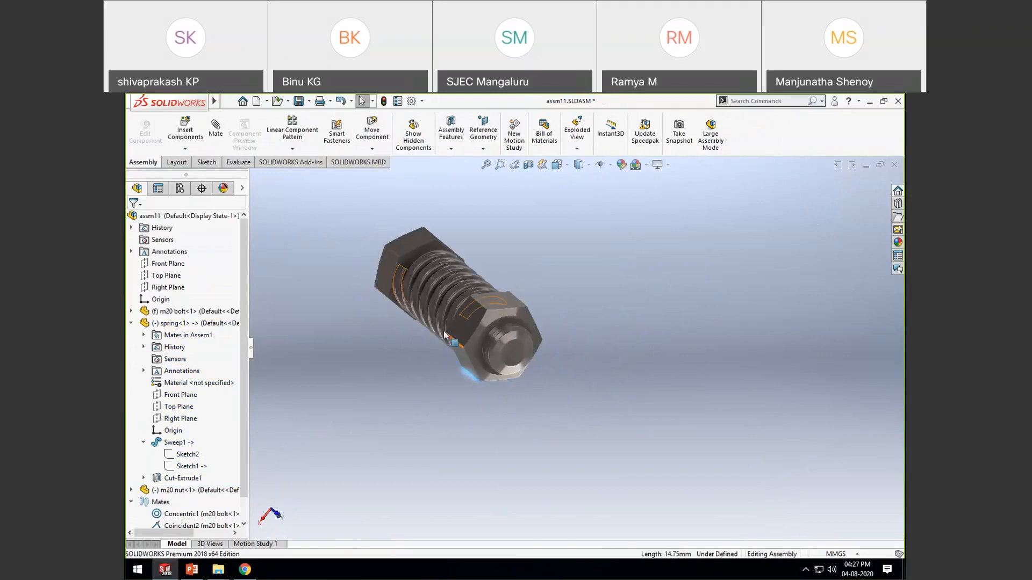
{"action": "mouse_move", "coordinate": [447, 350]}
{"action": "left_mouse_down"}
{"action": "mouse_move", "coordinate": [512, 248]}
{"action": "mouse_move", "coordinate": [604, 340]}
{"action": "left_mouse_up"}
{"action": "key", "text": "Escape"}
{"action": "key", "text": "ctrl+3"}
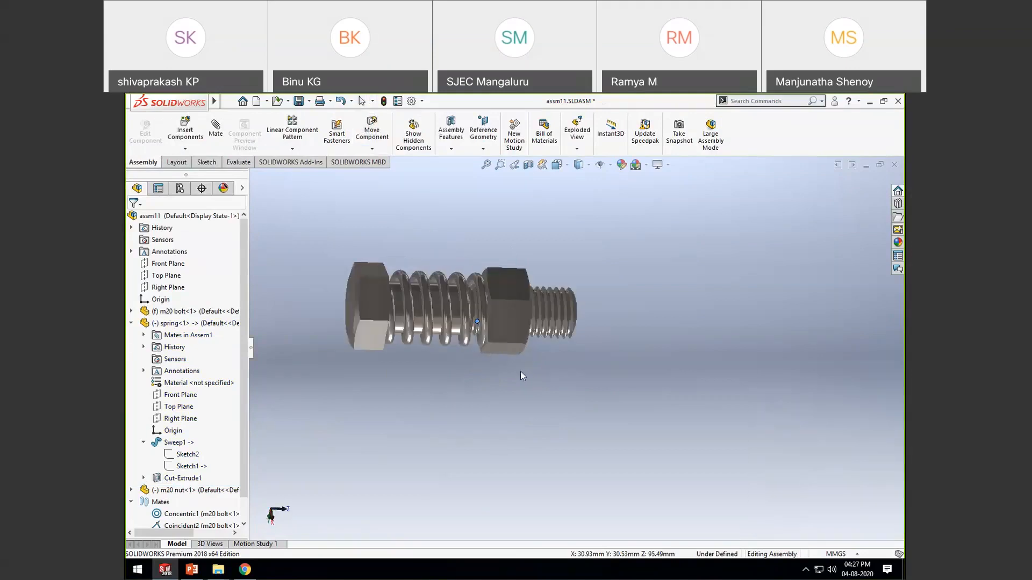
{"action": "middle_click_drag", "start_coordinate": [511, 347], "coordinate": [607, 417]}
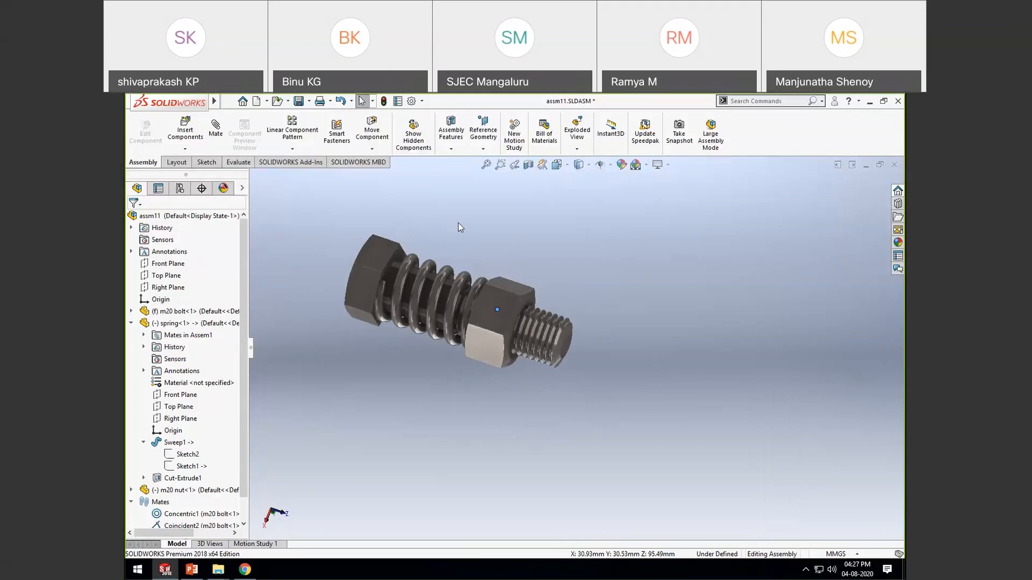
{"action": "left_click", "coordinate": [384, 104]}
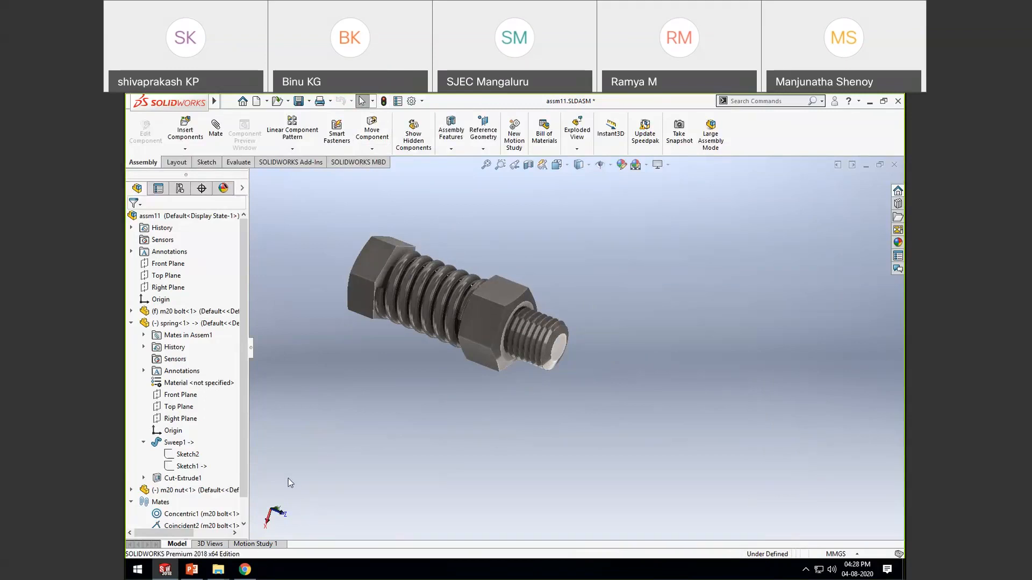
Step: In Motion Study 1, add a rotary motor on the nut's outer circular edge with a constant speed of 100 RPM
{"action": "left_click", "coordinate": [260, 545]}
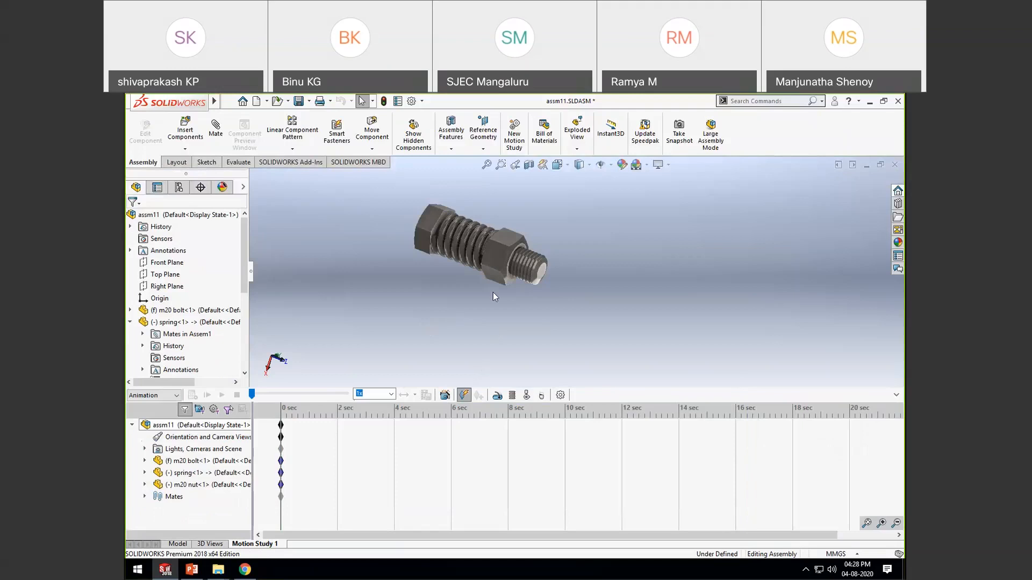
{"action": "scroll", "coordinate": [493, 244], "scroll_direction": "down", "scroll_amount": 3}
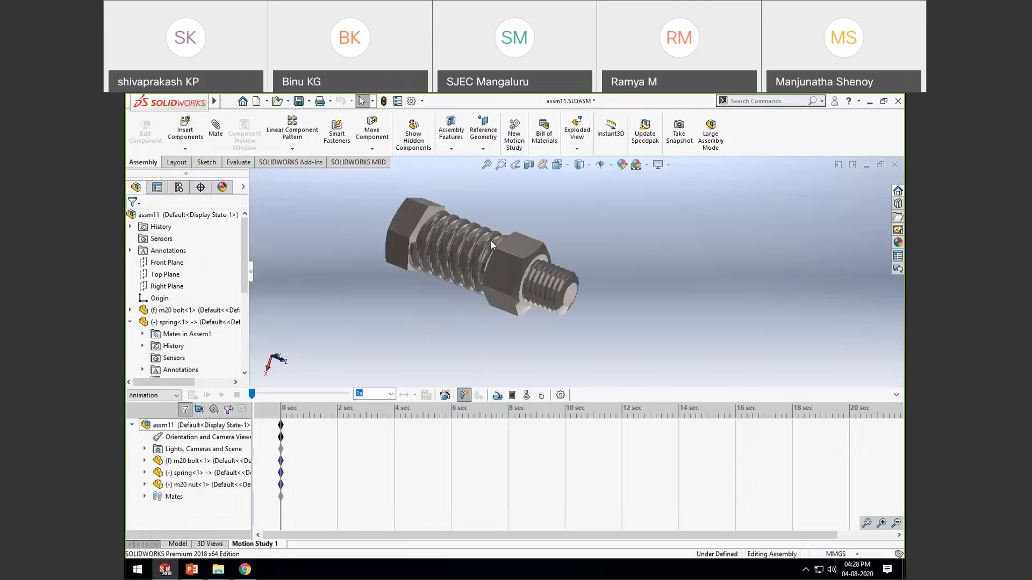
{"action": "scroll", "coordinate": [559, 211], "scroll_direction": "down", "scroll_amount": 2}
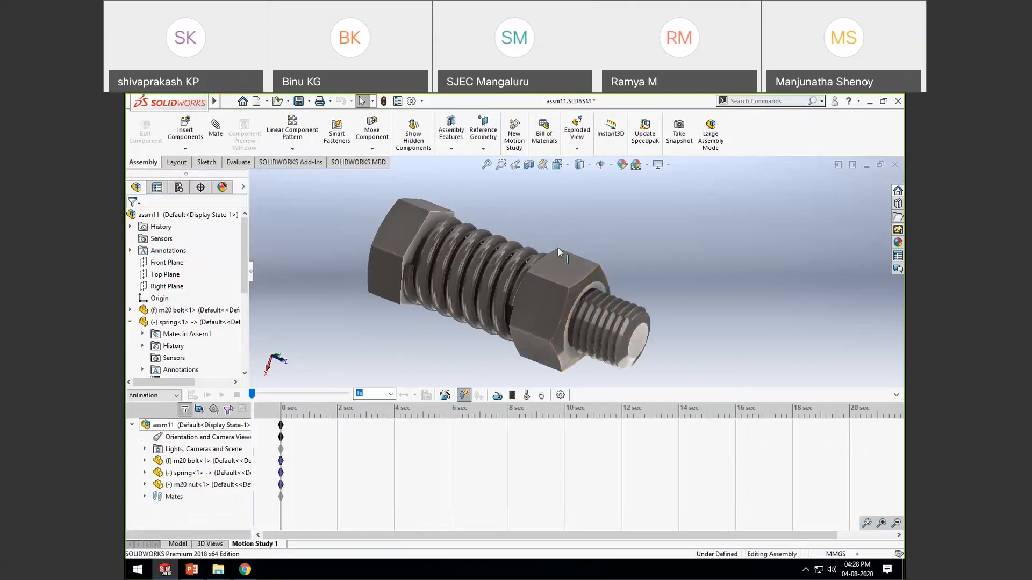
{"action": "scroll", "coordinate": [372, 299], "scroll_direction": "up", "scroll_amount": 2}
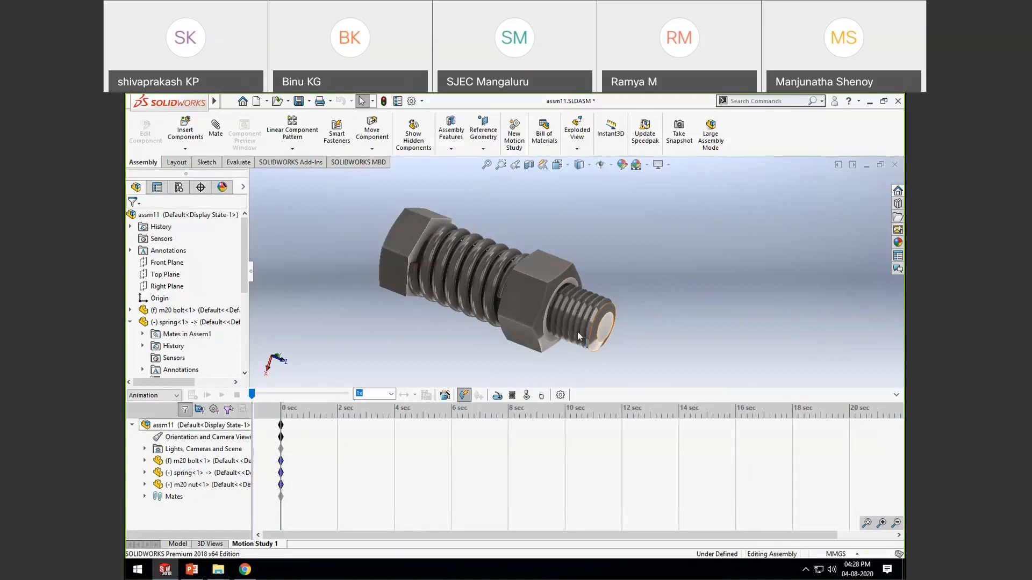
{"action": "left_click", "coordinate": [497, 395]}
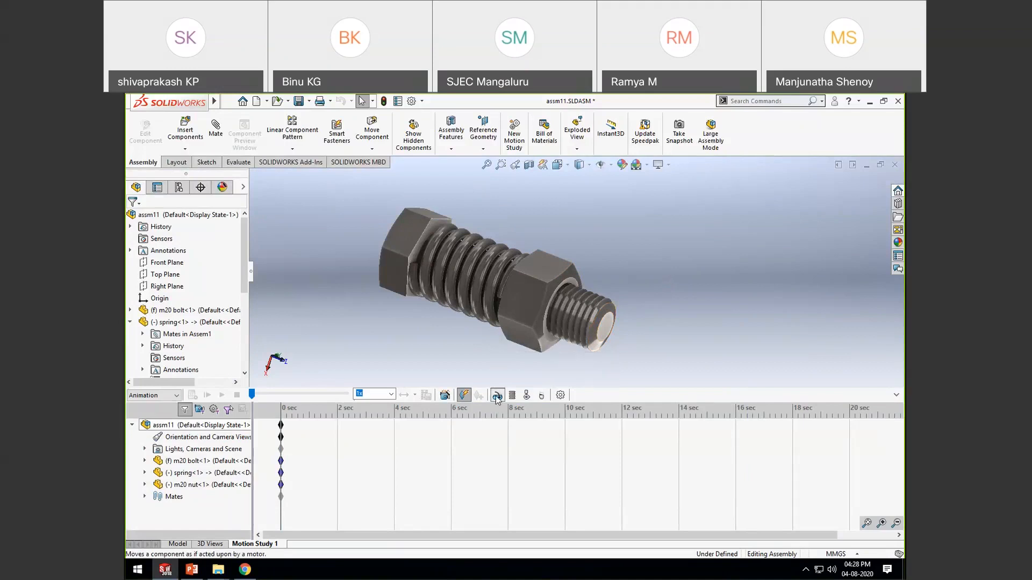
{"action": "left_click", "coordinate": [559, 290]}
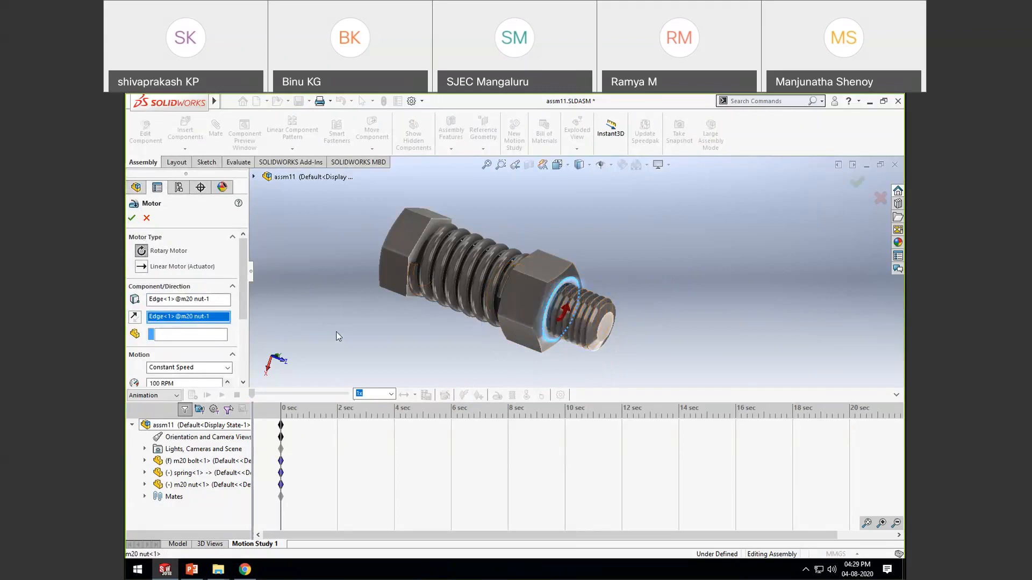
{"action": "scroll", "coordinate": [215, 323], "scroll_direction": "down", "scroll_amount": 3}
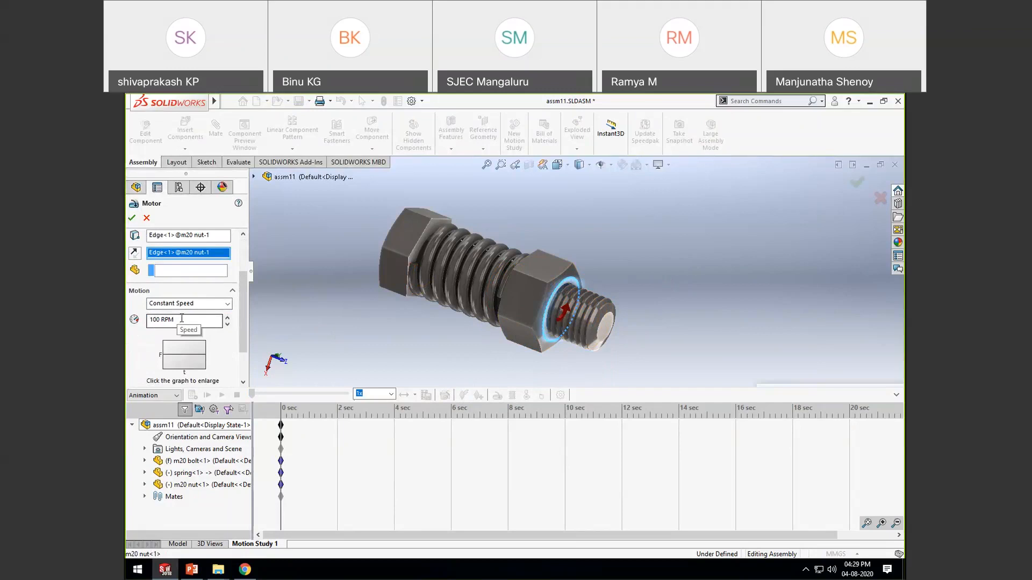
{"action": "left_click", "coordinate": [131, 218]}
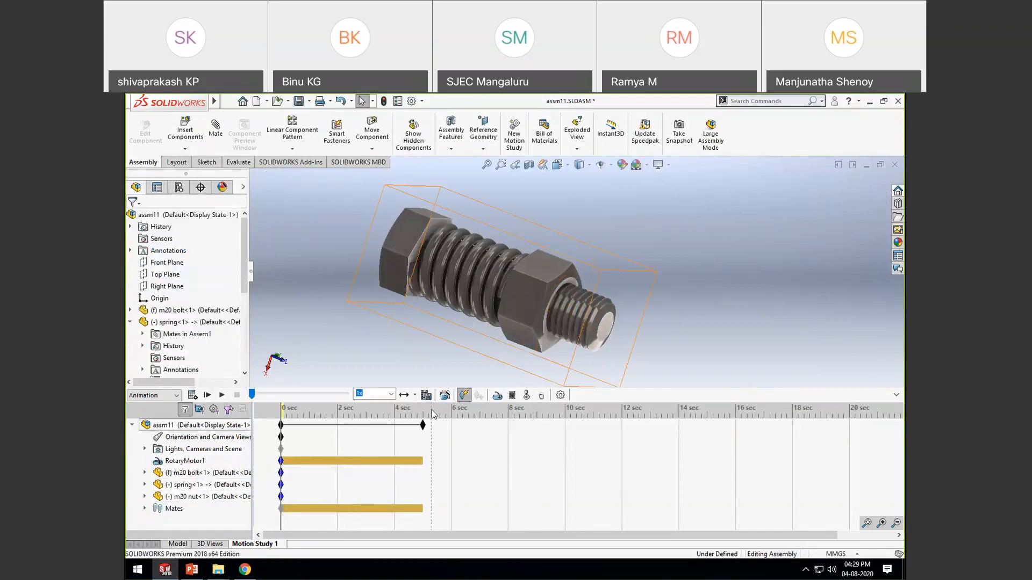
Step: Calculate the motion study, watch the nut and spring move, and check the available playback modes
{"action": "left_click", "coordinate": [194, 397]}
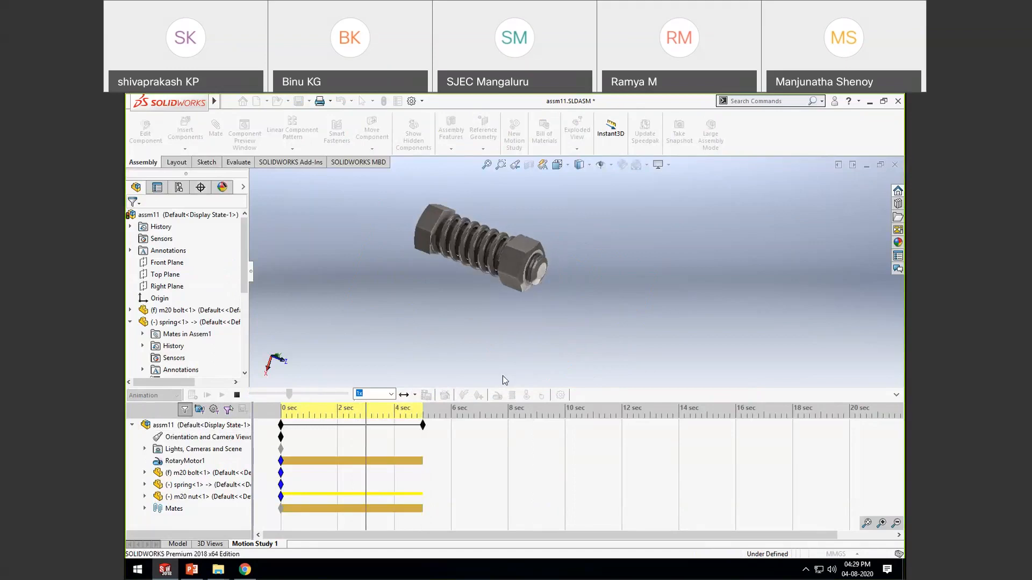
{"action": "left_click", "coordinate": [414, 396]}
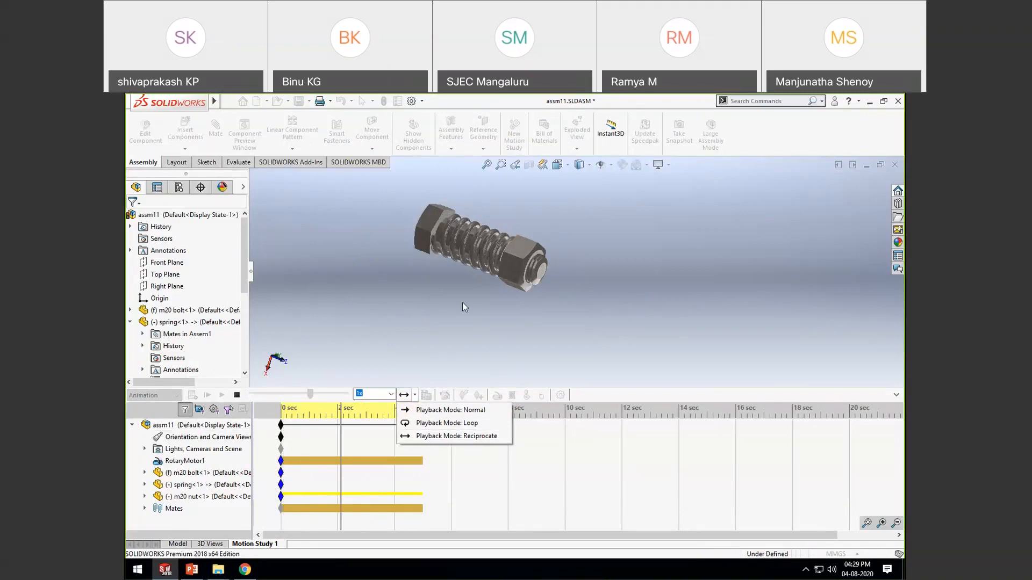
{"action": "left_click", "coordinate": [569, 336]}
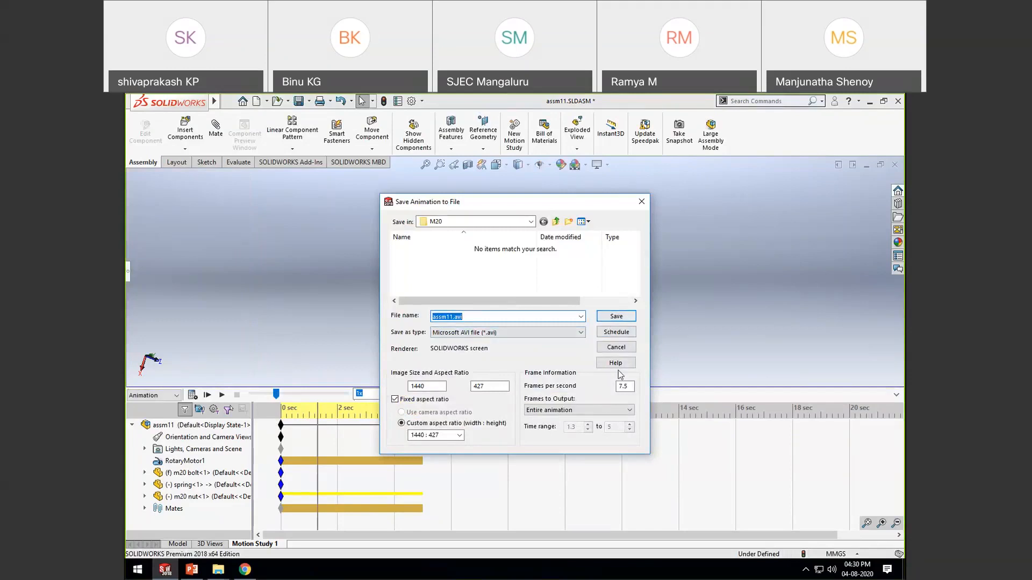
Step: Try to save the animation as assm11.avi with Microsoft Video 1 compression at quality 85, and stop the motion study run
{"action": "left_click_drag", "start_coordinate": [630, 386], "coordinate": [583, 391]}
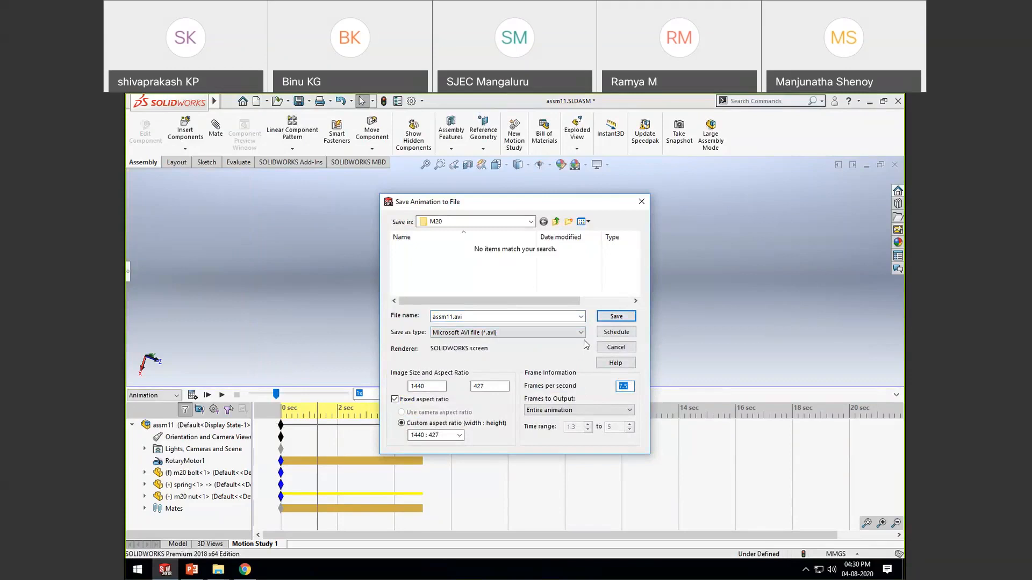
{"action": "left_click", "coordinate": [617, 318]}
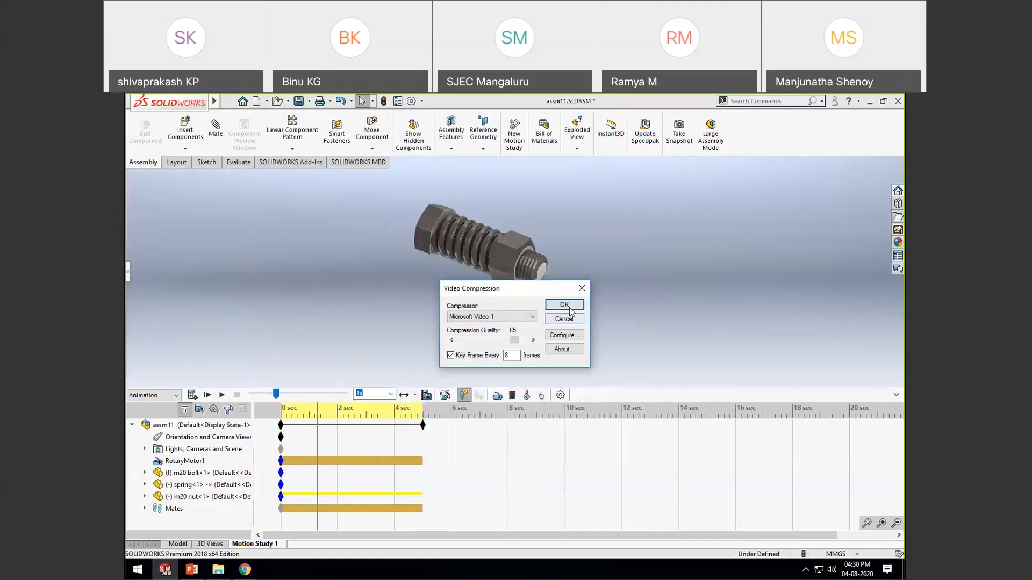
{"action": "left_click", "coordinate": [564, 305]}
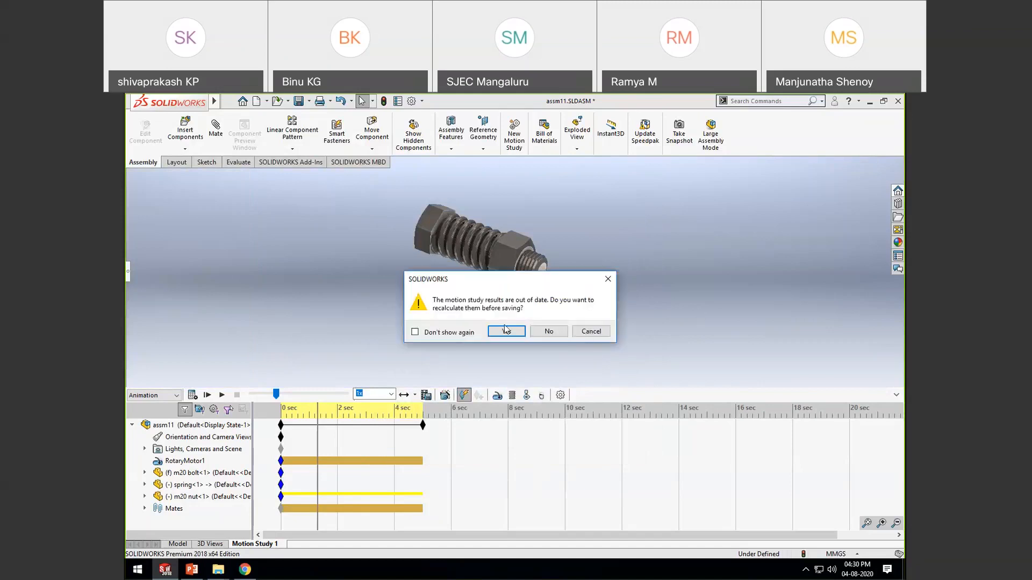
{"action": "left_click", "coordinate": [589, 332]}
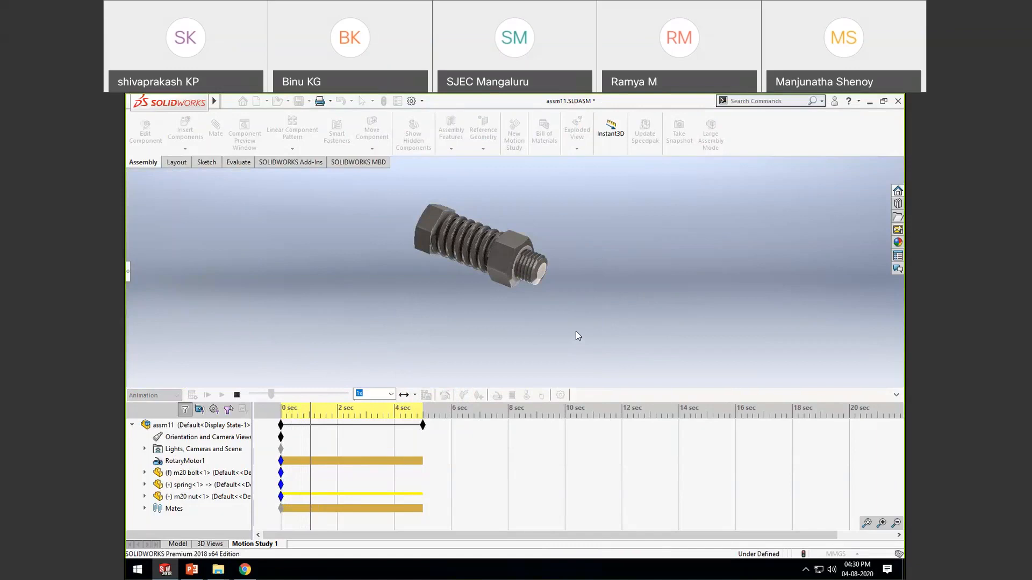
{"action": "left_click", "coordinate": [237, 395]}
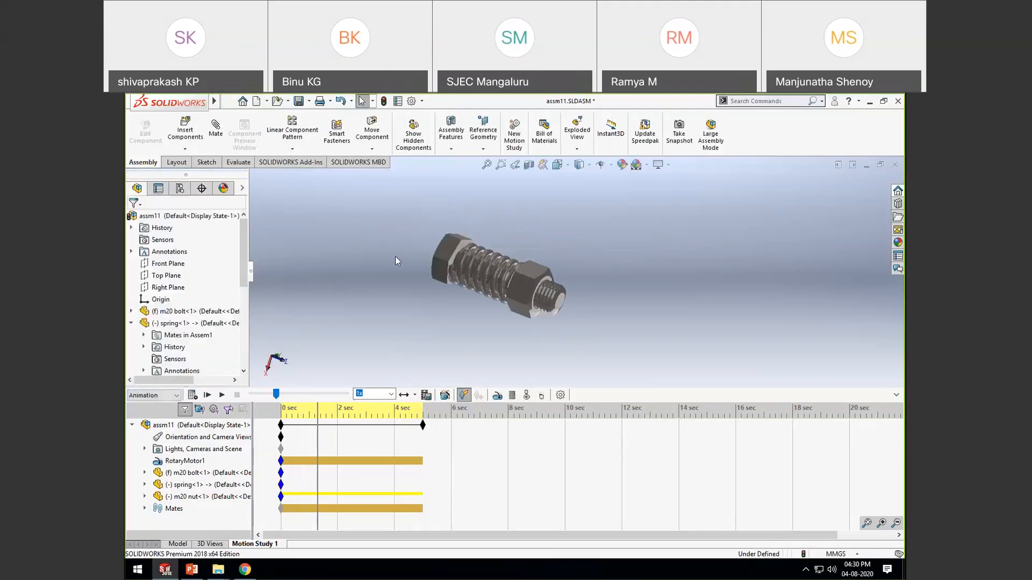
Step: Switch to the desktop, open the solidworks_webinar folder, watch spring animation.avi in VLC media player, and minimize both windows
{"action": "left_click", "coordinate": [870, 101]}
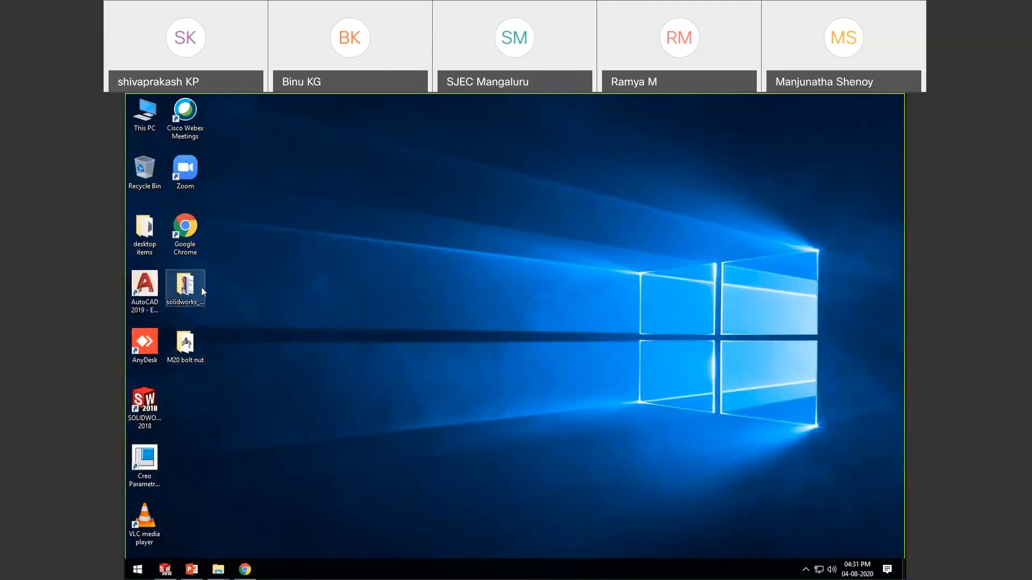
{"action": "key", "text": "Return"}
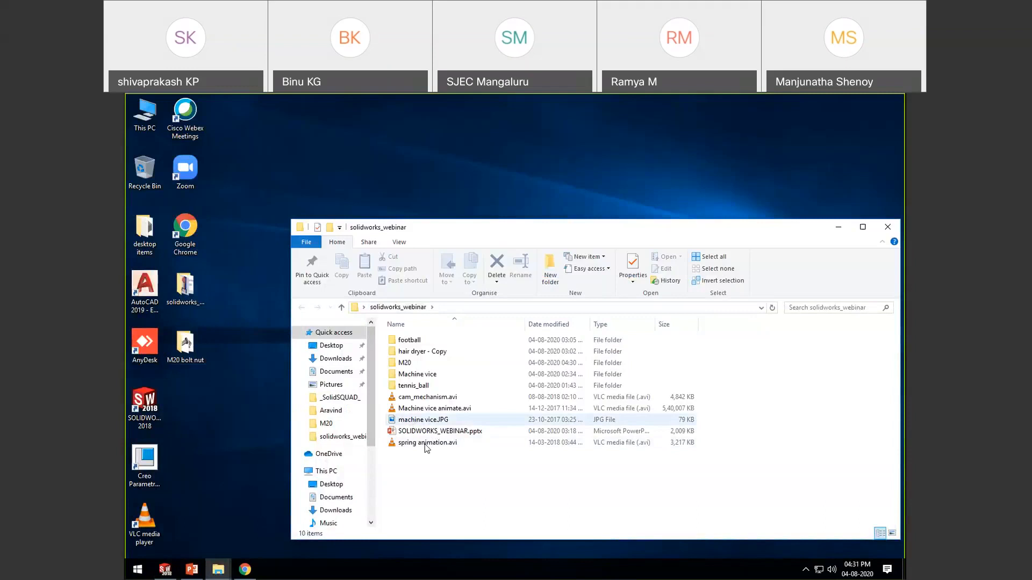
{"action": "double_click", "coordinate": [425, 446]}
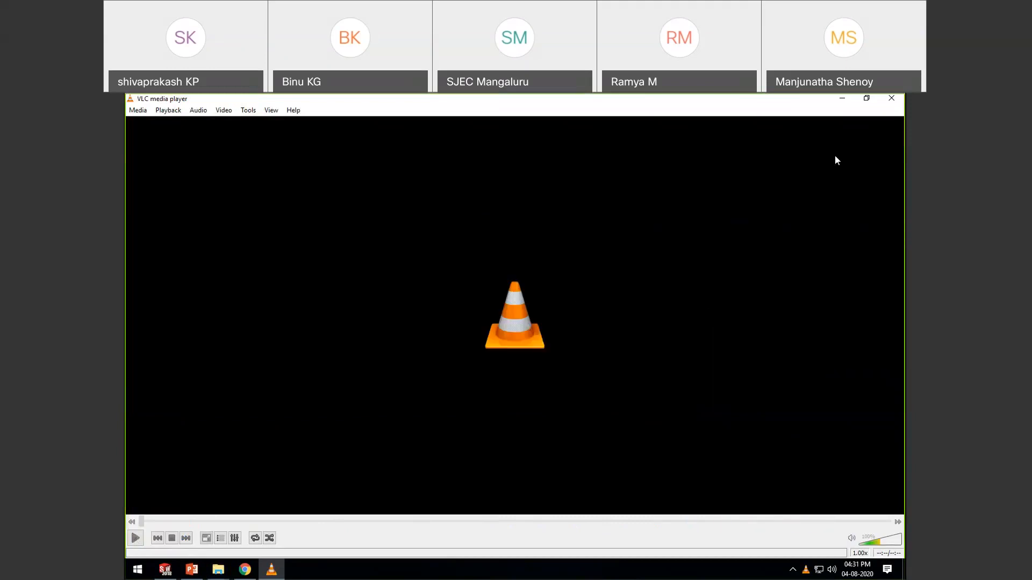
{"action": "left_click", "coordinate": [841, 99]}
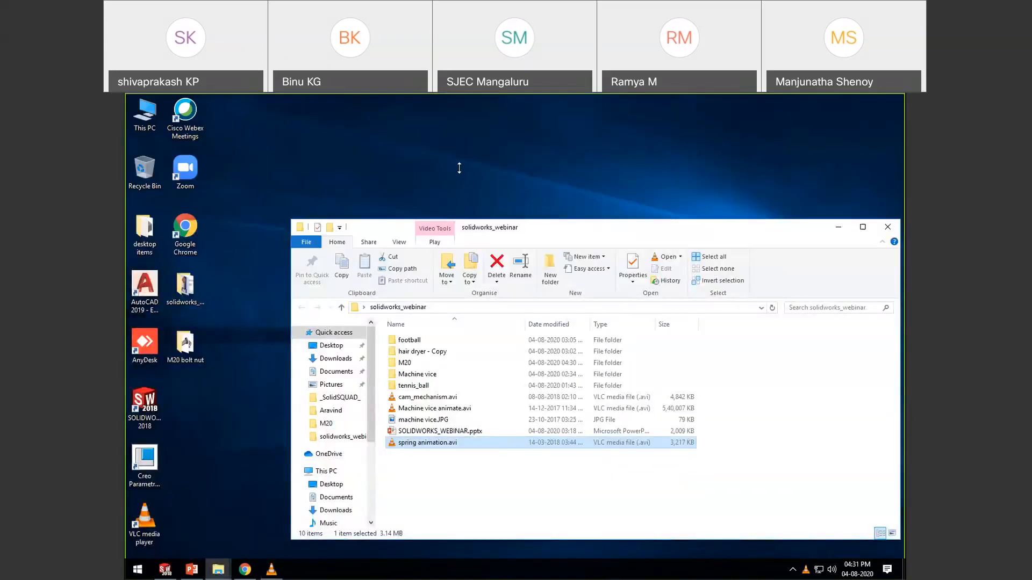
{"action": "left_click_drag", "start_coordinate": [550, 227], "coordinate": [459, 174]}
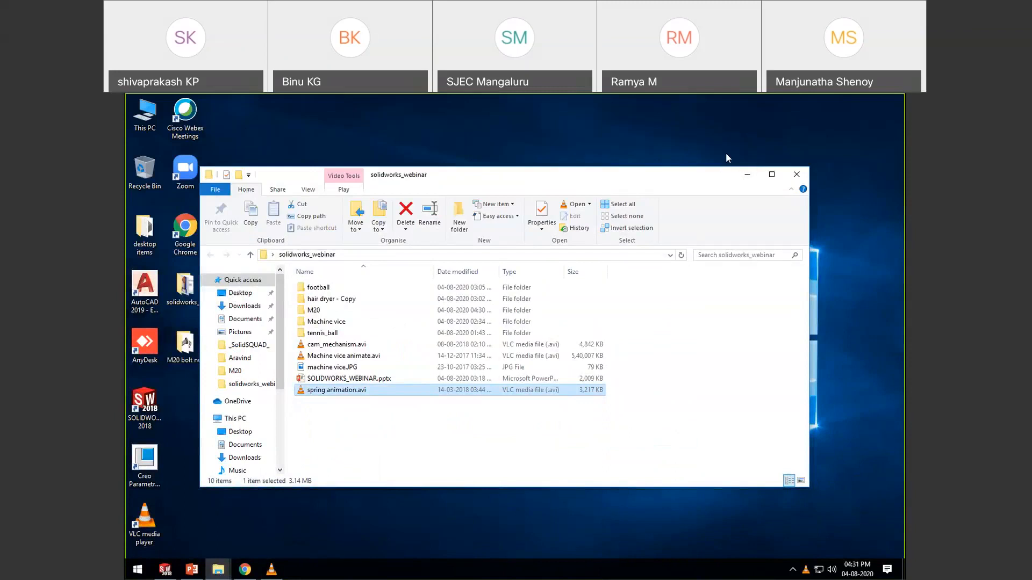
{"action": "left_click", "coordinate": [747, 175]}
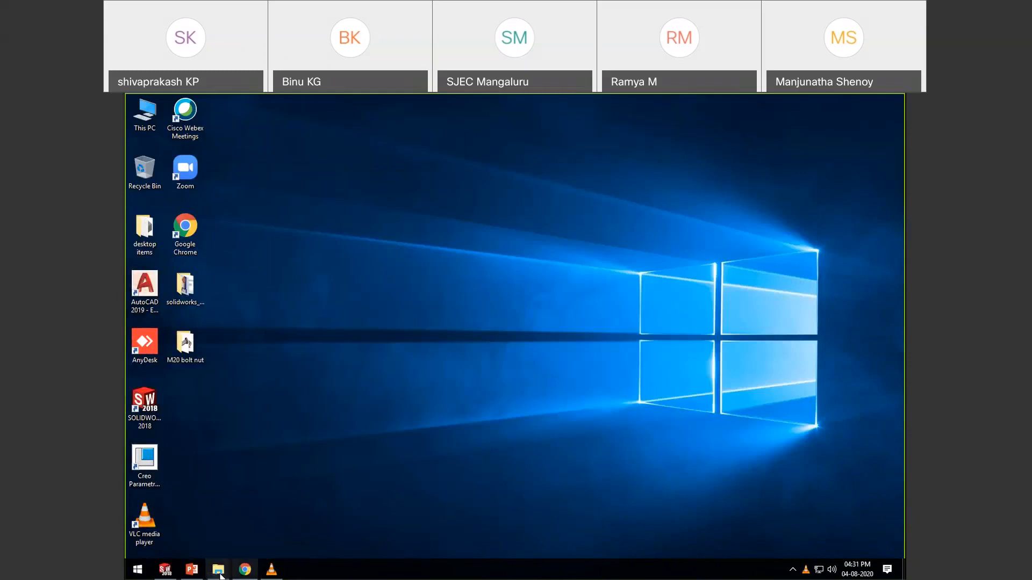
Step: Switch back to SOLIDWORKS, leave the motion study for the assembly model and view the bolt, spring and nut at an angle
{"action": "left_click", "coordinate": [166, 571]}
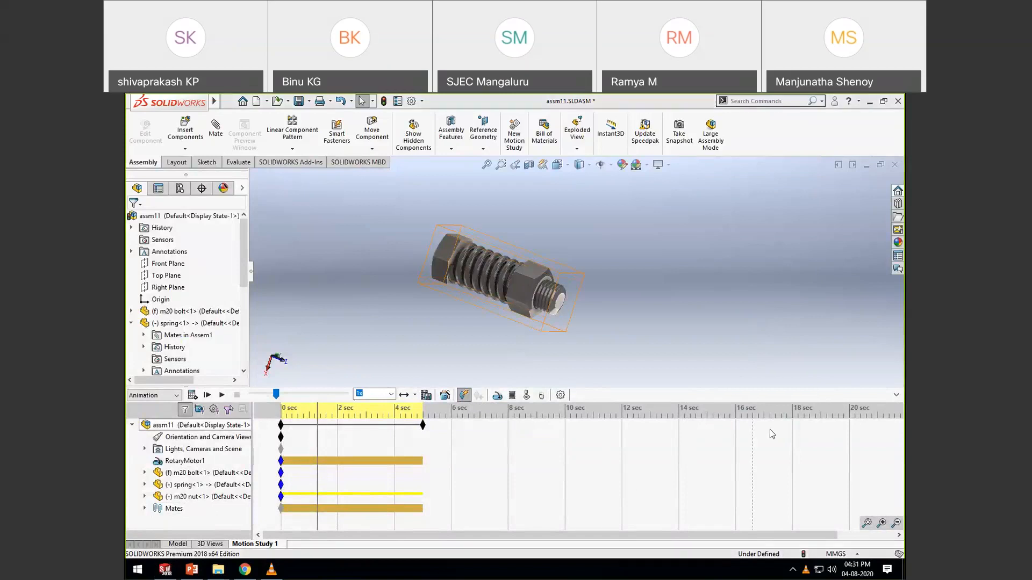
{"action": "left_click", "coordinate": [177, 544]}
{"action": "scroll", "coordinate": [484, 282], "scroll_direction": "down", "scroll_amount": 3}
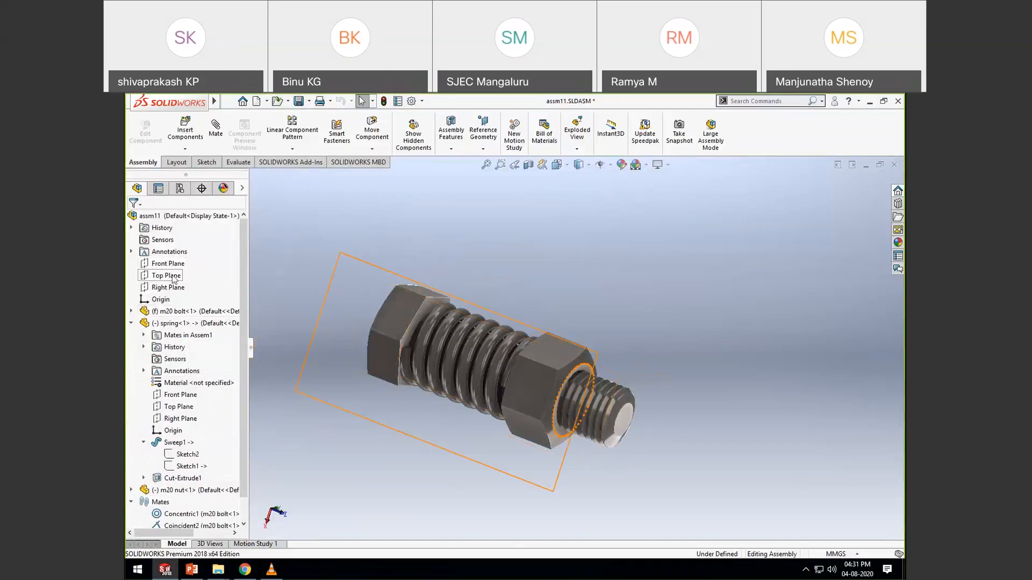
{"action": "middle_click_drag", "start_coordinate": [432, 355], "coordinate": [386, 390]}
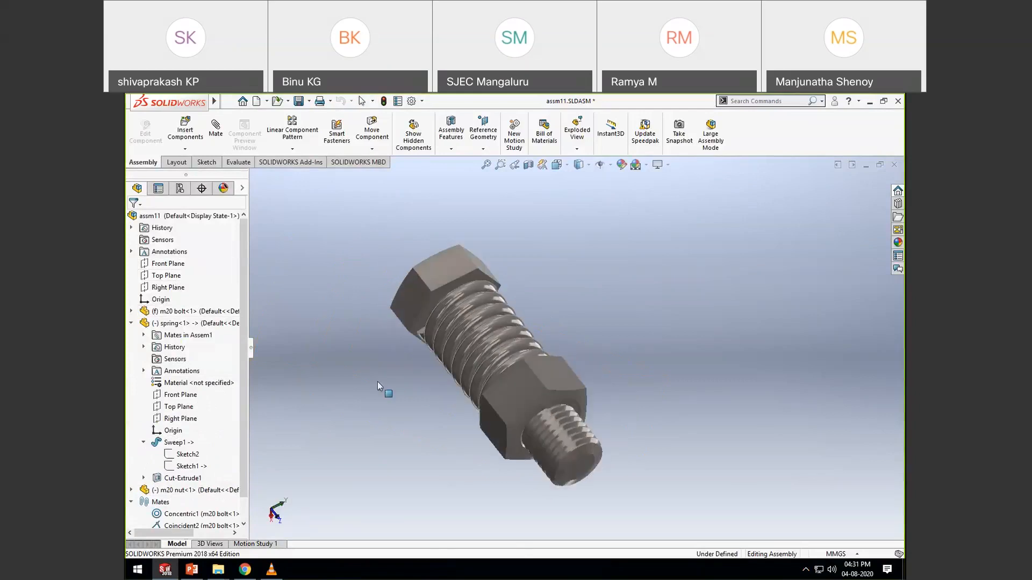
Step: Section the assembly parallel to the spring's Front Plane at a 7 mm offset, examine the cut, and turn the section view off
{"action": "left_click", "coordinate": [168, 396]}
{"action": "middle_click_drag", "start_coordinate": [292, 417], "coordinate": [424, 228]}
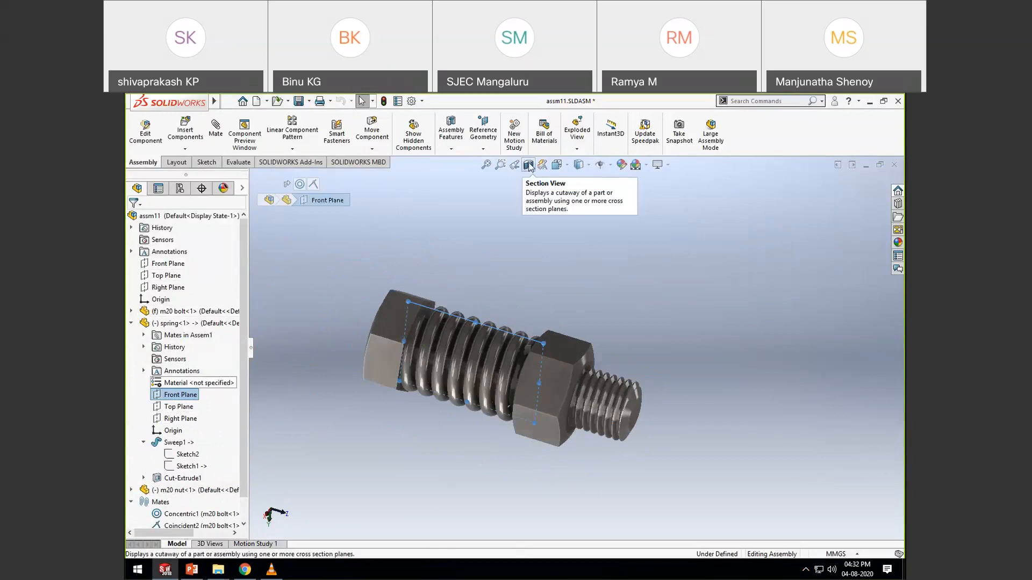
{"action": "left_click", "coordinate": [529, 166]}
{"action": "middle_click_drag", "start_coordinate": [559, 347], "coordinate": [518, 403]}
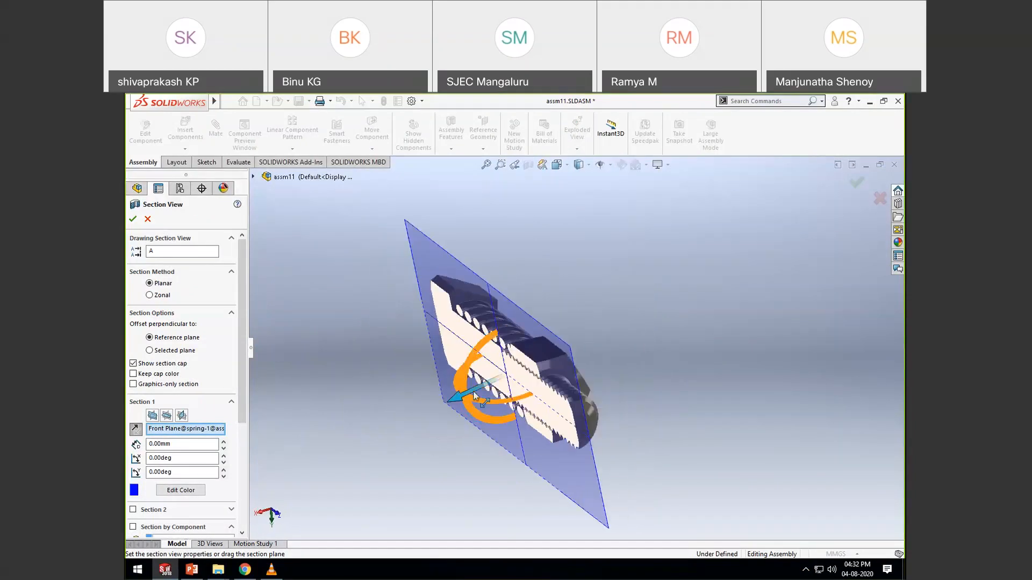
{"action": "left_click_drag", "start_coordinate": [459, 398], "coordinate": [644, 294]}
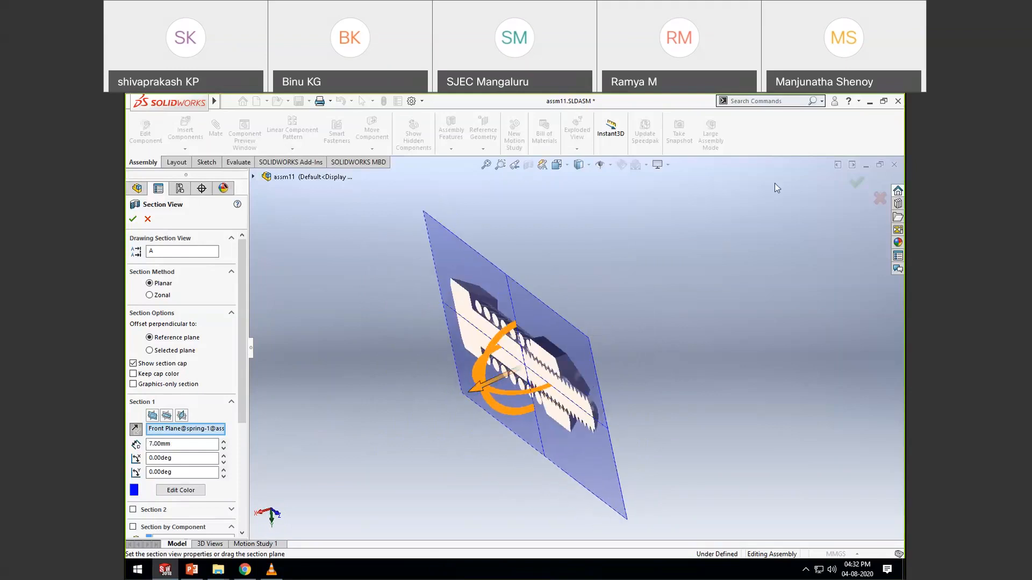
{"action": "left_click", "coordinate": [852, 185]}
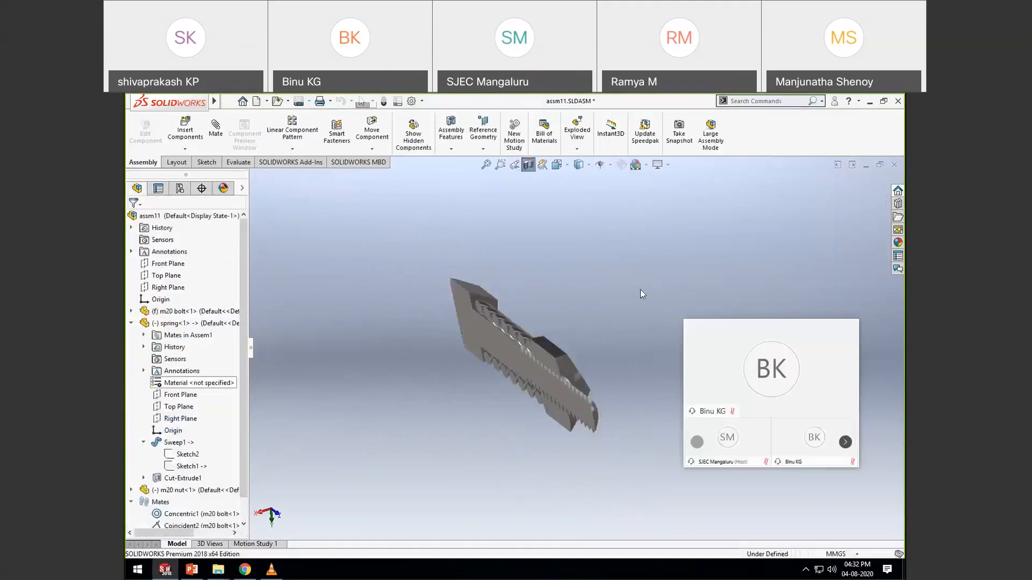
{"action": "mouse_move", "coordinate": [512, 288]}
{"action": "middle_mouse_down"}
{"action": "mouse_move", "coordinate": [622, 348]}
{"action": "mouse_move", "coordinate": [659, 328]}
{"action": "mouse_move", "coordinate": [622, 274]}
{"action": "mouse_move", "coordinate": [528, 278]}
{"action": "mouse_move", "coordinate": [483, 245]}
{"action": "mouse_move", "coordinate": [410, 327]}
{"action": "mouse_move", "coordinate": [470, 226]}
{"action": "mouse_move", "coordinate": [477, 310]}
{"action": "mouse_move", "coordinate": [531, 238]}
{"action": "middle_mouse_up"}
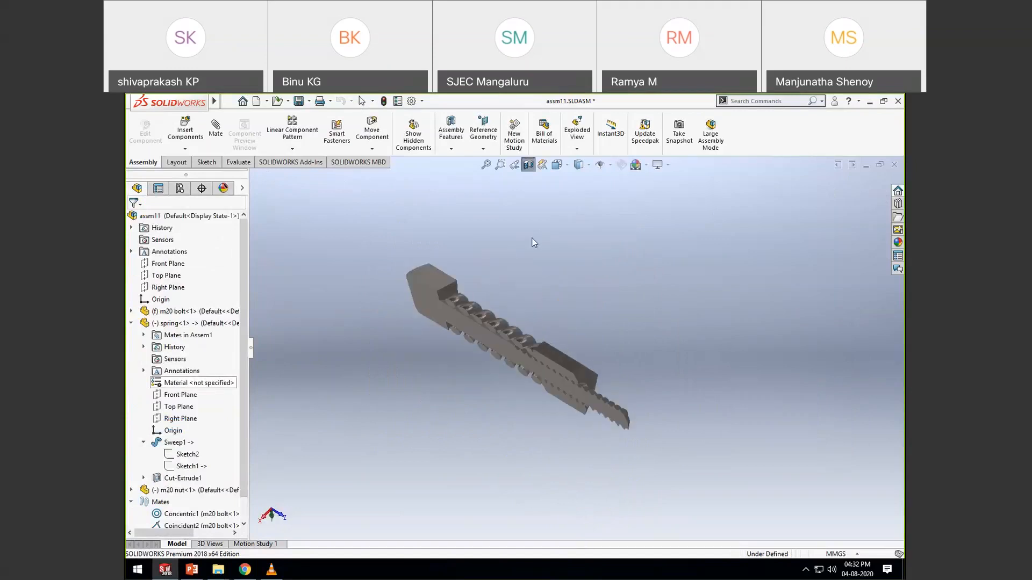
{"action": "left_click", "coordinate": [527, 165]}
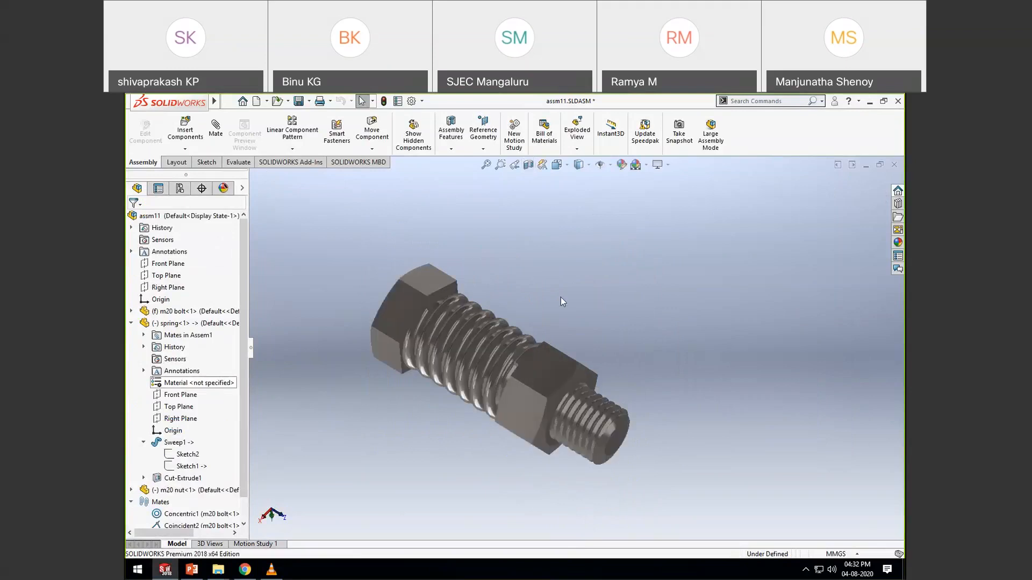
Step: Close the assm11 assembly and save all modified documents, including the spring part
{"action": "left_click", "coordinate": [550, 392]}
{"action": "left_click", "coordinate": [654, 250]}
{"action": "middle_click_drag", "start_coordinate": [607, 272], "coordinate": [608, 230]}
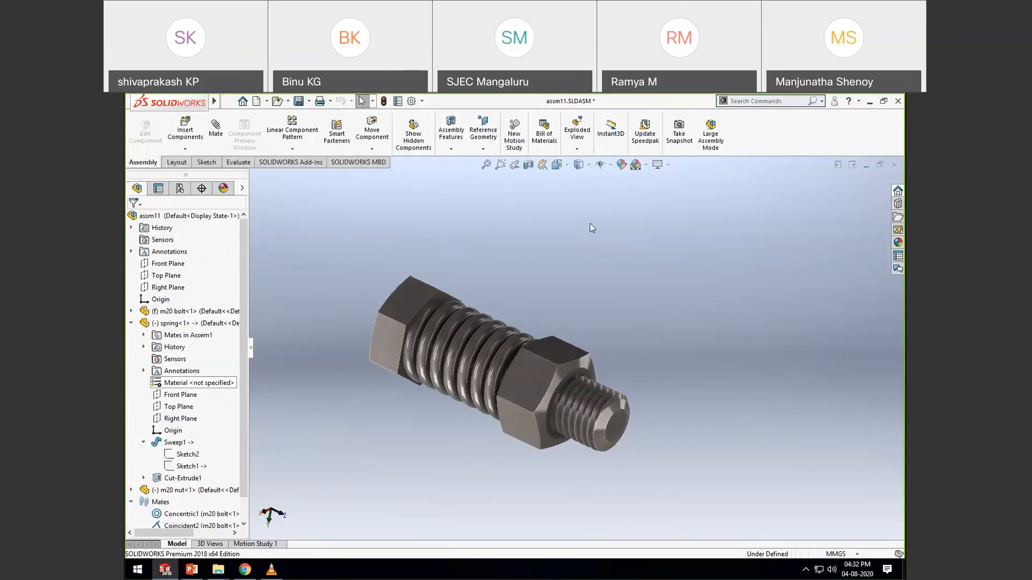
{"action": "scroll", "coordinate": [514, 285], "scroll_direction": "up", "scroll_amount": 2}
{"action": "scroll", "coordinate": [561, 390], "scroll_direction": "down", "scroll_amount": 3}
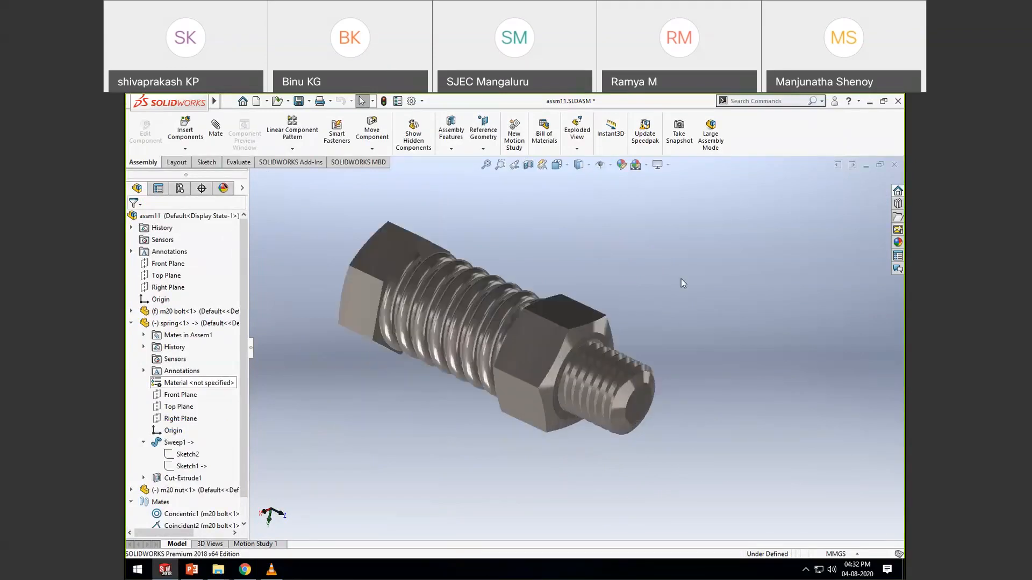
{"action": "middle_click_drag", "start_coordinate": [657, 246], "coordinate": [707, 211]}
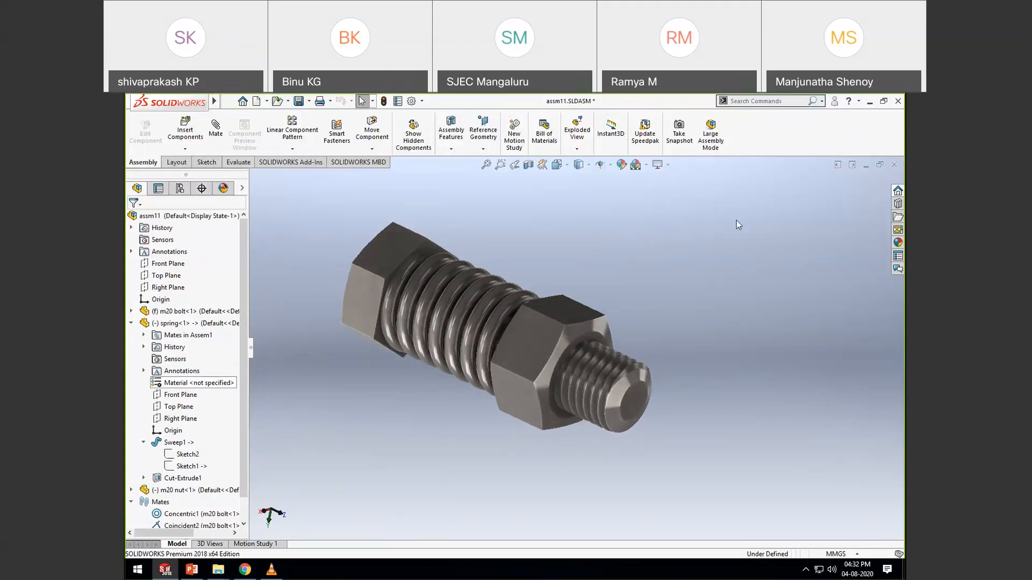
{"action": "left_click", "coordinate": [894, 164]}
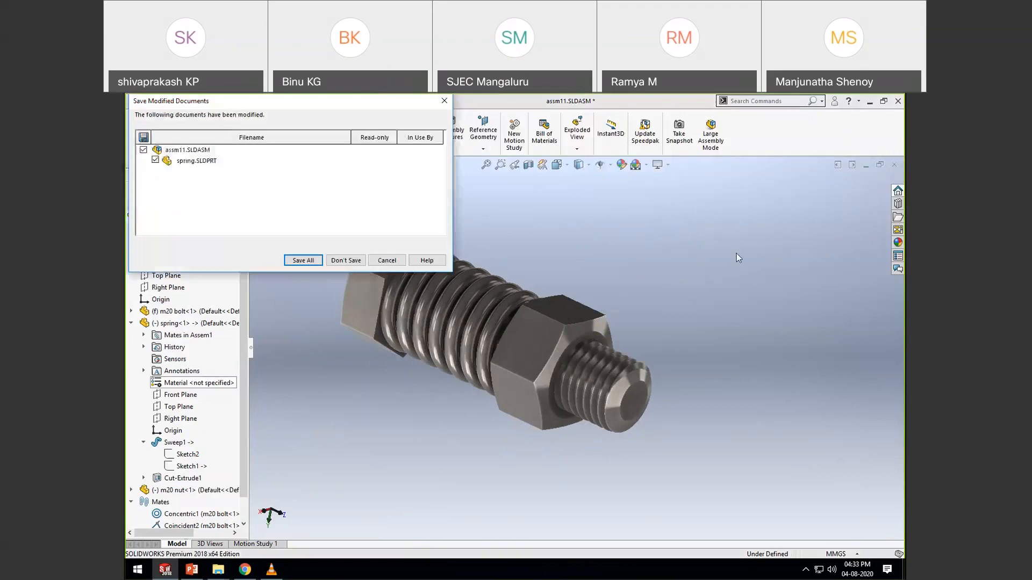
{"action": "left_click", "coordinate": [309, 261]}
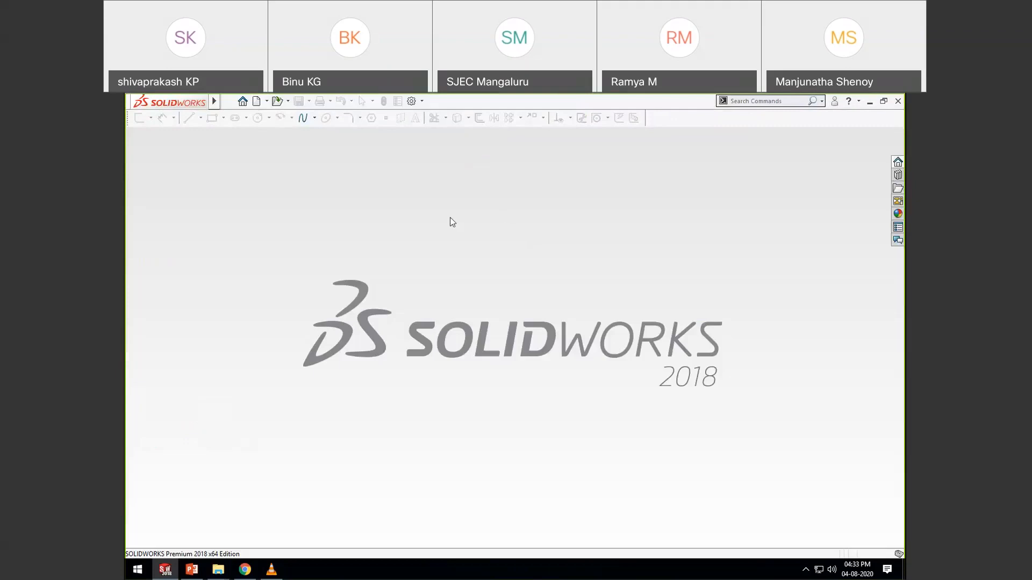
Step: Open the MV_assm.SLDASM assembly from the Machine vice folder inside solidworks_webinar
{"action": "left_click", "coordinate": [278, 102]}
{"action": "left_click", "coordinate": [180, 144]}
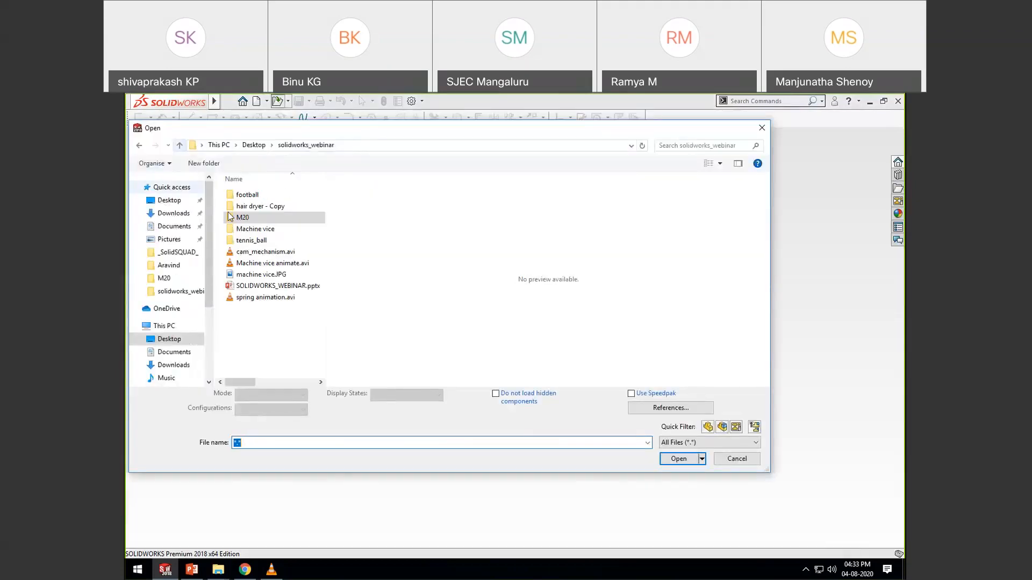
{"action": "double_click", "coordinate": [247, 229]}
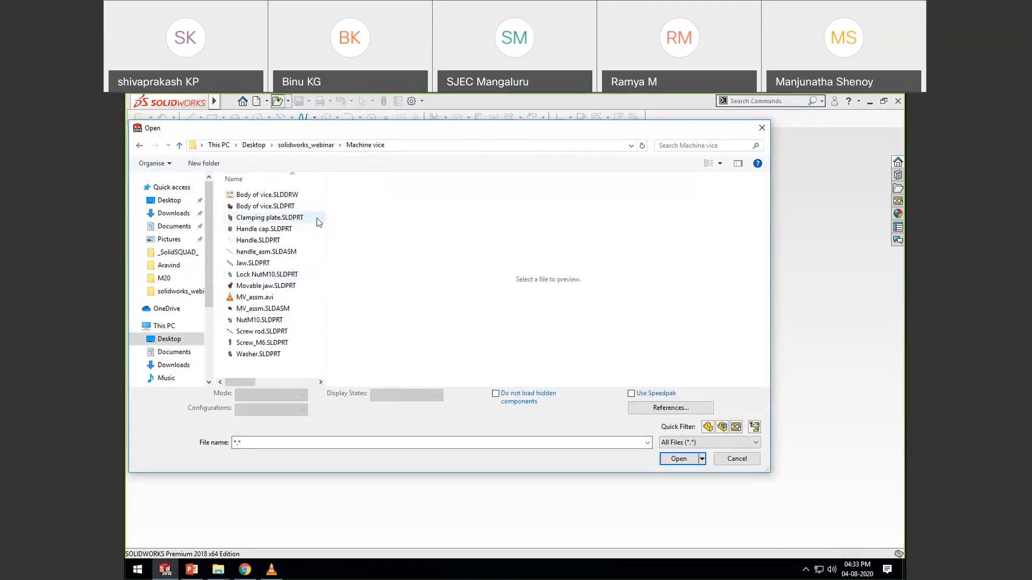
{"action": "left_click", "coordinate": [250, 309]}
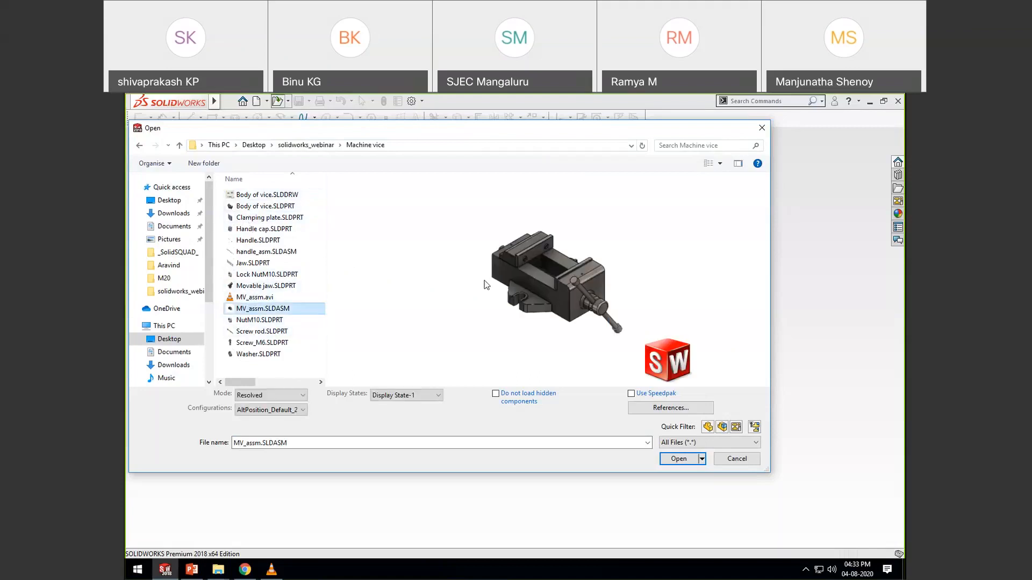
{"action": "left_click", "coordinate": [677, 459]}
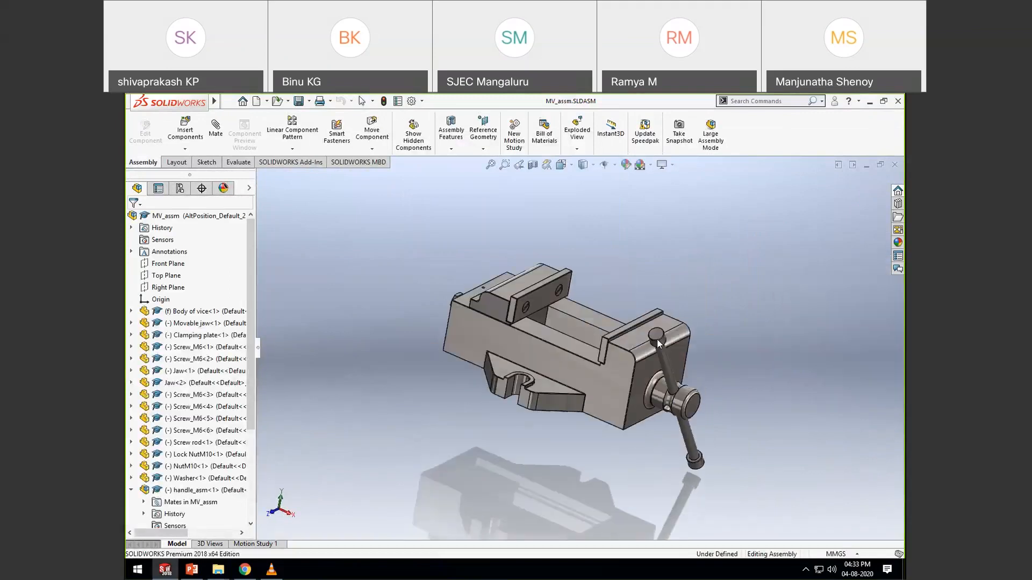
Step: Display the machine vice in the Shaded style without edges and examine its jaws, body and handle from an angle
{"action": "scroll", "coordinate": [543, 331], "scroll_direction": "down", "scroll_amount": 3}
{"action": "scroll", "coordinate": [514, 331], "scroll_direction": "up", "scroll_amount": 2}
{"action": "scroll", "coordinate": [505, 340], "scroll_direction": "down", "scroll_amount": 2}
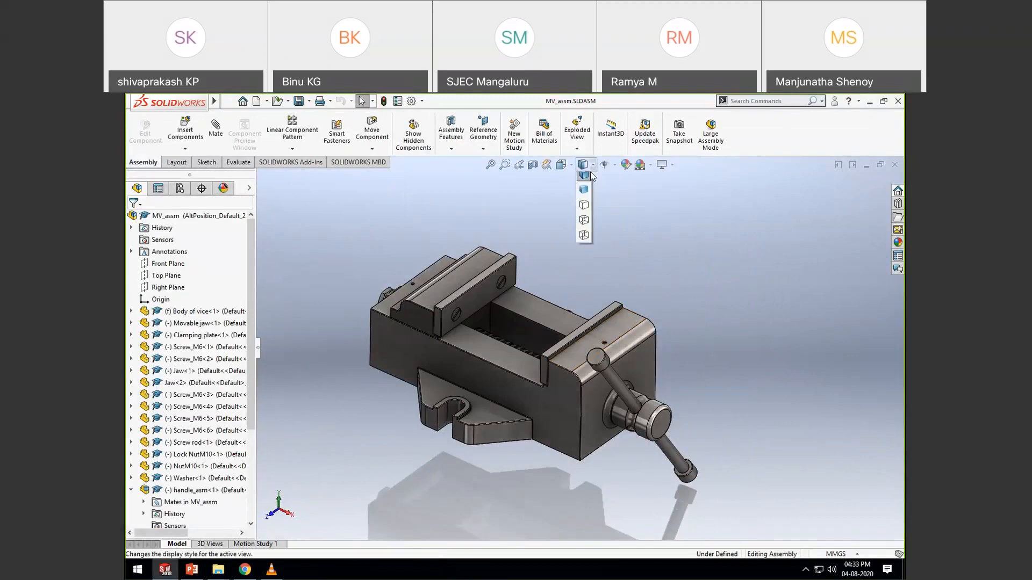
{"action": "middle_click_drag", "start_coordinate": [582, 194], "coordinate": [695, 271]}
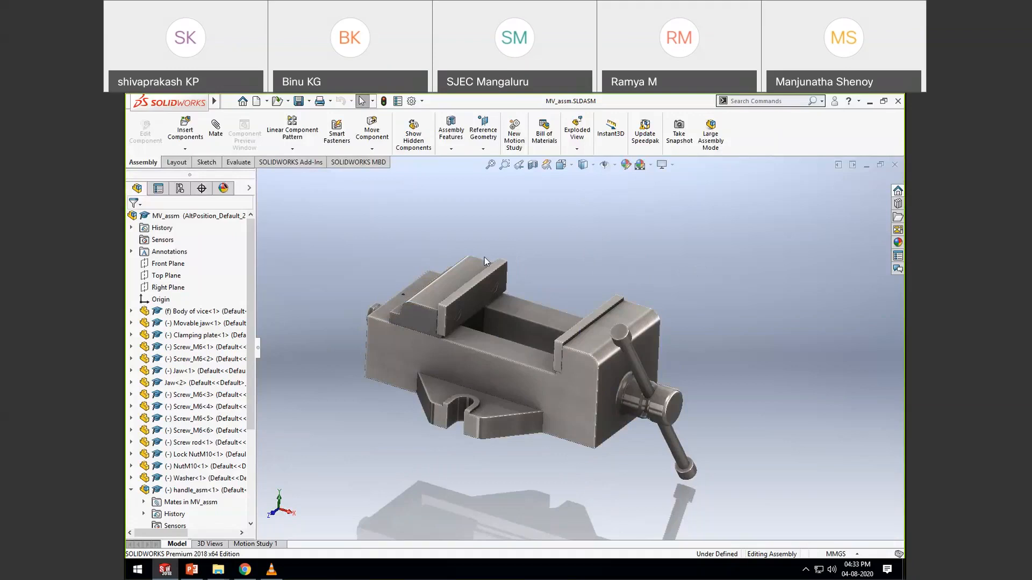
{"action": "scroll", "coordinate": [453, 278], "scroll_direction": "up", "scroll_amount": 3}
{"action": "scroll", "coordinate": [631, 414], "scroll_direction": "down", "scroll_amount": 3}
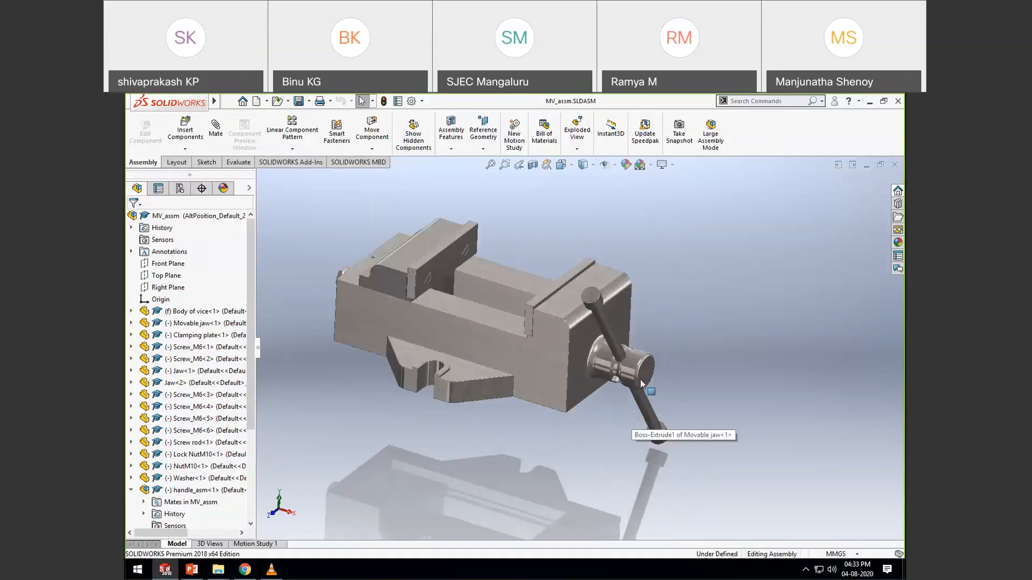
Step: Turn the vice's screw rod by its end face to travel the movable jaw towards the fixed jaw
{"action": "left_click", "coordinate": [641, 371]}
{"action": "left_click_drag", "start_coordinate": [642, 371], "coordinate": [654, 352]}
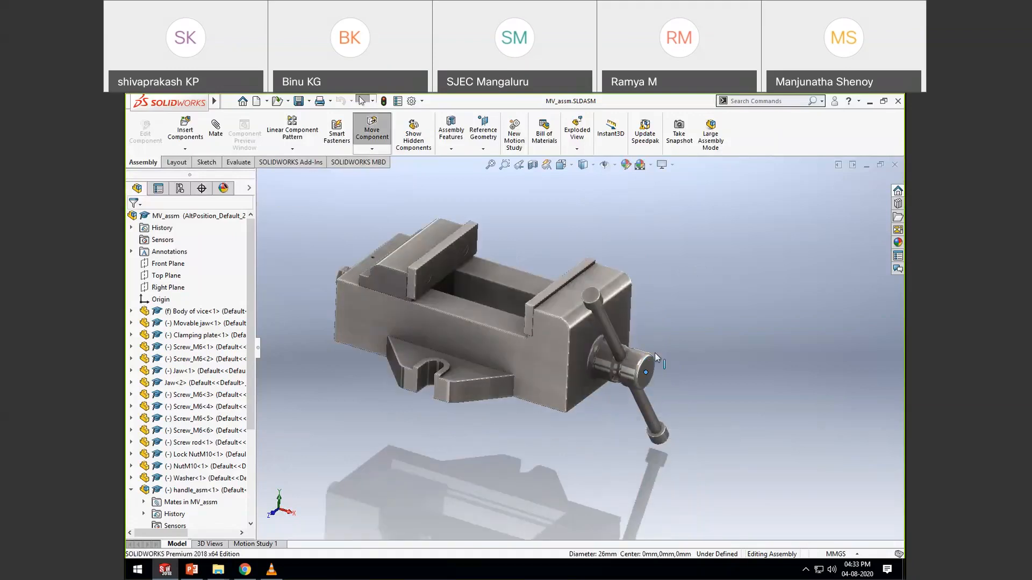
{"action": "key", "text": "Escape"}
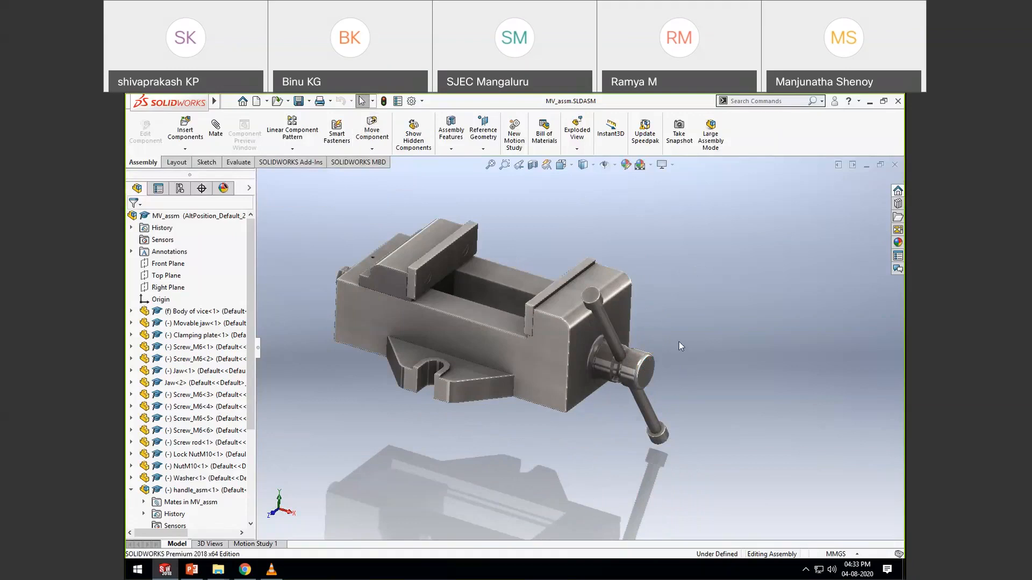
{"action": "left_click_drag", "start_coordinate": [649, 363], "coordinate": [607, 407]}
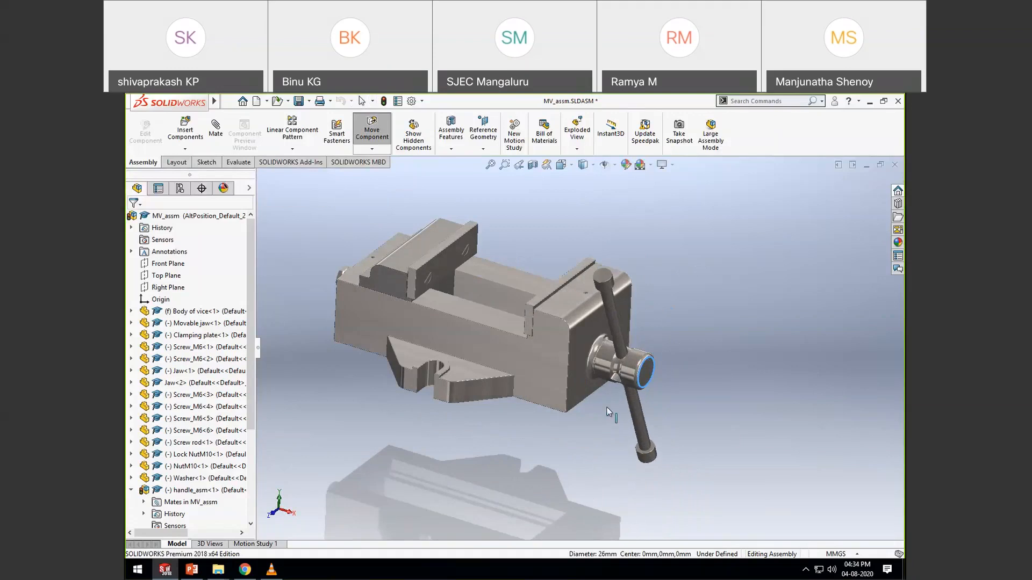
{"action": "middle_click_drag", "start_coordinate": [607, 407], "coordinate": [580, 410]}
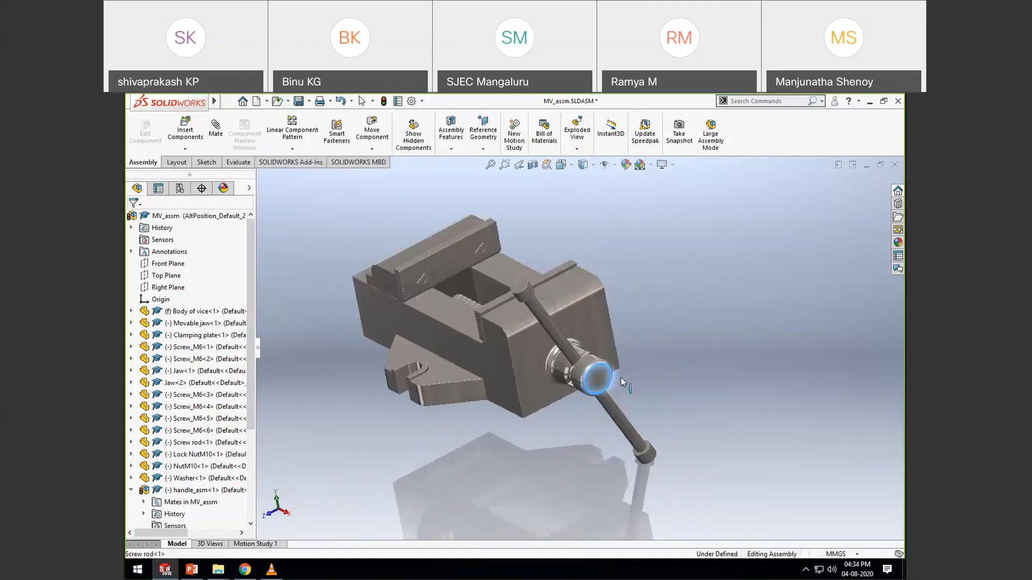
{"action": "middle_click_drag", "start_coordinate": [558, 425], "coordinate": [641, 400]}
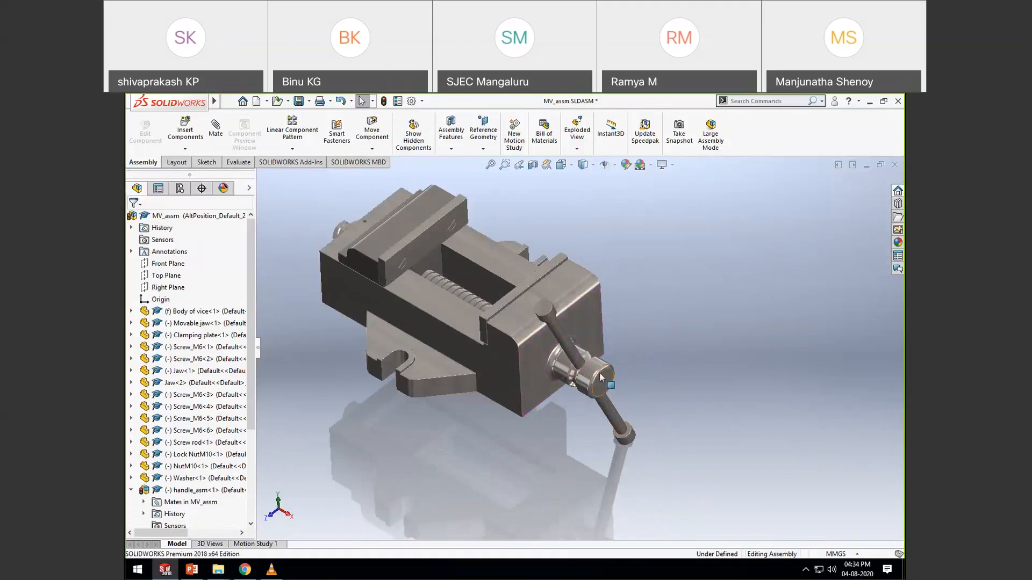
{"action": "mouse_move", "coordinate": [593, 399]}
{"action": "left_mouse_down"}
{"action": "mouse_move", "coordinate": [625, 375]}
{"action": "mouse_move", "coordinate": [611, 424]}
{"action": "mouse_move", "coordinate": [526, 350]}
{"action": "mouse_move", "coordinate": [616, 279]}
{"action": "mouse_move", "coordinate": [638, 340]}
{"action": "mouse_move", "coordinate": [502, 386]}
{"action": "mouse_move", "coordinate": [606, 305]}
{"action": "mouse_move", "coordinate": [579, 444]}
{"action": "mouse_move", "coordinate": [579, 282]}
{"action": "mouse_move", "coordinate": [585, 420]}
{"action": "mouse_move", "coordinate": [631, 293]}
{"action": "mouse_move", "coordinate": [563, 430]}
{"action": "mouse_move", "coordinate": [532, 318]}
{"action": "mouse_move", "coordinate": [626, 388]}
{"action": "mouse_move", "coordinate": [497, 363]}
{"action": "mouse_move", "coordinate": [590, 457]}
{"action": "mouse_move", "coordinate": [529, 438]}
{"action": "mouse_move", "coordinate": [626, 422]}
{"action": "mouse_move", "coordinate": [660, 364]}
{"action": "mouse_move", "coordinate": [505, 443]}
{"action": "mouse_move", "coordinate": [551, 275]}
{"action": "mouse_move", "coordinate": [636, 402]}
{"action": "mouse_move", "coordinate": [585, 251]}
{"action": "mouse_move", "coordinate": [553, 440]}
{"action": "mouse_move", "coordinate": [532, 376]}
{"action": "mouse_move", "coordinate": [642, 290]}
{"action": "mouse_move", "coordinate": [601, 388]}
{"action": "left_mouse_up"}
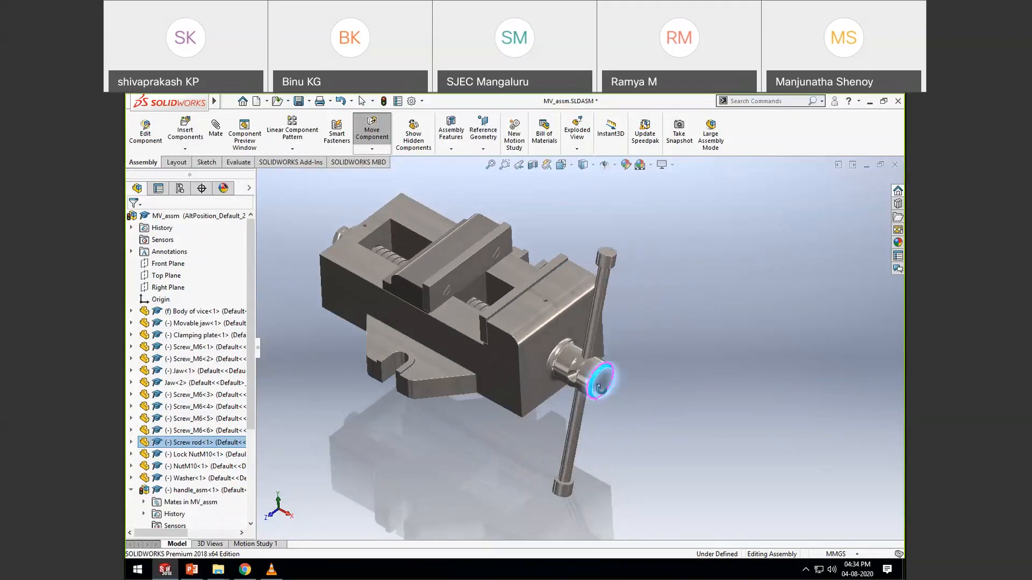
{"action": "middle_click_drag", "start_coordinate": [601, 388], "coordinate": [618, 371]}
{"action": "scroll", "coordinate": [618, 371], "scroll_direction": "up", "scroll_amount": 3}
{"action": "left_click", "coordinate": [656, 306]}
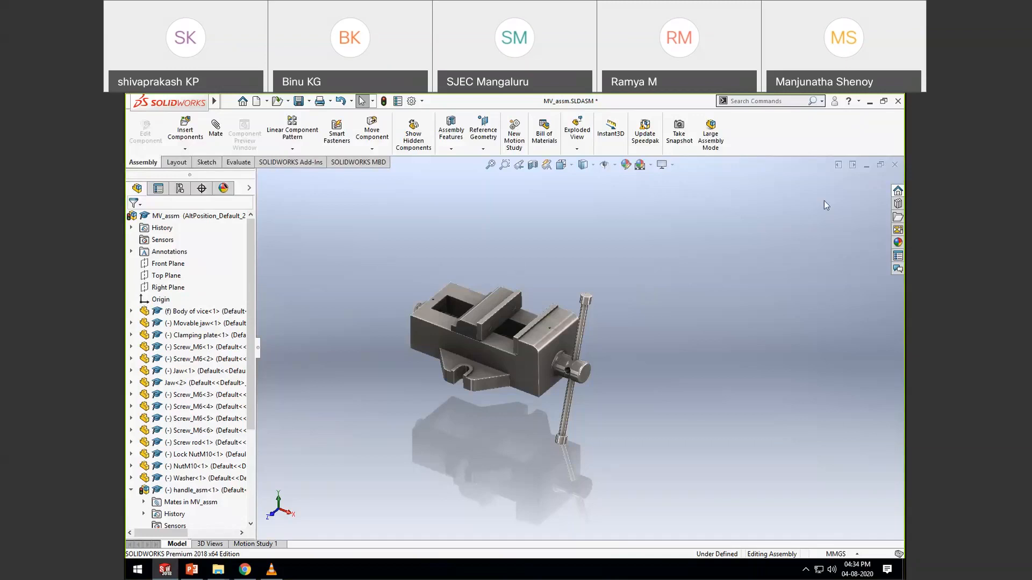
Step: Close MV_assm without saving the changes and reopen MV_assm.SLDASM from the Machine vice folder
{"action": "left_click", "coordinate": [895, 165]}
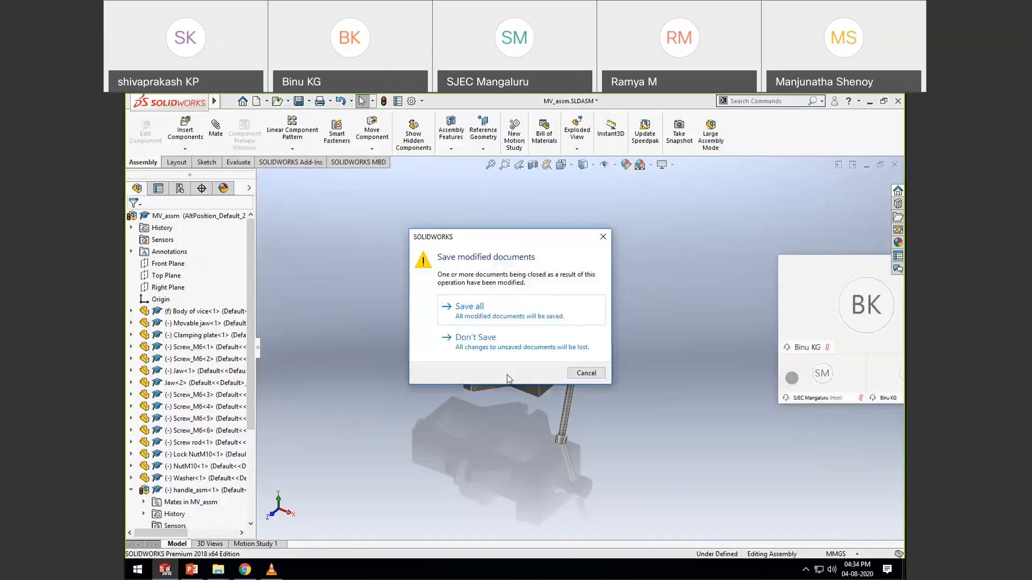
{"action": "left_click", "coordinate": [472, 345]}
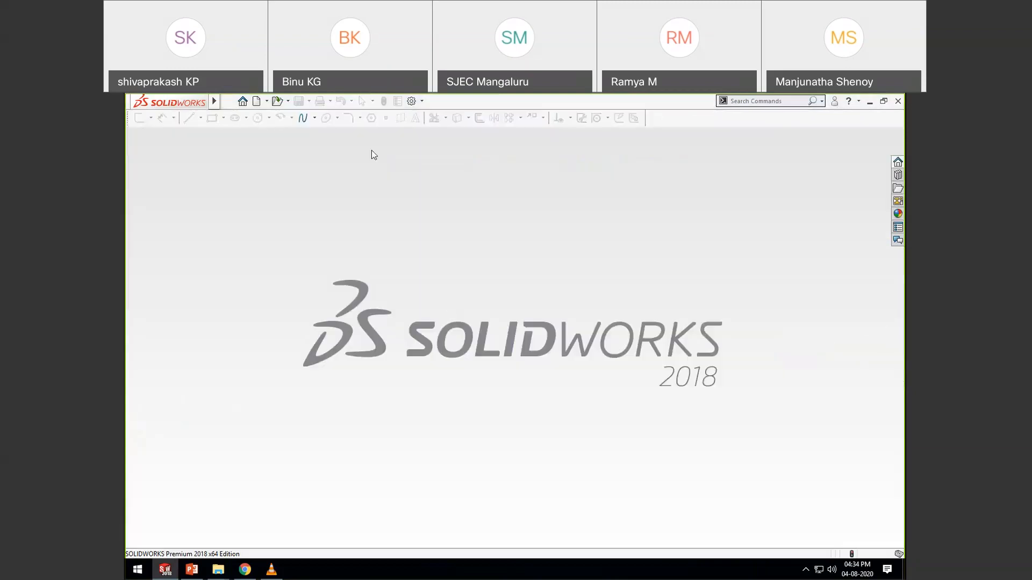
{"action": "left_click", "coordinate": [277, 101]}
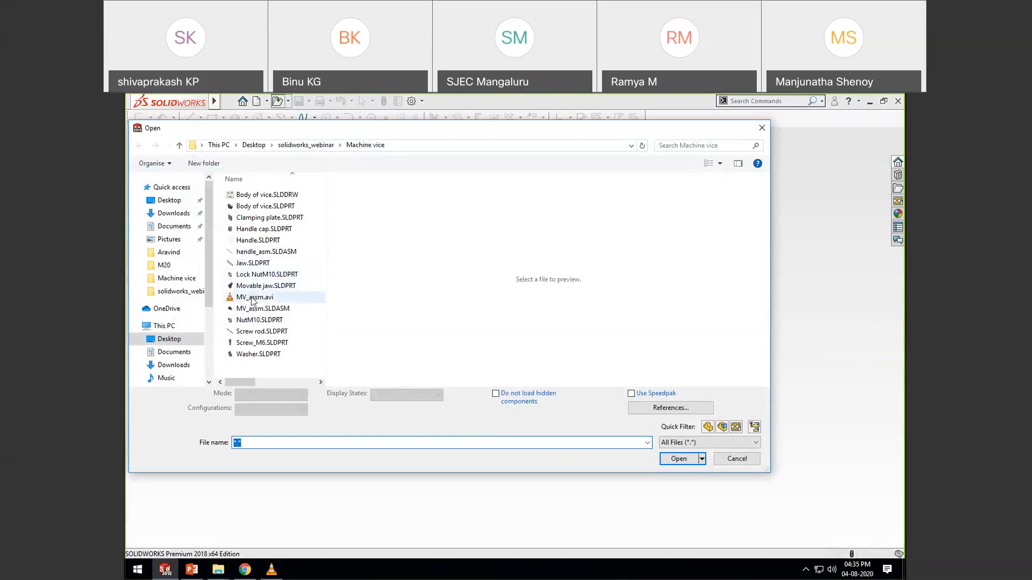
{"action": "left_click", "coordinate": [263, 308]}
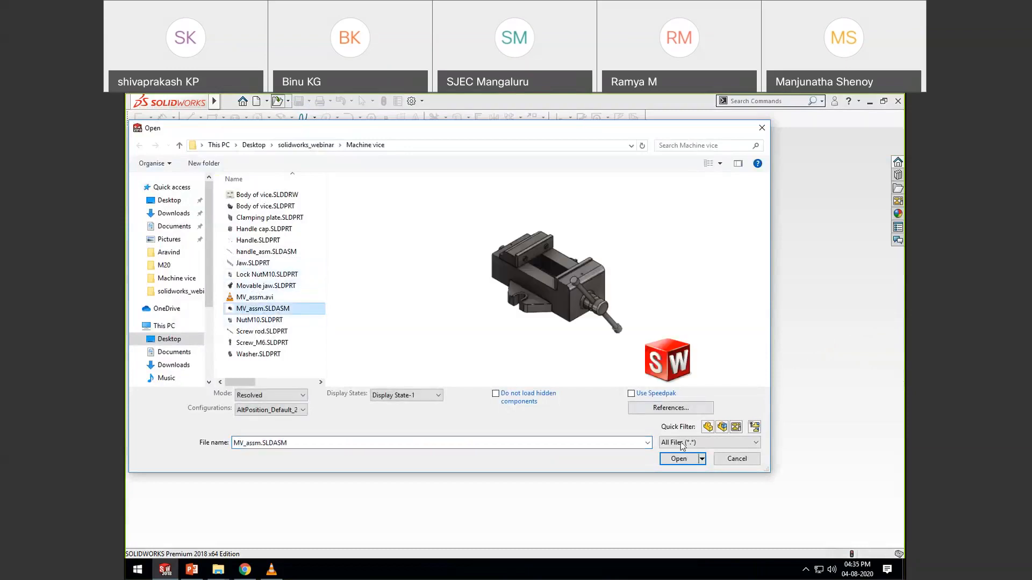
{"action": "left_click", "coordinate": [679, 458]}
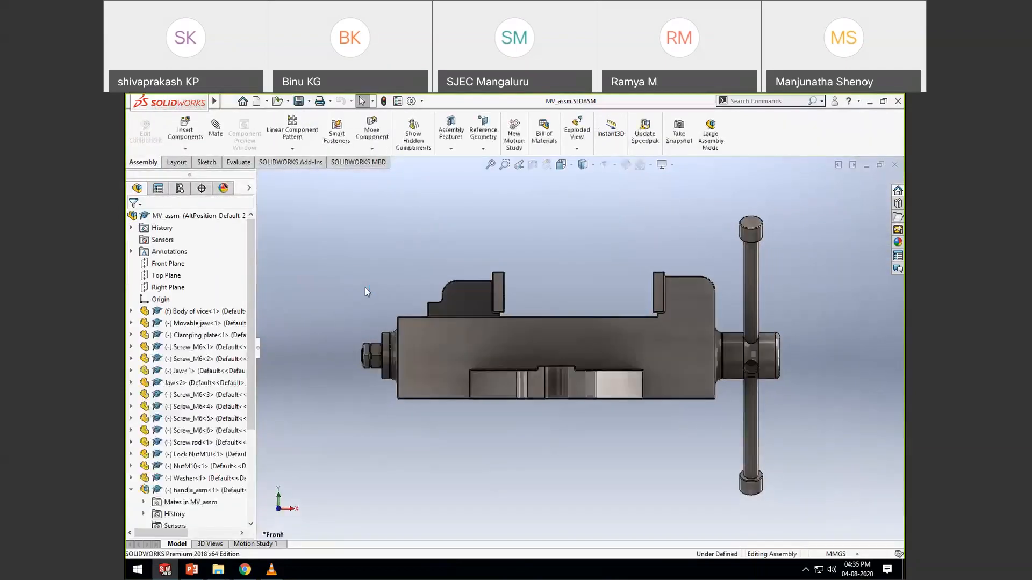
Step: Check the vice assembly's Exploded View options, configurations and configuration comments, and close the assembly
{"action": "left_click", "coordinate": [576, 150]}
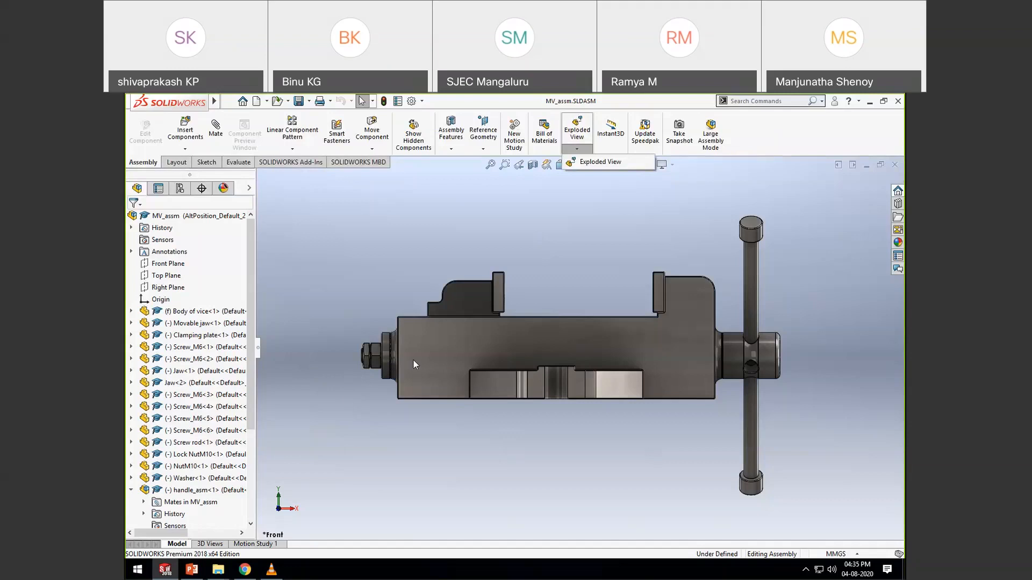
{"action": "left_click", "coordinate": [624, 189]}
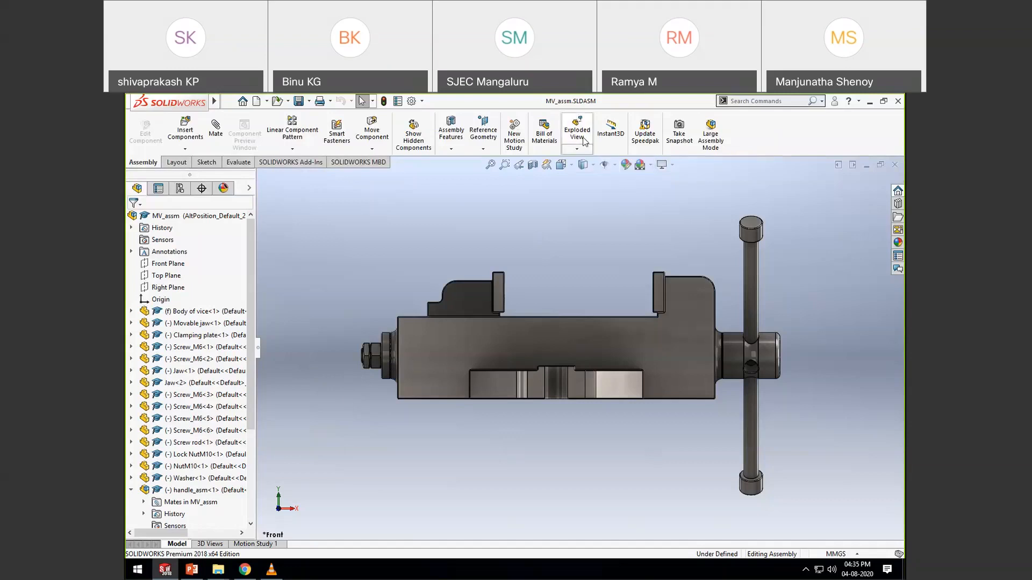
{"action": "left_click", "coordinate": [180, 189]}
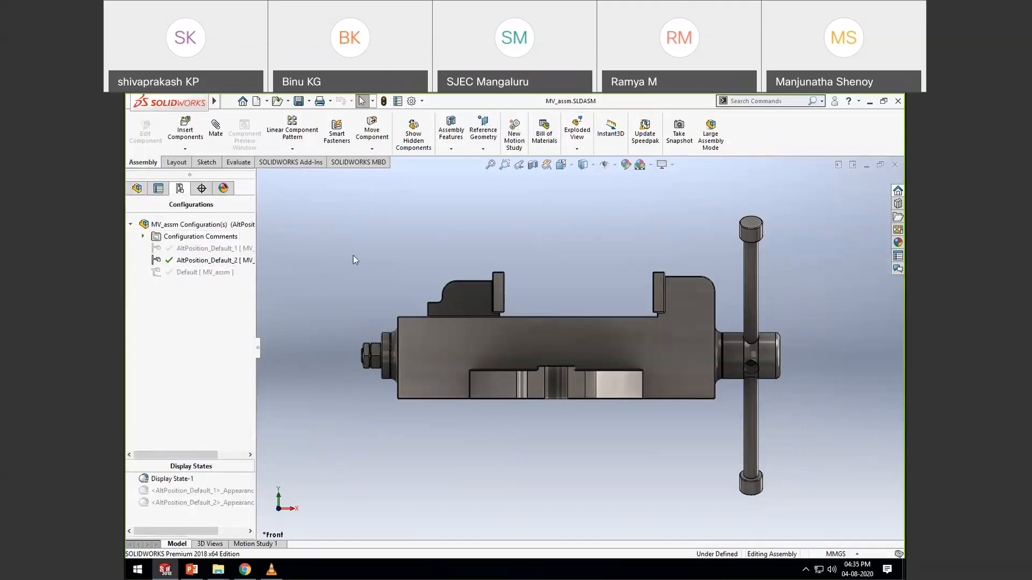
{"action": "mouse_move", "coordinate": [532, 337]}
{"action": "middle_mouse_down"}
{"action": "mouse_move", "coordinate": [545, 341]}
{"action": "mouse_move", "coordinate": [530, 346]}
{"action": "middle_mouse_up"}
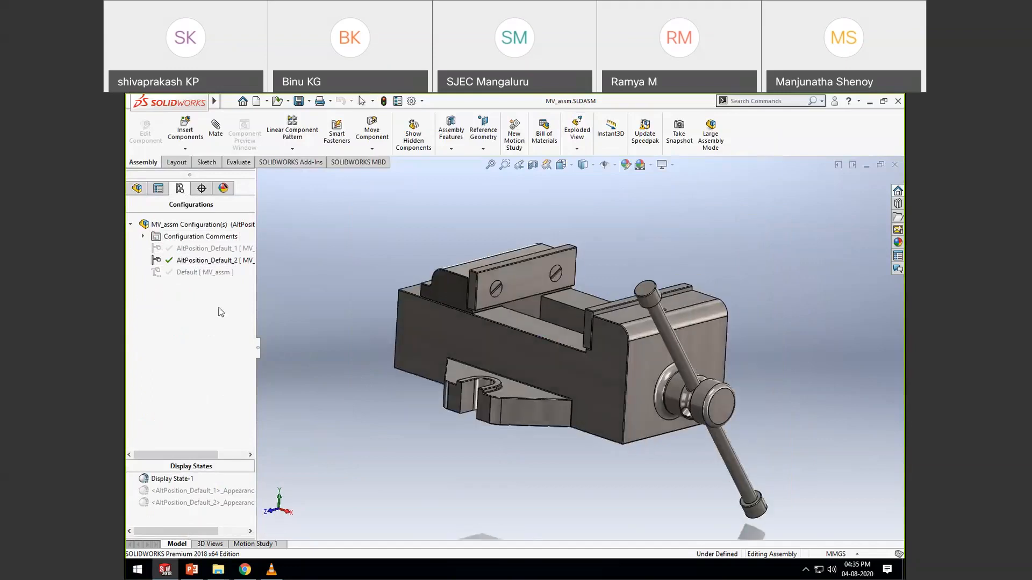
{"action": "left_click", "coordinate": [143, 237]}
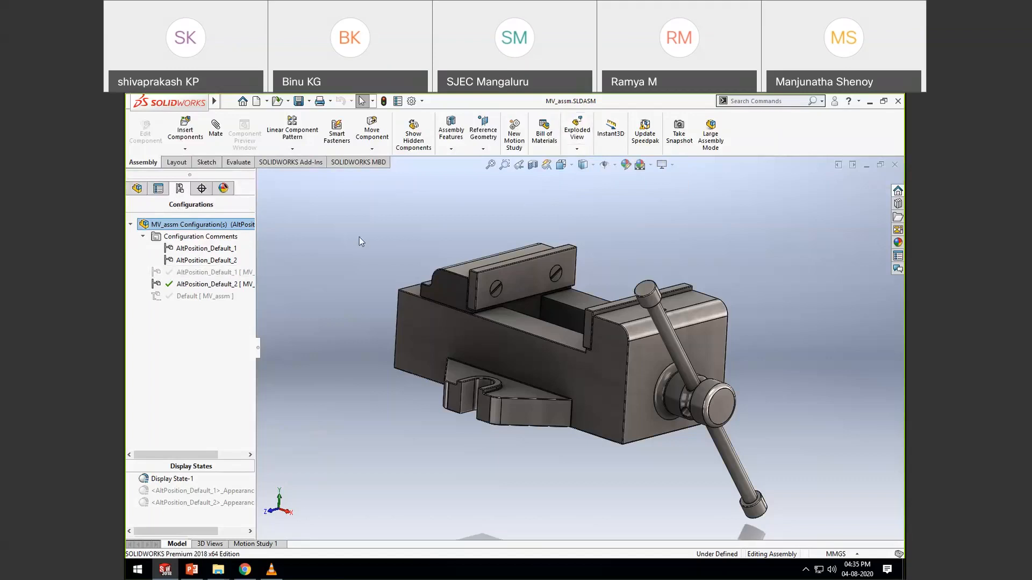
{"action": "left_click", "coordinate": [893, 165]}
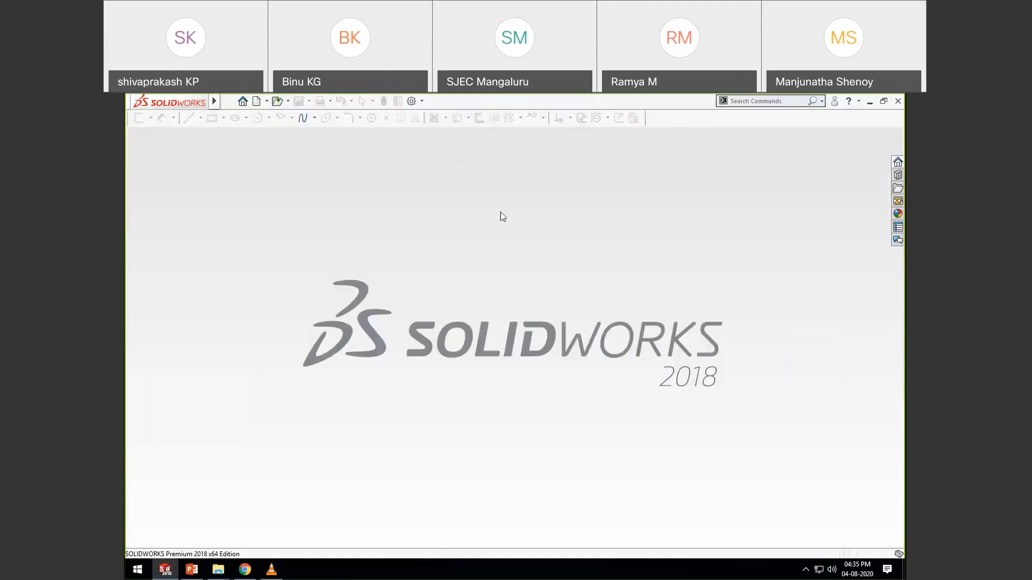
Step: Switch to the desktop, play Machine vice animate.avi from the solidworks_webinar folder in VLC media player, and minimize both windows
{"action": "left_click", "coordinate": [870, 101]}
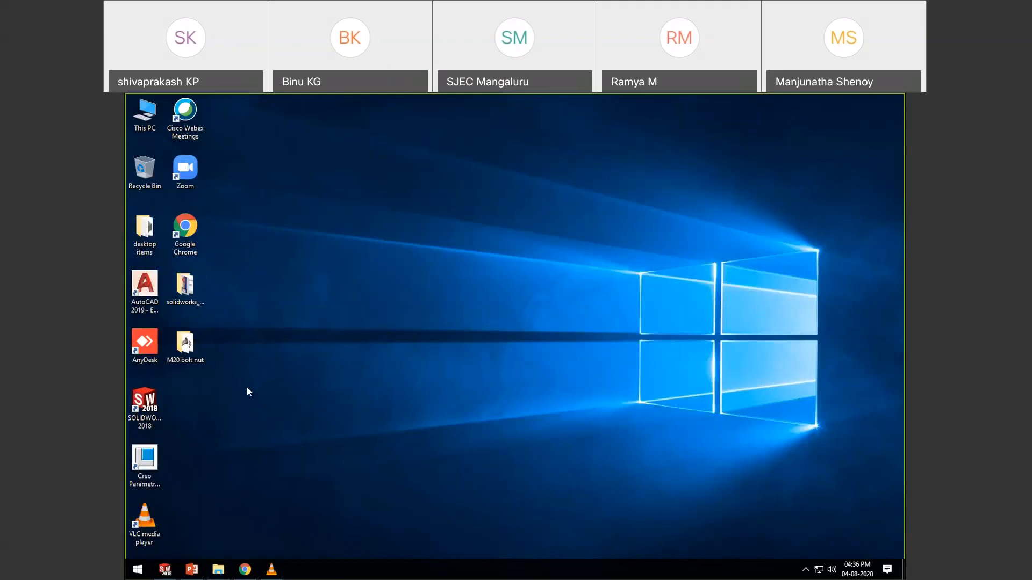
{"action": "double_click", "coordinate": [186, 287]}
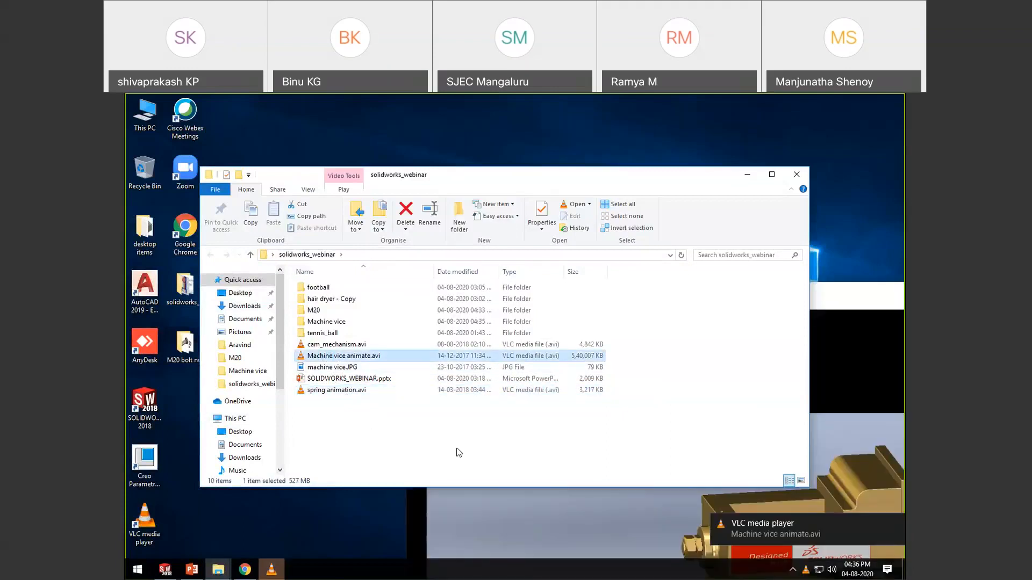
{"action": "left_click", "coordinate": [747, 176]}
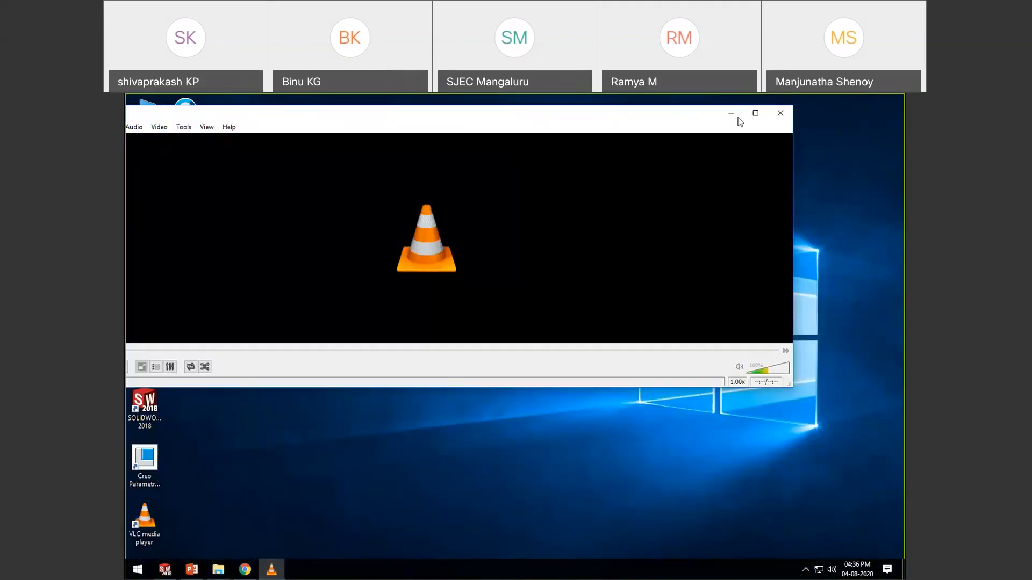
{"action": "left_click", "coordinate": [730, 113]}
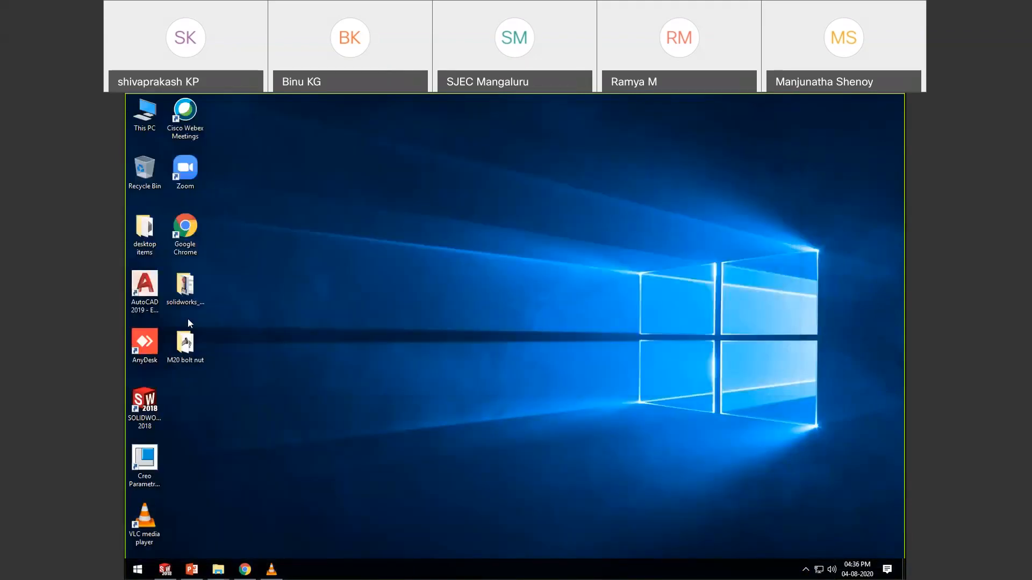
Step: Play MV_assm.avi from the Machine vice folder in VLC media player and maximize the player window
{"action": "double_click", "coordinate": [184, 290]}
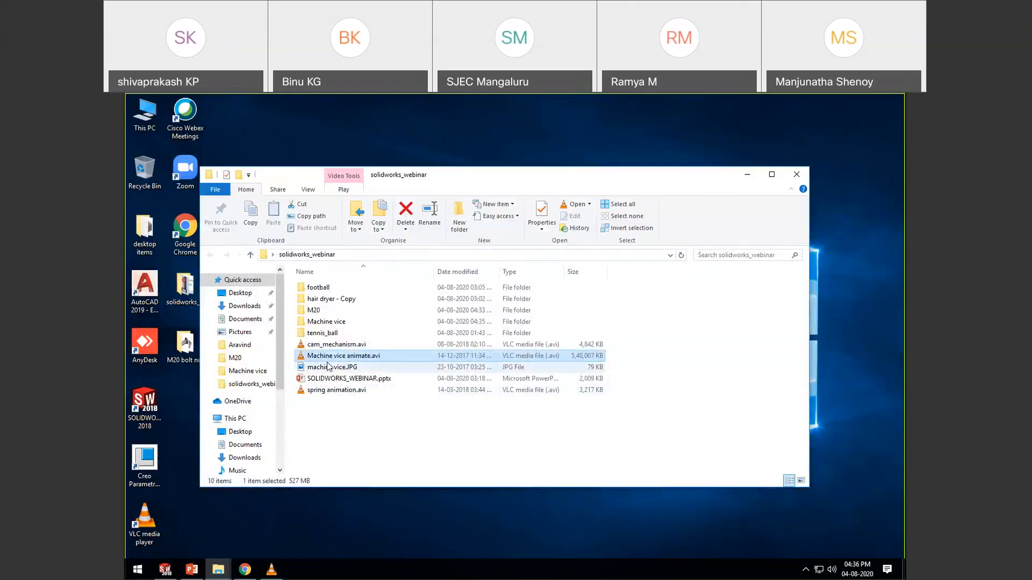
{"action": "left_click", "coordinate": [317, 322]}
{"action": "double_click", "coordinate": [318, 322]}
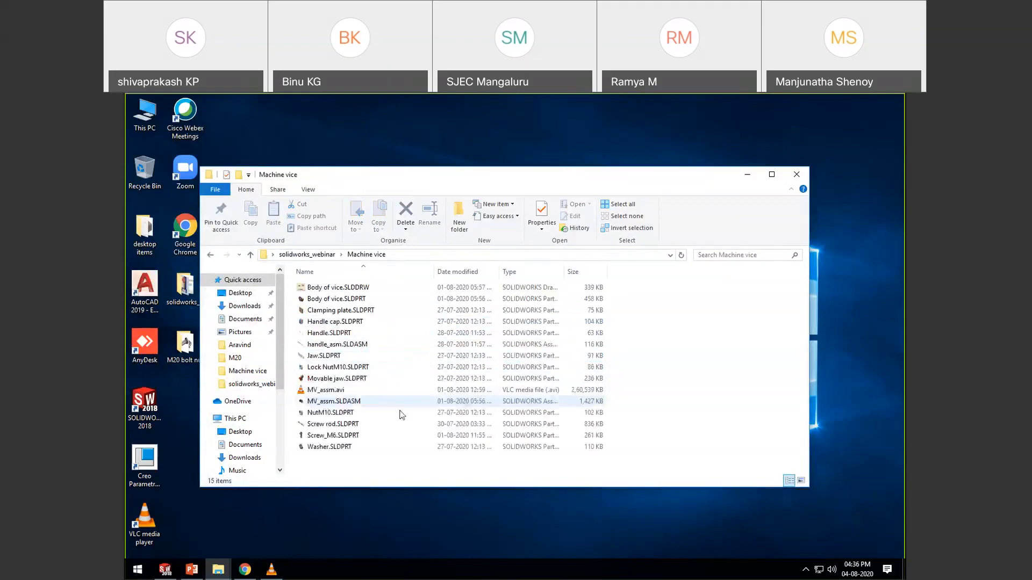
{"action": "double_click", "coordinate": [328, 390]}
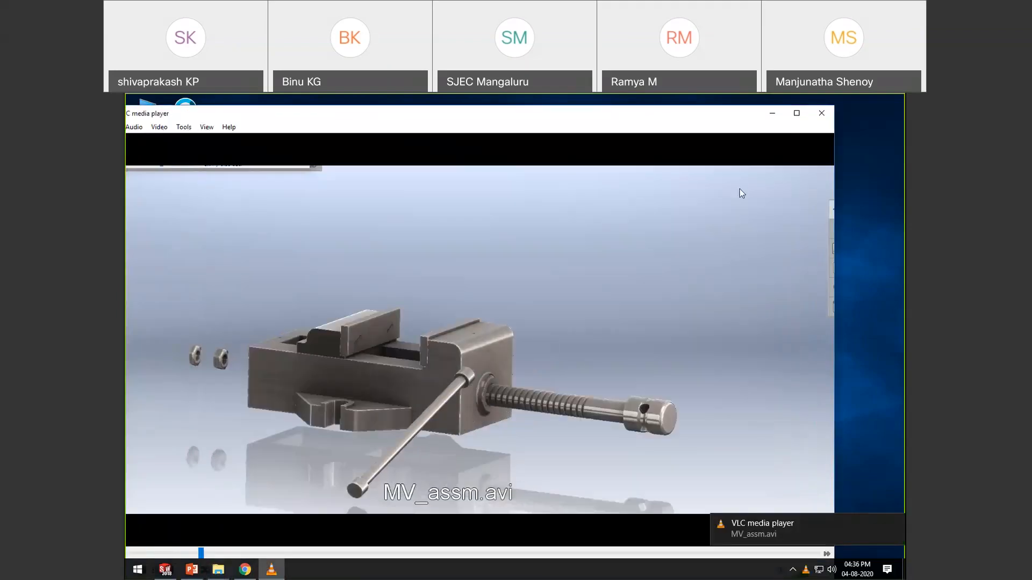
{"action": "left_click", "coordinate": [796, 114]}
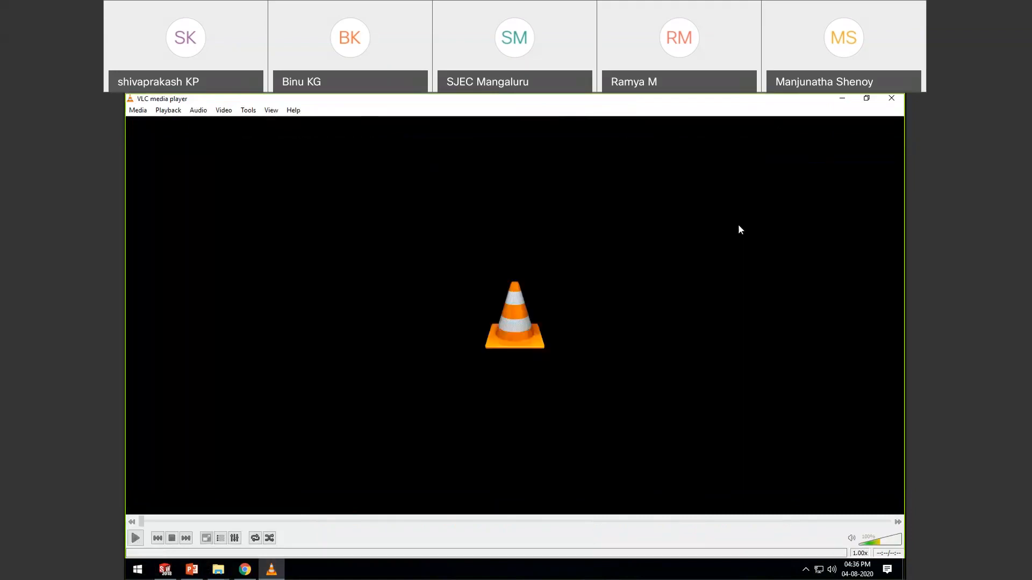
Step: Play spring animation.avi with looped playback turned on and minimize the player
{"action": "left_click", "coordinate": [255, 538]}
{"action": "left_click", "coordinate": [135, 538]}
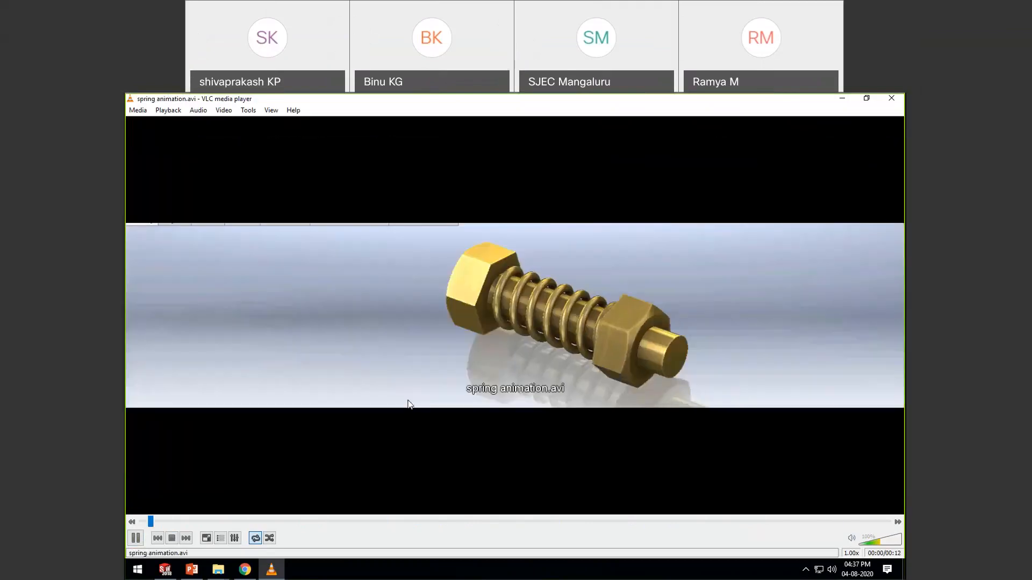
{"action": "left_click", "coordinate": [842, 98]}
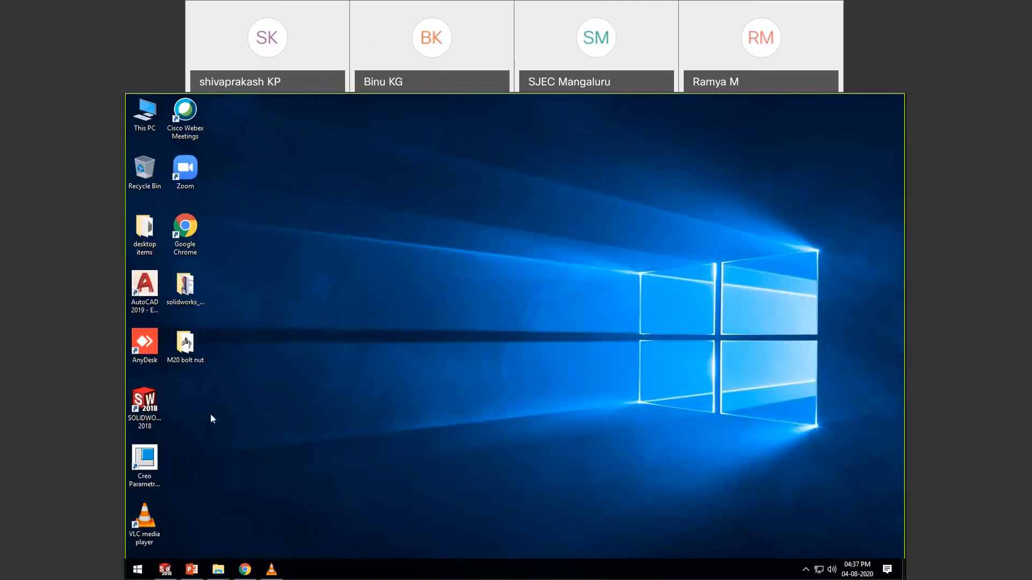
Step: Play Machine vice animate.avi from the solidworks_webinar folder and close the media player
{"action": "double_click", "coordinate": [184, 290]}
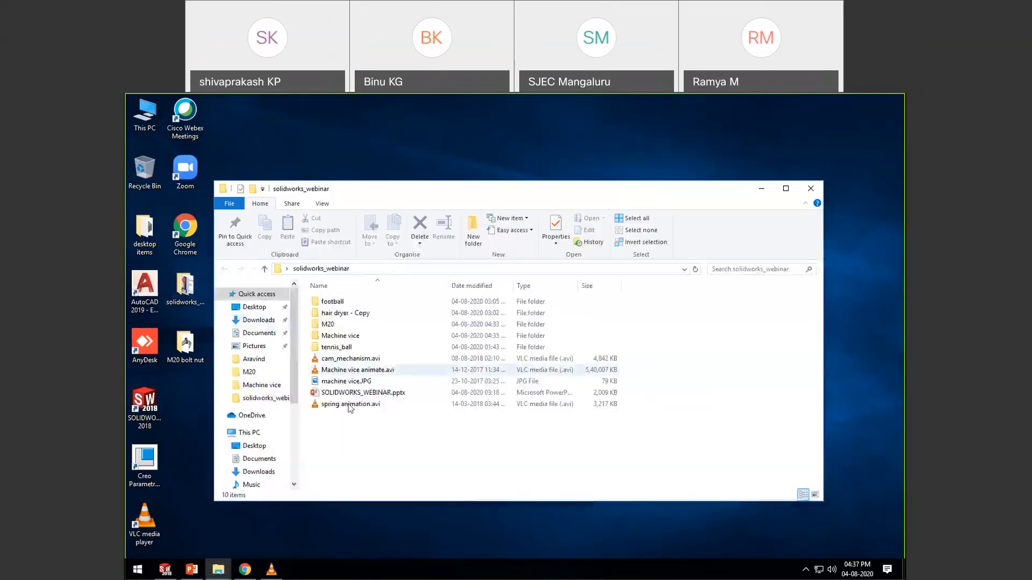
{"action": "double_click", "coordinate": [326, 368]}
{"action": "left_click", "coordinate": [378, 449]}
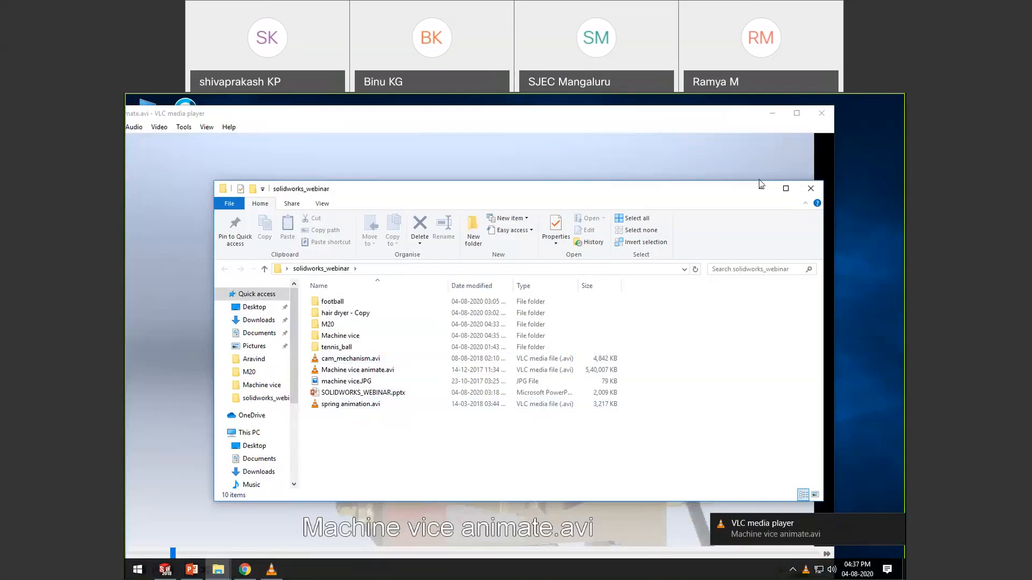
{"action": "left_click", "coordinate": [821, 114]}
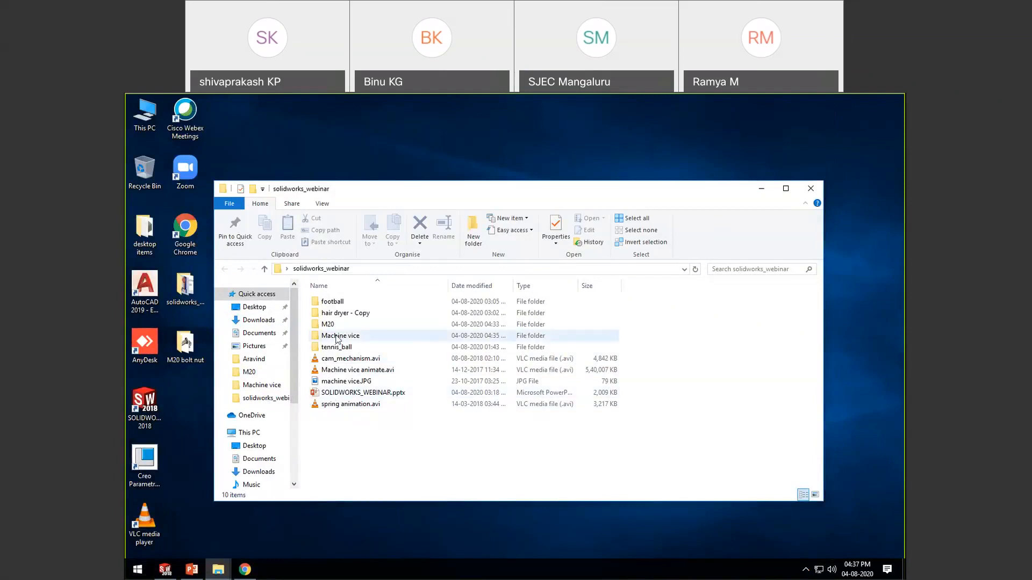
Step: Look through the hair dryer - Copy folder for the Assm_hair-dryer.SLDASM assembly and close the folder window
{"action": "double_click", "coordinate": [324, 314]}
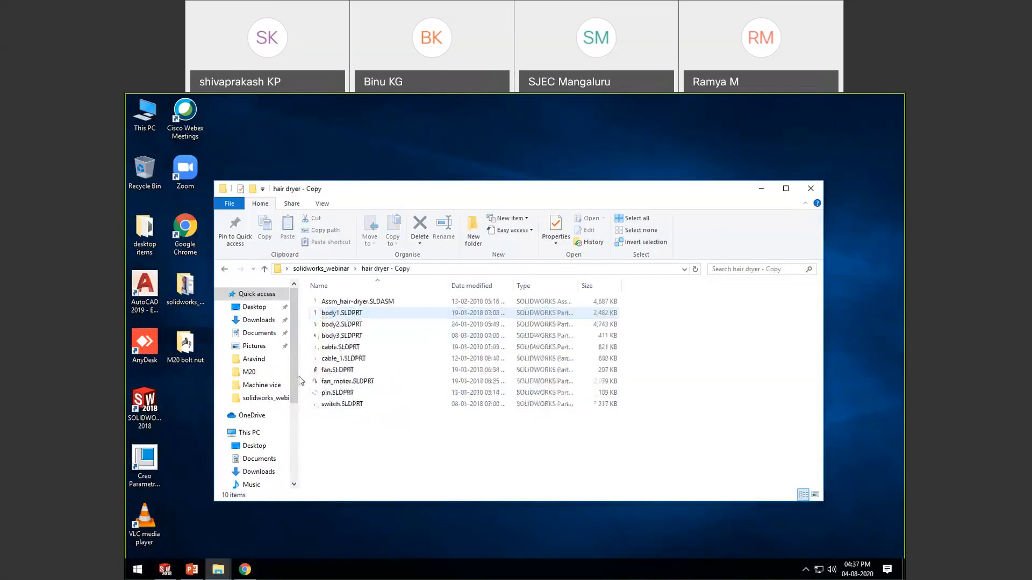
{"action": "left_click", "coordinate": [337, 303]}
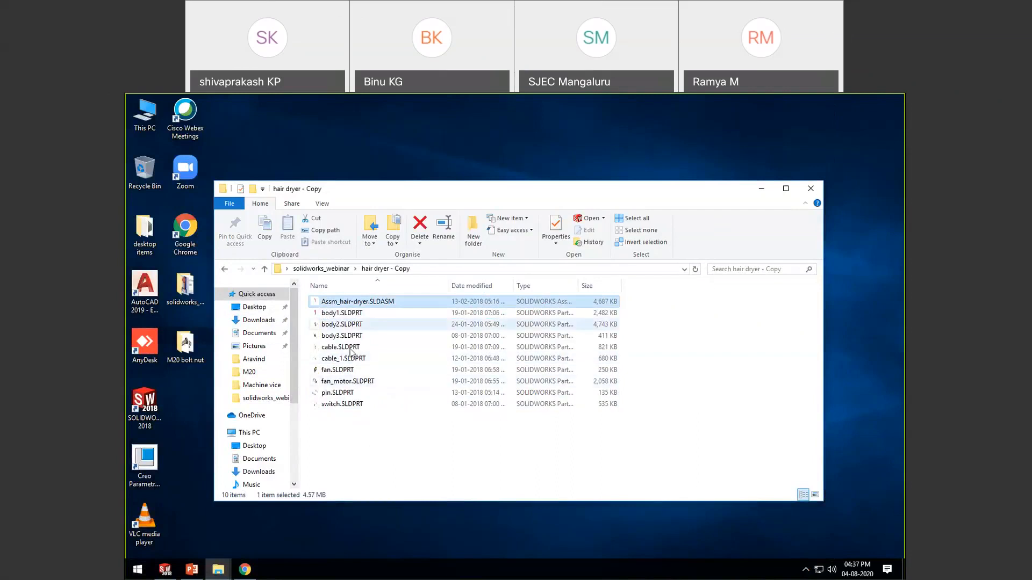
{"action": "left_click", "coordinate": [817, 188]}
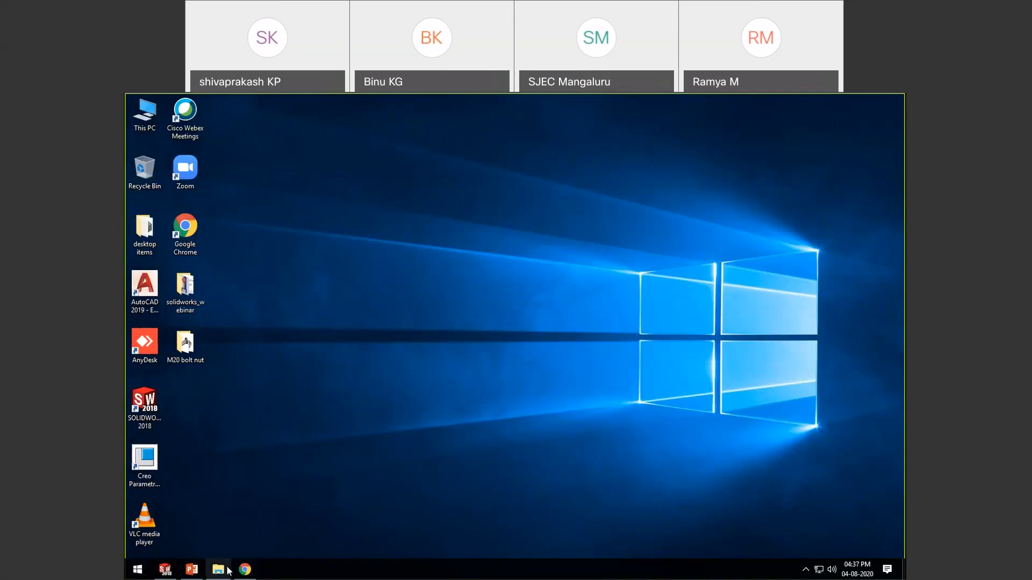
Step: Switch to SOLIDWORKS and open Assm_hair-dryer.SLDASM from the hair dryer - Copy folder
{"action": "left_click", "coordinate": [170, 575]}
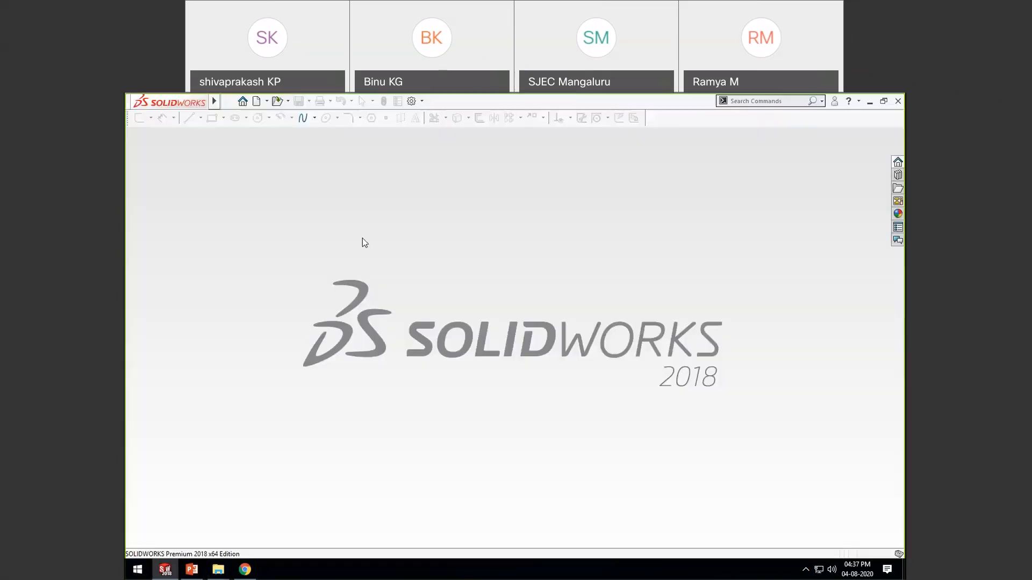
{"action": "left_click", "coordinate": [276, 102]}
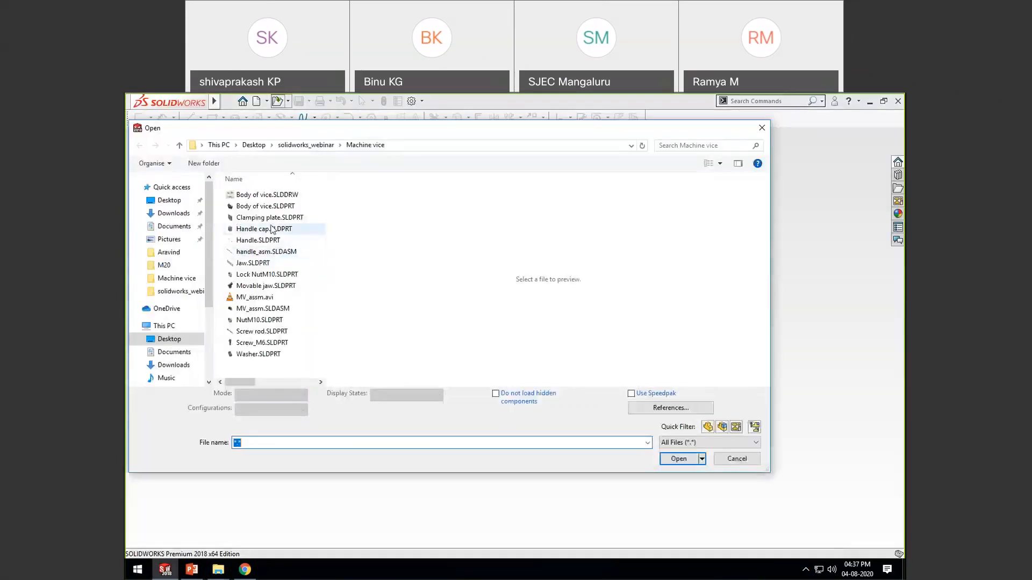
{"action": "left_click", "coordinate": [180, 146]}
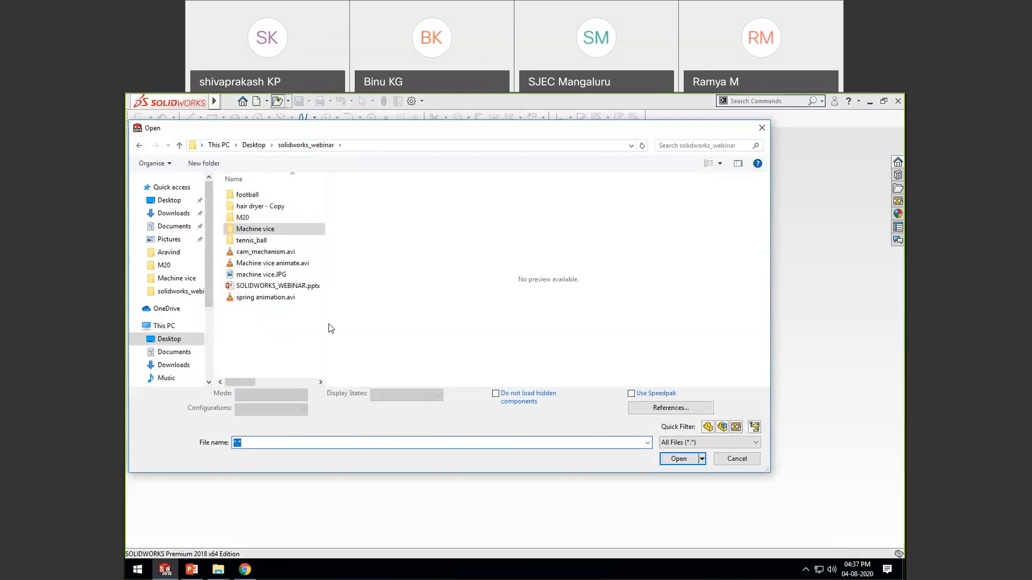
{"action": "double_click", "coordinate": [260, 206]}
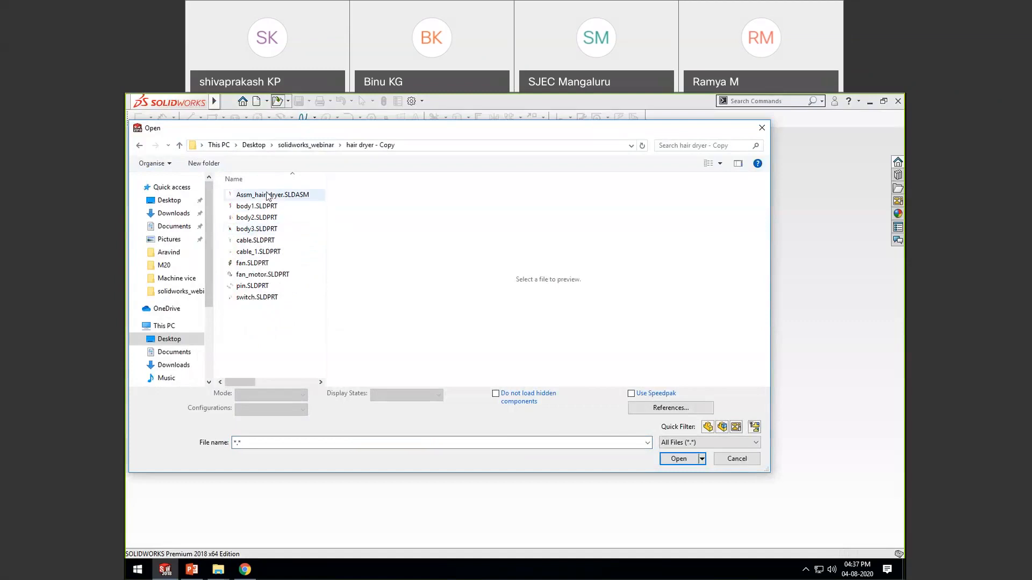
{"action": "left_click", "coordinate": [268, 195]}
{"action": "left_click", "coordinate": [679, 459]}
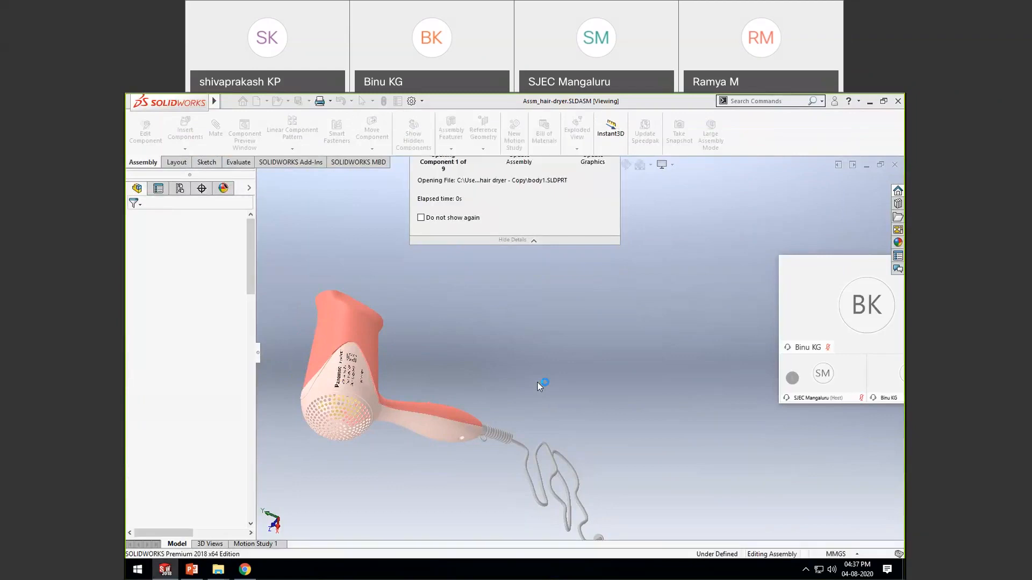
Step: Slide the switch along its slot beside the 0 to 3 markings on the hair dryer's handle
{"action": "middle_click_drag", "start_coordinate": [437, 353], "coordinate": [467, 362]}
{"action": "scroll", "coordinate": [467, 362], "scroll_direction": "down", "scroll_amount": 5}
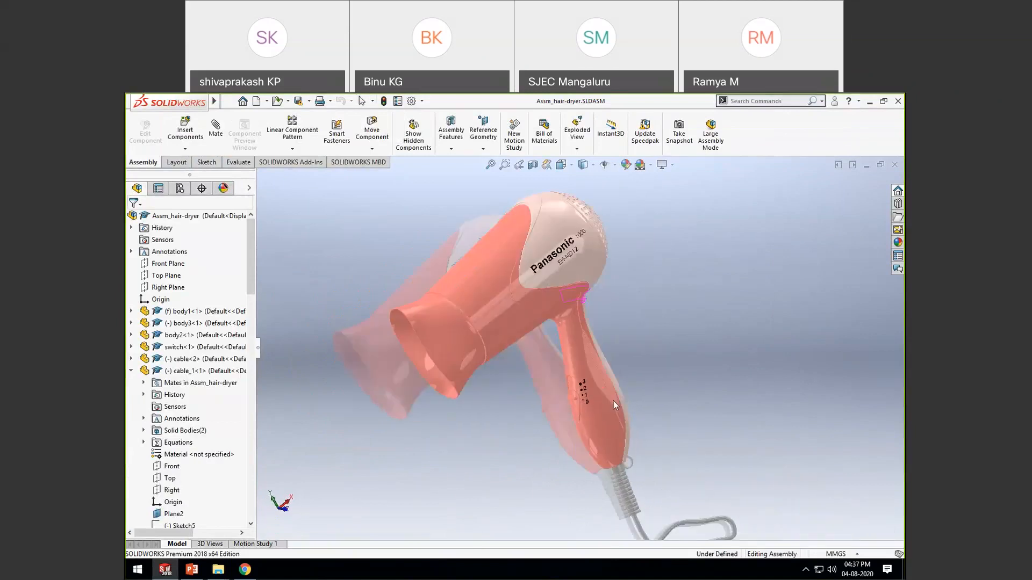
{"action": "scroll", "coordinate": [614, 401], "scroll_direction": "down", "scroll_amount": 2}
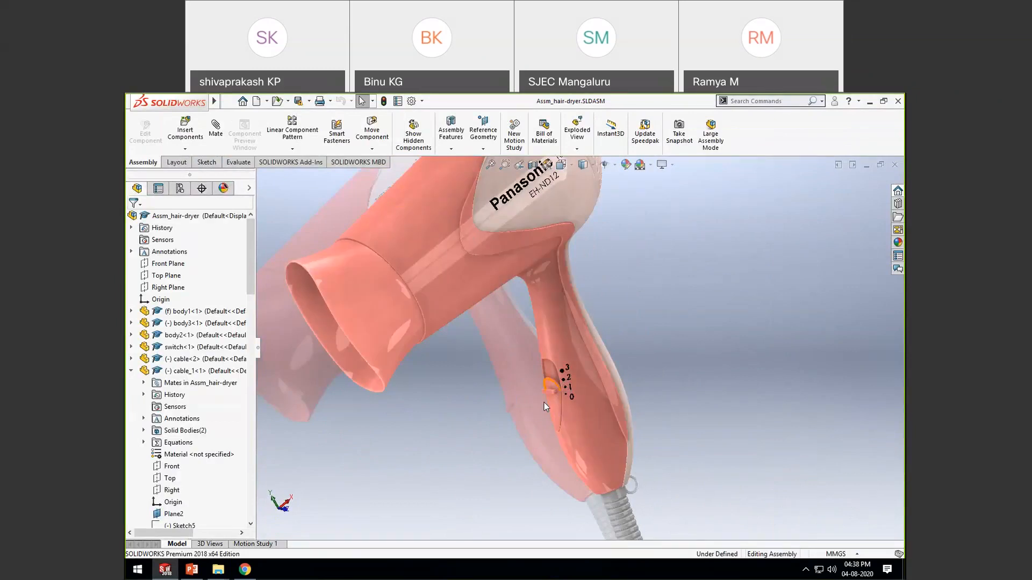
{"action": "left_click_drag", "start_coordinate": [553, 396], "coordinate": [551, 386]}
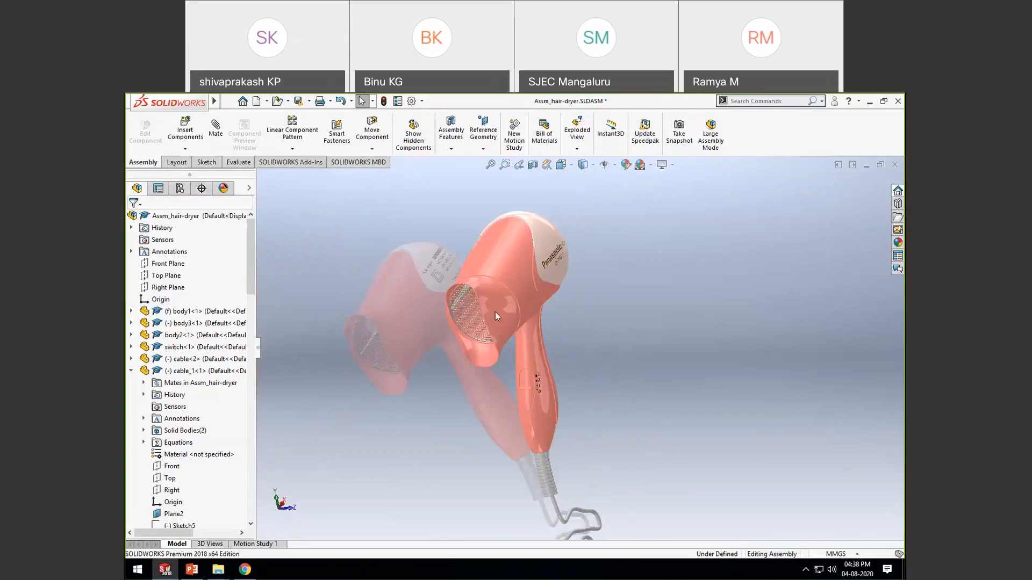
Step: Inspect the hair dryer from several sides and rotate the nozzle at the barrel's outlet
{"action": "left_click", "coordinate": [499, 317]}
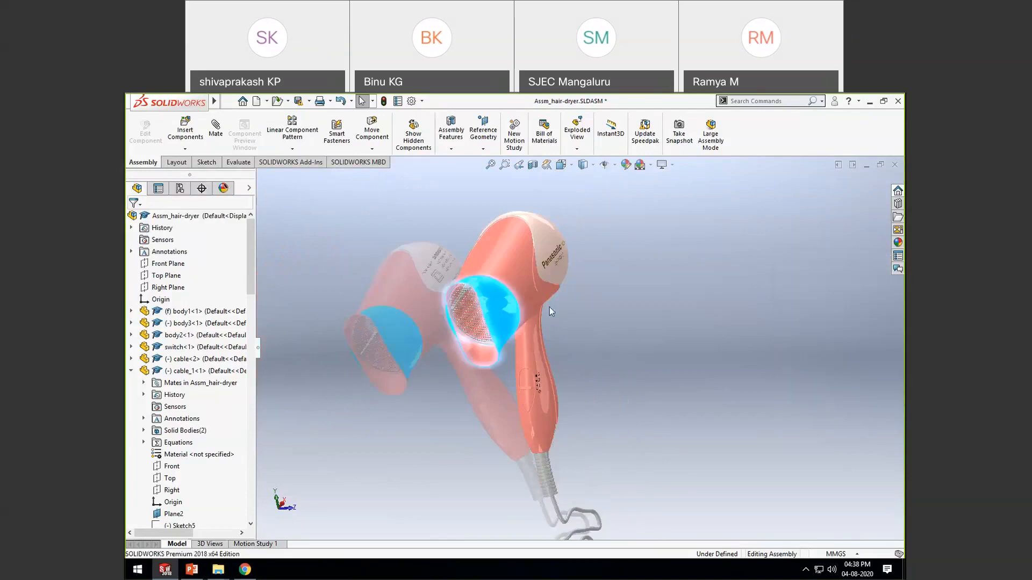
{"action": "middle_click_drag", "start_coordinate": [601, 316], "coordinate": [279, 375]}
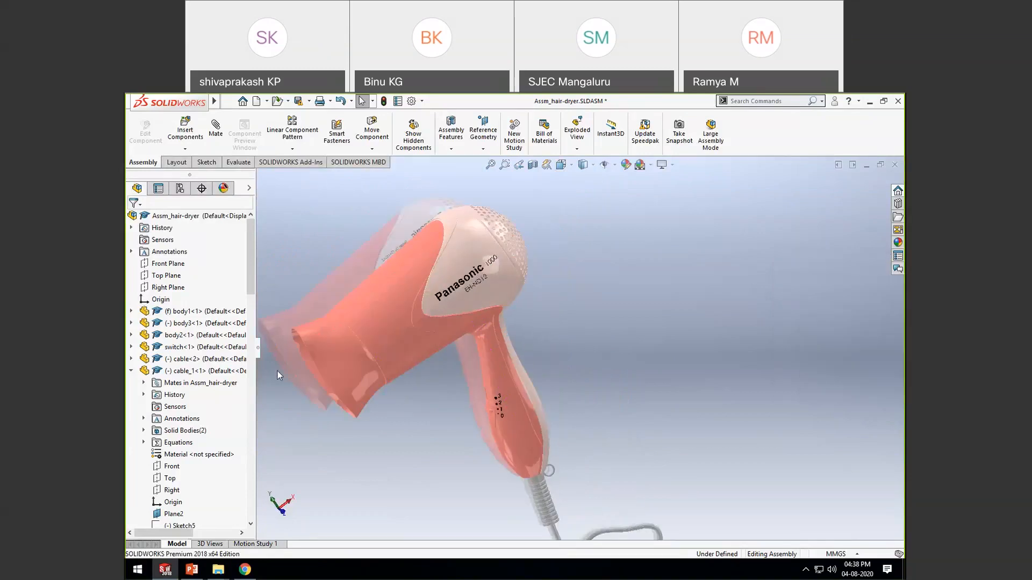
{"action": "middle_click_drag", "start_coordinate": [342, 386], "coordinate": [431, 384]}
{"action": "middle_click_drag", "start_coordinate": [630, 365], "coordinate": [403, 403]}
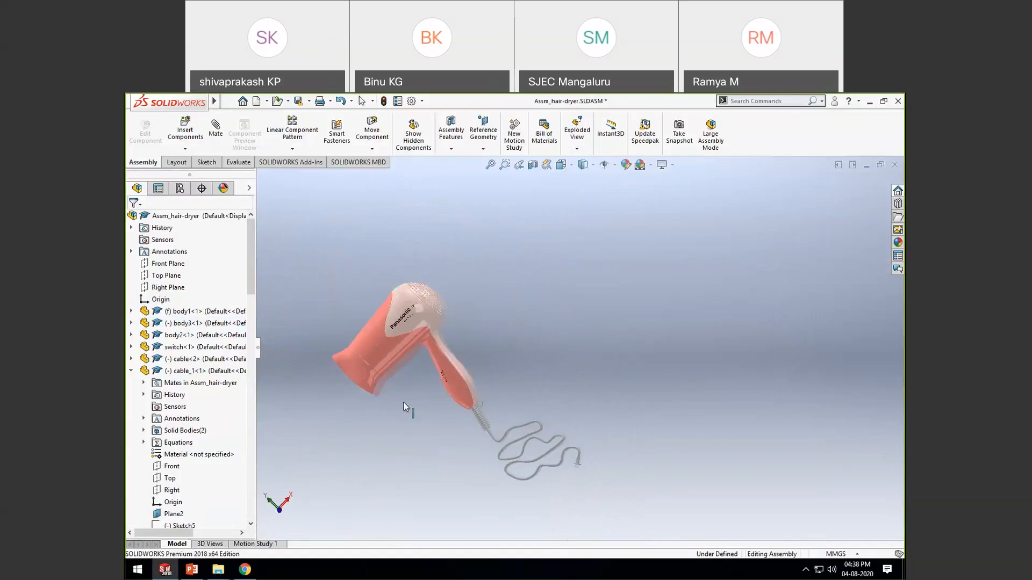
{"action": "scroll", "coordinate": [406, 407], "scroll_direction": "down", "scroll_amount": 3}
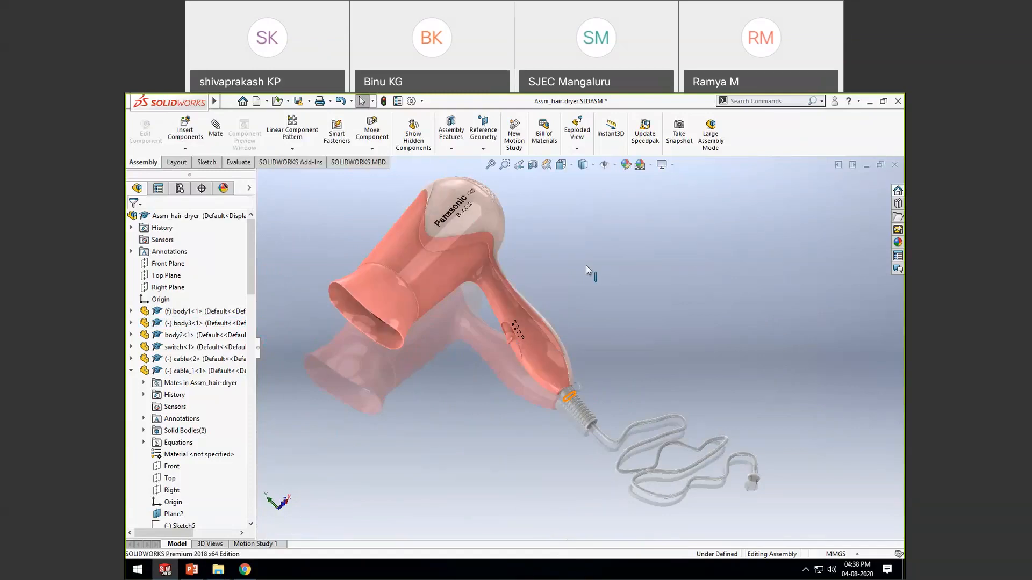
{"action": "left_click_drag", "start_coordinate": [389, 290], "coordinate": [421, 371]}
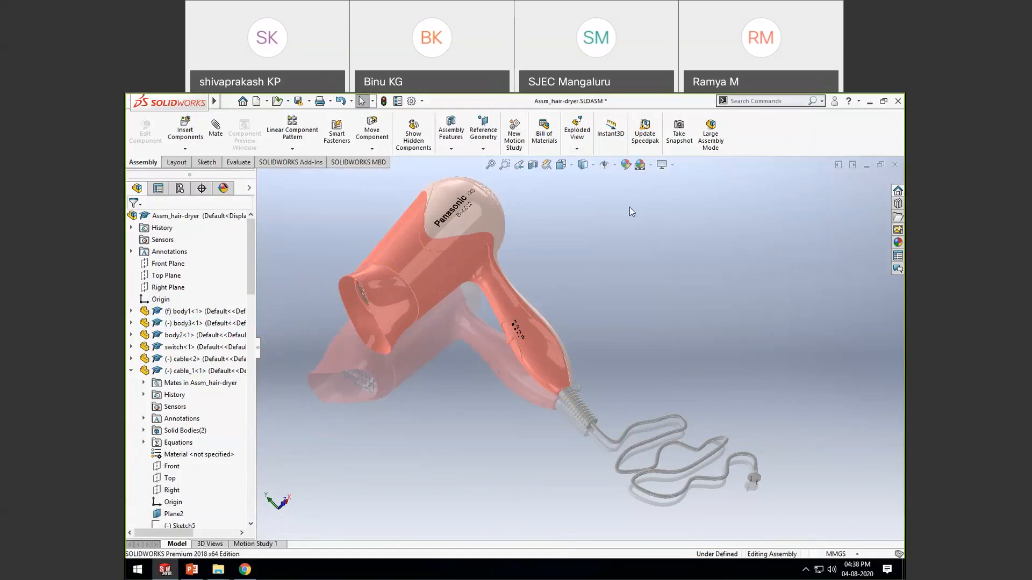
Step: Examine the hair dryer's scene settings, its list of applied appearances and the Add Appearance option, and view the coloured model
{"action": "left_click", "coordinate": [223, 189]}
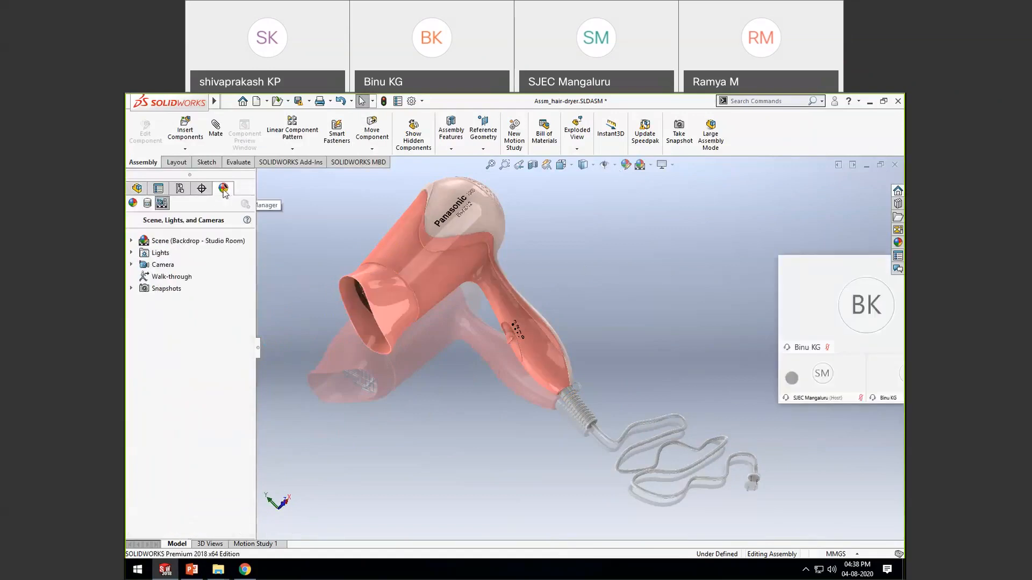
{"action": "left_click", "coordinate": [132, 242]}
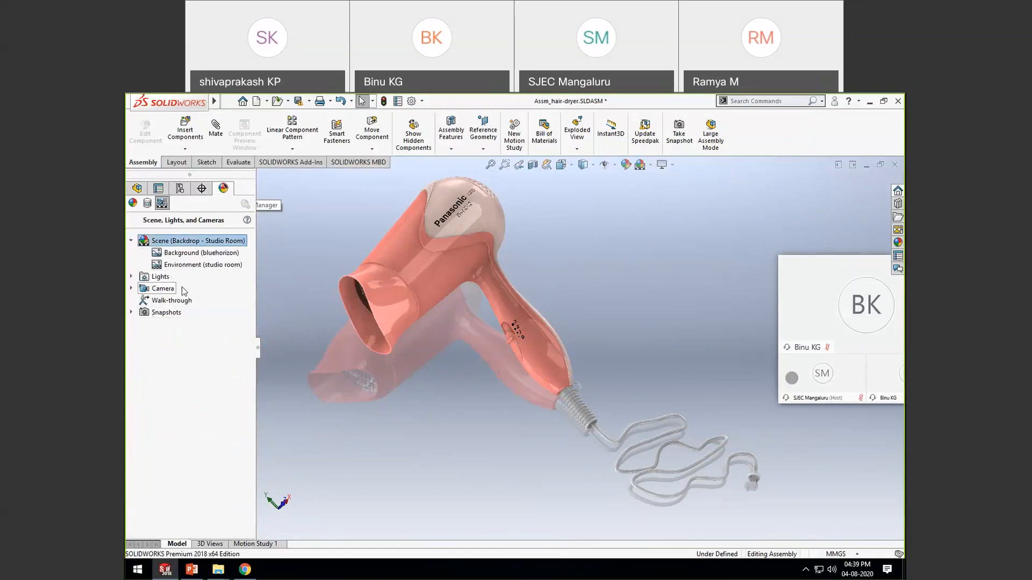
{"action": "left_click", "coordinate": [133, 202]}
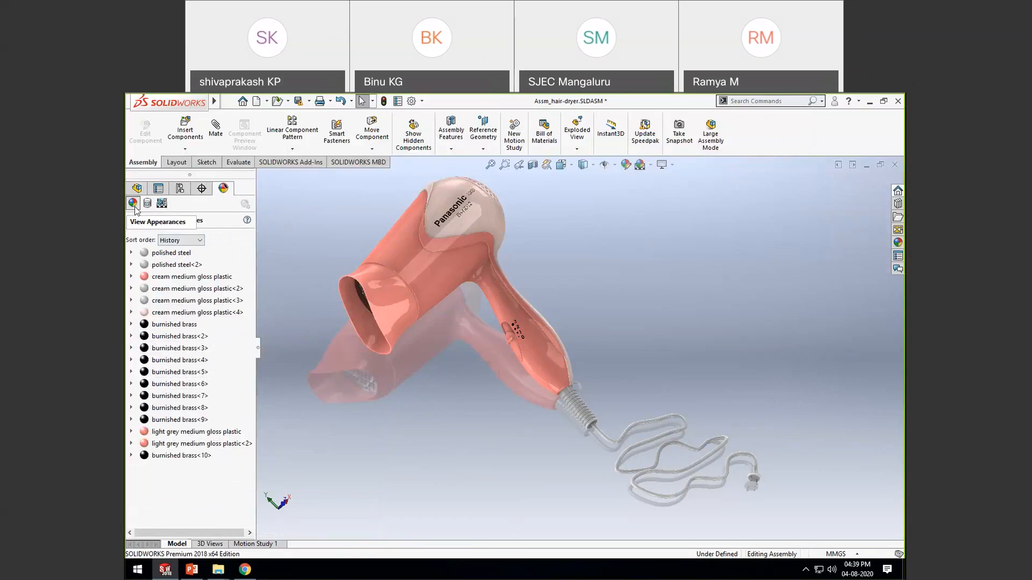
{"action": "mouse_move", "coordinate": [171, 275]}
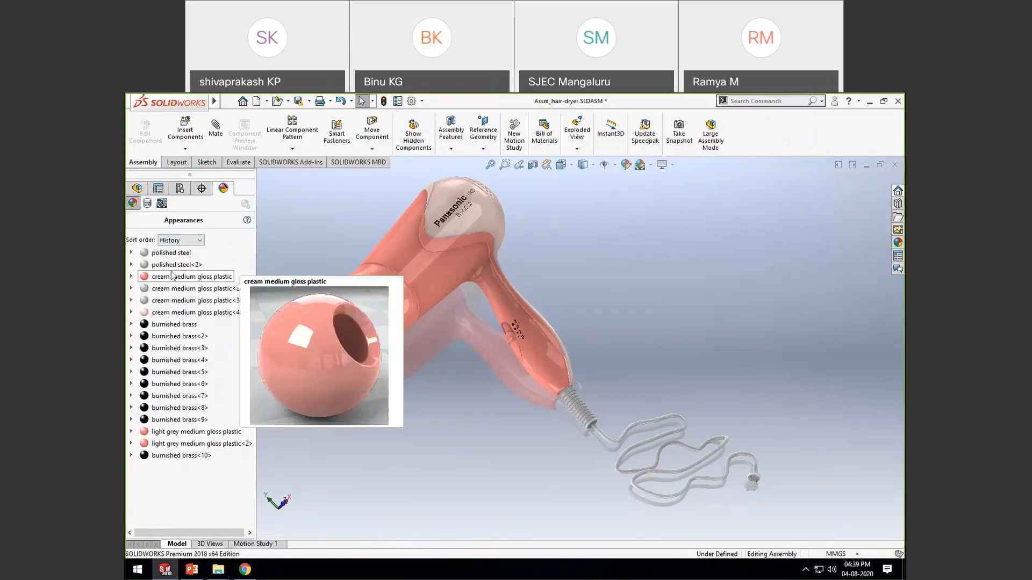
{"action": "mouse_move", "coordinate": [150, 302]}
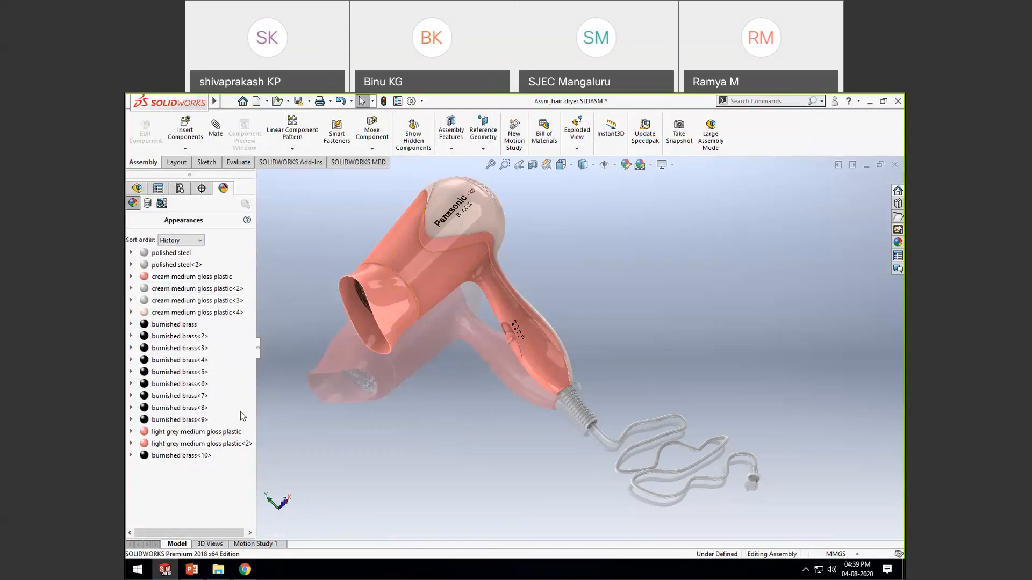
{"action": "right_click", "coordinate": [184, 486]}
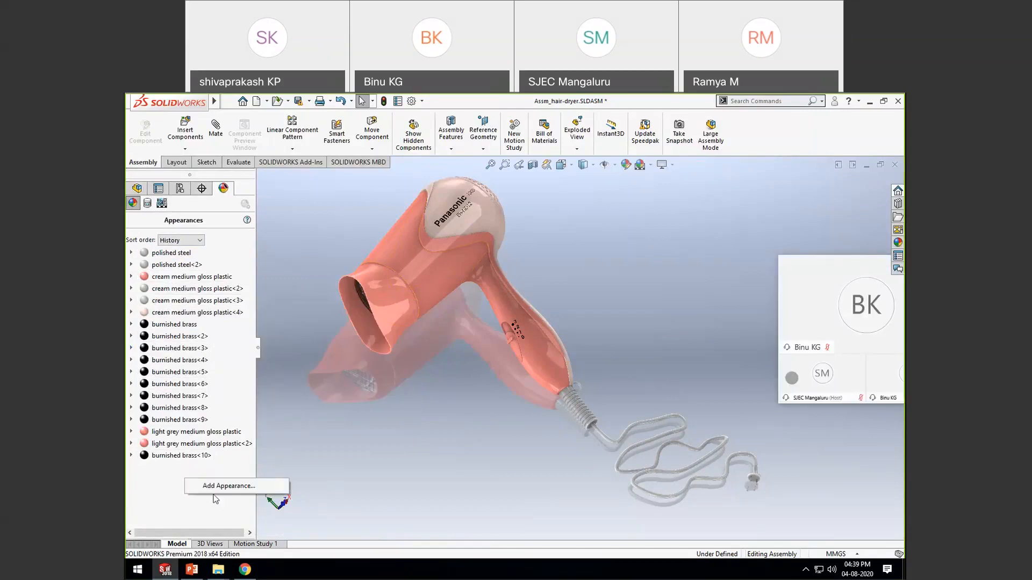
{"action": "left_click", "coordinate": [572, 228]}
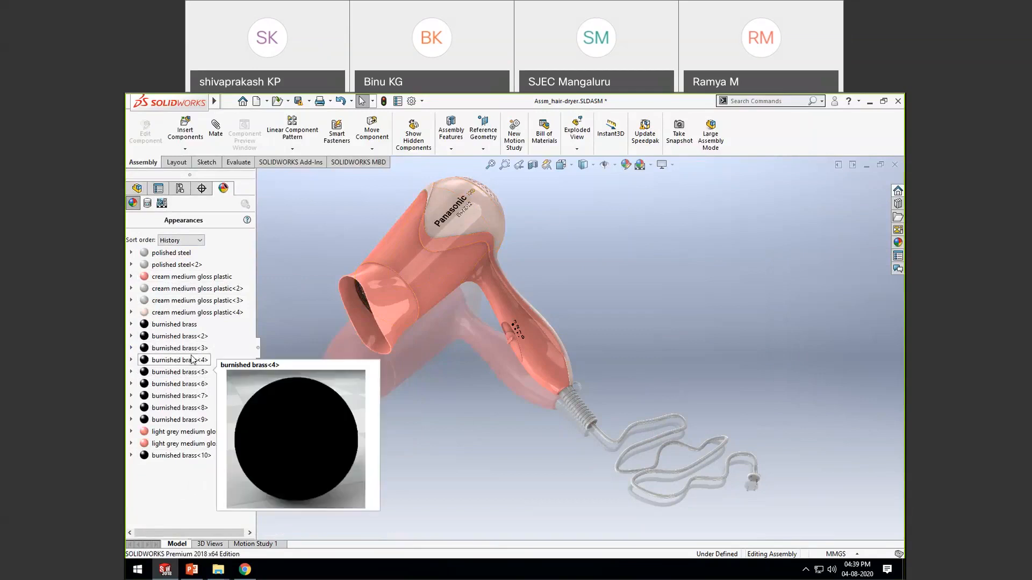
{"action": "mouse_move", "coordinate": [370, 404]}
{"action": "middle_mouse_down"}
{"action": "mouse_move", "coordinate": [418, 350]}
{"action": "mouse_move", "coordinate": [380, 390]}
{"action": "middle_mouse_up"}
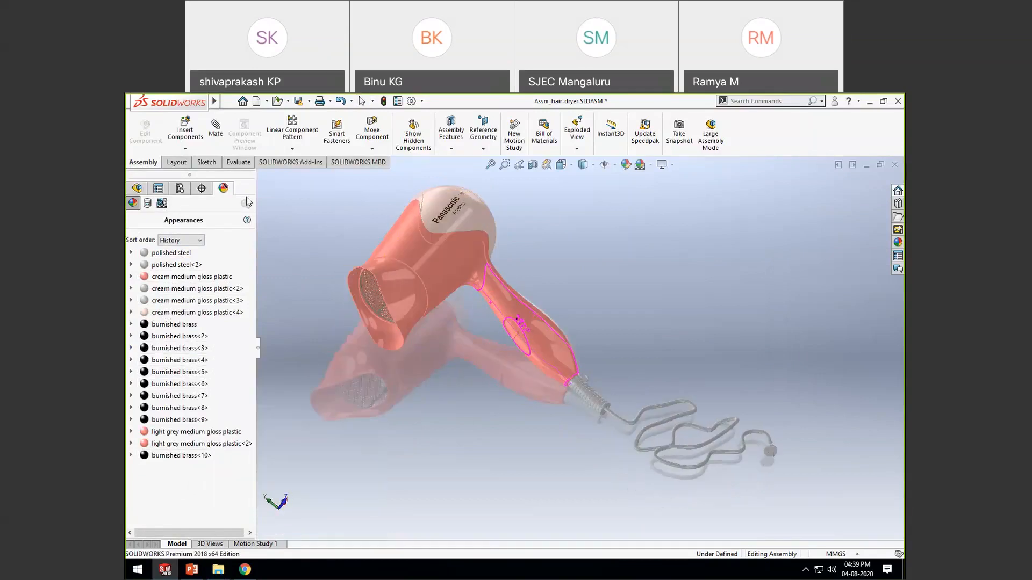
{"action": "left_click", "coordinate": [627, 282]}
{"action": "scroll", "coordinate": [589, 324], "scroll_direction": "up", "scroll_amount": 5}
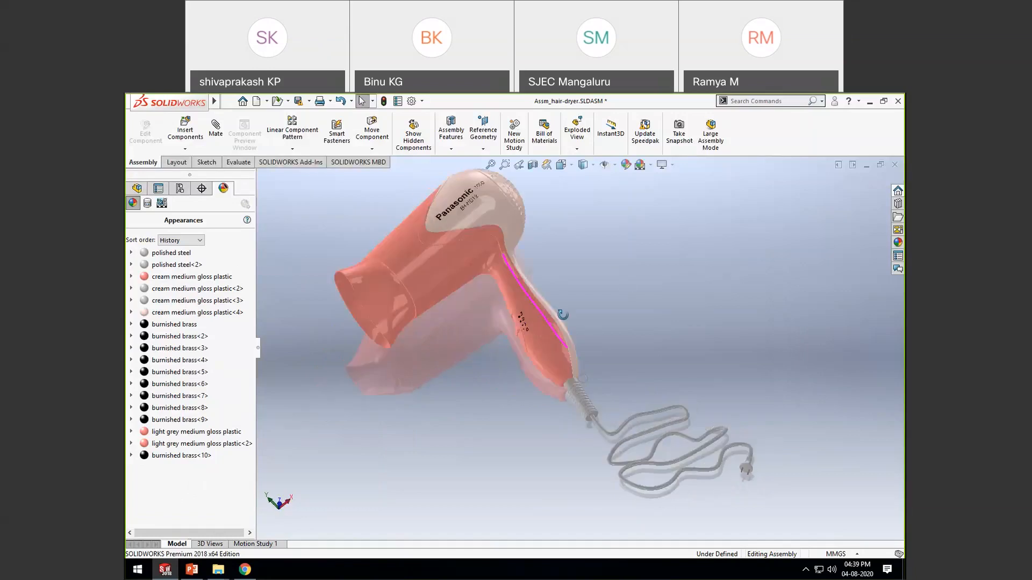
{"action": "scroll", "coordinate": [573, 242], "scroll_direction": "down", "scroll_amount": 2}
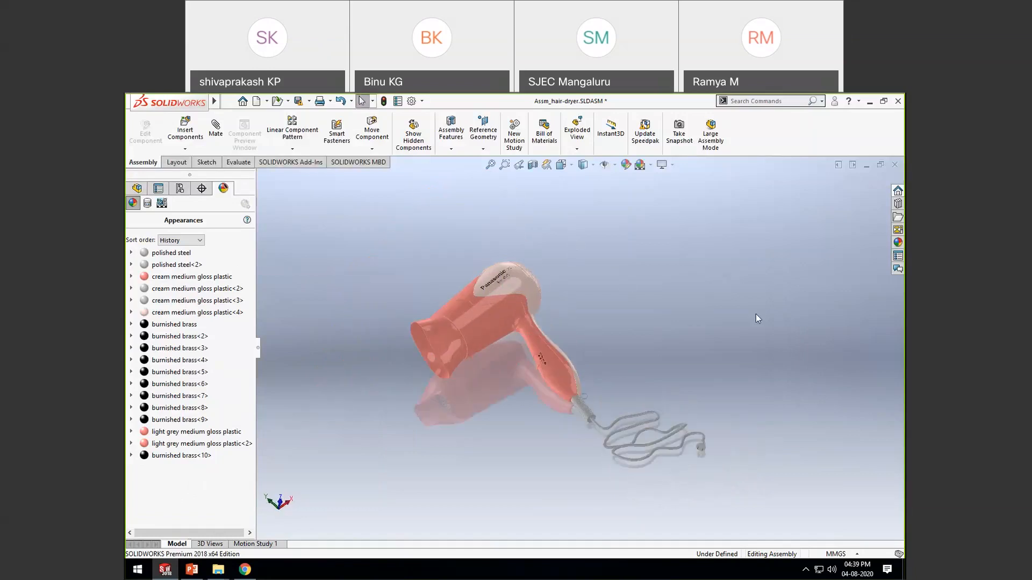
Step: Examine the coloured hair dryer's barrel, nozzle, handle and cable from several angles, both close up and as a whole
{"action": "scroll", "coordinate": [597, 307], "scroll_direction": "down", "scroll_amount": 3}
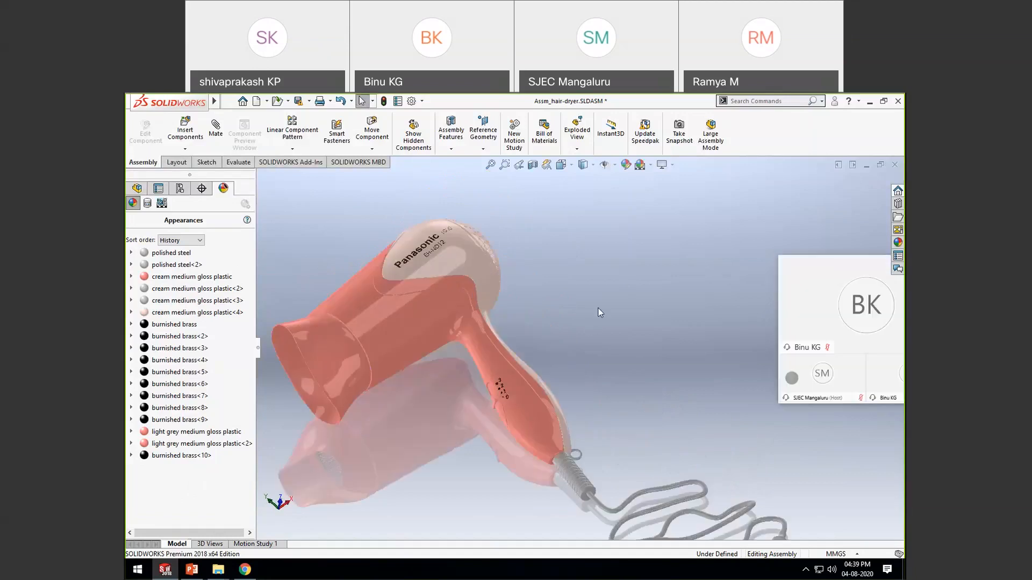
{"action": "scroll", "coordinate": [595, 310], "scroll_direction": "up", "scroll_amount": 2}
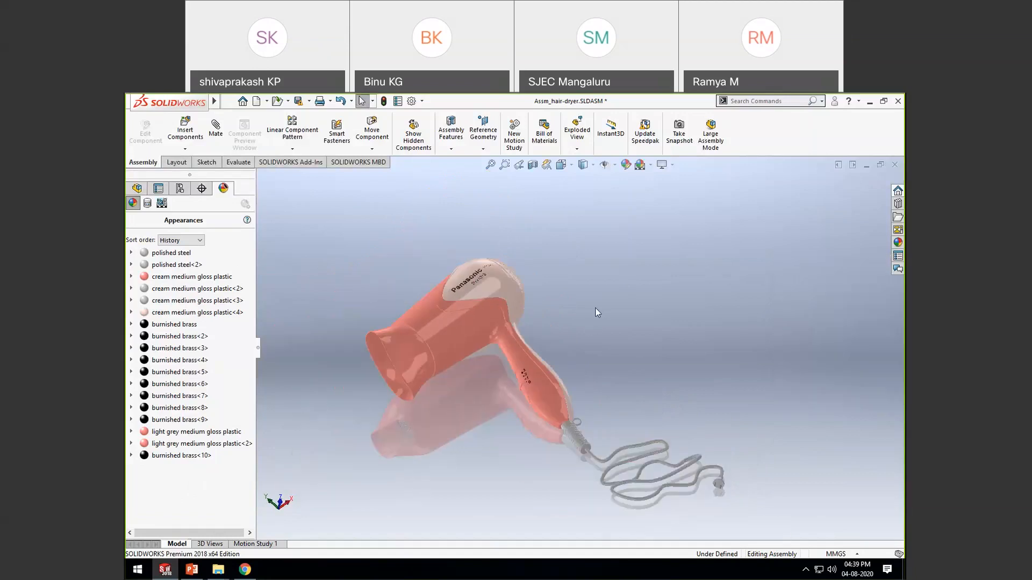
{"action": "middle_click_drag", "start_coordinate": [583, 317], "coordinate": [588, 277]}
{"action": "scroll", "coordinate": [592, 275], "scroll_direction": "down", "scroll_amount": 5}
{"action": "scroll", "coordinate": [592, 275], "scroll_direction": "up", "scroll_amount": 5}
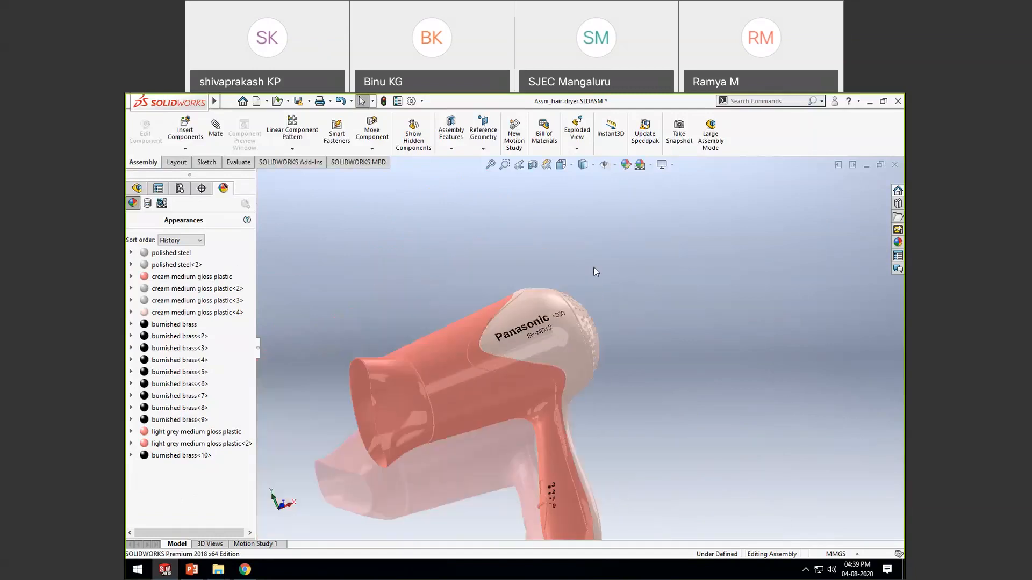
{"action": "middle_click_drag", "start_coordinate": [602, 383], "coordinate": [622, 372]}
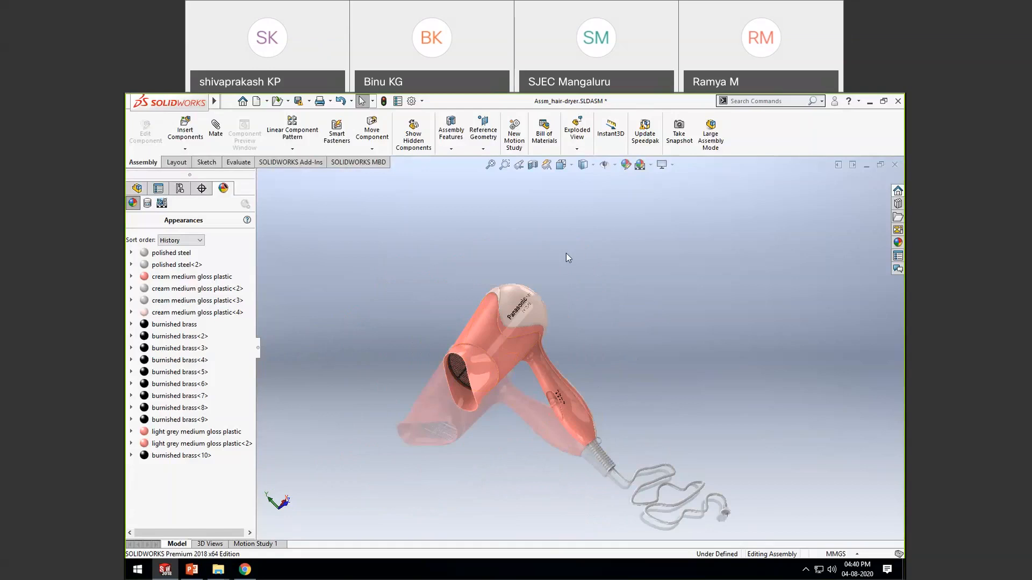
{"action": "scroll", "coordinate": [608, 349], "scroll_direction": "up", "scroll_amount": 3}
{"action": "scroll", "coordinate": [617, 348], "scroll_direction": "down", "scroll_amount": 3}
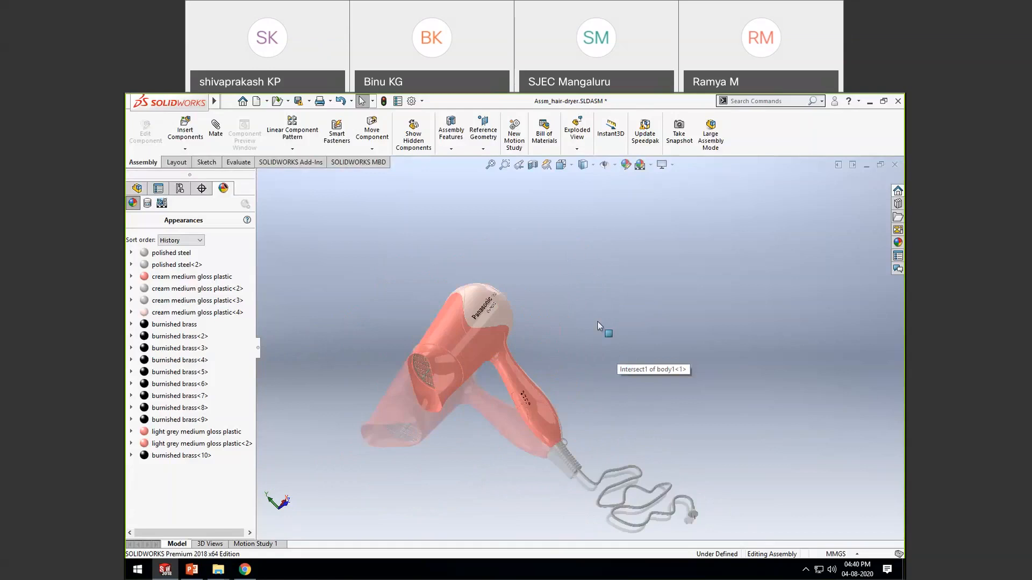
{"action": "scroll", "coordinate": [576, 318], "scroll_direction": "down", "scroll_amount": 3}
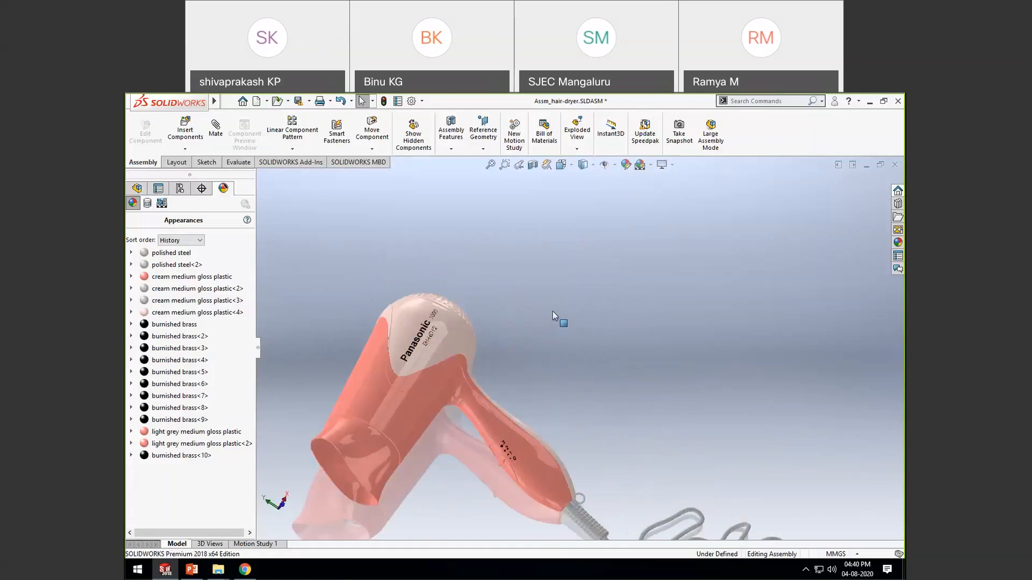
{"action": "scroll", "coordinate": [554, 313], "scroll_direction": "up", "scroll_amount": 3}
{"action": "middle_click_drag", "start_coordinate": [559, 316], "coordinate": [580, 343]}
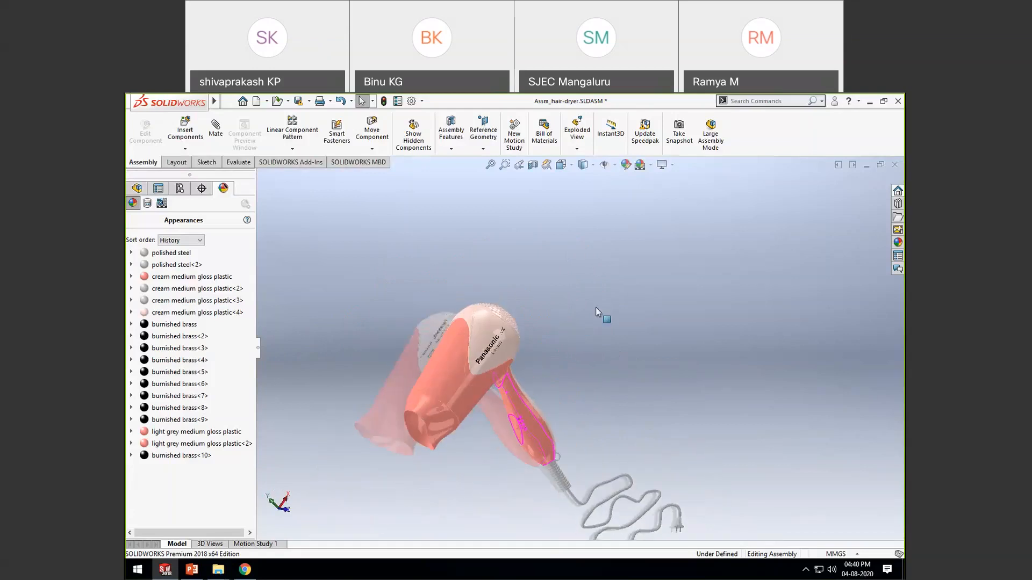
{"action": "scroll", "coordinate": [594, 344], "scroll_direction": "up", "scroll_amount": 3}
{"action": "scroll", "coordinate": [588, 320], "scroll_direction": "down", "scroll_amount": 2}
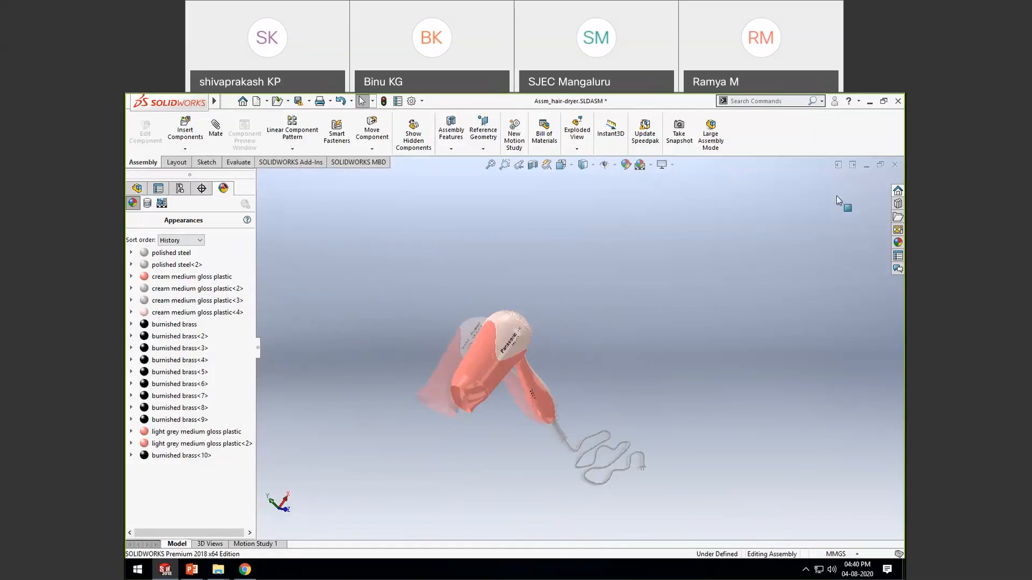
{"action": "left_click", "coordinate": [895, 165]}
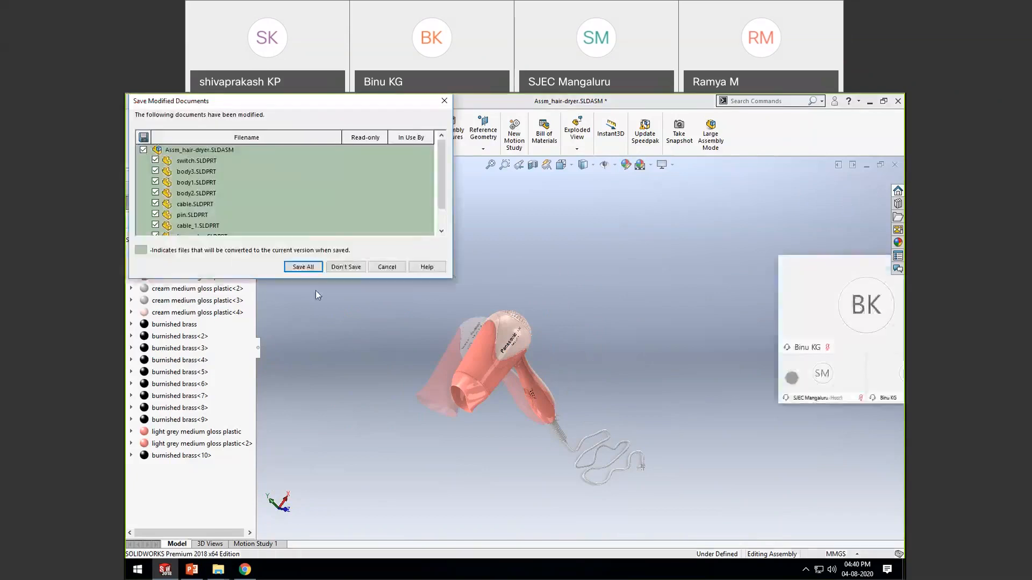
{"action": "left_click", "coordinate": [385, 267]}
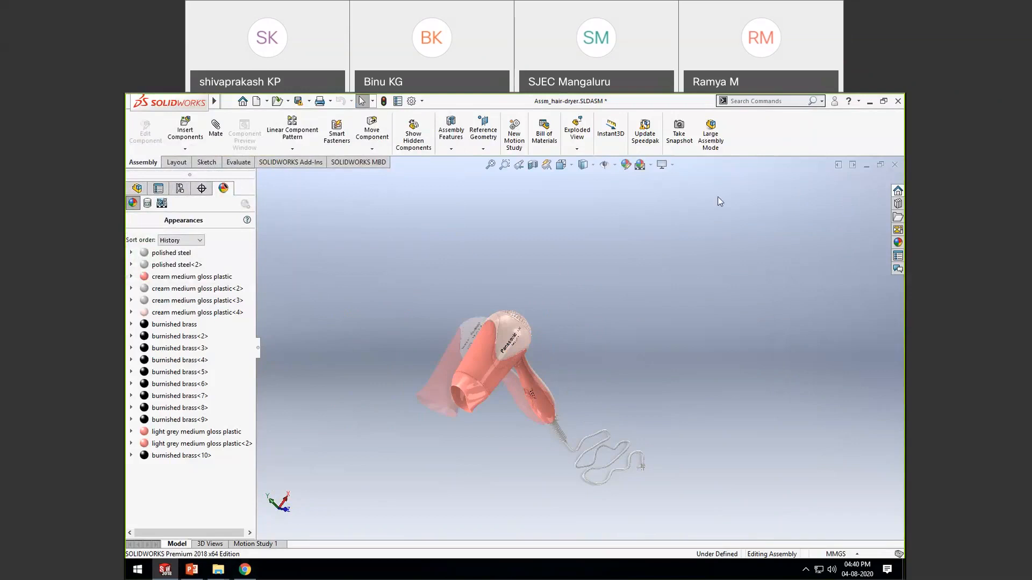
{"action": "left_click", "coordinate": [869, 102]}
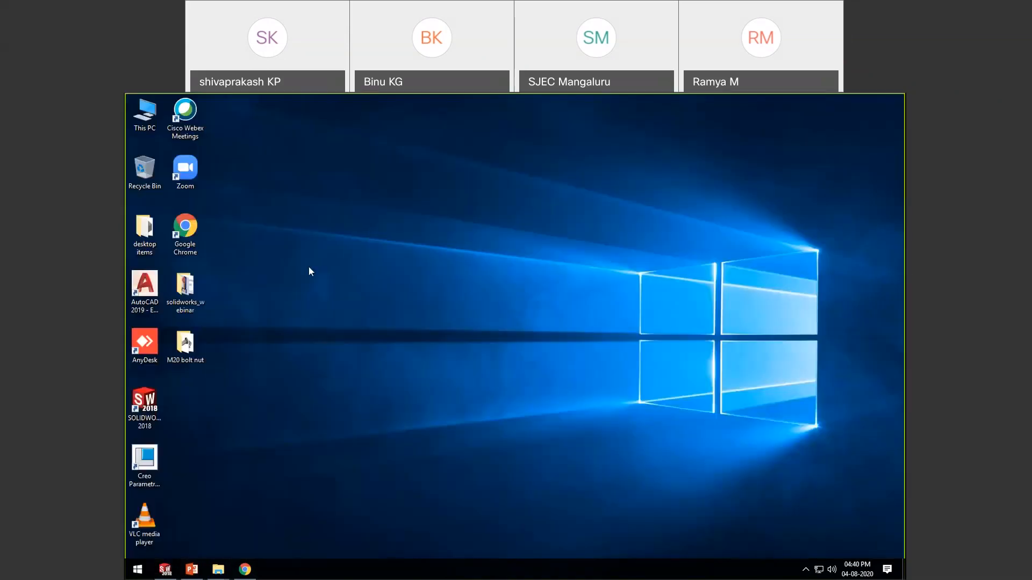
{"action": "double_click", "coordinate": [185, 285]}
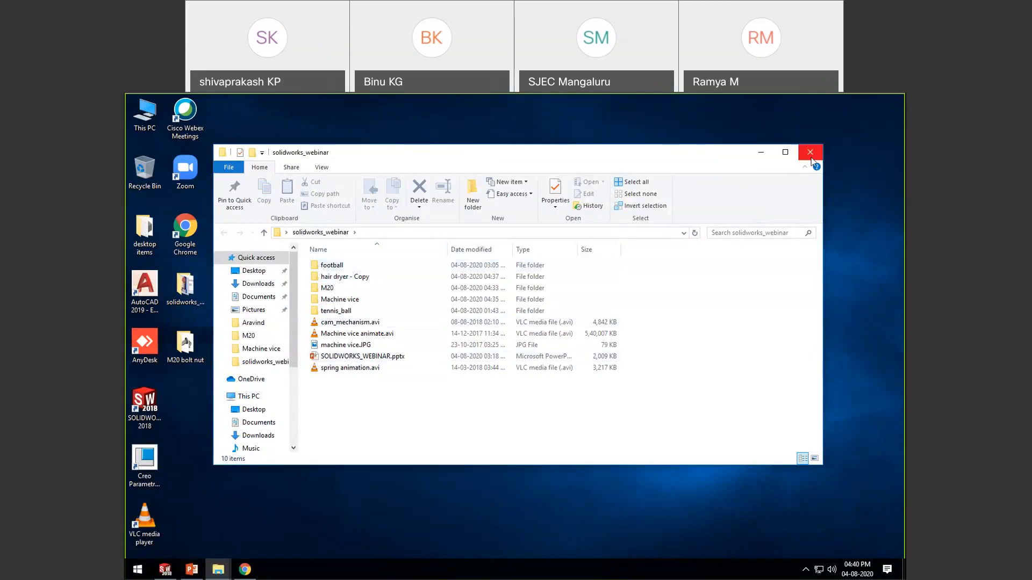
{"action": "key", "text": "super+d"}
{"action": "left_click", "coordinate": [176, 577]}
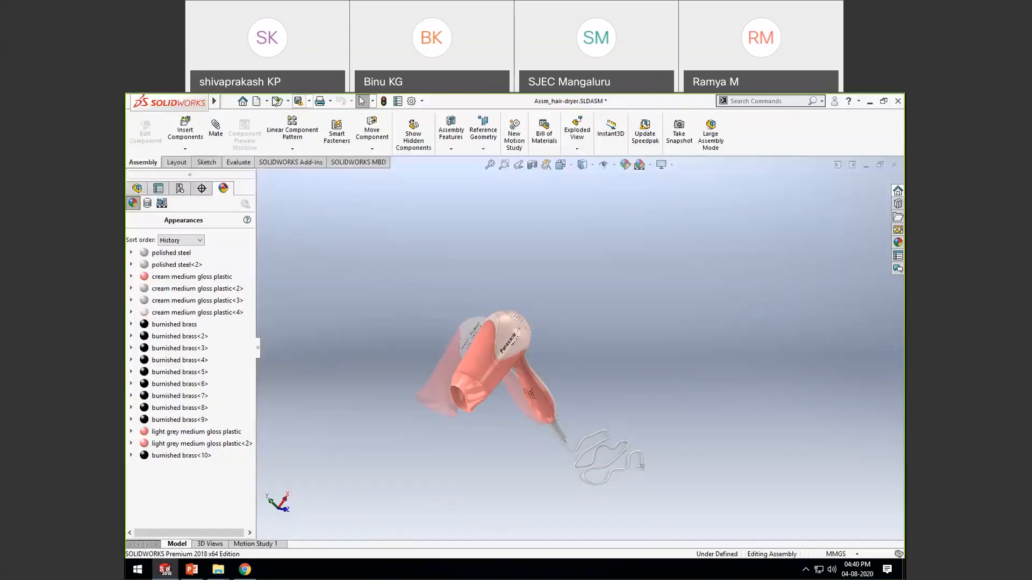
Step: Open Assem_football.SLDASM from the football folder inside solidworks_webinar
{"action": "left_click", "coordinate": [278, 101]}
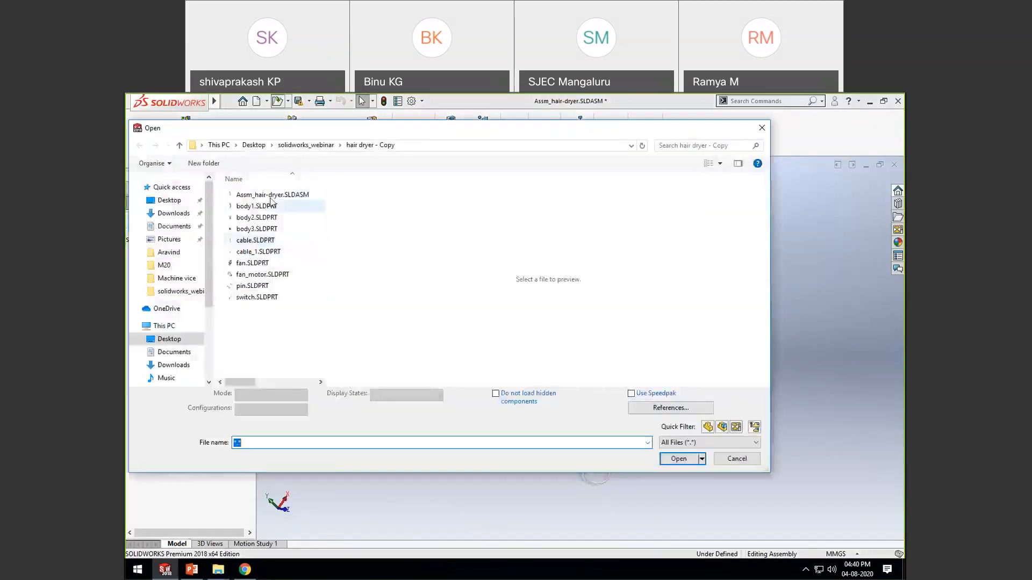
{"action": "left_click", "coordinate": [179, 146]}
{"action": "left_click", "coordinate": [241, 196]}
{"action": "double_click", "coordinate": [241, 196]}
{"action": "left_click", "coordinate": [263, 195]}
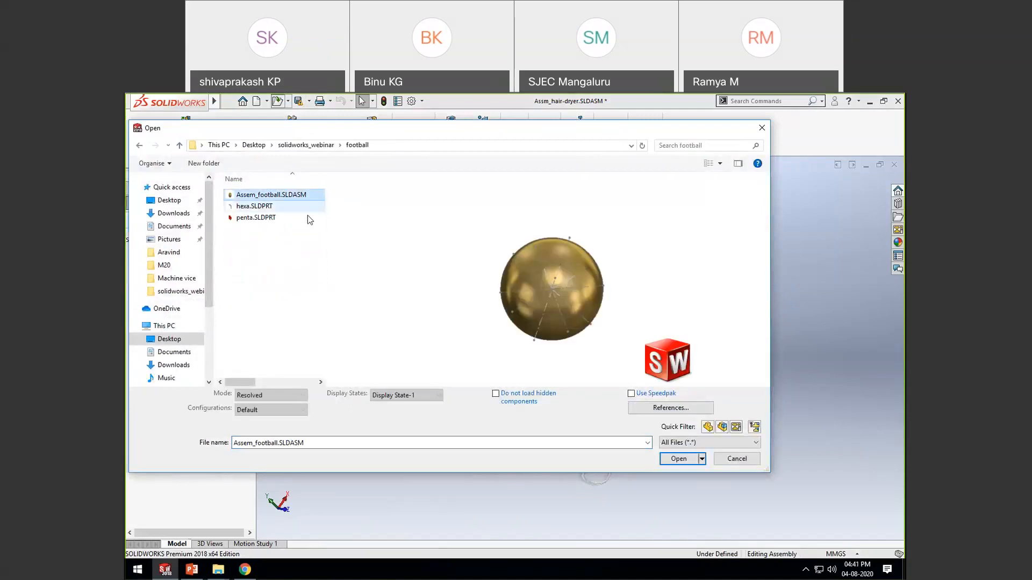
{"action": "left_click", "coordinate": [680, 459]}
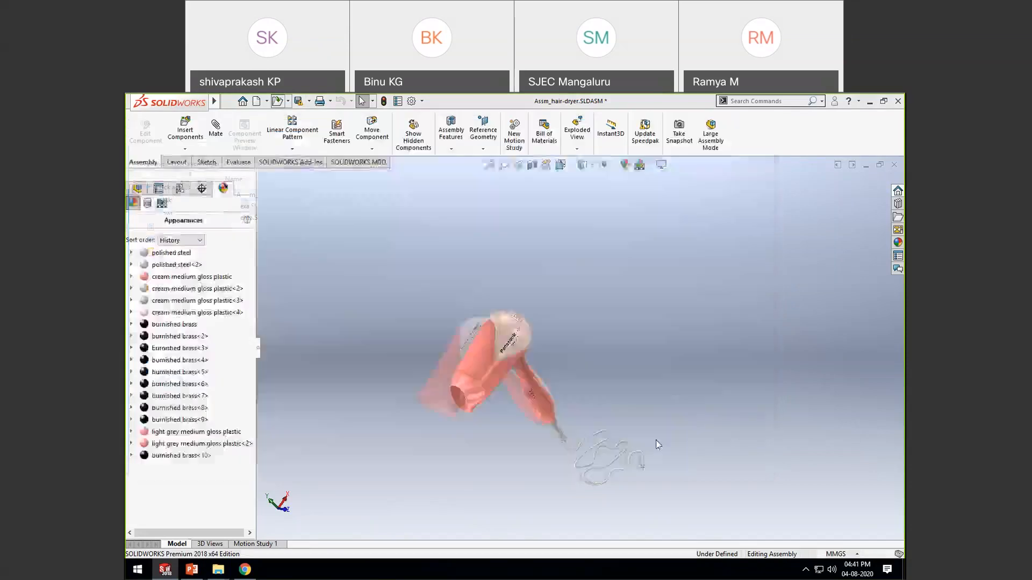
Step: Inspect the football assembly's red pentagon and grey hexagon panels from several sides
{"action": "middle_click_drag", "start_coordinate": [669, 364], "coordinate": [683, 311]}
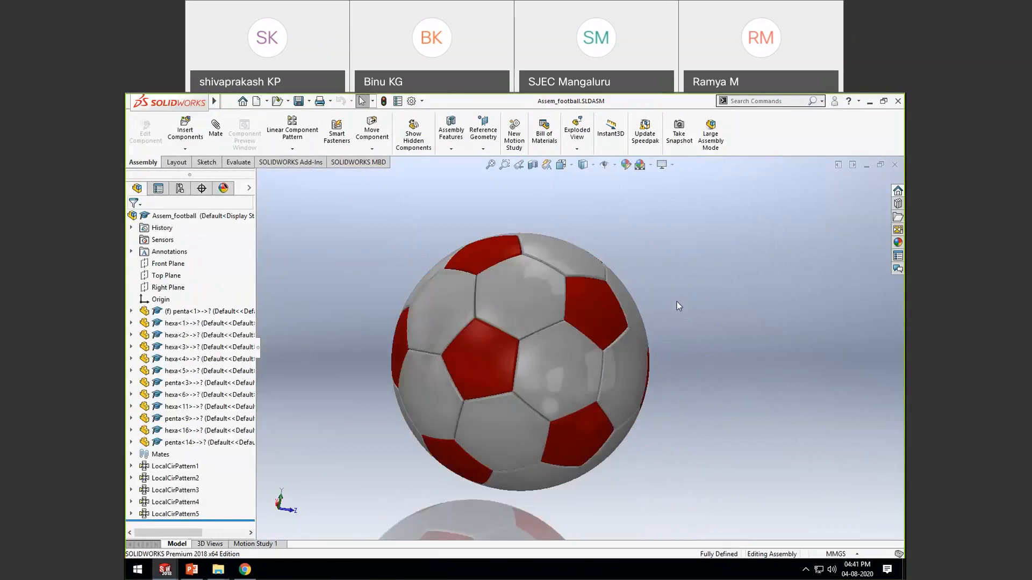
{"action": "middle_click_drag", "start_coordinate": [670, 358], "coordinate": [675, 376]}
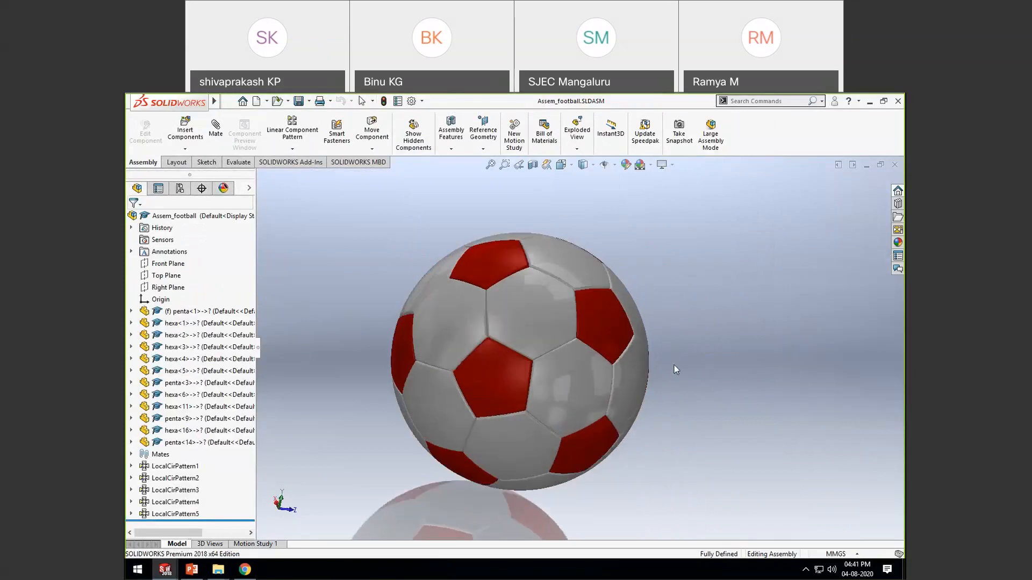
{"action": "scroll", "coordinate": [676, 377], "scroll_direction": "down", "scroll_amount": 2}
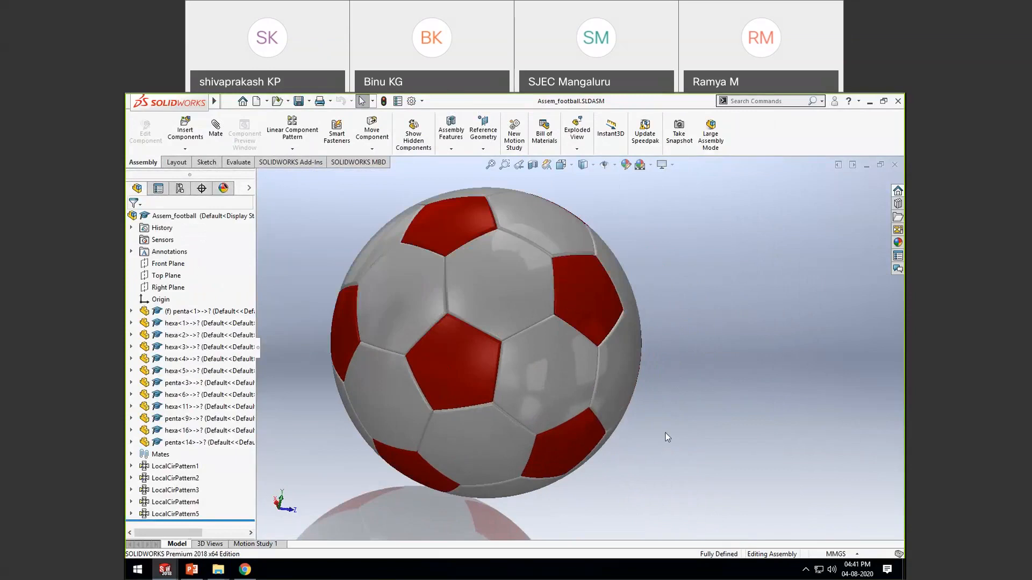
{"action": "middle_click_drag", "start_coordinate": [667, 437], "coordinate": [682, 388]}
{"action": "scroll", "coordinate": [665, 446], "scroll_direction": "up", "scroll_amount": 3}
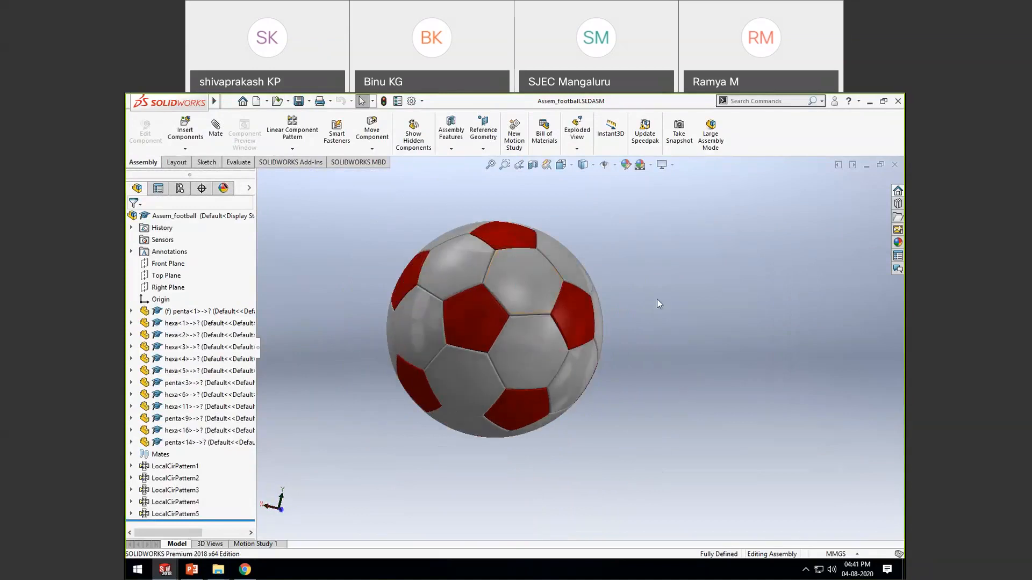
{"action": "middle_click_drag", "start_coordinate": [652, 358], "coordinate": [649, 331]}
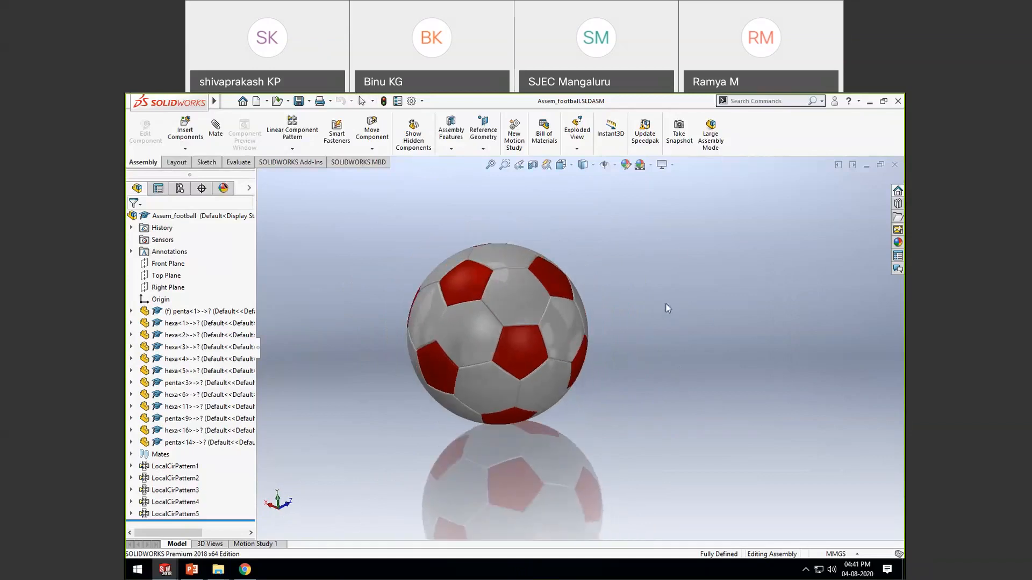
Step: Close the football and hair dryer assemblies, discarding the hair dryer's unsaved changes
{"action": "left_click", "coordinate": [895, 165]}
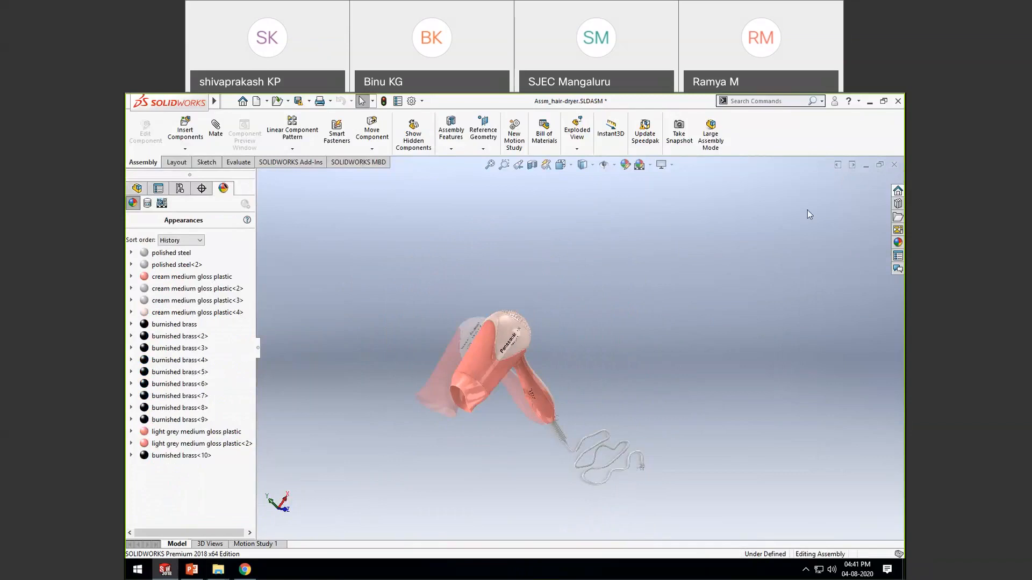
{"action": "left_click", "coordinate": [897, 167]}
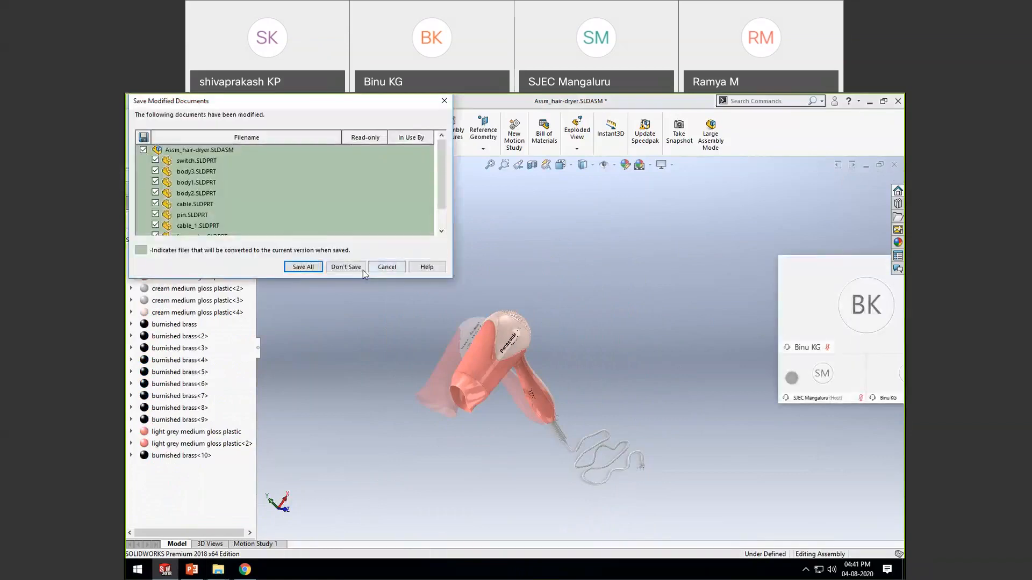
{"action": "left_click", "coordinate": [347, 269]}
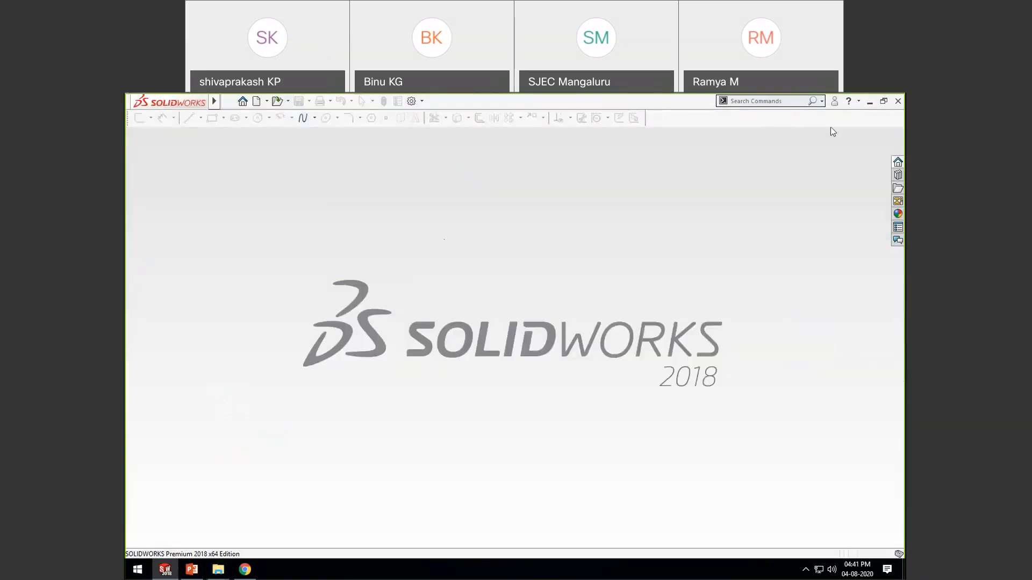
Step: Switch to the SOLIDWORKS_WEBINAR.pptx presentation in PowerPoint and bring up the closing THANK YOU slide
{"action": "left_click", "coordinate": [870, 102]}
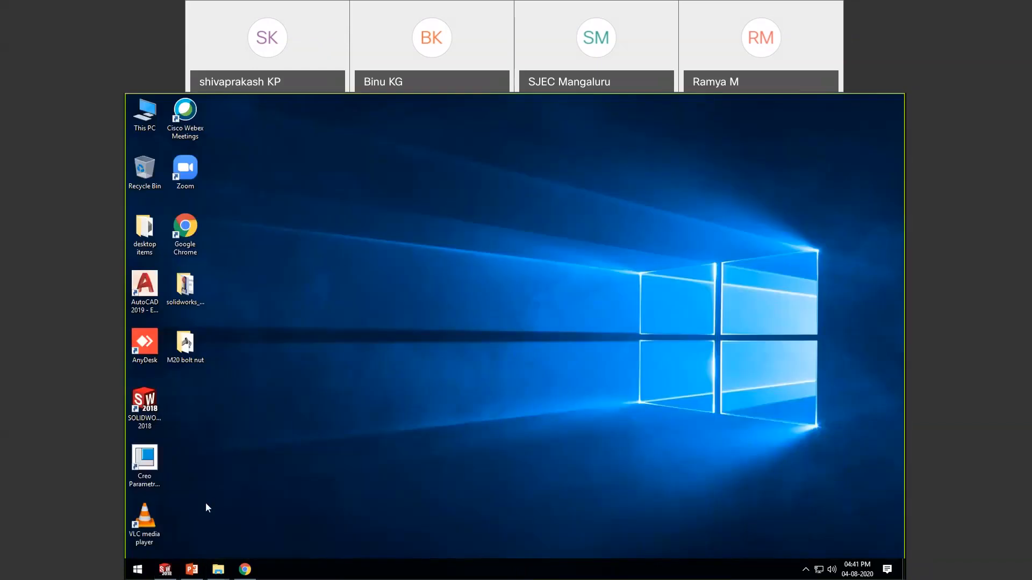
{"action": "left_click", "coordinate": [165, 569]}
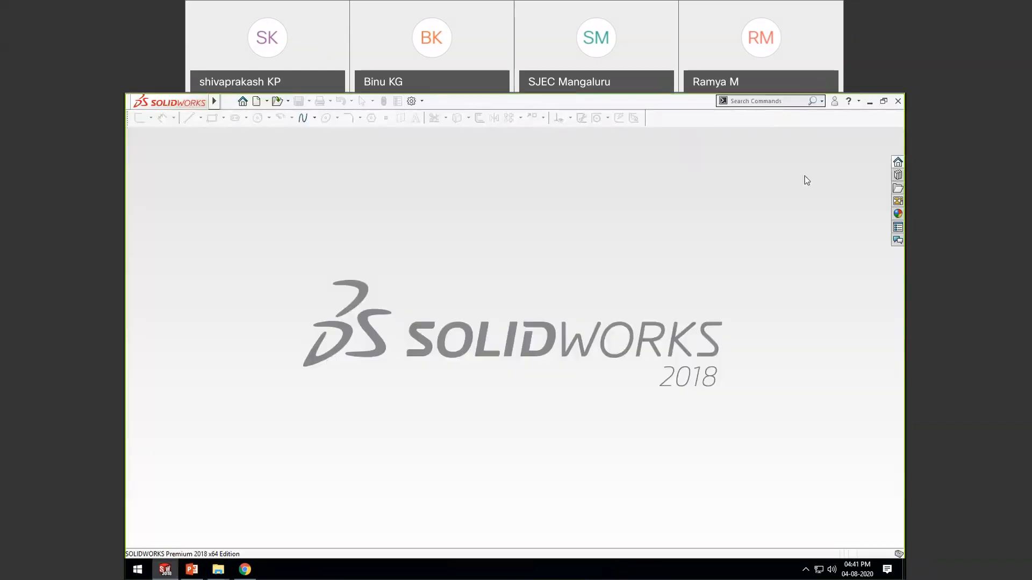
{"action": "left_click", "coordinate": [870, 102]}
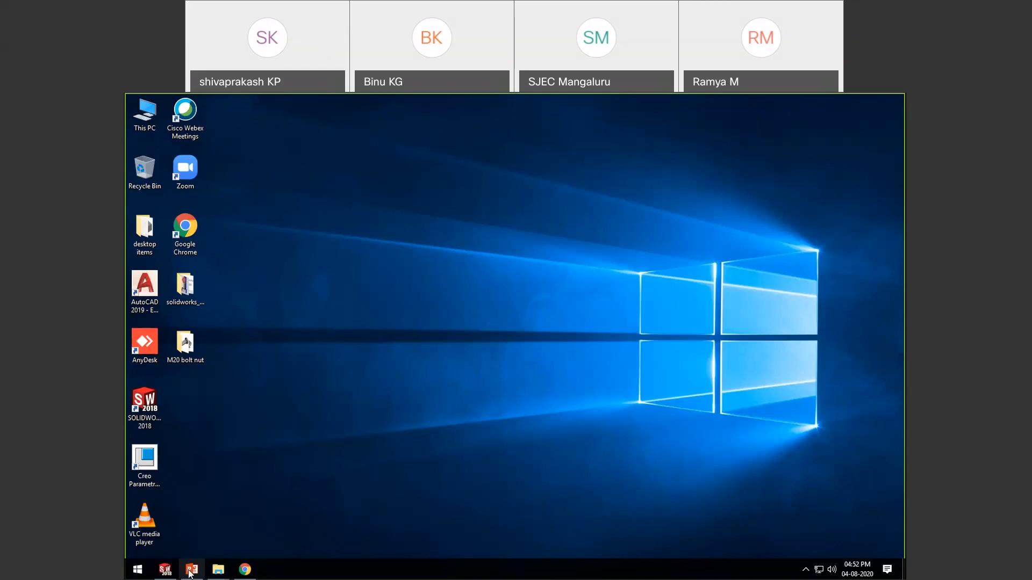
{"action": "mouse_move", "coordinate": [189, 572]}
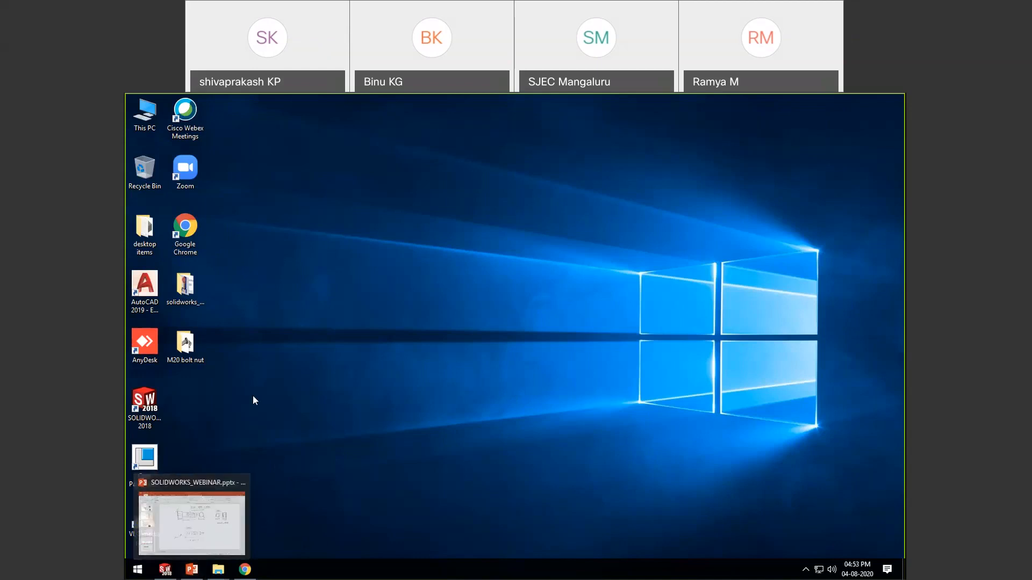
{"action": "left_click", "coordinate": [193, 573]}
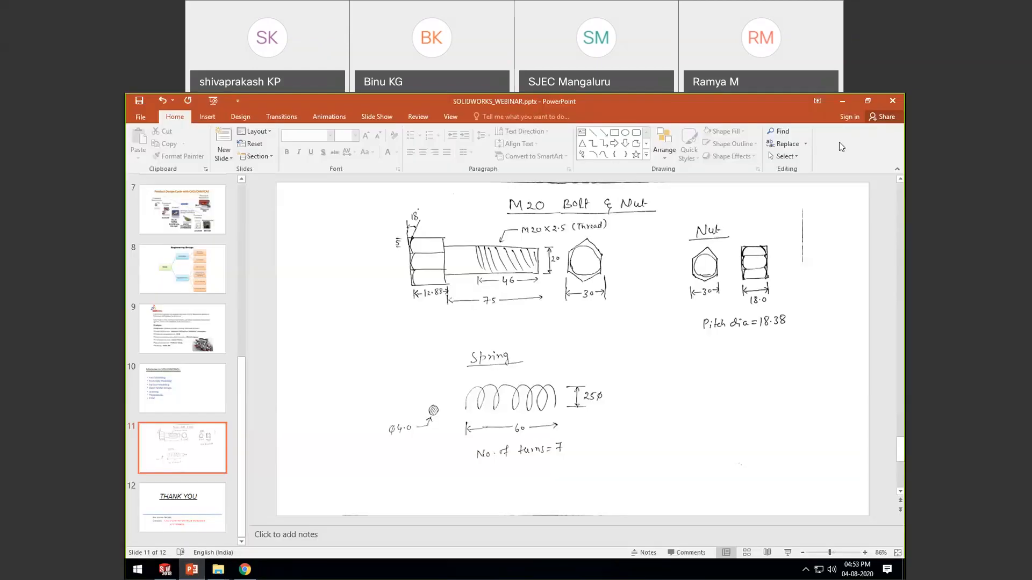
{"action": "scroll", "coordinate": [513, 306], "scroll_direction": "down", "scroll_amount": 1}
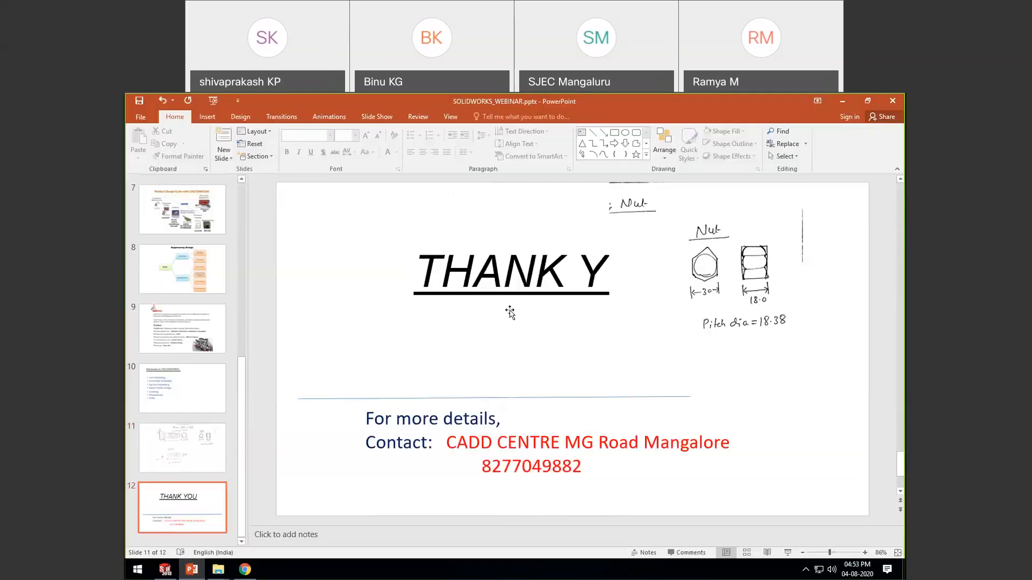